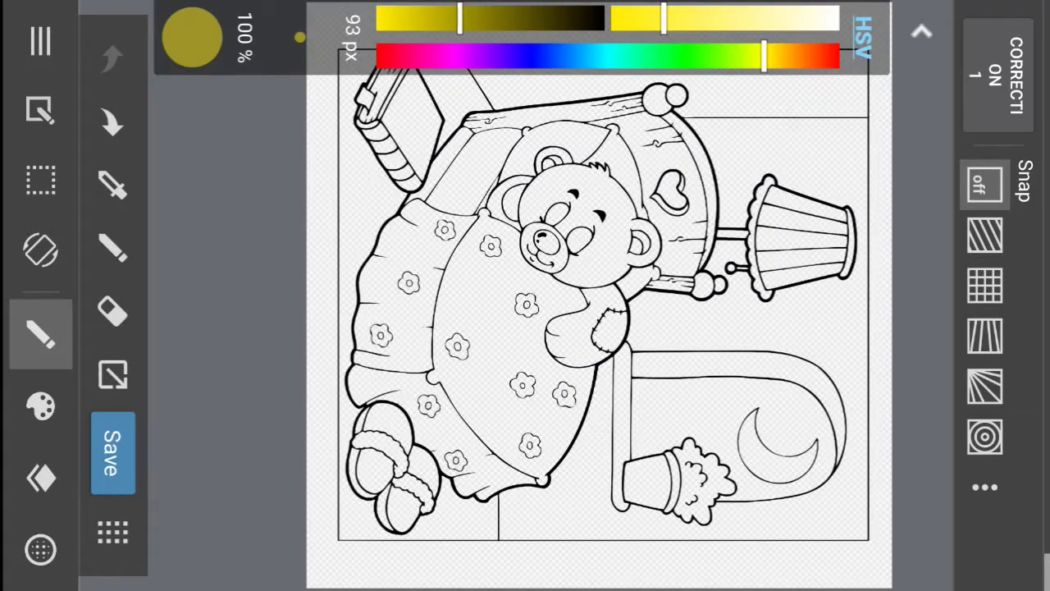
- Set the drawing colour to a medium brown for the bear's fur
{"action": "scroll", "coordinate": [548, 295], "scroll_direction": "up", "scroll_amount": 3}
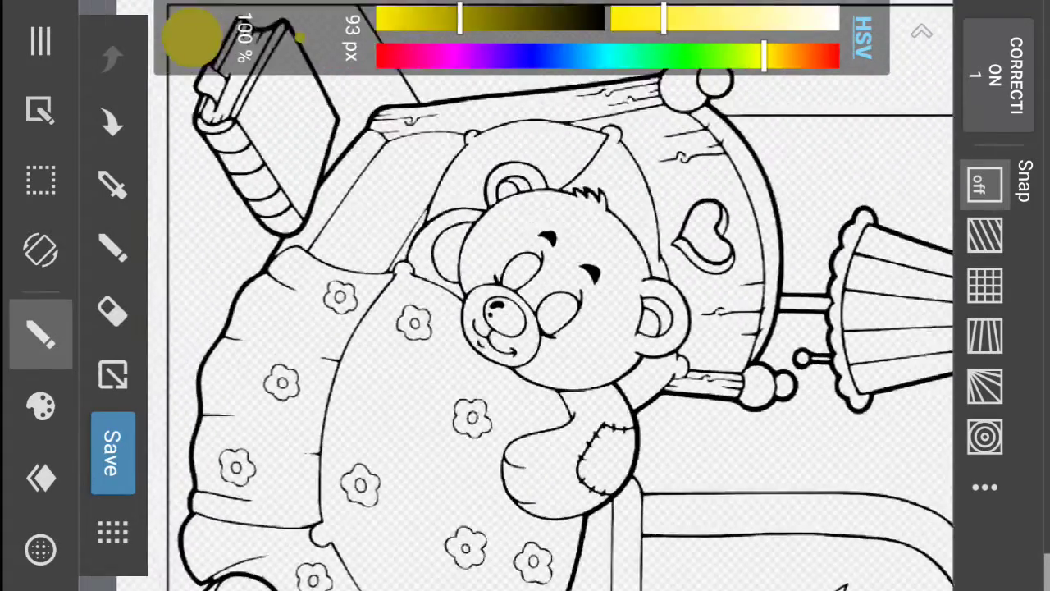
{"action": "scroll", "coordinate": [525, 312], "scroll_direction": "up", "scroll_amount": 3}
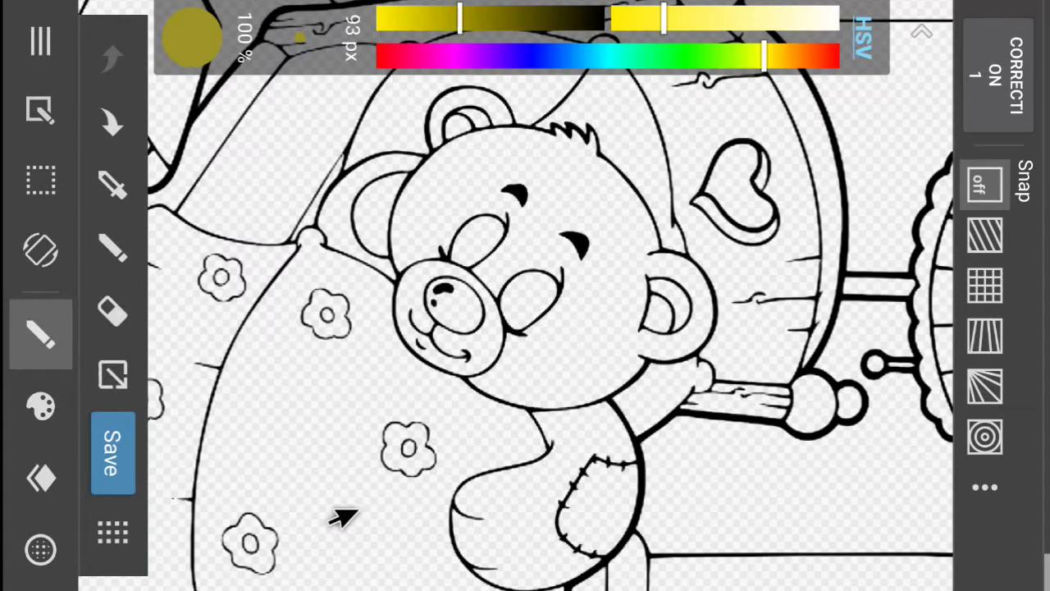
{"action": "left_click", "coordinate": [37, 478]}
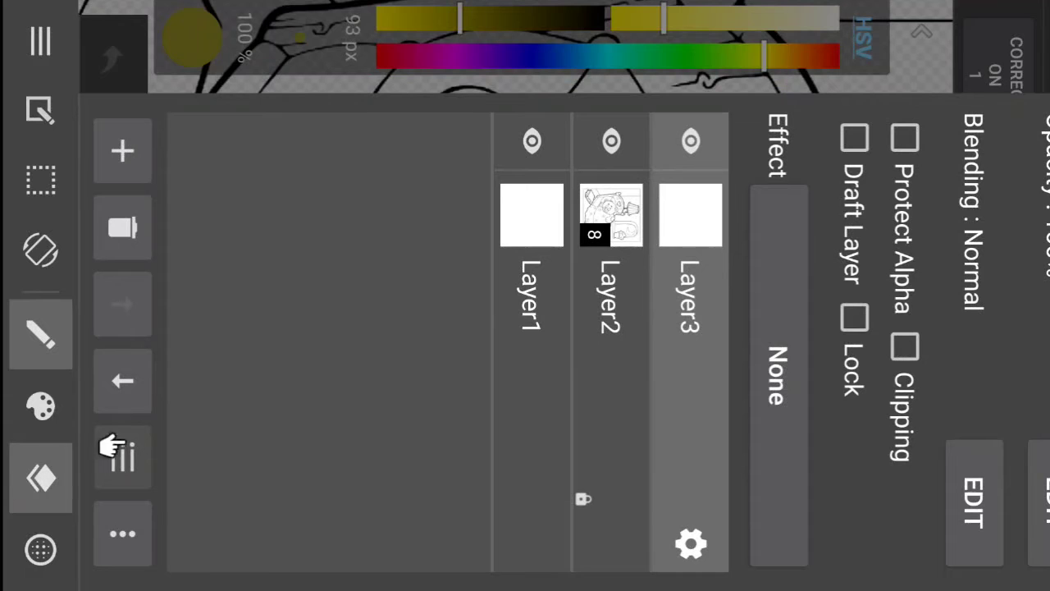
{"action": "left_click", "coordinate": [41, 478]}
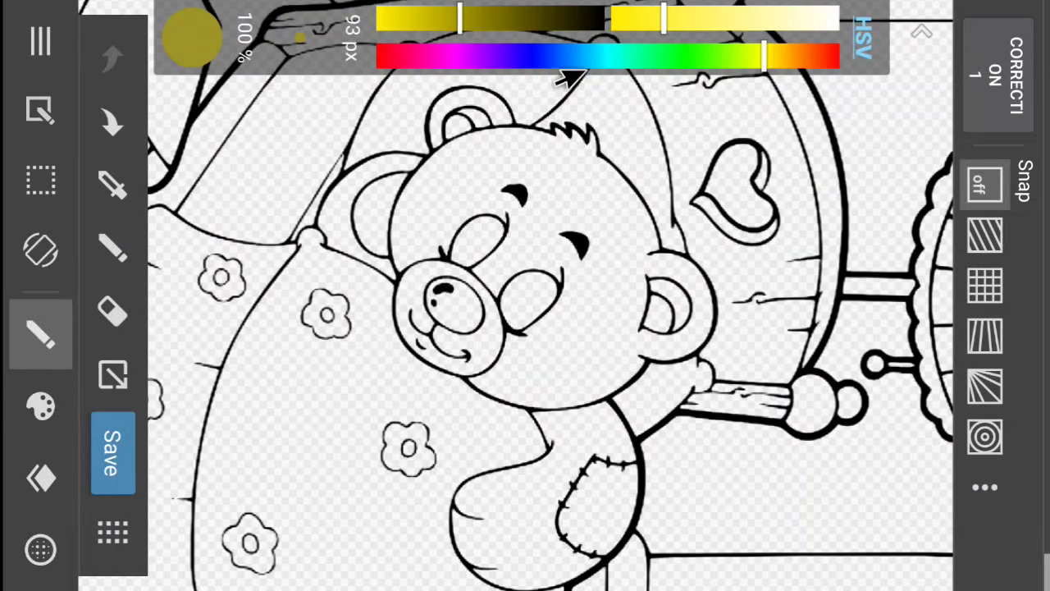
{"action": "left_click_drag", "start_coordinate": [814, 54], "coordinate": [809, 63]}
{"action": "mouse_move", "coordinate": [706, 21]}
{"action": "left_mouse_down"}
{"action": "mouse_move", "coordinate": [720, 20]}
{"action": "mouse_move", "coordinate": [707, 22]}
{"action": "left_mouse_up"}
{"action": "left_click_drag", "start_coordinate": [495, 23], "coordinate": [494, 24]}
{"action": "left_click", "coordinate": [31, 480]}
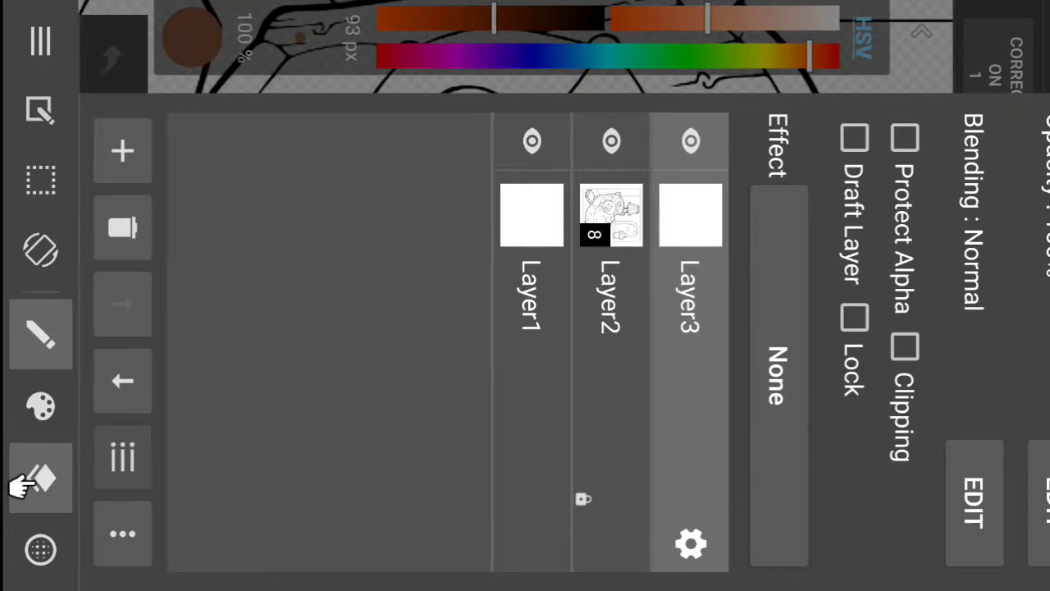
{"action": "left_click", "coordinate": [35, 480]}
{"action": "left_click", "coordinate": [38, 405]}
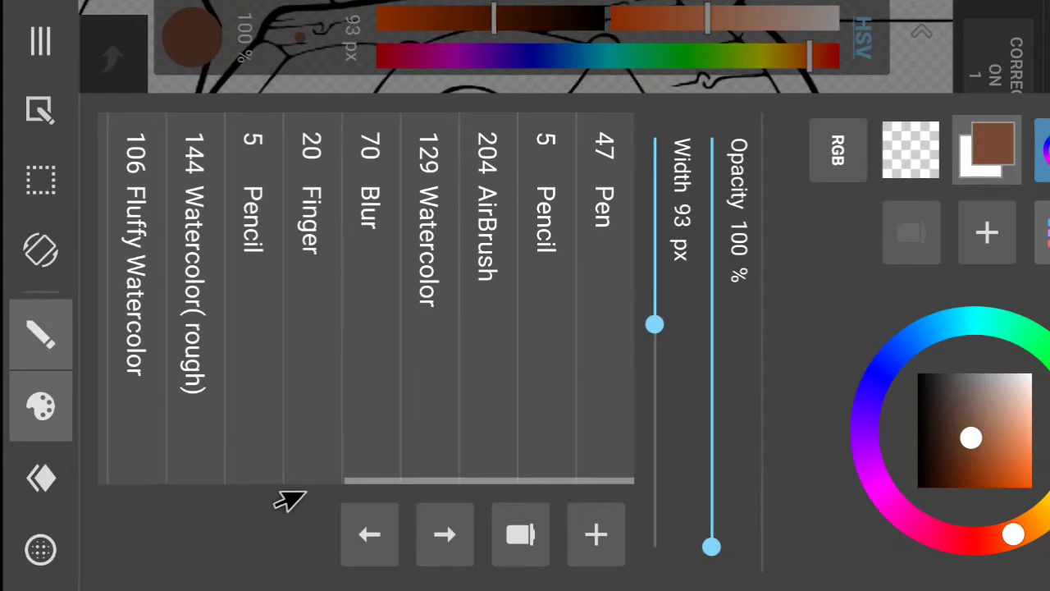
{"action": "mouse_move", "coordinate": [351, 483]}
{"action": "left_mouse_down"}
{"action": "mouse_move", "coordinate": [303, 484]}
{"action": "mouse_move", "coordinate": [418, 480]}
{"action": "left_mouse_up"}
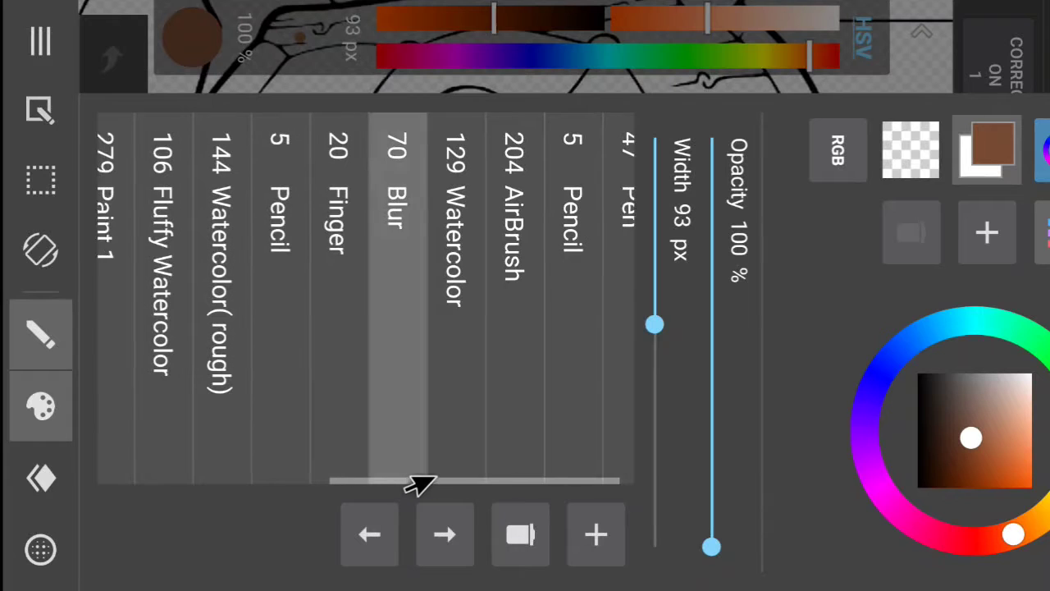
{"action": "left_click", "coordinate": [11, 413]}
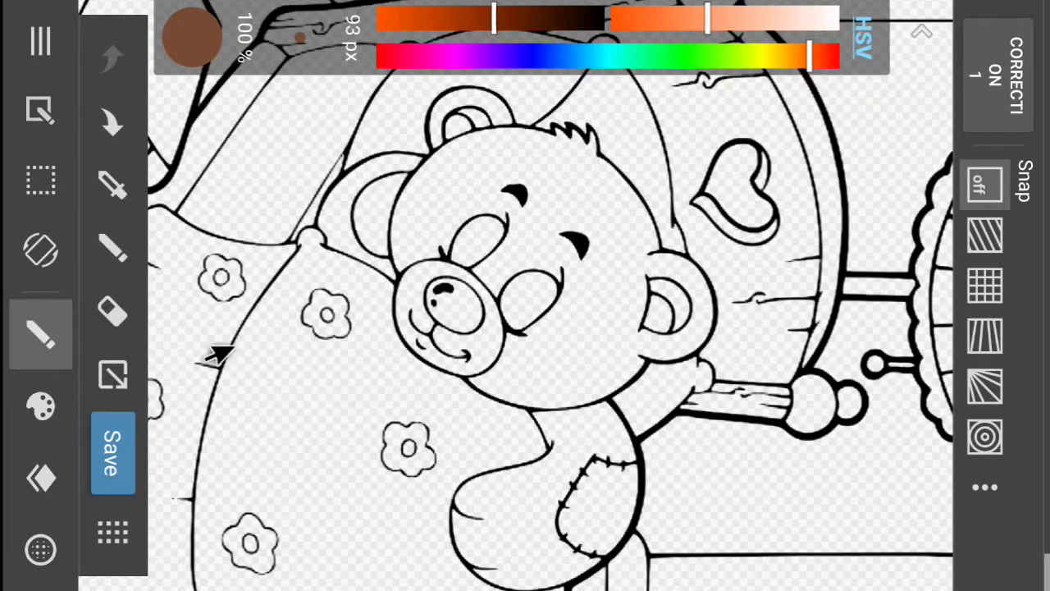
- Make Layer1, beneath the line art, the active layer
{"action": "left_click", "coordinate": [39, 478]}
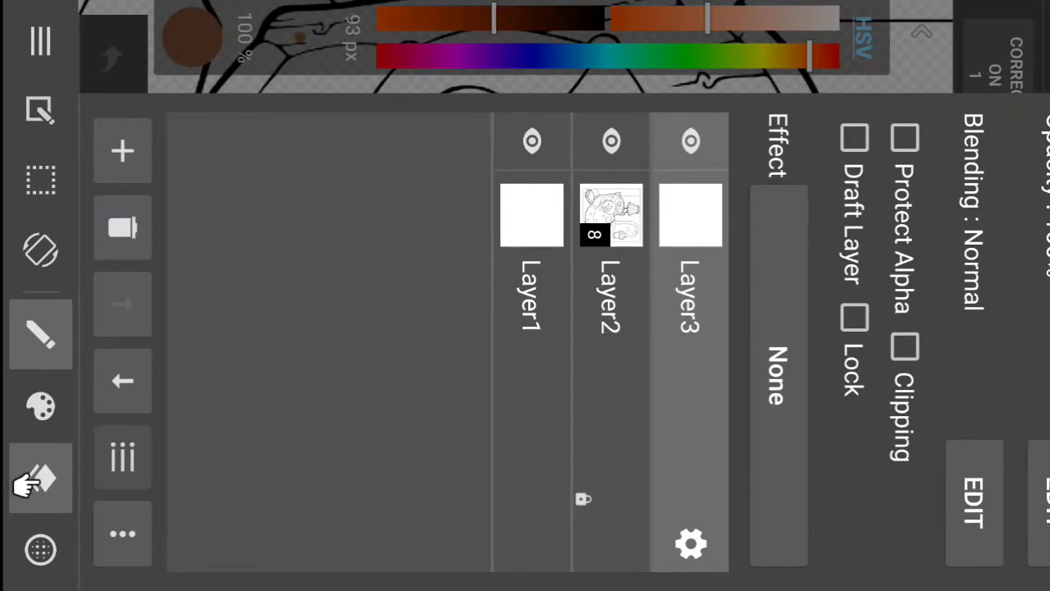
{"action": "left_click", "coordinate": [498, 288]}
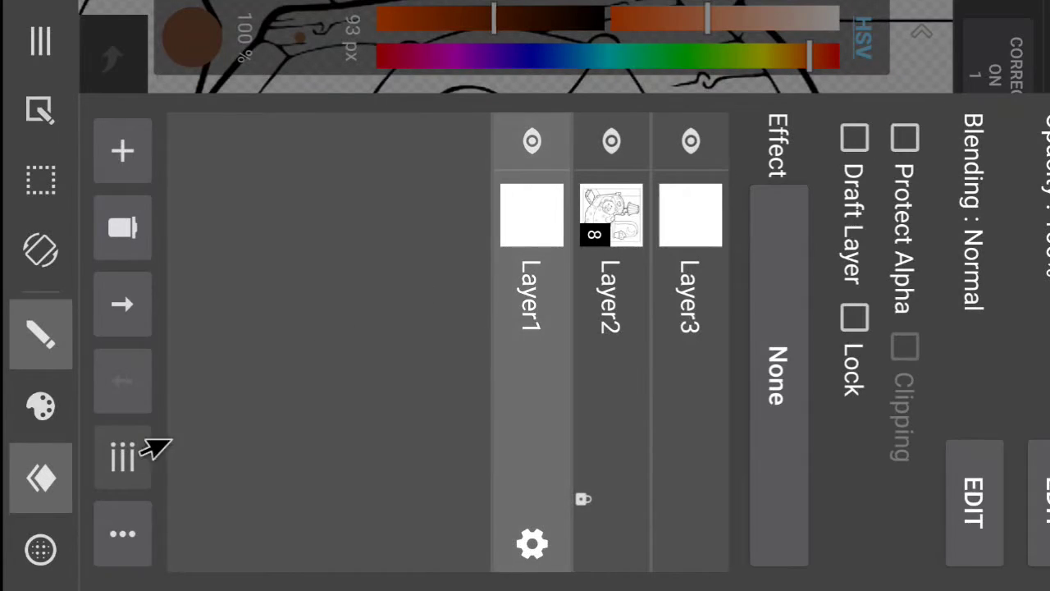
{"action": "left_click", "coordinate": [25, 484]}
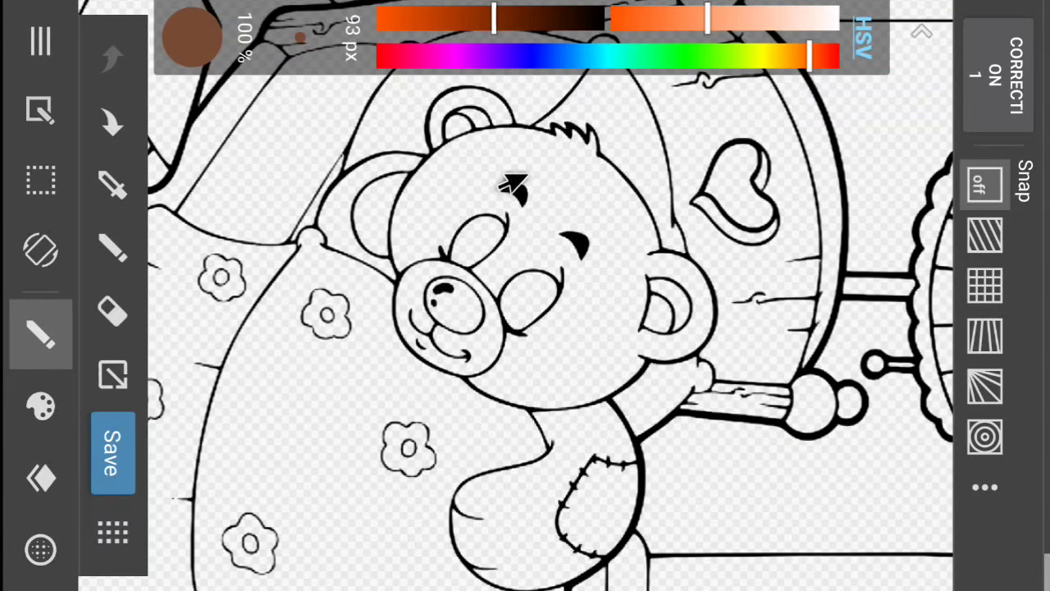
- Try a brown stroke across the bear's forehead with the 93 px Paint 1 brush, and undo it
{"action": "mouse_move", "coordinate": [510, 185]}
{"action": "left_mouse_down"}
{"action": "mouse_move", "coordinate": [574, 183]}
{"action": "mouse_move", "coordinate": [461, 175]}
{"action": "mouse_move", "coordinate": [484, 217]}
{"action": "left_mouse_up"}
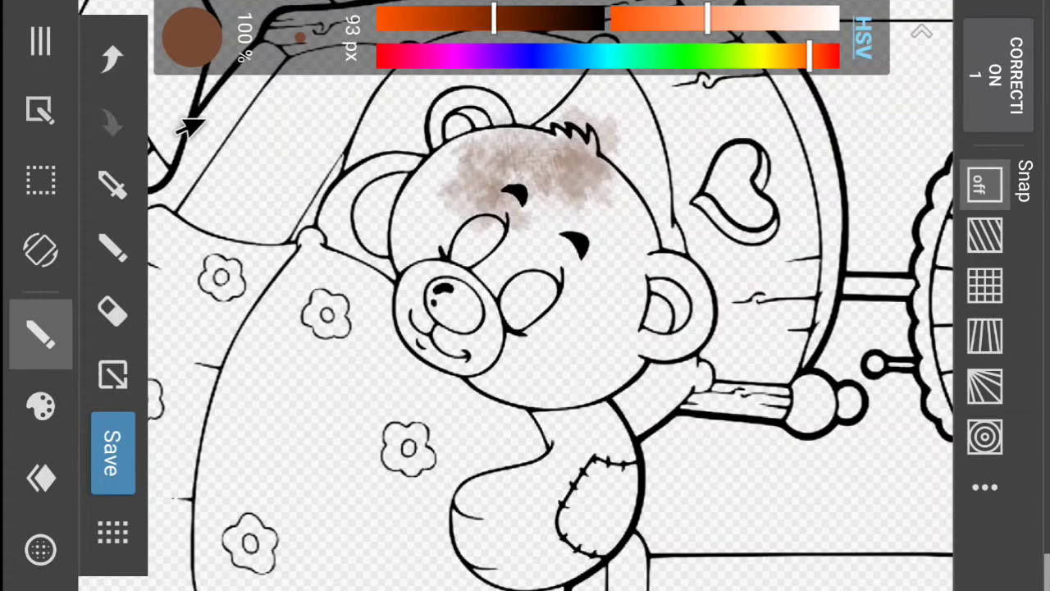
{"action": "left_click", "coordinate": [109, 60]}
{"action": "left_click", "coordinate": [31, 326]}
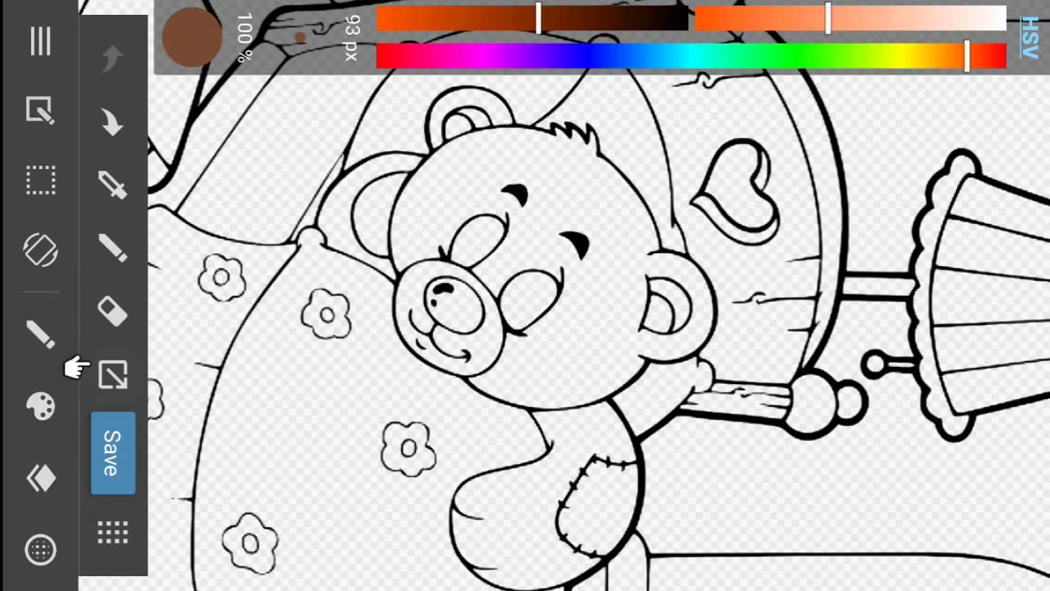
{"action": "left_click", "coordinate": [39, 332]}
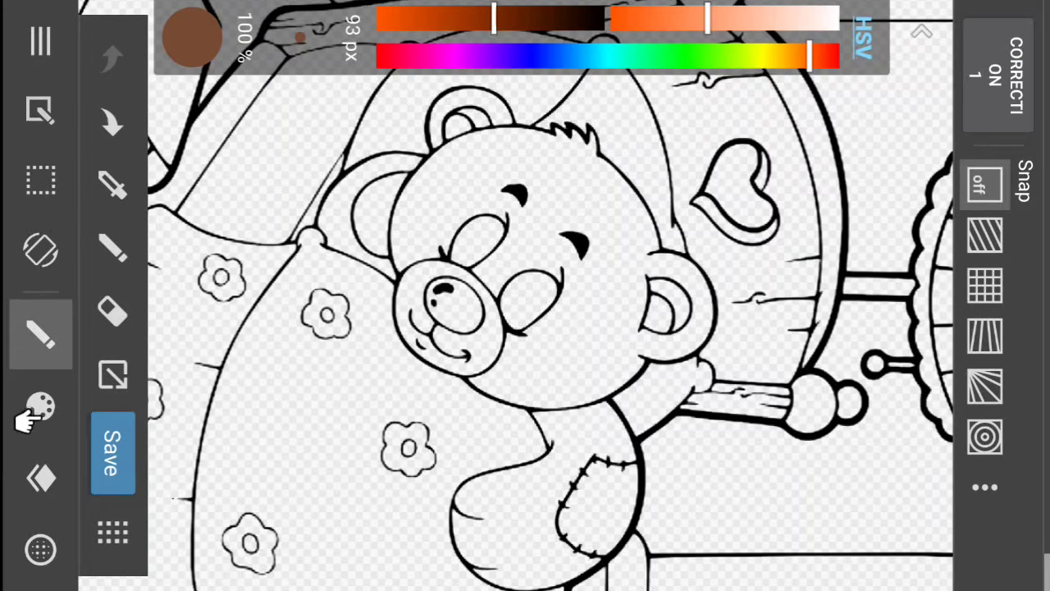
- Switch the brush to the 47 px Pen
{"action": "left_click", "coordinate": [37, 407]}
{"action": "mouse_move", "coordinate": [402, 422]}
{"action": "left_mouse_down"}
{"action": "mouse_move", "coordinate": [452, 394]}
{"action": "mouse_move", "coordinate": [675, 399]}
{"action": "left_mouse_up"}
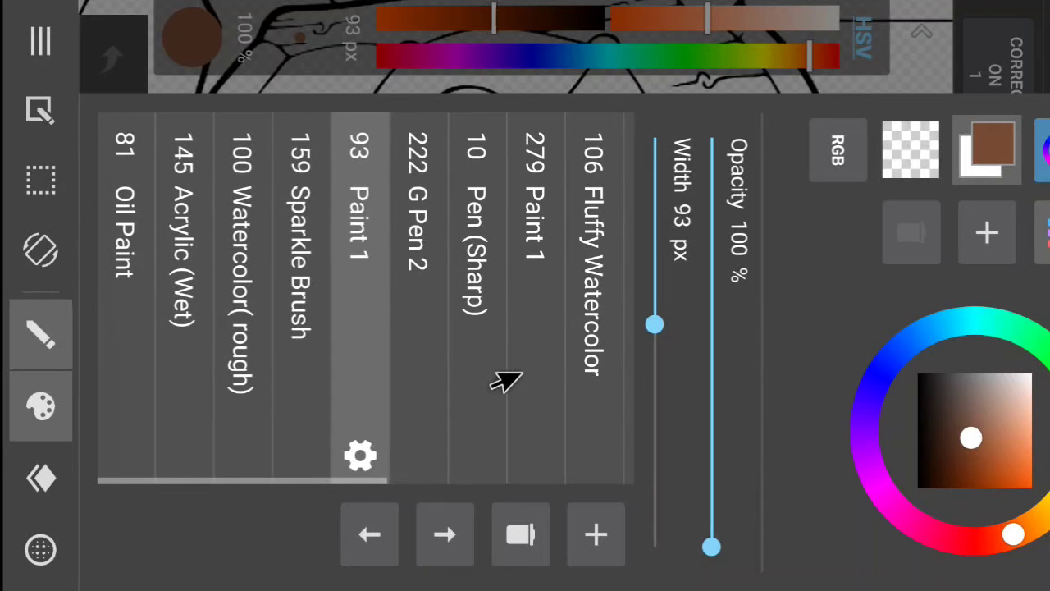
{"action": "left_click_drag", "start_coordinate": [500, 377], "coordinate": [281, 410]}
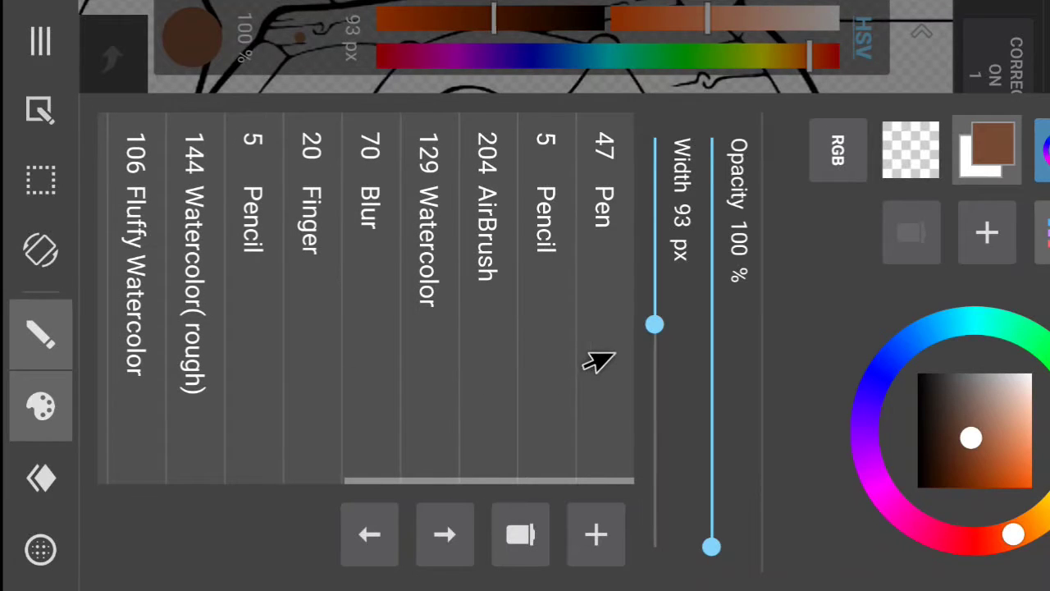
{"action": "left_click", "coordinate": [586, 359]}
{"action": "left_click", "coordinate": [42, 410]}
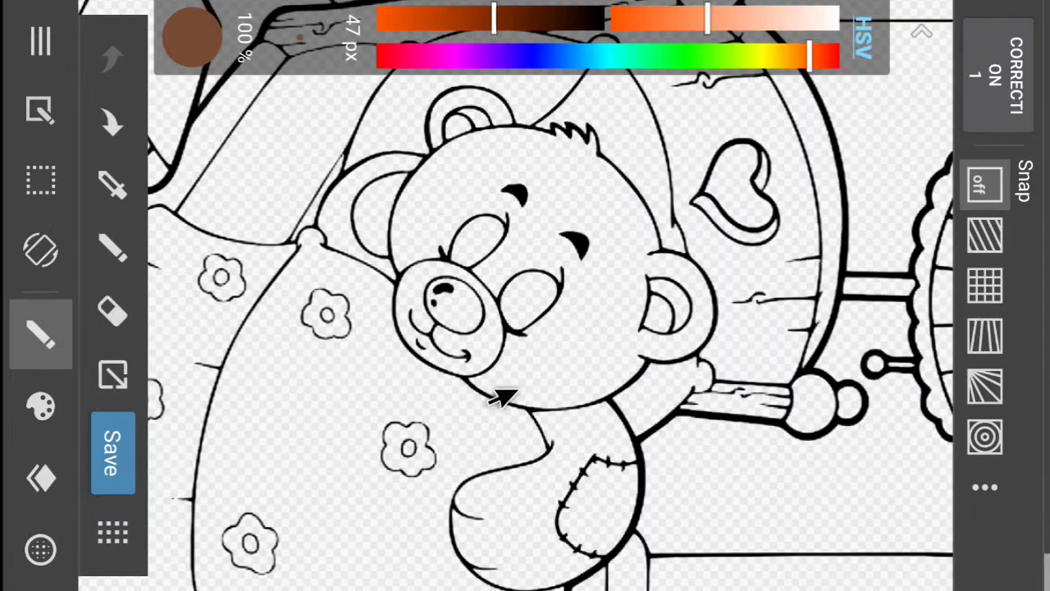
- Try brown pen strokes near the bear's chin and on its ear, and undo them
{"action": "mouse_move", "coordinate": [525, 392]}
{"action": "left_mouse_down"}
{"action": "mouse_move", "coordinate": [481, 469]}
{"action": "mouse_move", "coordinate": [456, 479]}
{"action": "left_mouse_up"}
{"action": "left_click", "coordinate": [113, 58]}
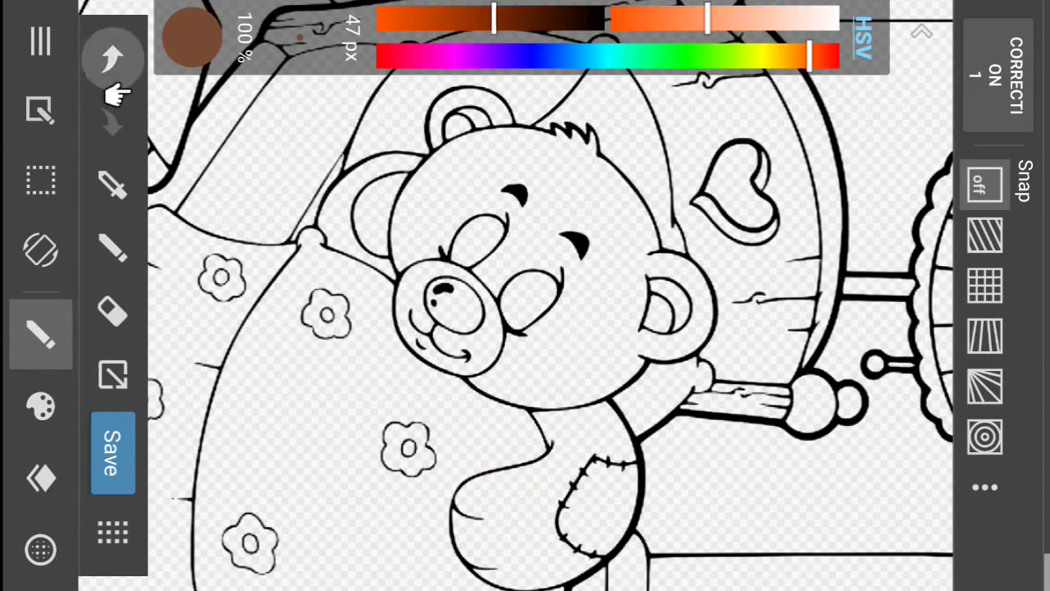
{"action": "scroll", "coordinate": [524, 337], "scroll_direction": "up", "scroll_amount": 5}
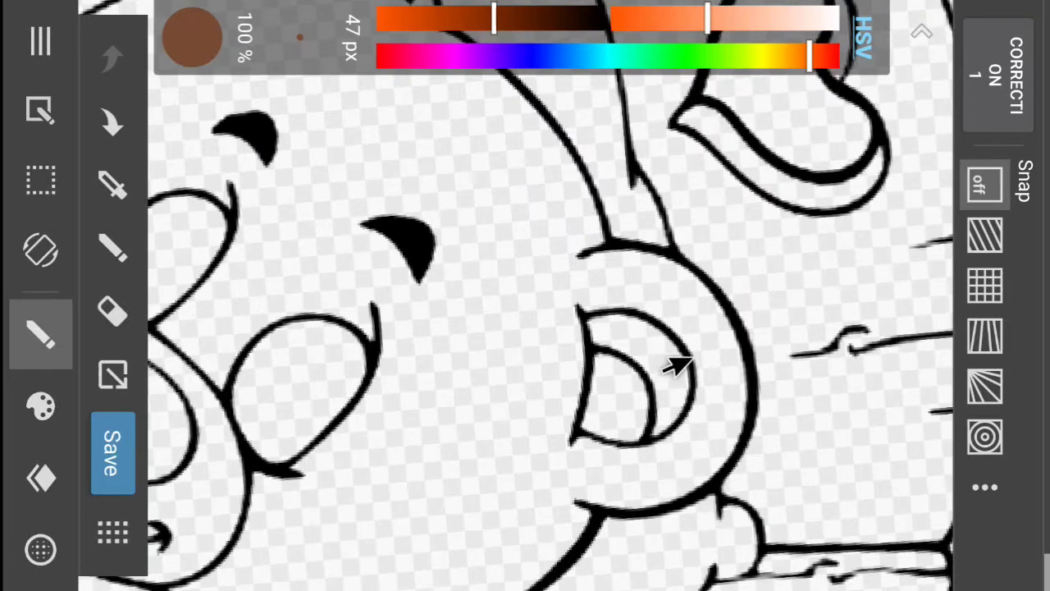
{"action": "mouse_move", "coordinate": [641, 324]}
{"action": "left_mouse_down"}
{"action": "mouse_move", "coordinate": [675, 326]}
{"action": "mouse_move", "coordinate": [657, 290]}
{"action": "mouse_move", "coordinate": [578, 283]}
{"action": "left_mouse_up"}
{"action": "left_click", "coordinate": [112, 57]}
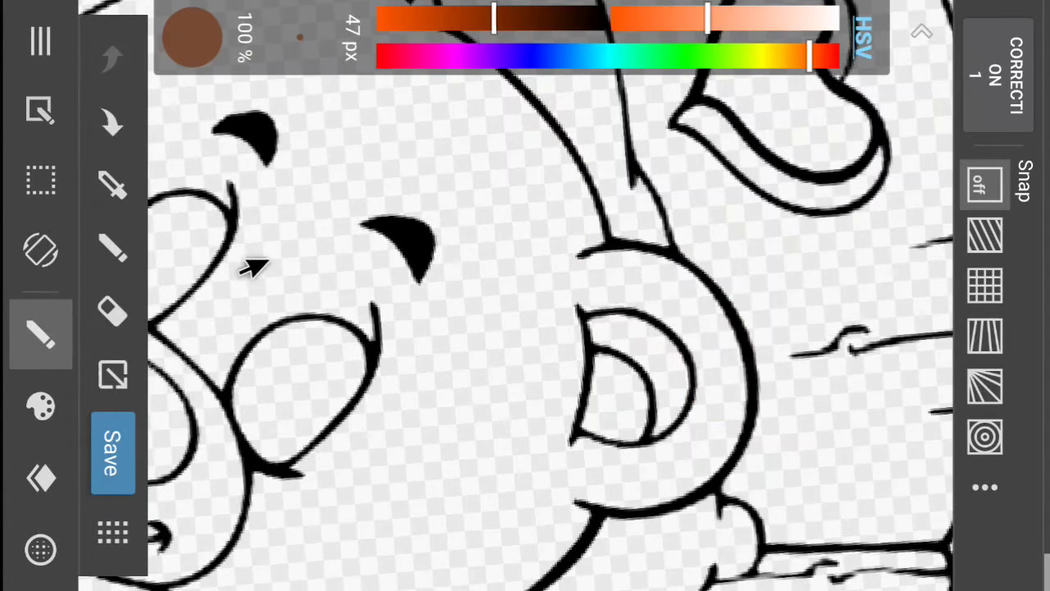
- Fill the bear's head and upper ear with brown using the Bucket tool
{"action": "scroll", "coordinate": [305, 237], "scroll_direction": "down", "scroll_amount": 5}
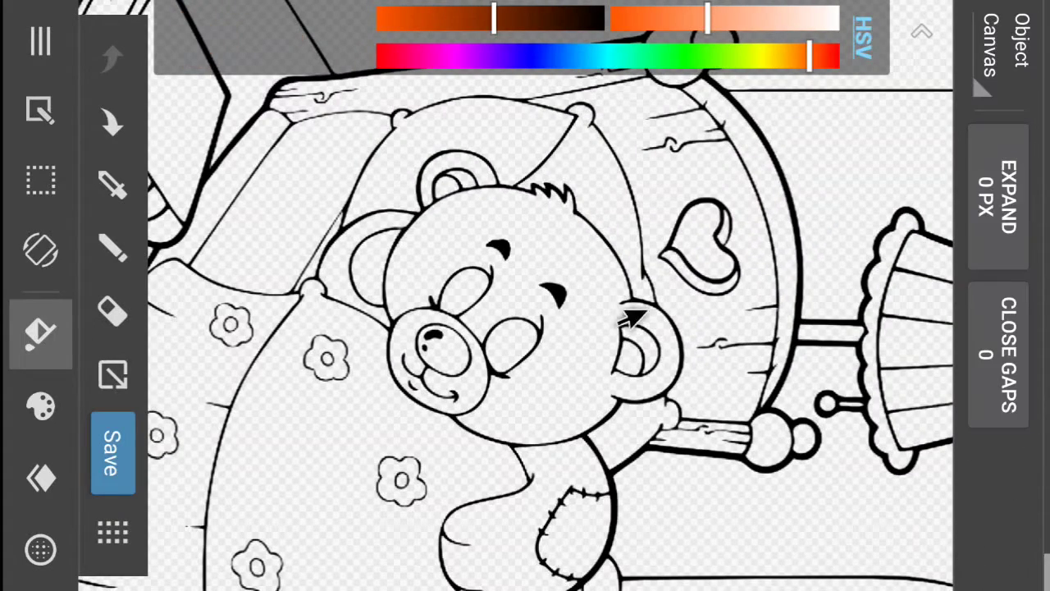
{"action": "left_click", "coordinate": [584, 312]}
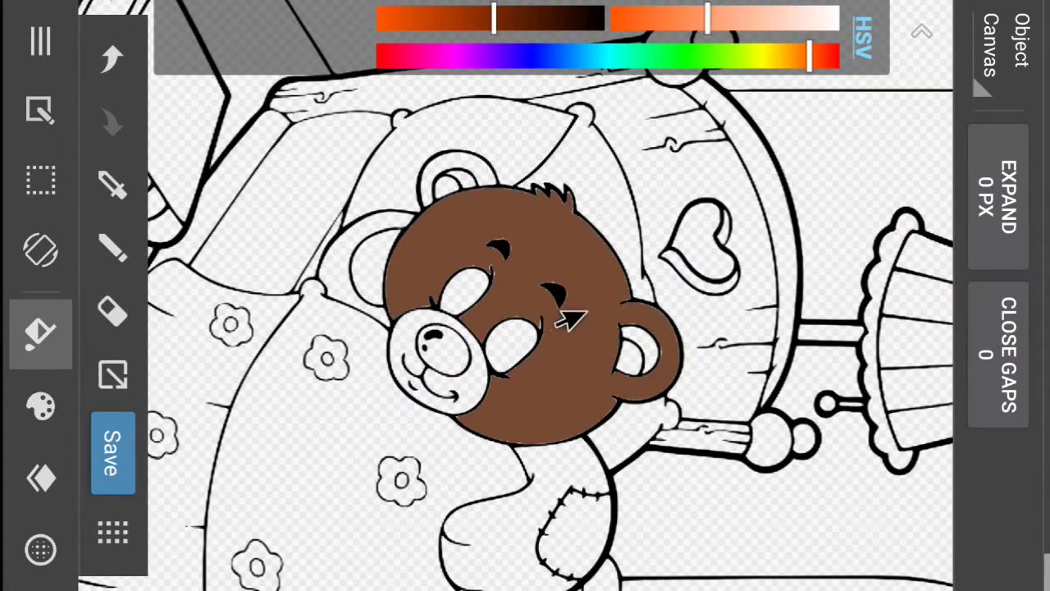
{"action": "left_click", "coordinate": [422, 182]}
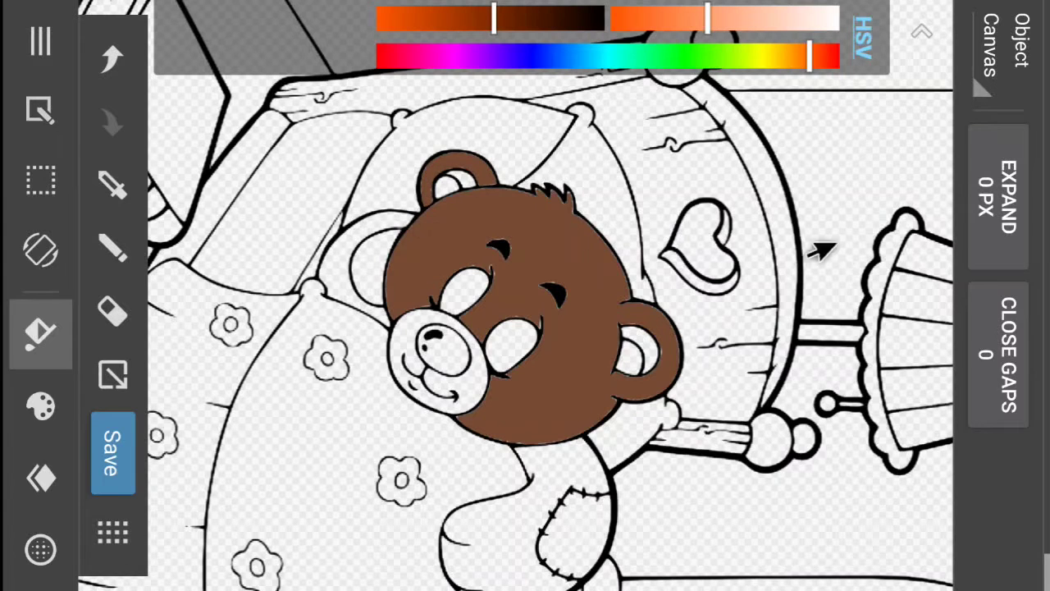
- Set the bucket fill's expansion to 2 px
{"action": "left_click", "coordinate": [978, 238]}
{"action": "left_click_drag", "start_coordinate": [795, 179], "coordinate": [800, 196]}
{"action": "left_click", "coordinate": [559, 304]}
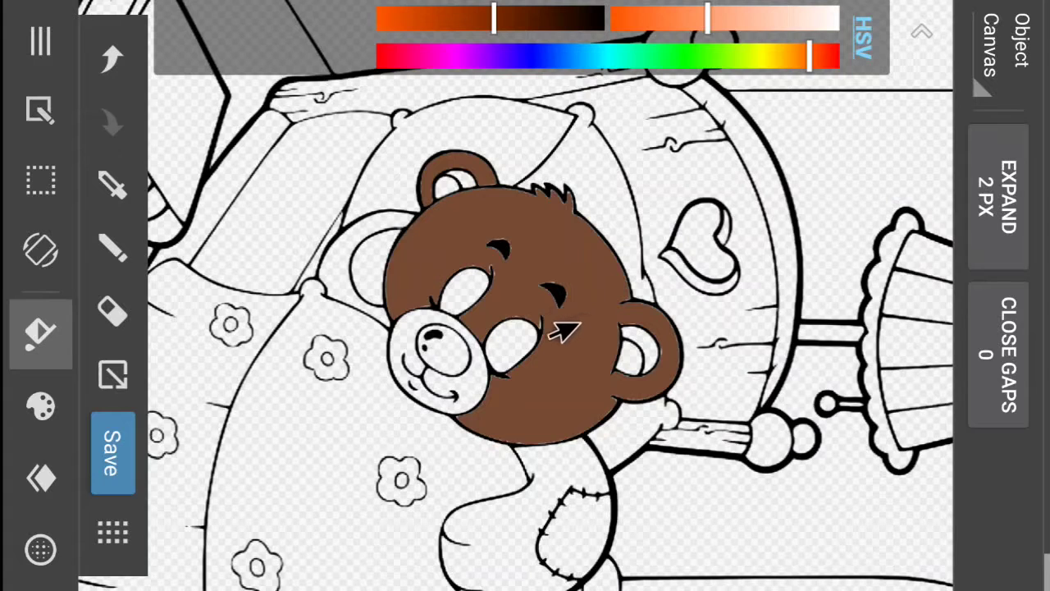
- Fill the bear's head again, then its ear beside the blanket and its arm, with the expanded brown fill
{"action": "left_click", "coordinate": [580, 323]}
{"action": "left_click", "coordinate": [313, 273]}
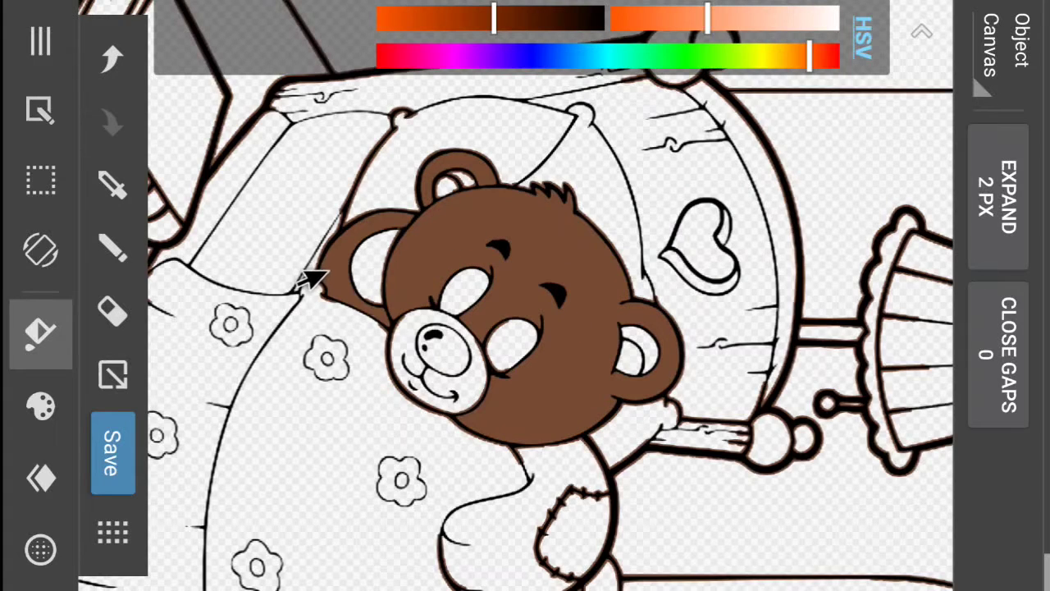
{"action": "left_click", "coordinate": [112, 58]}
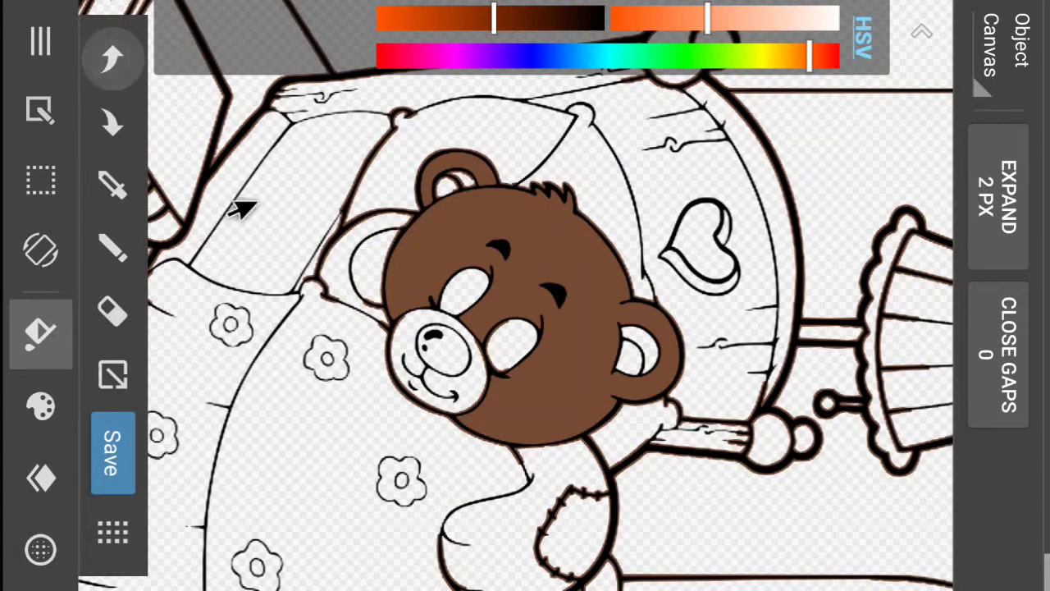
{"action": "left_click", "coordinate": [316, 300]}
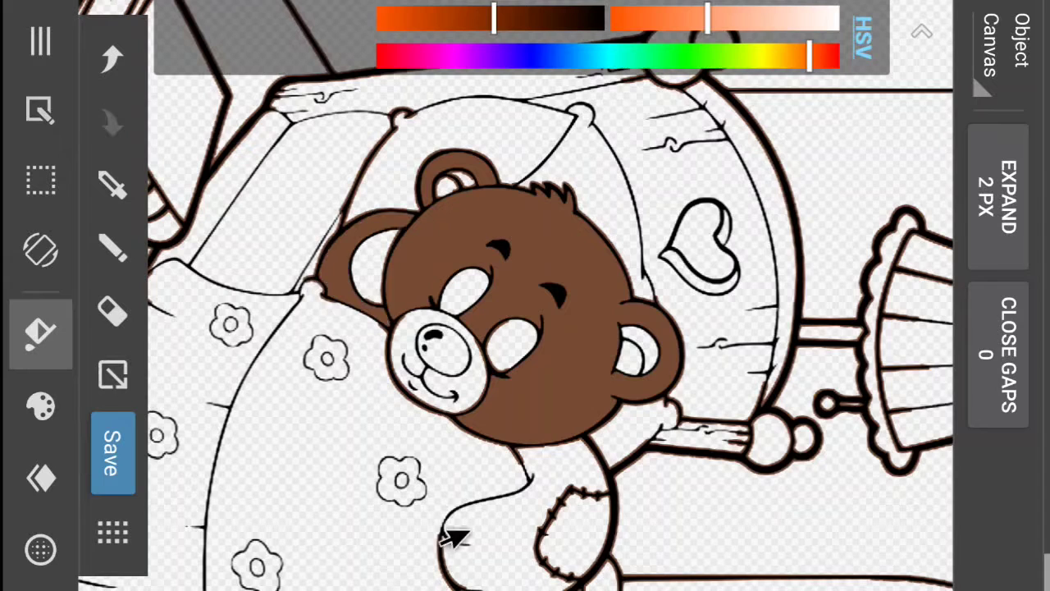
{"action": "left_click", "coordinate": [443, 573]}
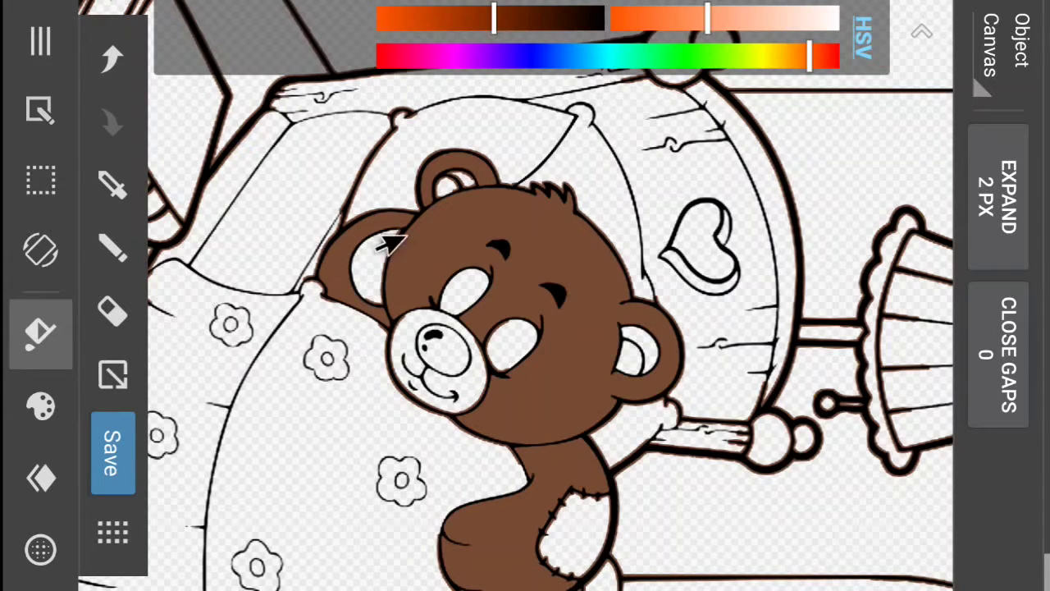
{"action": "left_click", "coordinate": [41, 479]}
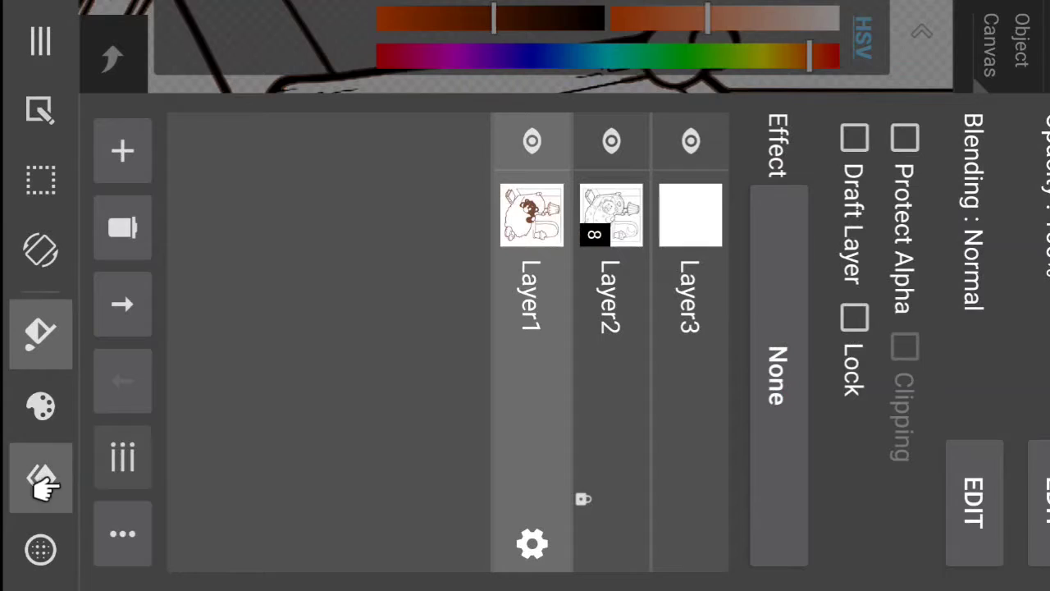
{"action": "left_click", "coordinate": [115, 154]}
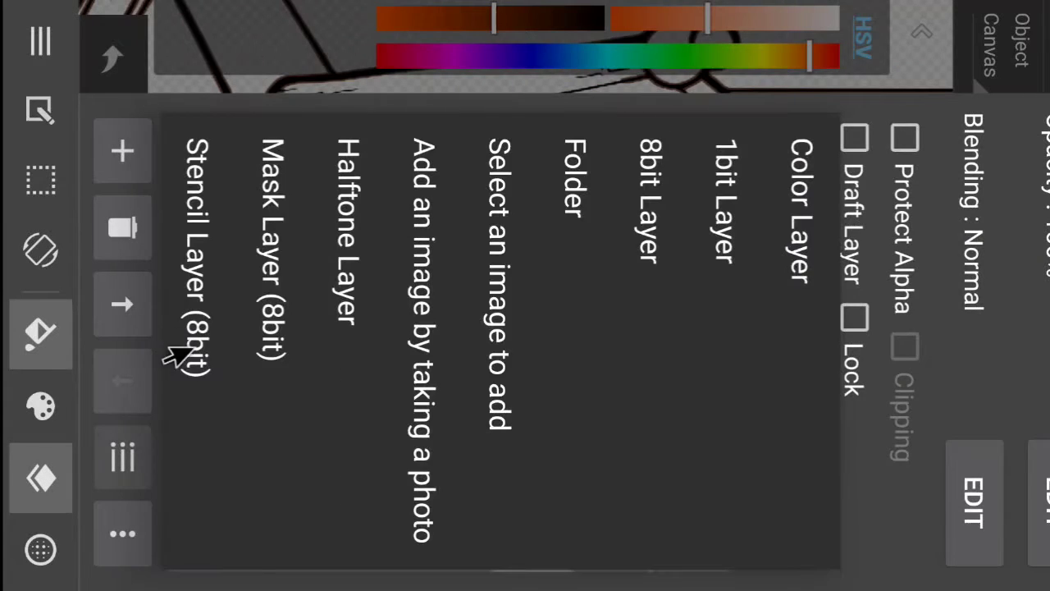
{"action": "left_click", "coordinate": [41, 466]}
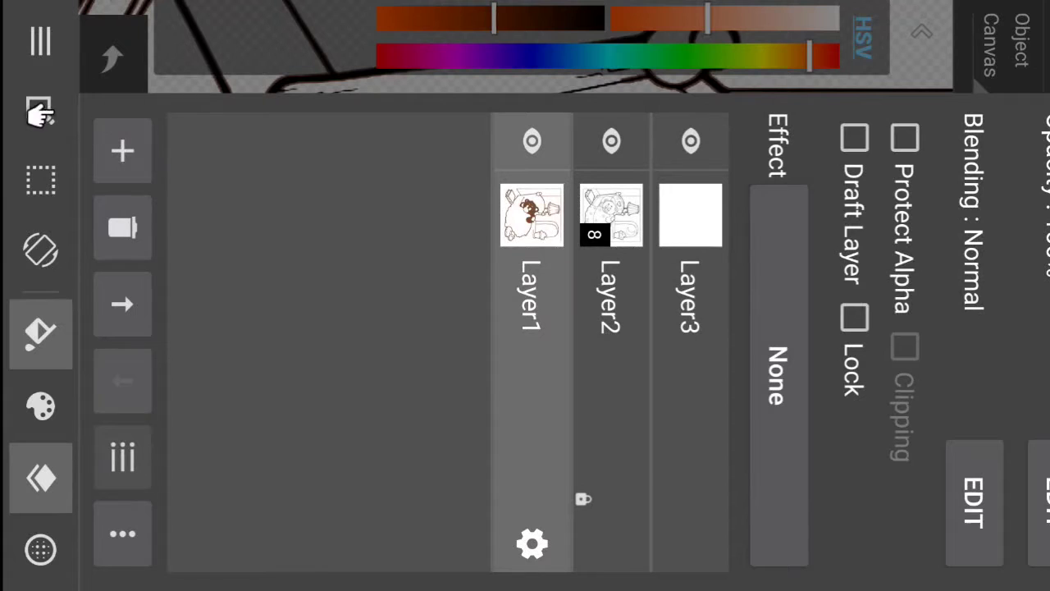
{"action": "left_click", "coordinate": [25, 484]}
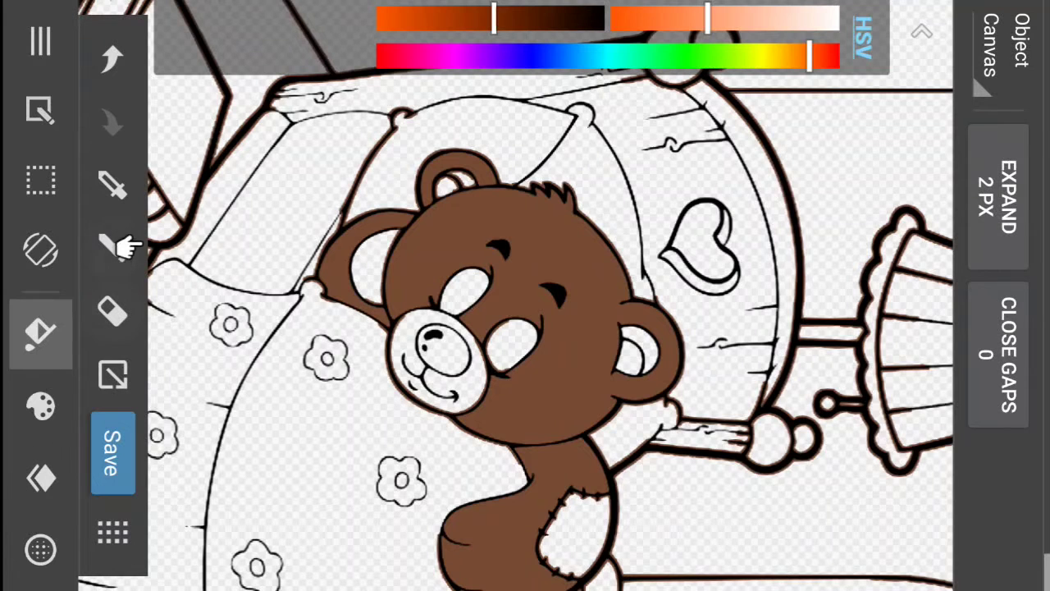
- Undo all the brown fills on the bear's head, ears and arm
{"action": "left_click", "coordinate": [113, 58]}
{"action": "left_click", "coordinate": [112, 58]}
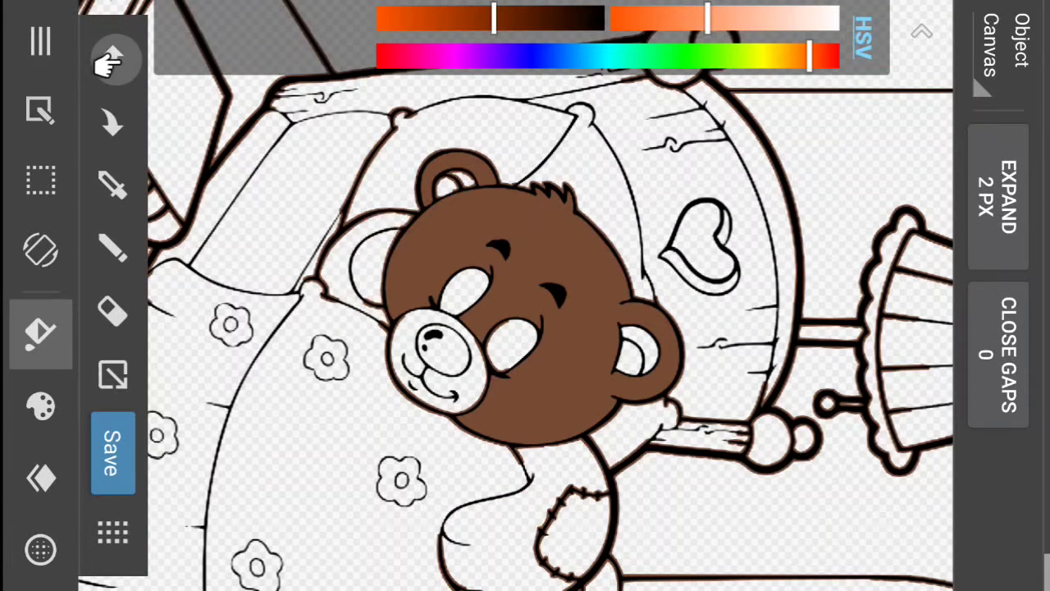
{"action": "left_click", "coordinate": [112, 58]}
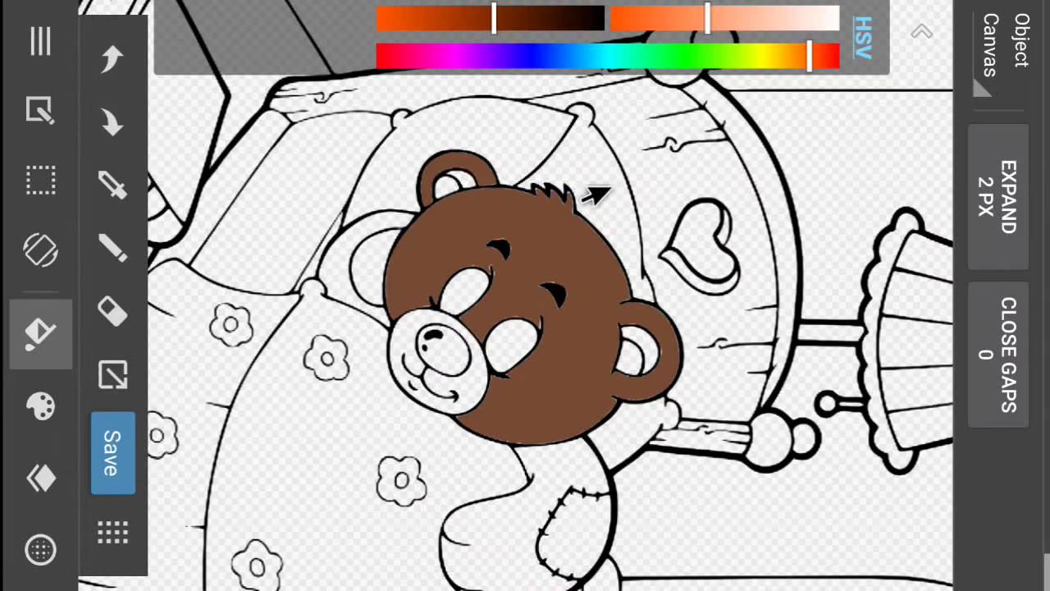
{"action": "left_click", "coordinate": [112, 61]}
{"action": "left_click", "coordinate": [113, 61]}
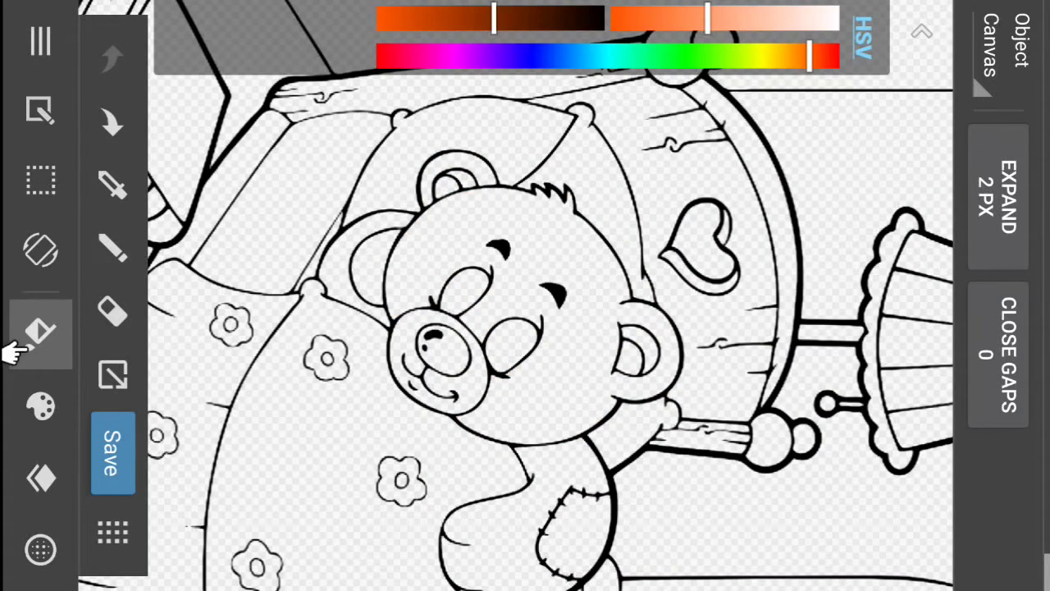
- Fill the bear's head, arm and both remaining ears with brown, using the bucket's 2 px expansion
{"action": "left_click", "coordinate": [517, 406]}
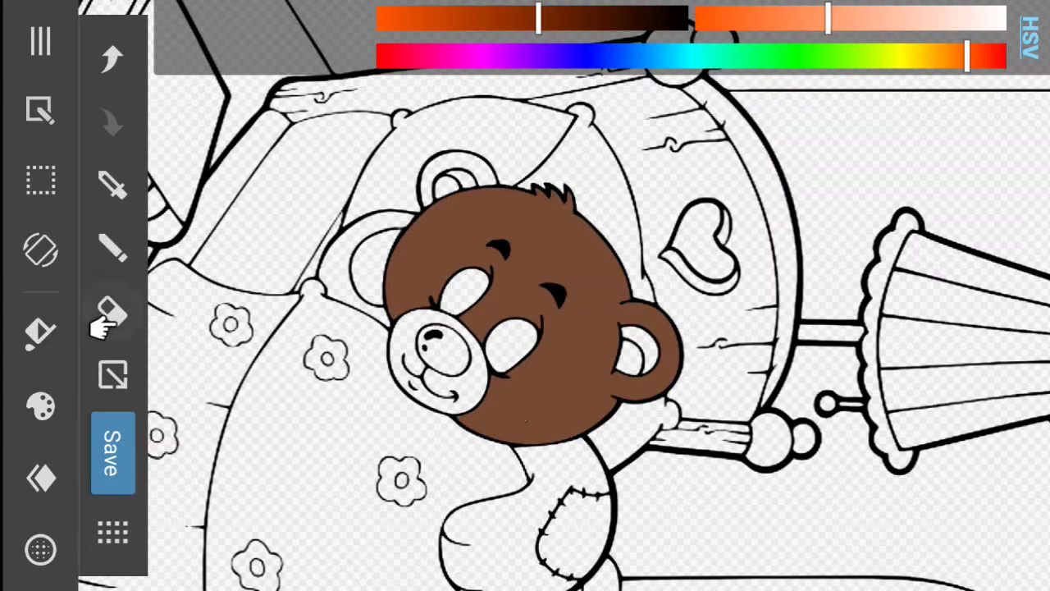
{"action": "left_click", "coordinate": [32, 332]}
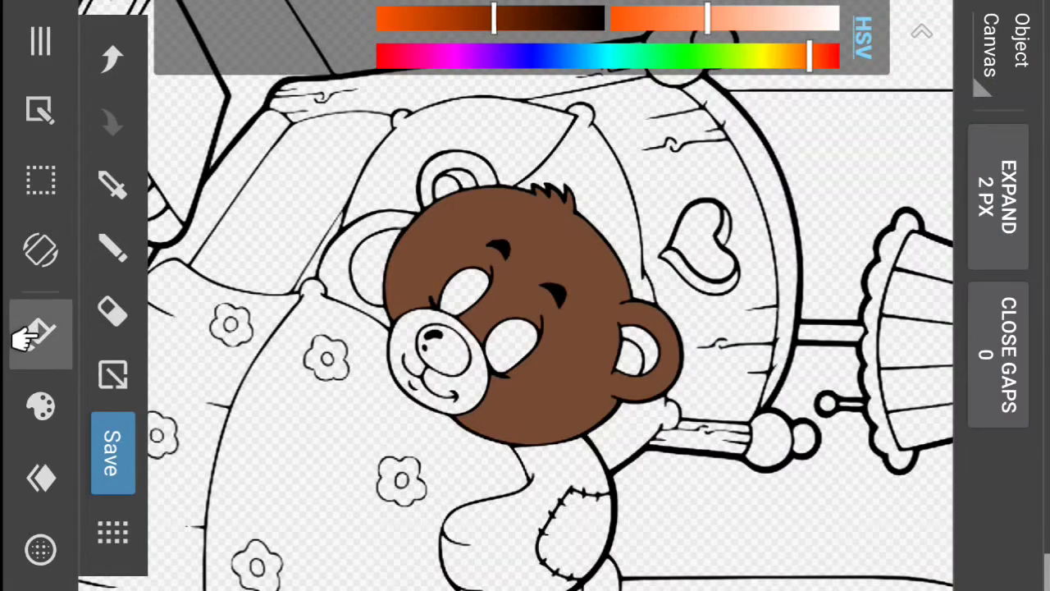
{"action": "left_click", "coordinate": [505, 512]}
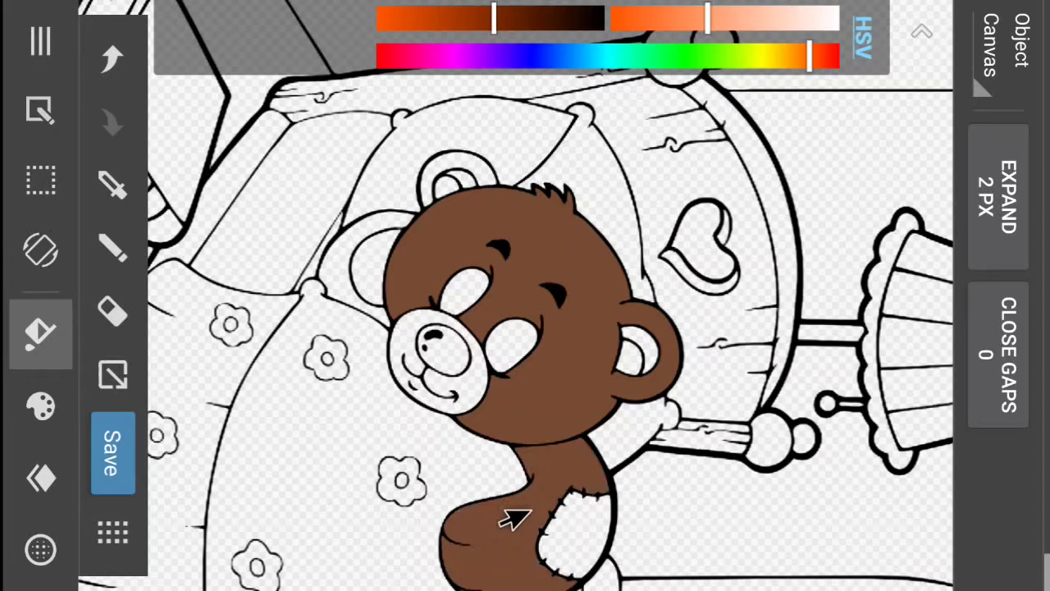
{"action": "left_click", "coordinate": [314, 283]}
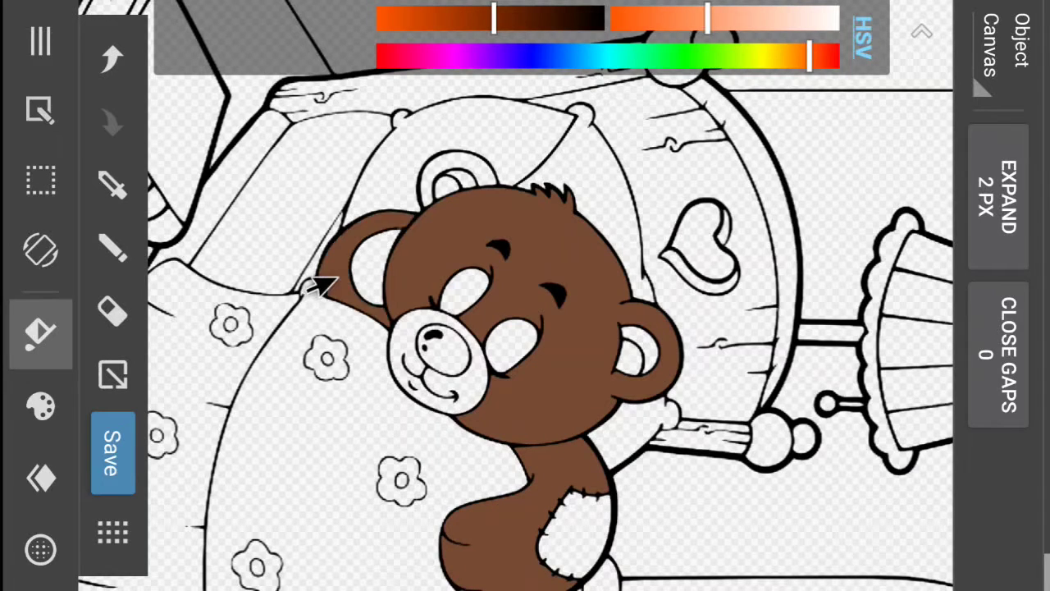
{"action": "left_click", "coordinate": [410, 187]}
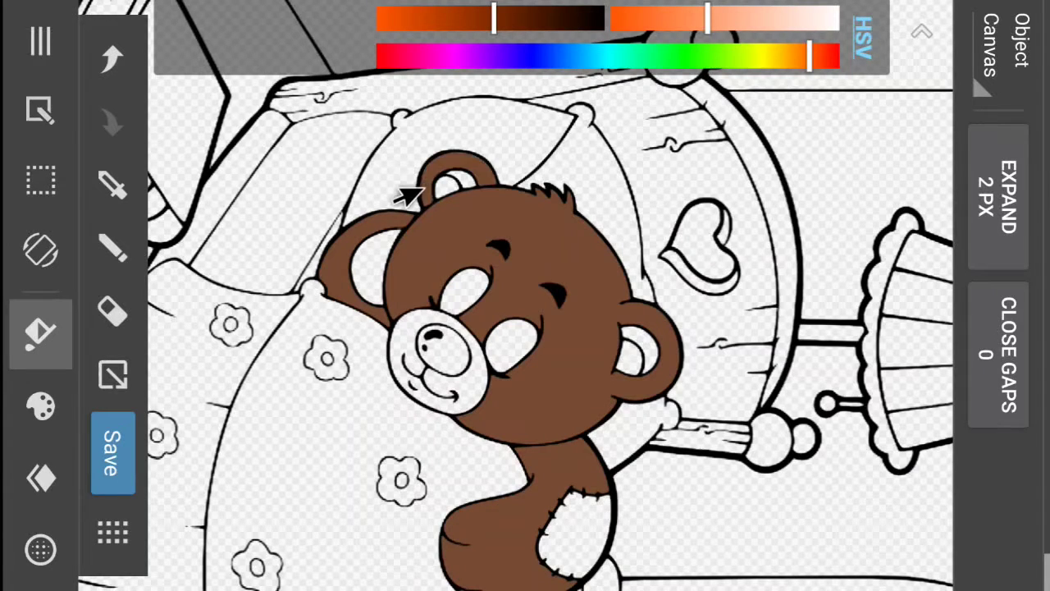
- Add a new color layer above the brown fur layer
{"action": "left_click", "coordinate": [37, 479]}
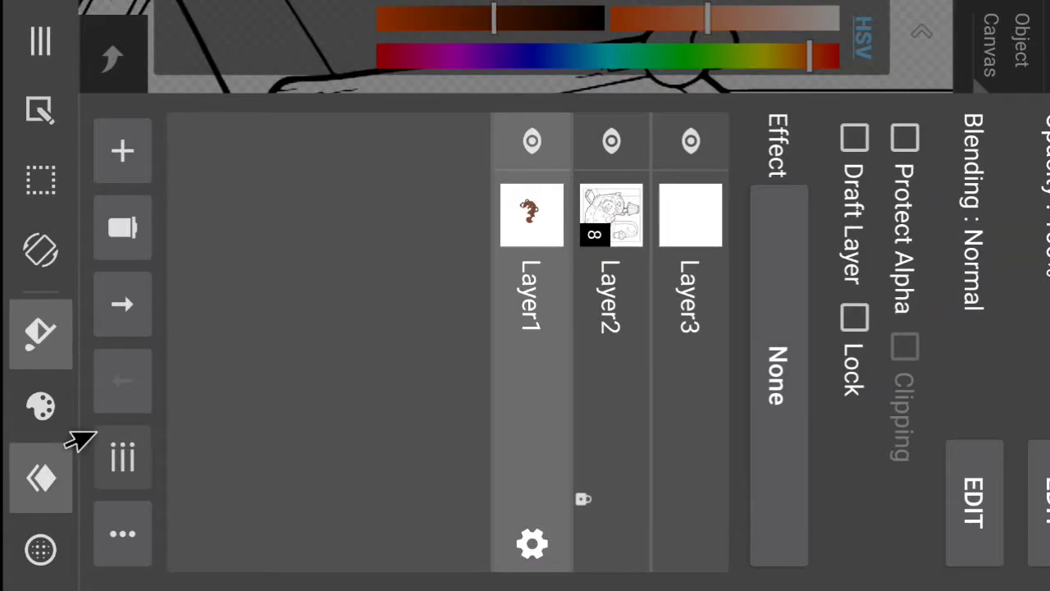
{"action": "left_click", "coordinate": [123, 150]}
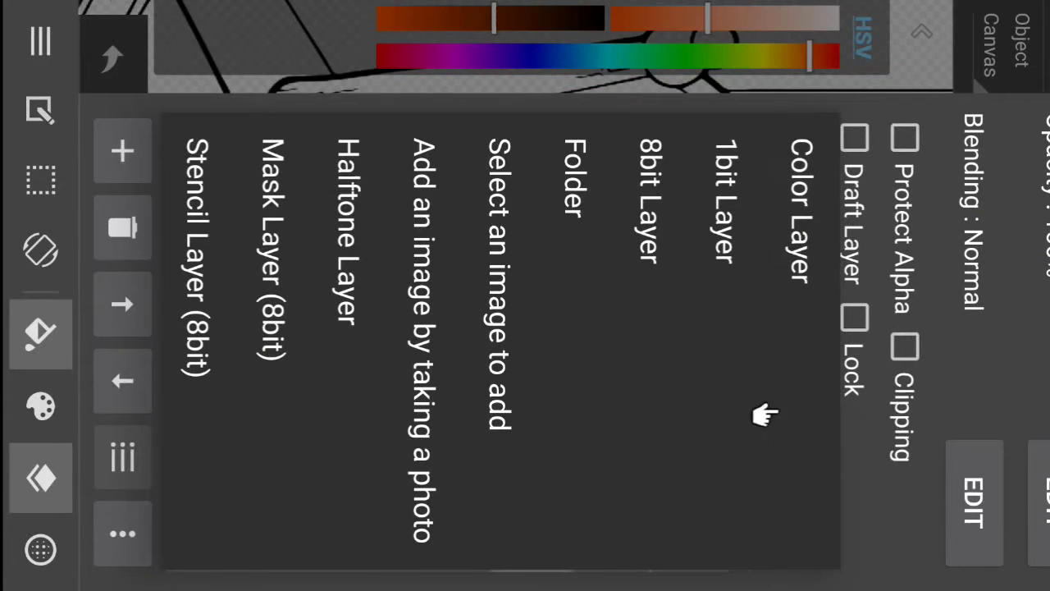
{"action": "left_click", "coordinate": [762, 414]}
{"action": "left_click", "coordinate": [35, 471]}
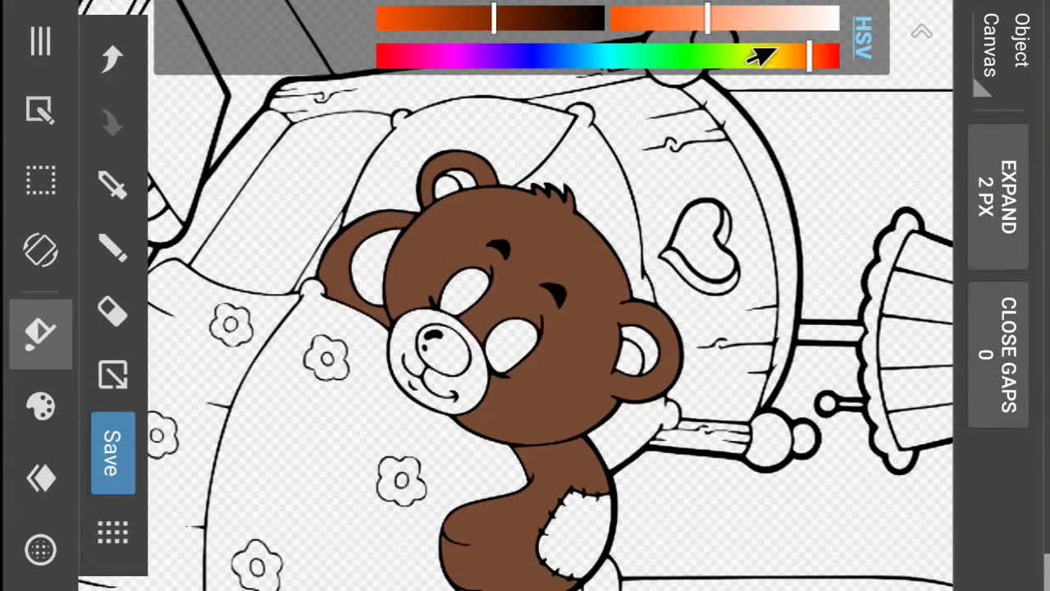
- Try a light brown and then an olive fill on the bear's muzzle, undoing each one
{"action": "left_click_drag", "start_coordinate": [771, 26], "coordinate": [745, 33]}
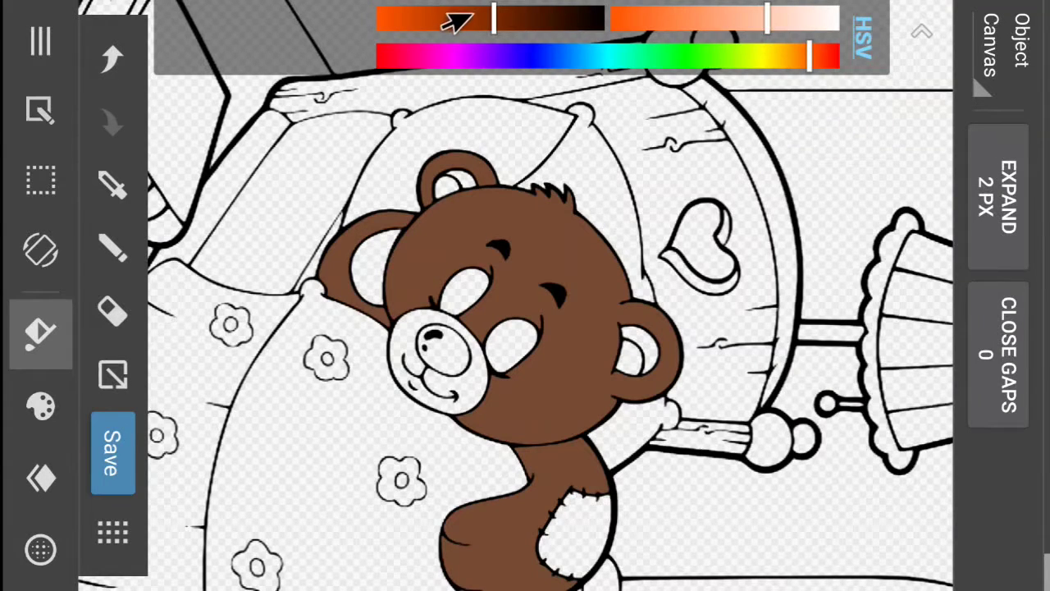
{"action": "left_click_drag", "start_coordinate": [454, 21], "coordinate": [456, 28]}
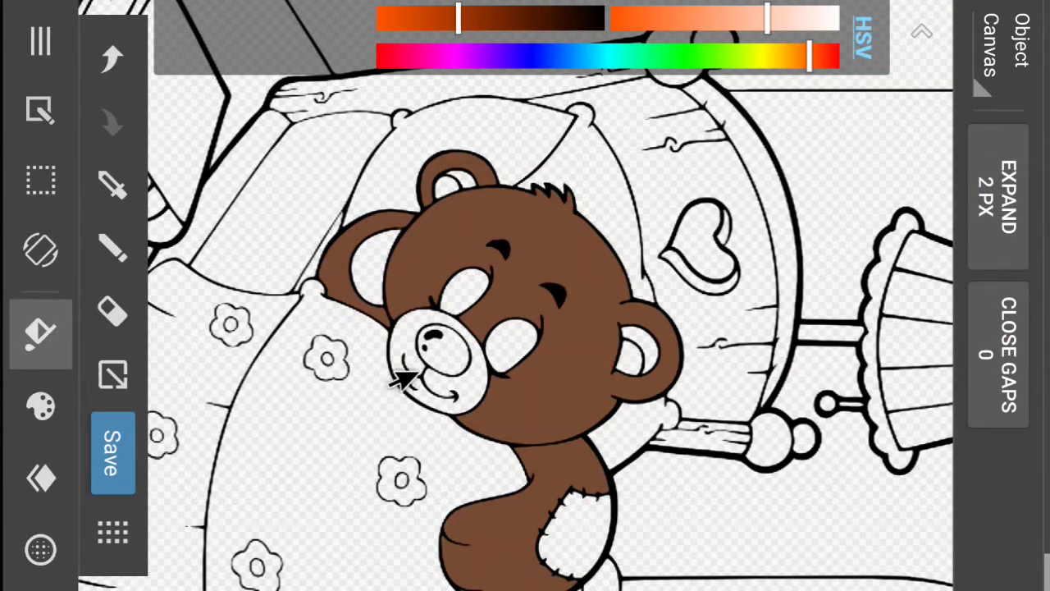
{"action": "left_click", "coordinate": [428, 405]}
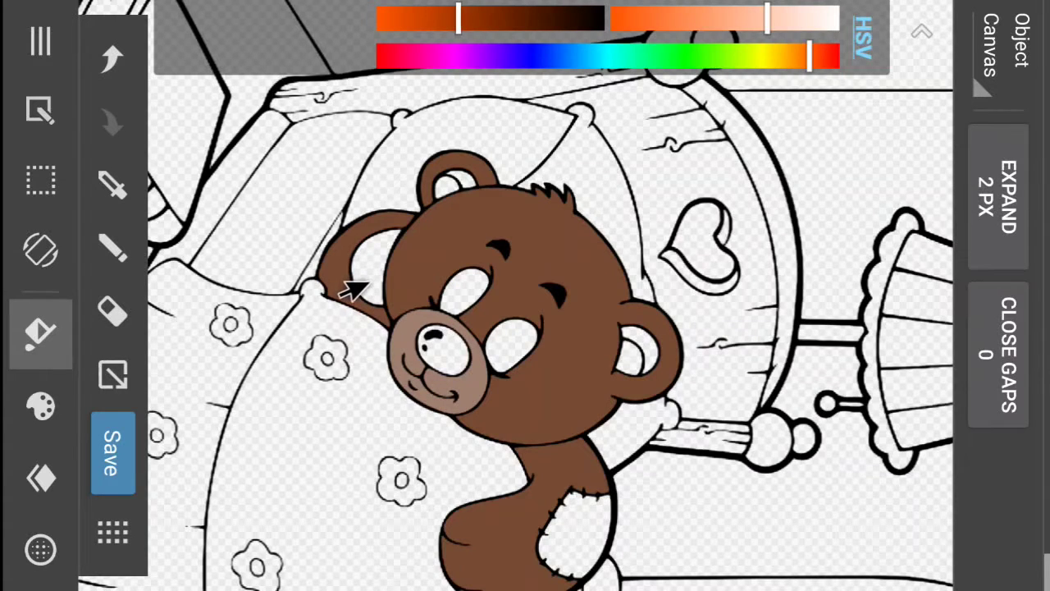
{"action": "left_click", "coordinate": [112, 56]}
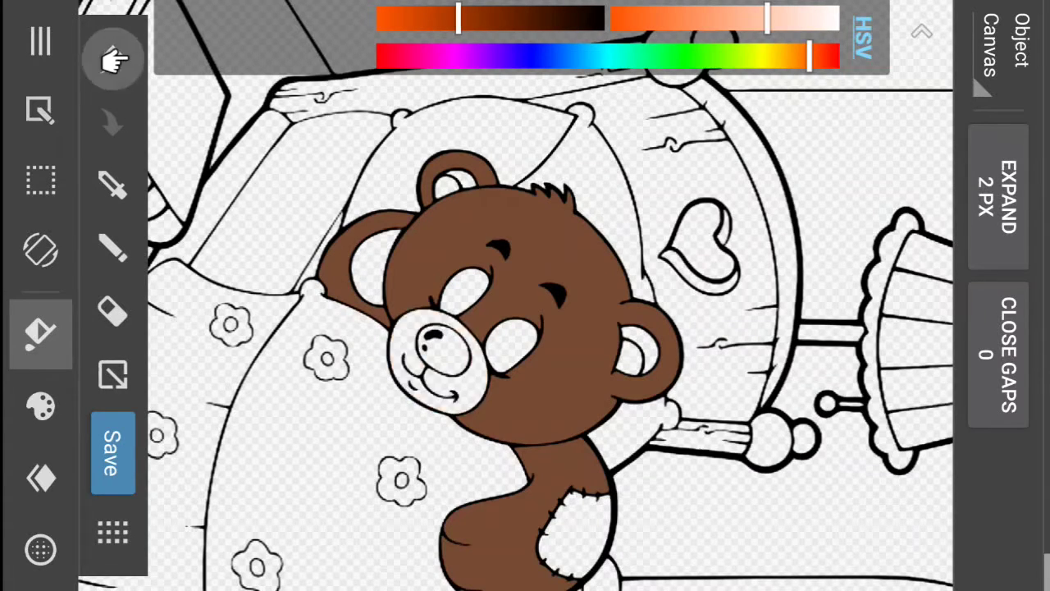
{"action": "left_click", "coordinate": [767, 64]}
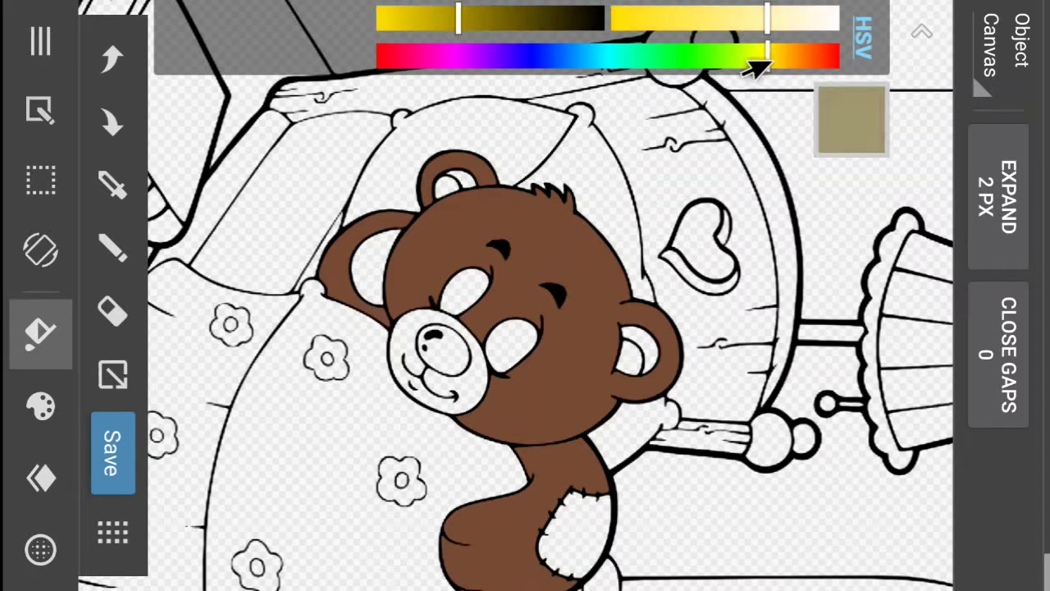
{"action": "left_click_drag", "start_coordinate": [767, 18], "coordinate": [784, 18]}
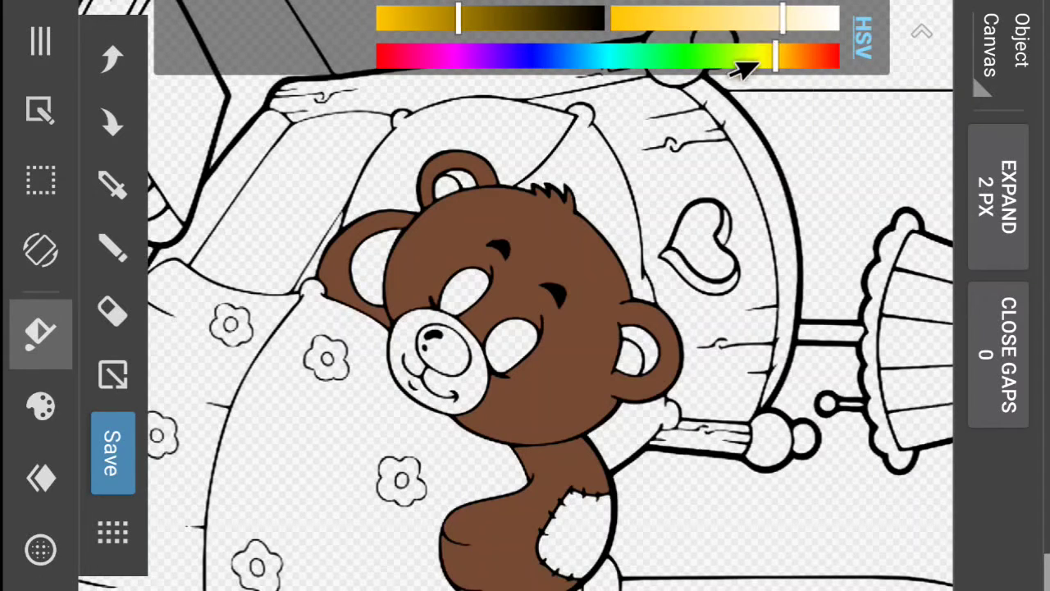
{"action": "left_click", "coordinate": [402, 355]}
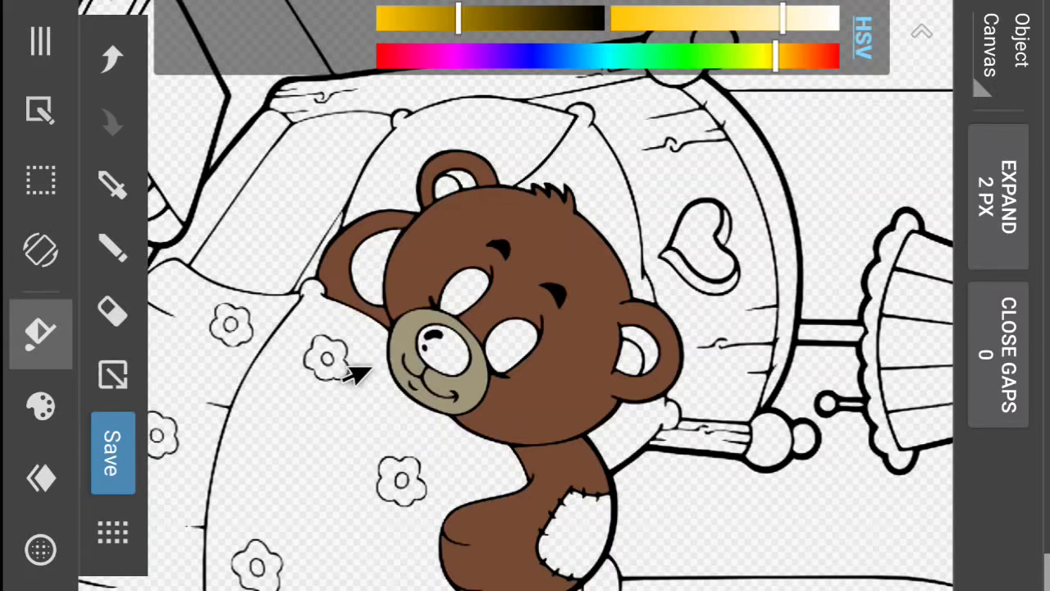
{"action": "left_click", "coordinate": [110, 55]}
- Mix a soft pink and fill the bear's nose and the innermost part of two ears with it
{"action": "mouse_move", "coordinate": [449, 58]}
{"action": "left_mouse_down"}
{"action": "mouse_move", "coordinate": [465, 58]}
{"action": "mouse_move", "coordinate": [429, 52]}
{"action": "left_mouse_up"}
{"action": "left_click_drag", "start_coordinate": [748, 18], "coordinate": [765, 15]}
{"action": "left_click_drag", "start_coordinate": [392, 66], "coordinate": [410, 63]}
{"action": "left_click_drag", "start_coordinate": [447, 22], "coordinate": [414, 22]}
{"action": "left_click_drag", "start_coordinate": [746, 24], "coordinate": [704, 113]}
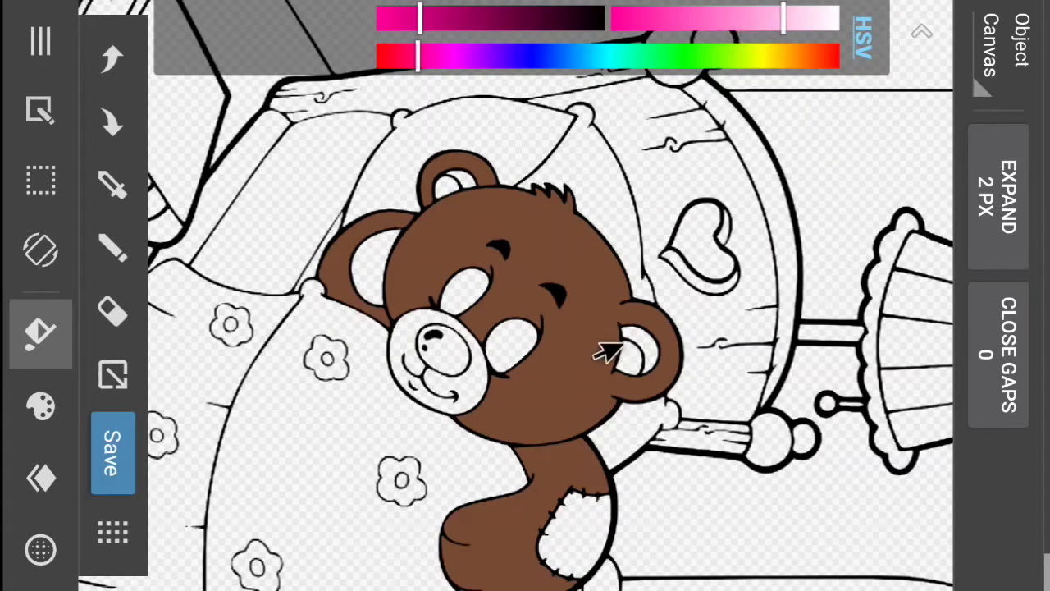
{"action": "left_click", "coordinate": [628, 358]}
{"action": "left_click", "coordinate": [442, 186]}
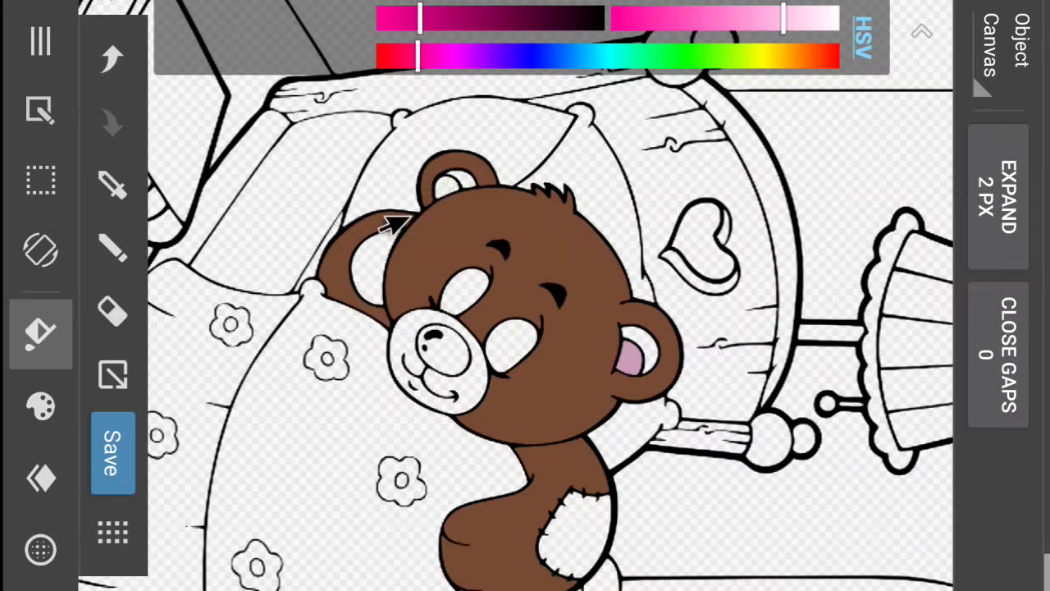
{"action": "left_click", "coordinate": [438, 361]}
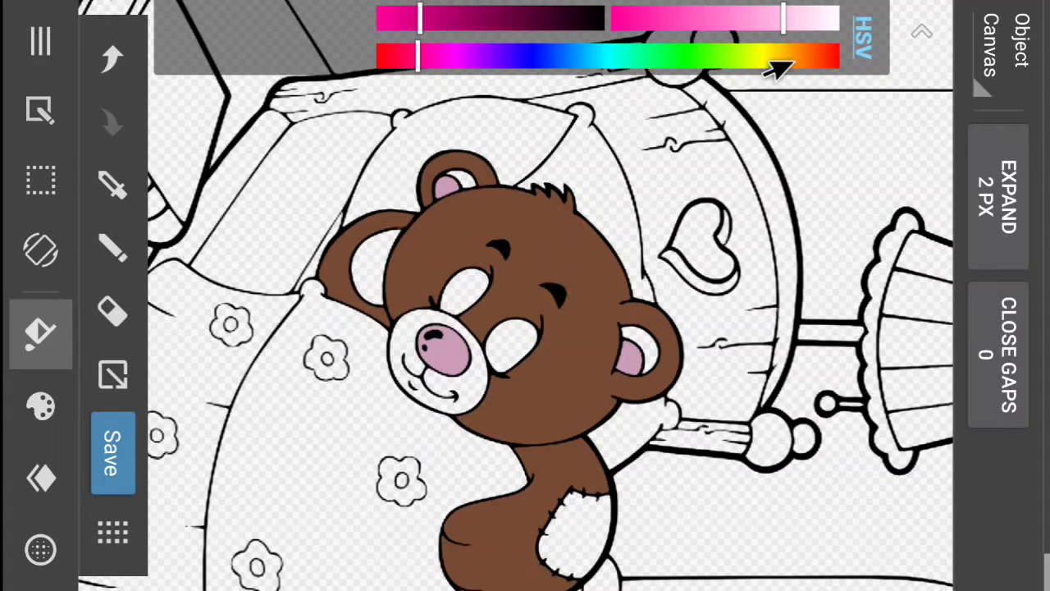
- Mix a light reddish brown and fill the inner rims around the pink of the two ears
{"action": "left_click", "coordinate": [794, 56]}
{"action": "left_click_drag", "start_coordinate": [438, 19], "coordinate": [474, 20]}
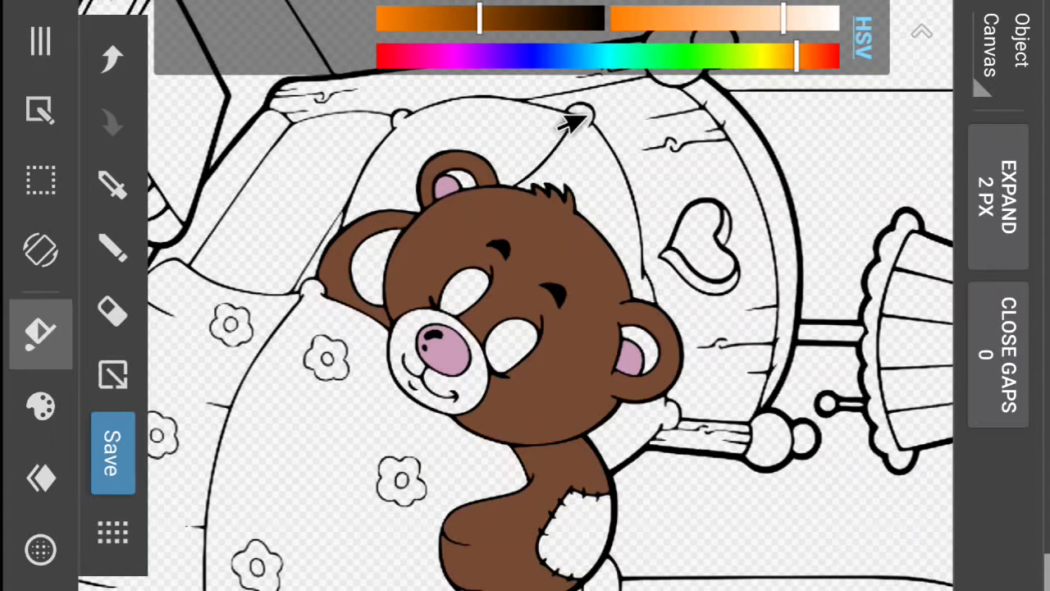
{"action": "left_click_drag", "start_coordinate": [504, 58], "coordinate": [808, 73]}
{"action": "left_click_drag", "start_coordinate": [783, 18], "coordinate": [732, 18]}
{"action": "left_click_drag", "start_coordinate": [459, 18], "coordinate": [447, 16]}
{"action": "left_click_drag", "start_coordinate": [733, 24], "coordinate": [762, 23]}
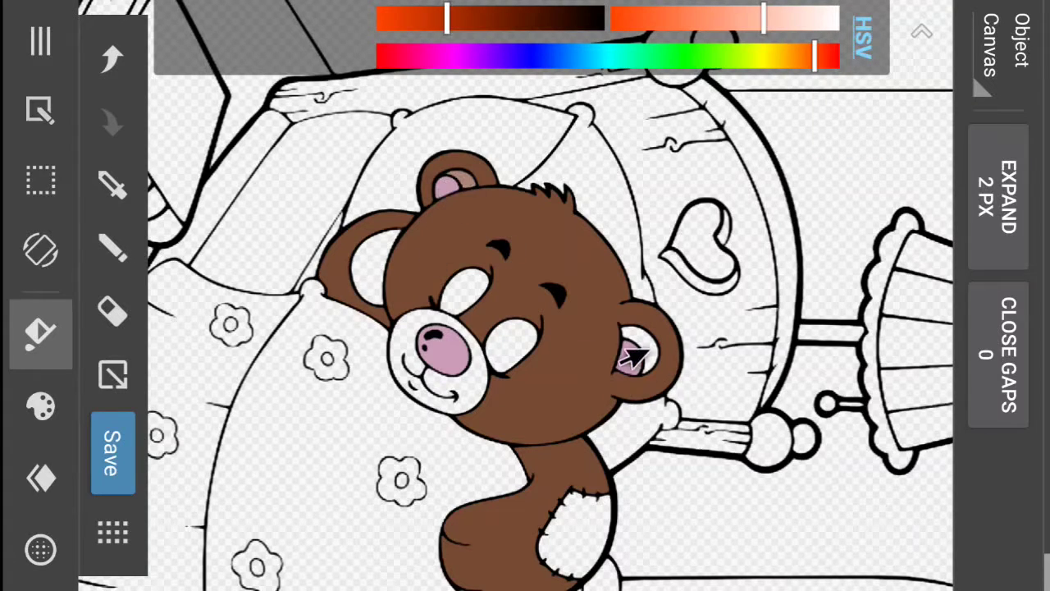
- Fill the muzzle, the inside of the ear beside the blanket and both eyelids with light brown, undoing the fill on the arm patch
{"action": "left_click", "coordinate": [428, 394]}
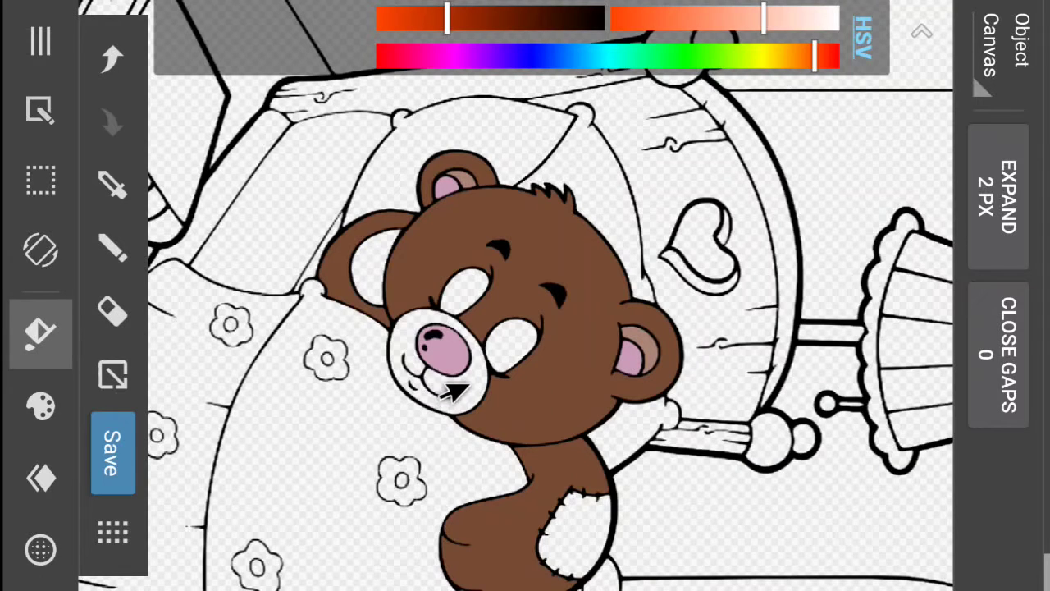
{"action": "left_click", "coordinate": [354, 247]}
{"action": "left_click", "coordinate": [545, 558]}
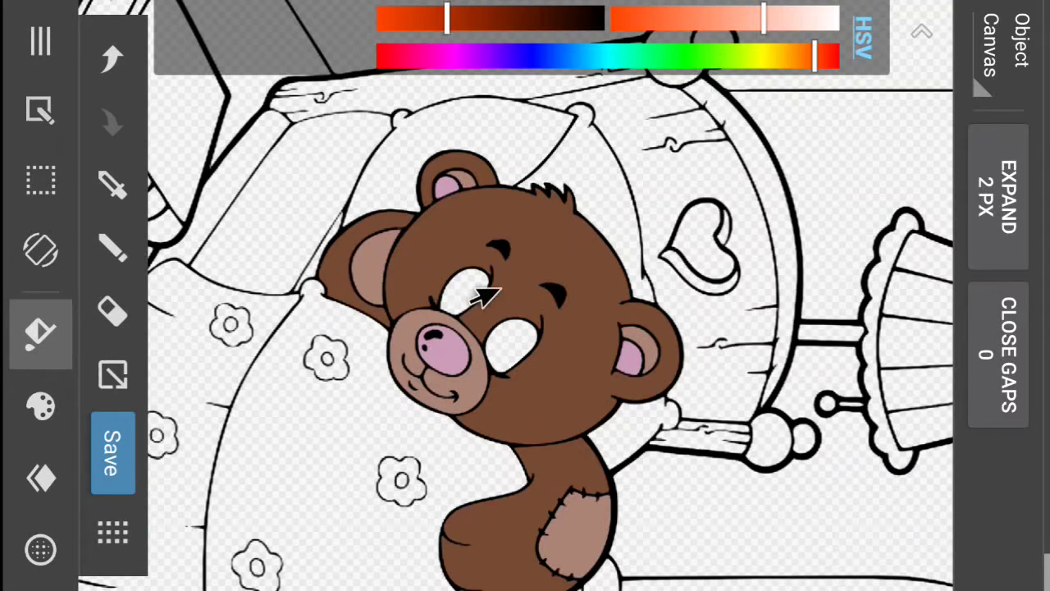
{"action": "left_click", "coordinate": [112, 57]}
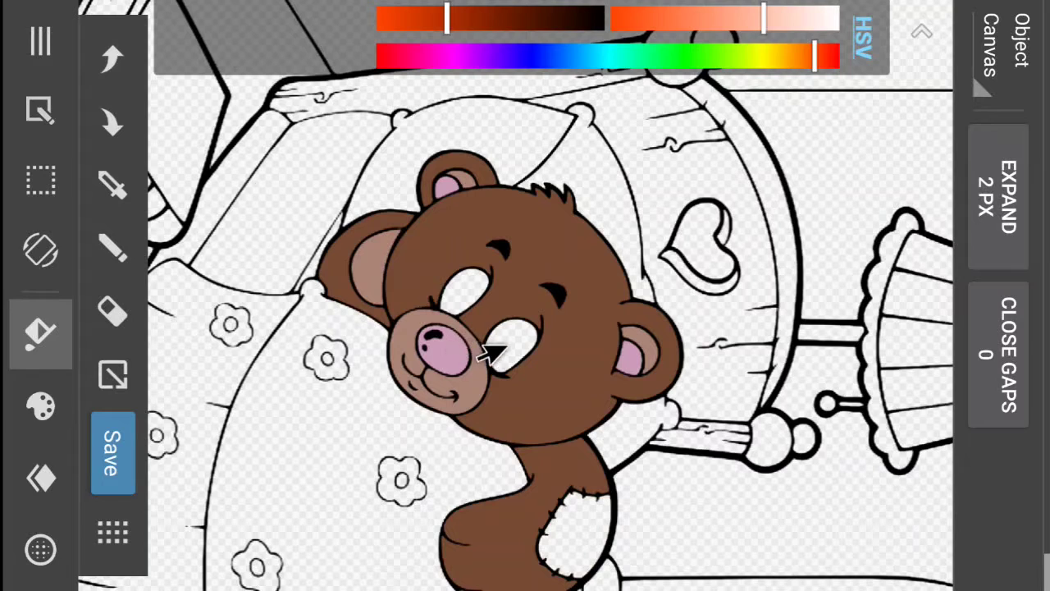
{"action": "left_click", "coordinate": [492, 344]}
{"action": "left_click", "coordinate": [441, 293]}
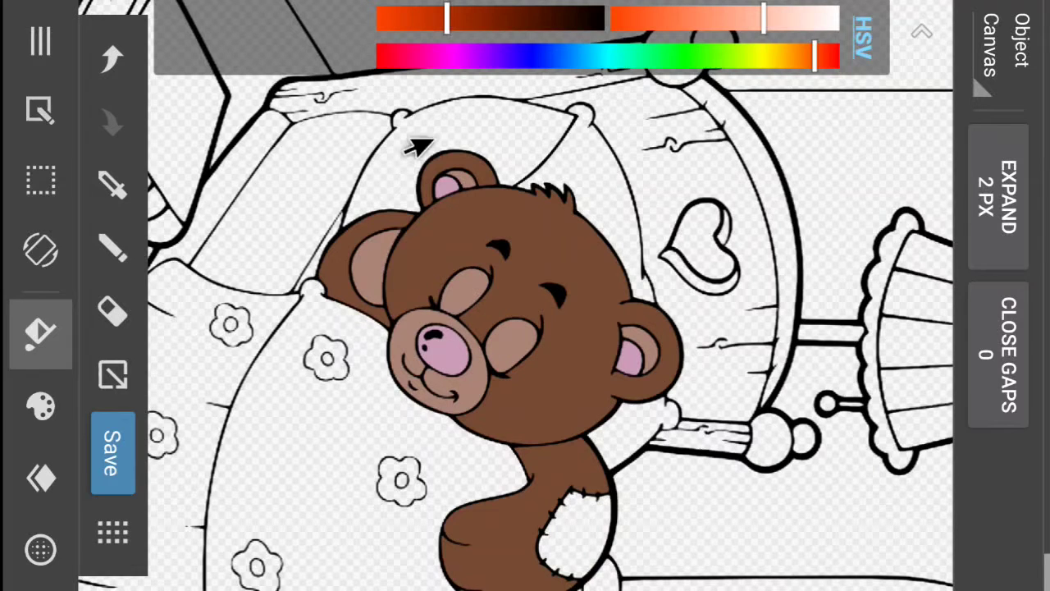
- Mix a muted greyish blue and fill the stitched patch on the bear's arm
{"action": "left_click_drag", "start_coordinate": [718, 67], "coordinate": [543, 88]}
{"action": "left_click_drag", "start_coordinate": [703, 30], "coordinate": [758, 31]}
{"action": "left_click", "coordinate": [551, 545]}
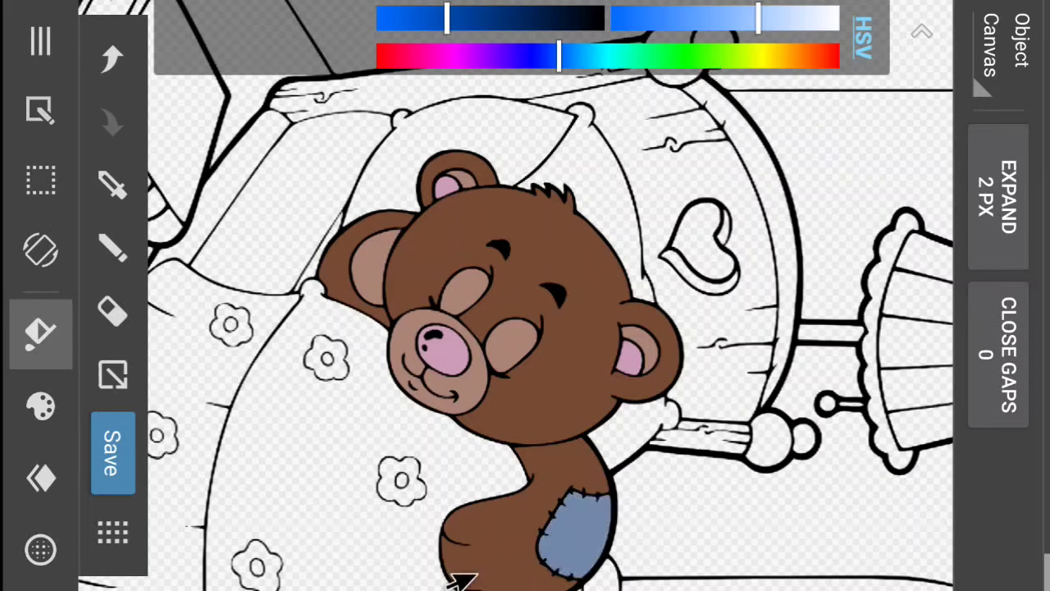
- Move the brown fur layer, Layer1, above the line art layer, Layer2
{"action": "left_click", "coordinate": [39, 480]}
{"action": "left_click", "coordinate": [422, 269]}
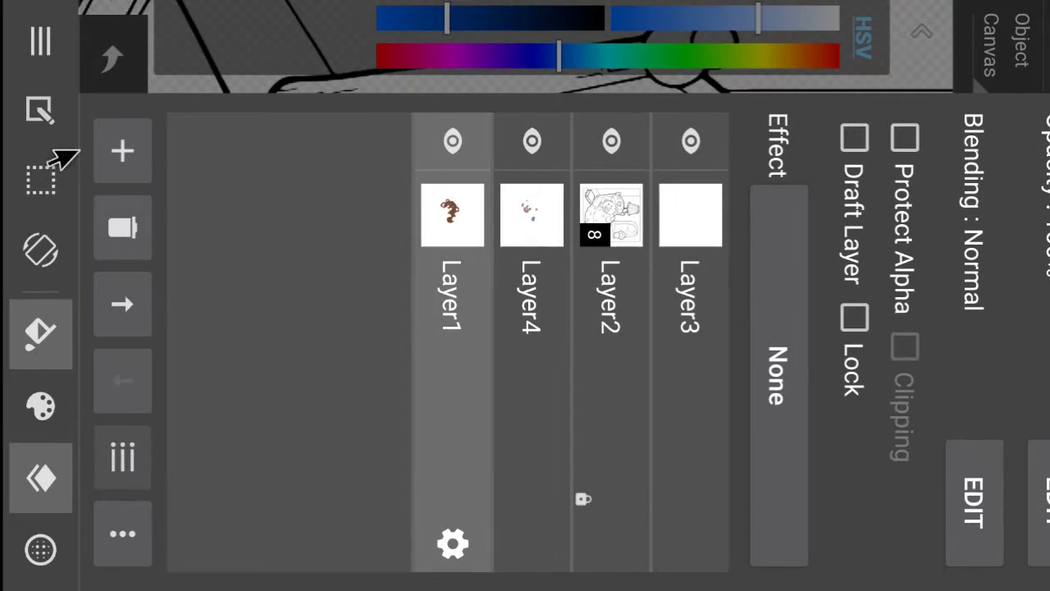
{"action": "left_click_drag", "start_coordinate": [448, 205], "coordinate": [588, 264]}
{"action": "left_click", "coordinate": [37, 485]}
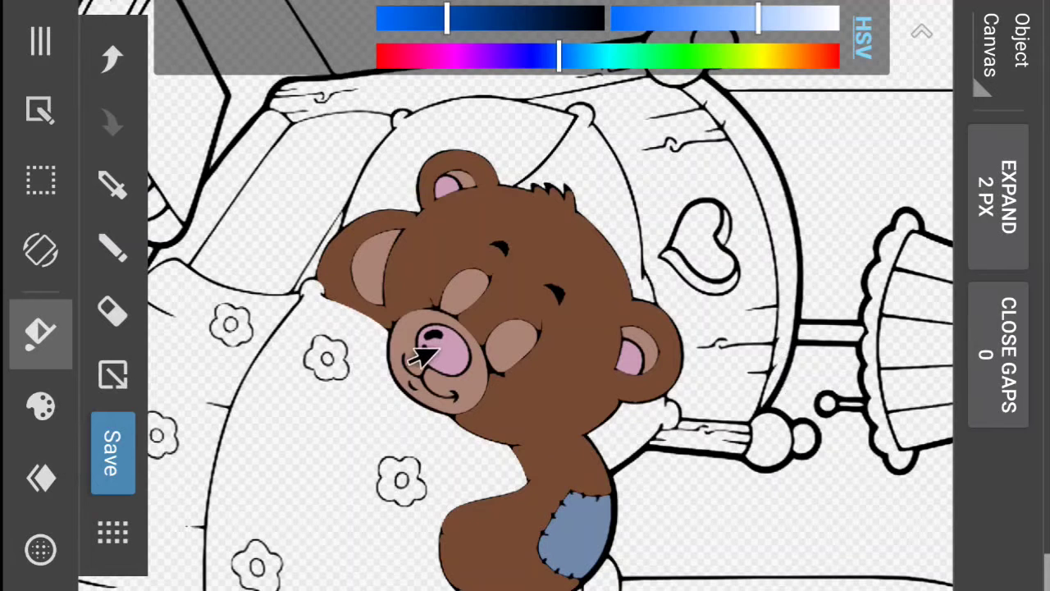
- Move Layer4 with the face and patch colours above the line art layer, Layer2
{"action": "scroll", "coordinate": [400, 368], "scroll_direction": "up", "scroll_amount": 4}
{"action": "scroll", "coordinate": [400, 367], "scroll_direction": "down", "scroll_amount": 2}
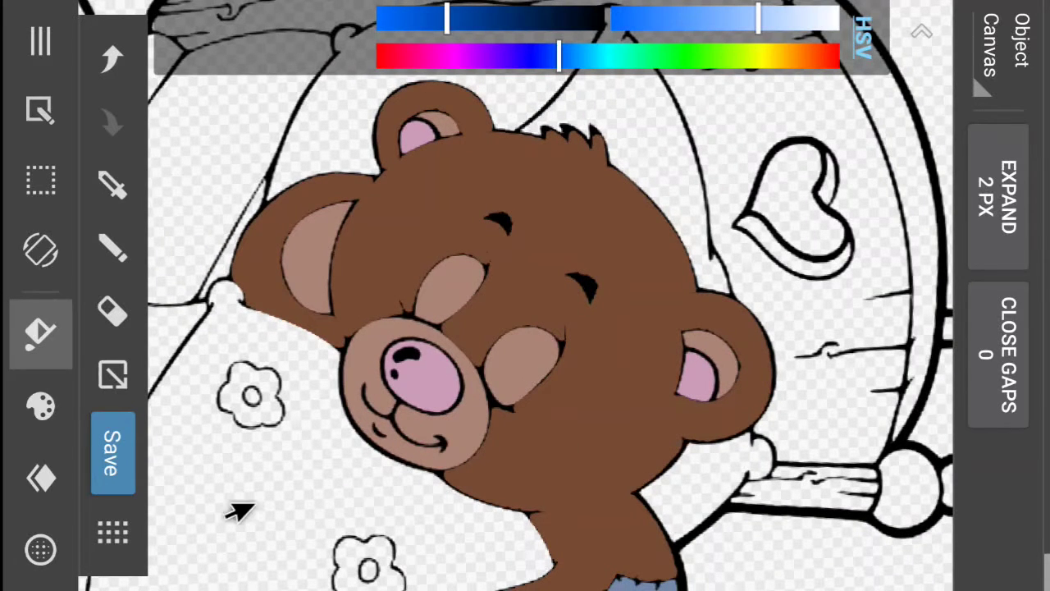
{"action": "left_click", "coordinate": [37, 480]}
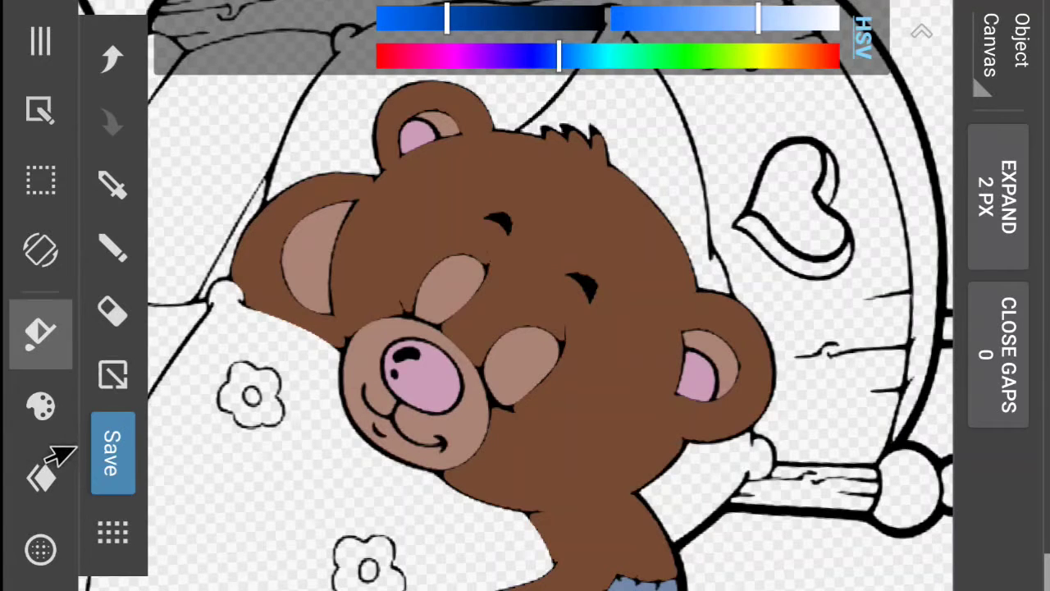
{"action": "left_click", "coordinate": [40, 478]}
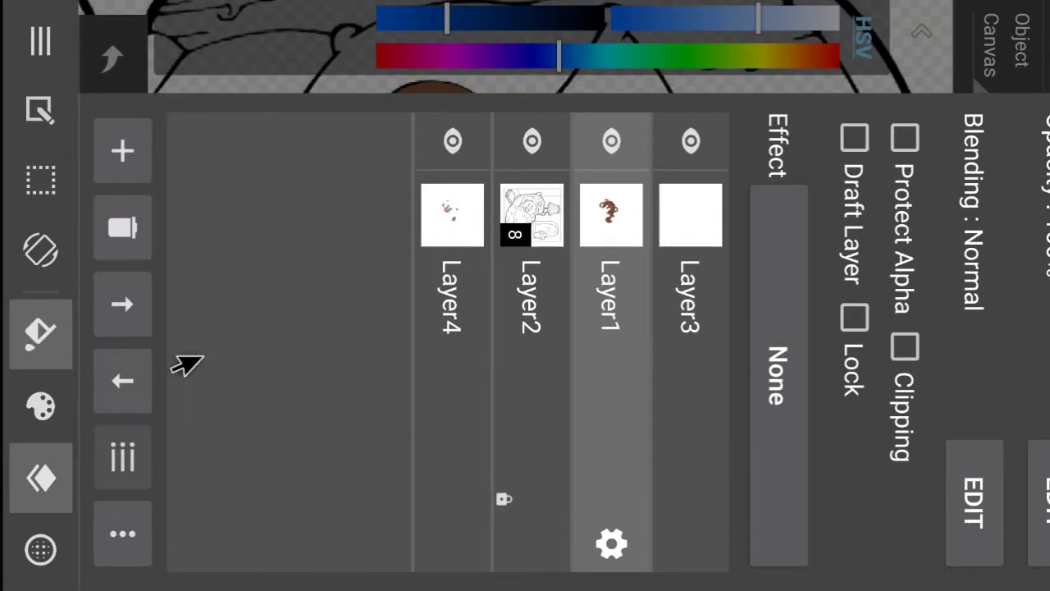
{"action": "left_click_drag", "start_coordinate": [427, 218], "coordinate": [493, 246]}
{"action": "left_click", "coordinate": [36, 478]}
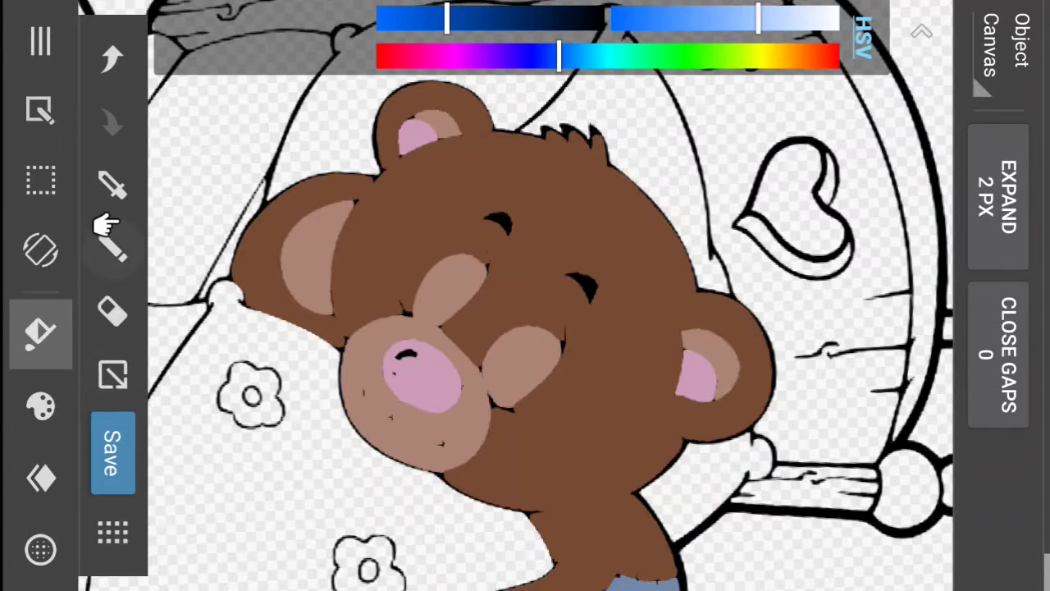
- Sample the muzzle's light brown and brush over the leftover outline specks there with the 47 px brush, undoing the last extra stroke
{"action": "left_click", "coordinate": [112, 186]}
{"action": "left_click_drag", "start_coordinate": [392, 436], "coordinate": [353, 447]}
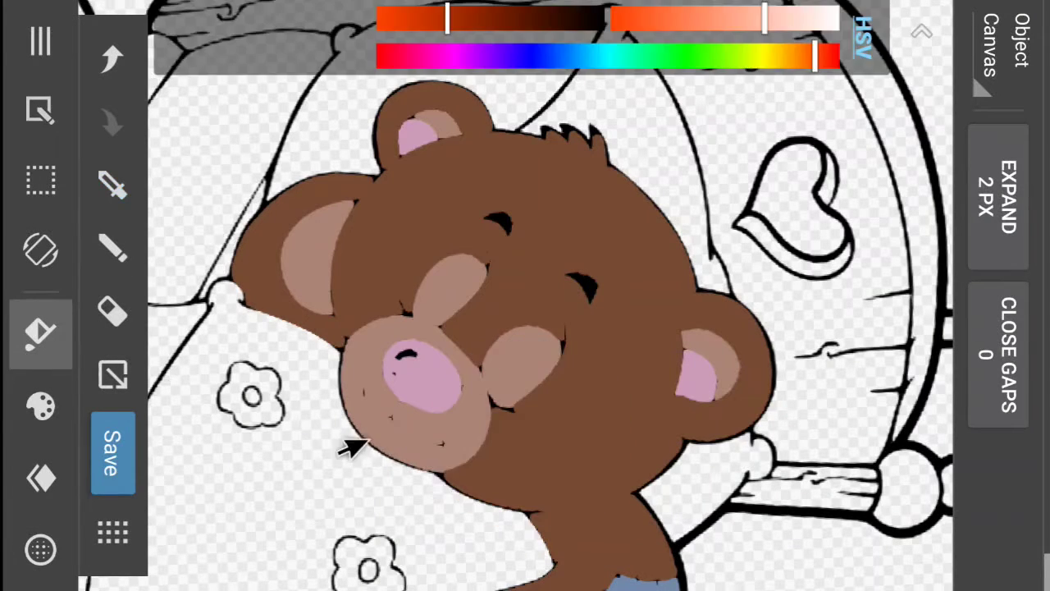
{"action": "left_click", "coordinate": [114, 246]}
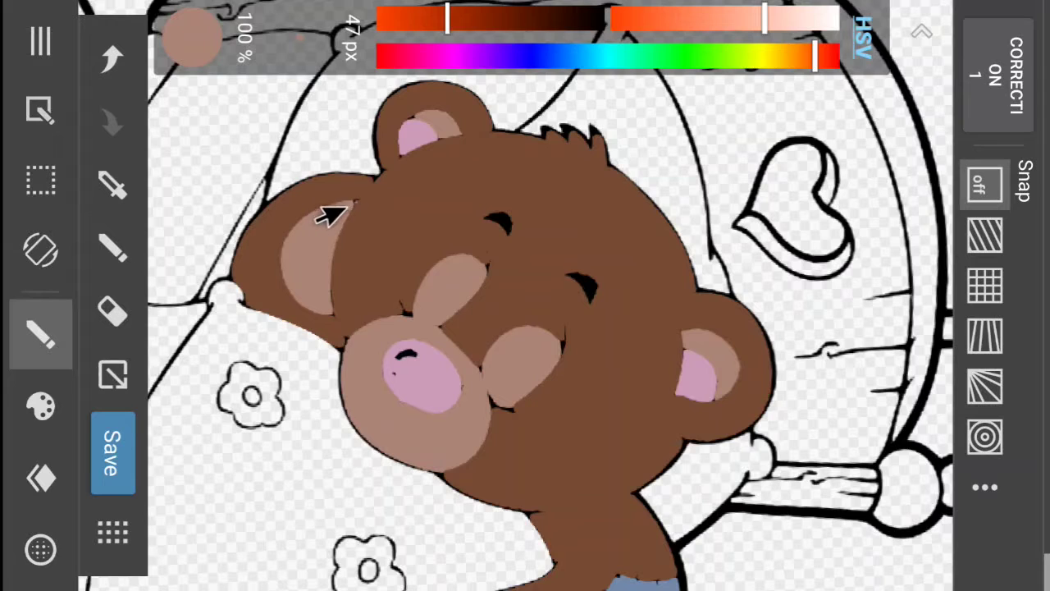
{"action": "left_click", "coordinate": [112, 57]}
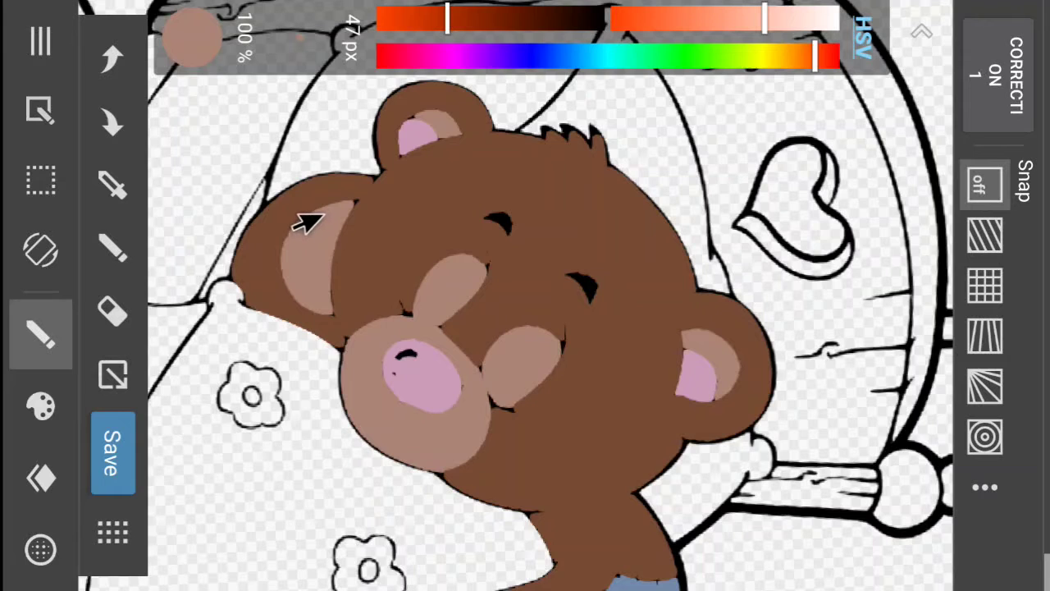
- Darken the sampled light brown and paint over both black eyebrows with the 47 px Pen brush
{"action": "left_click_drag", "start_coordinate": [492, 32], "coordinate": [524, 24]}
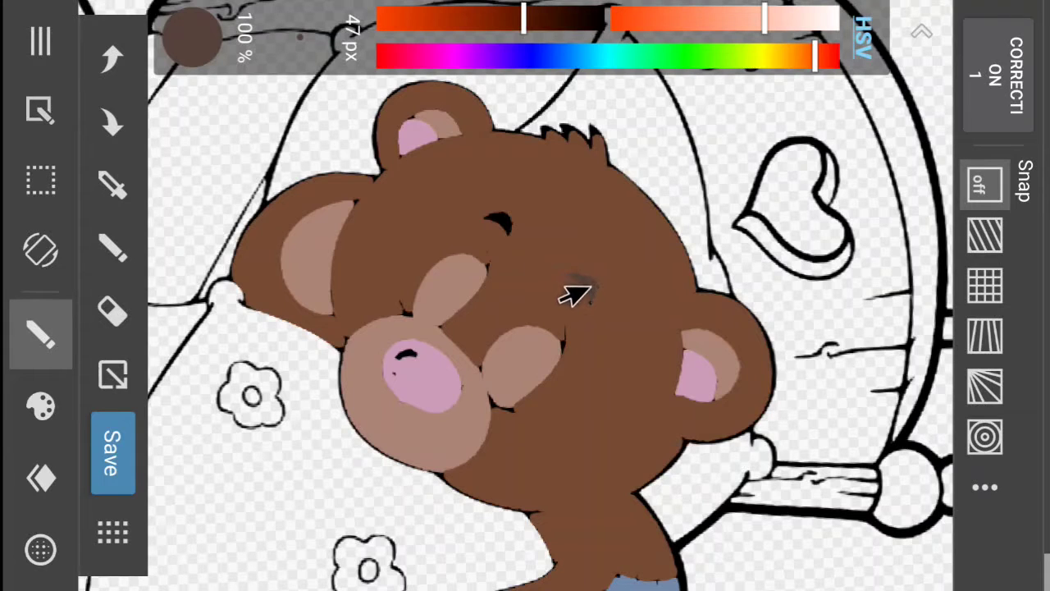
{"action": "left_click_drag", "start_coordinate": [589, 298], "coordinate": [590, 302]}
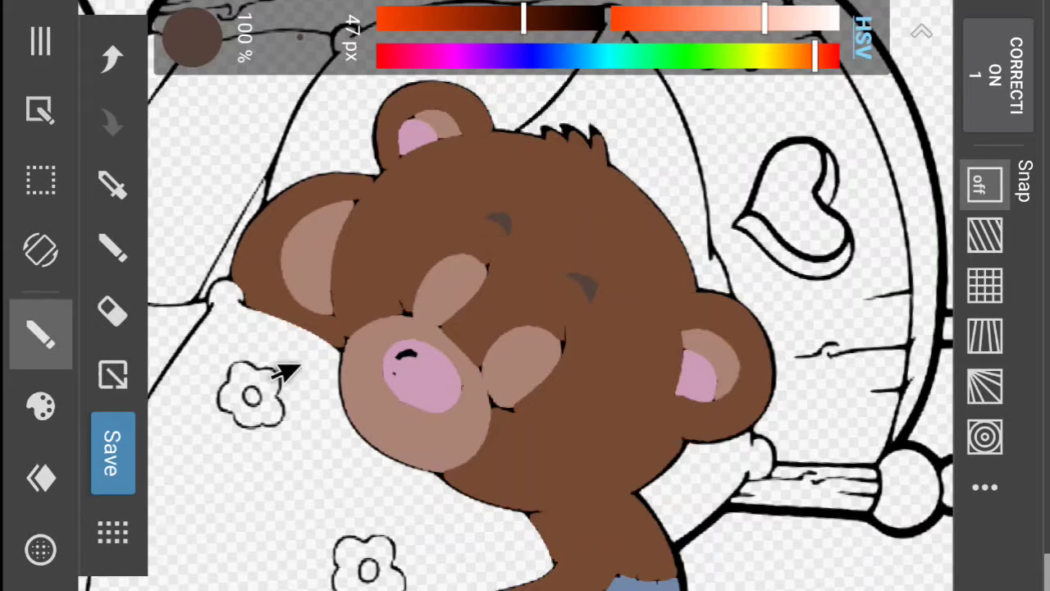
- Switch the brush to Oil Paint at 81 px width and 20 % opacity
{"action": "left_click", "coordinate": [38, 479]}
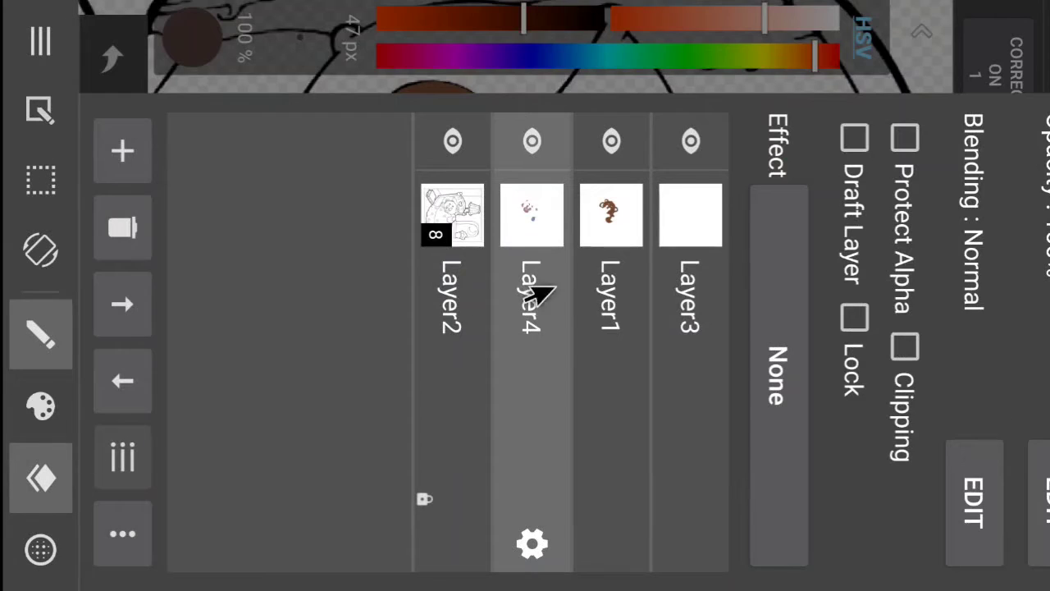
{"action": "left_click", "coordinate": [652, 236]}
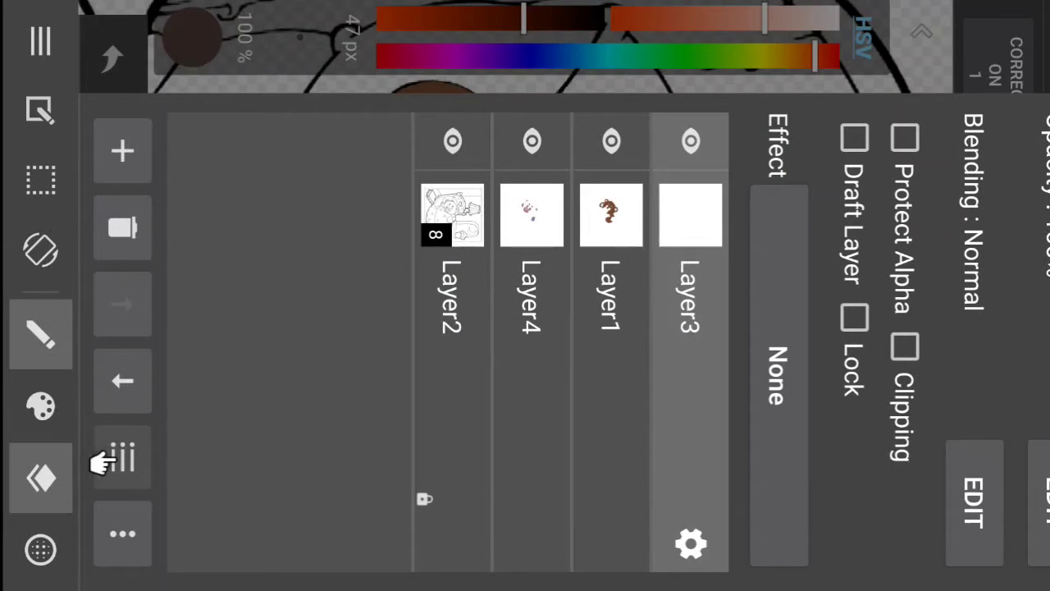
{"action": "left_click", "coordinate": [14, 482]}
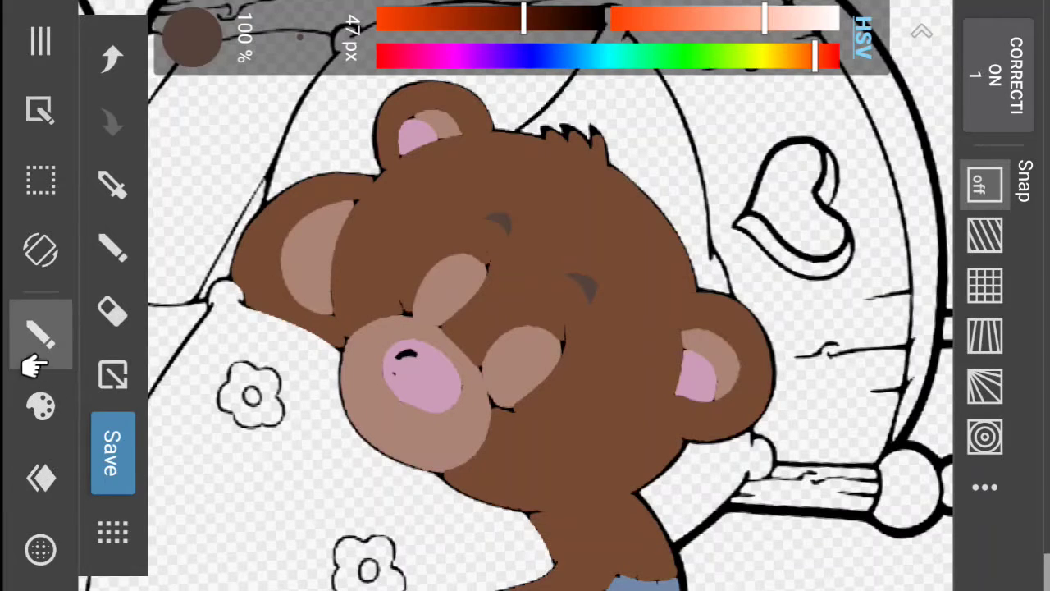
{"action": "left_click", "coordinate": [37, 340]}
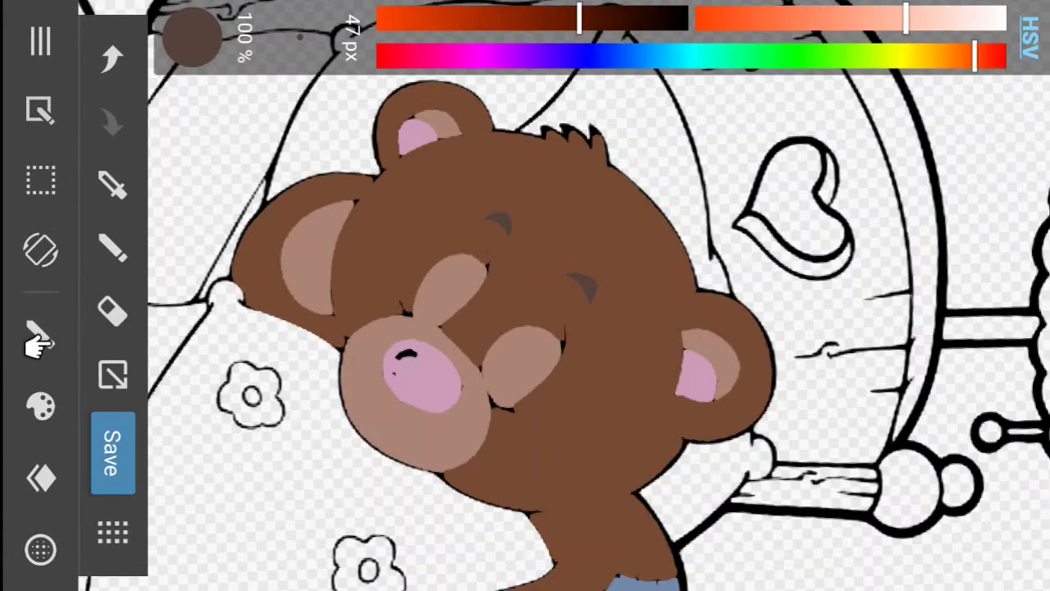
{"action": "left_click", "coordinate": [33, 343]}
{"action": "left_click", "coordinate": [37, 406]}
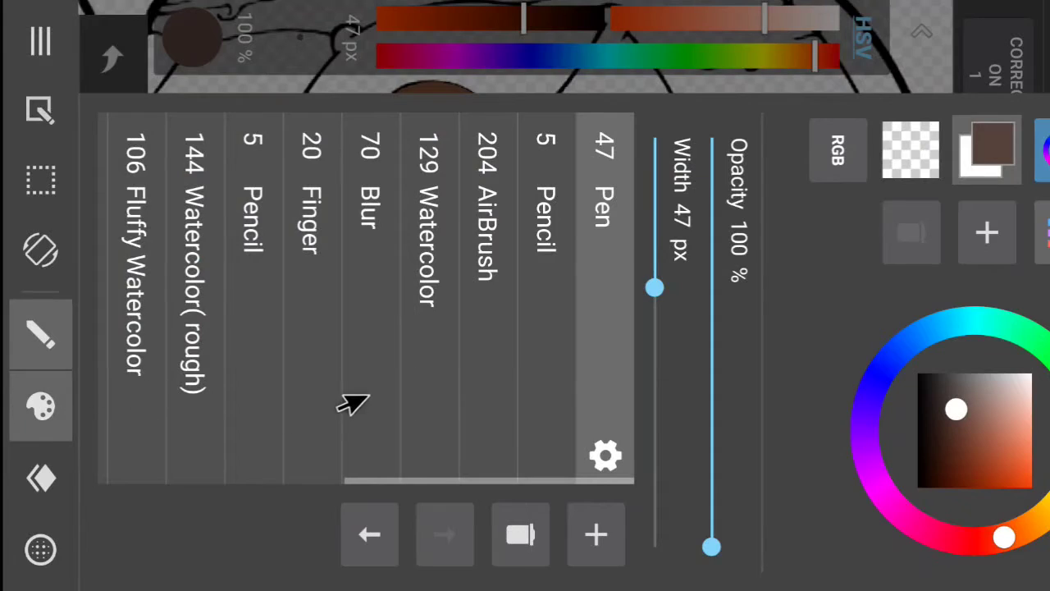
{"action": "left_click_drag", "start_coordinate": [257, 415], "coordinate": [481, 398]}
{"action": "left_click_drag", "start_coordinate": [321, 389], "coordinate": [506, 380]}
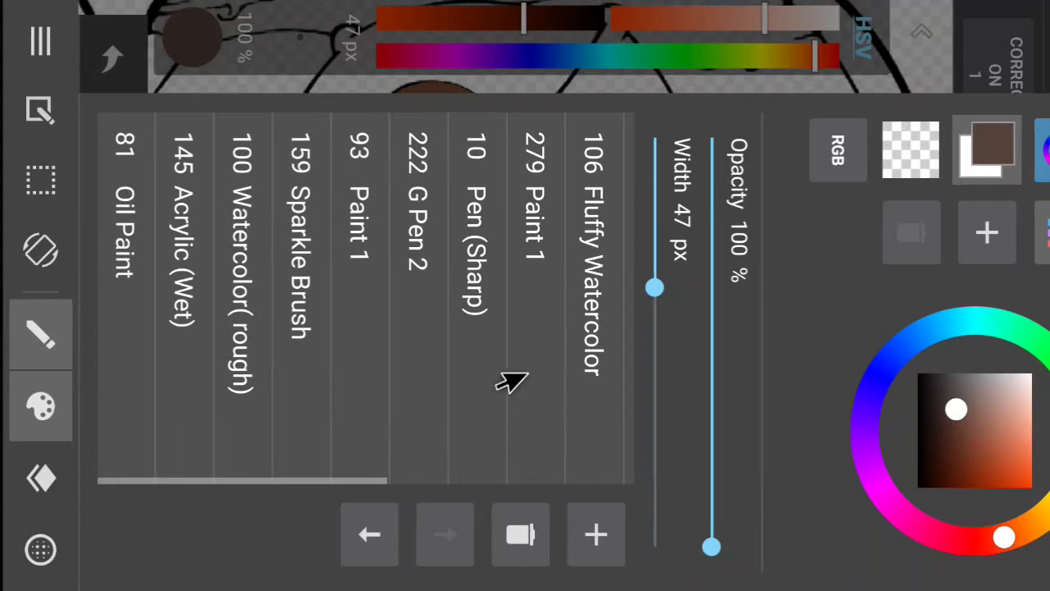
{"action": "left_click", "coordinate": [94, 305]}
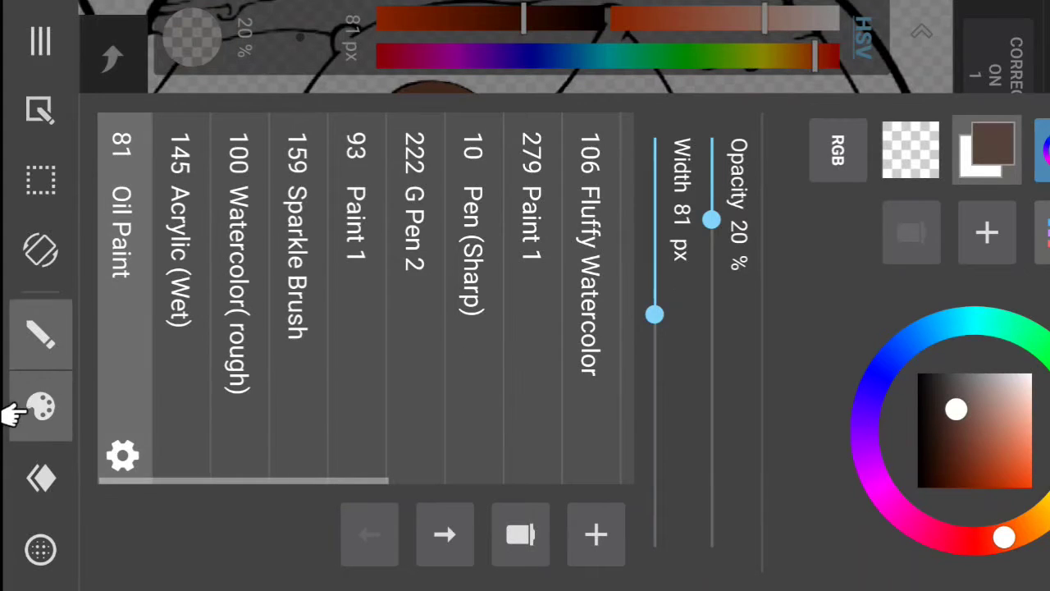
{"action": "left_click", "coordinate": [40, 414]}
- Duplicate the brown fur layer, Layer1
{"action": "left_click", "coordinate": [17, 482]}
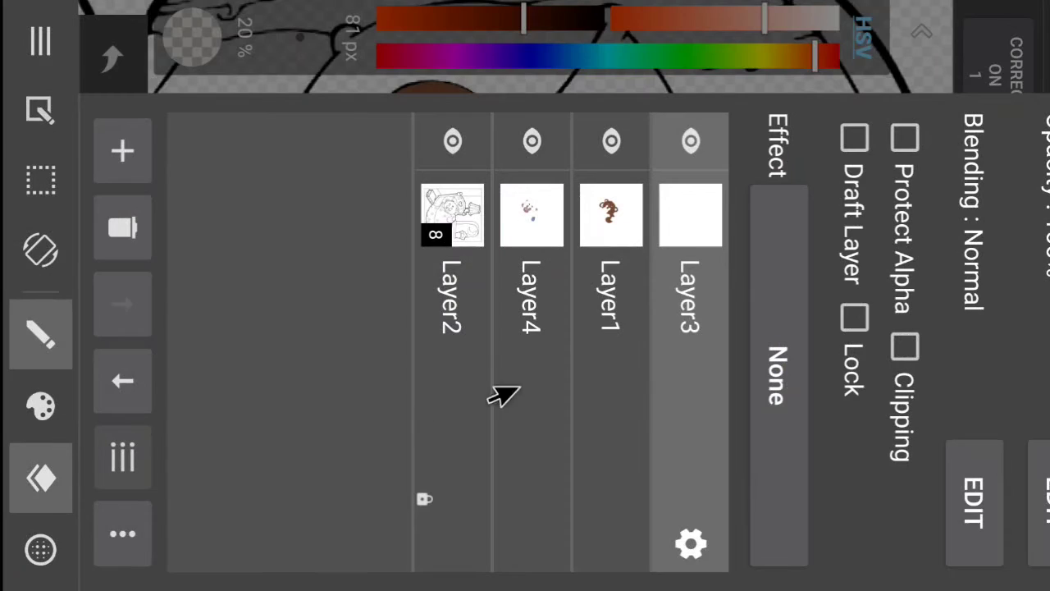
{"action": "left_click", "coordinate": [579, 365]}
{"action": "left_click", "coordinate": [108, 176]}
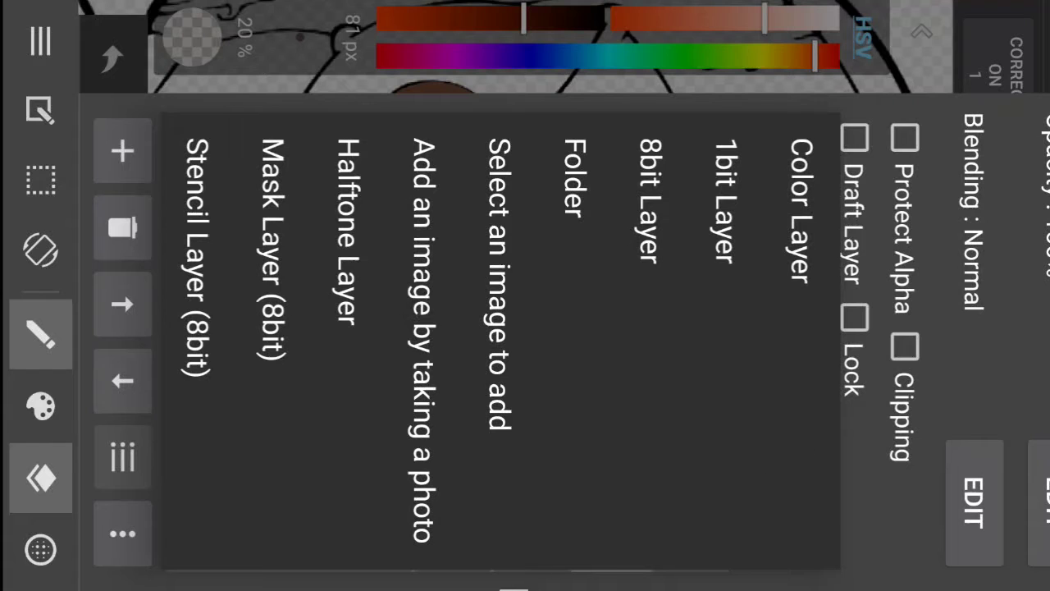
{"action": "left_click", "coordinate": [342, 553]}
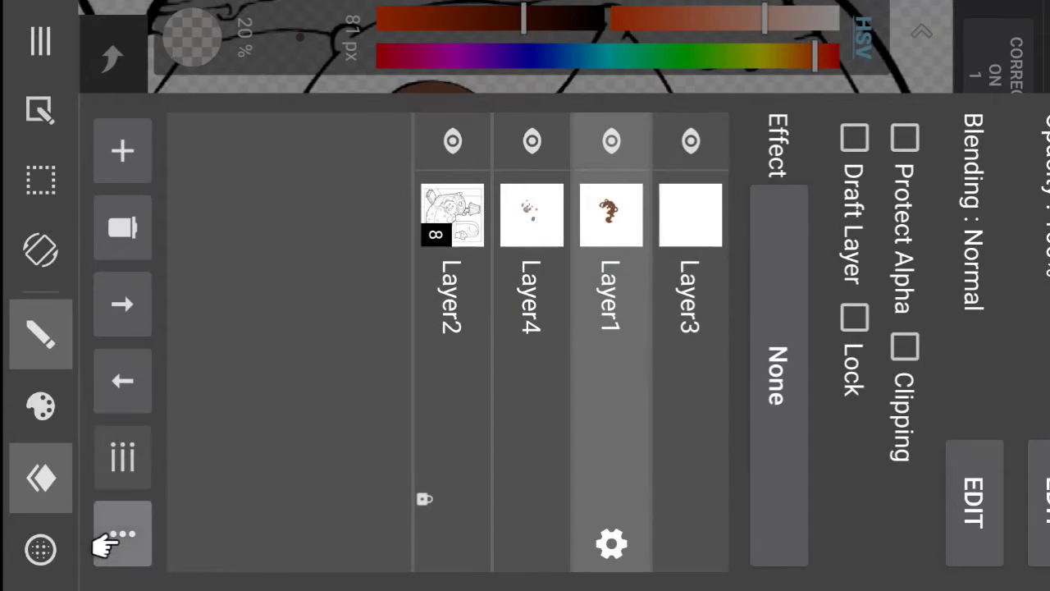
{"action": "left_click", "coordinate": [123, 535]}
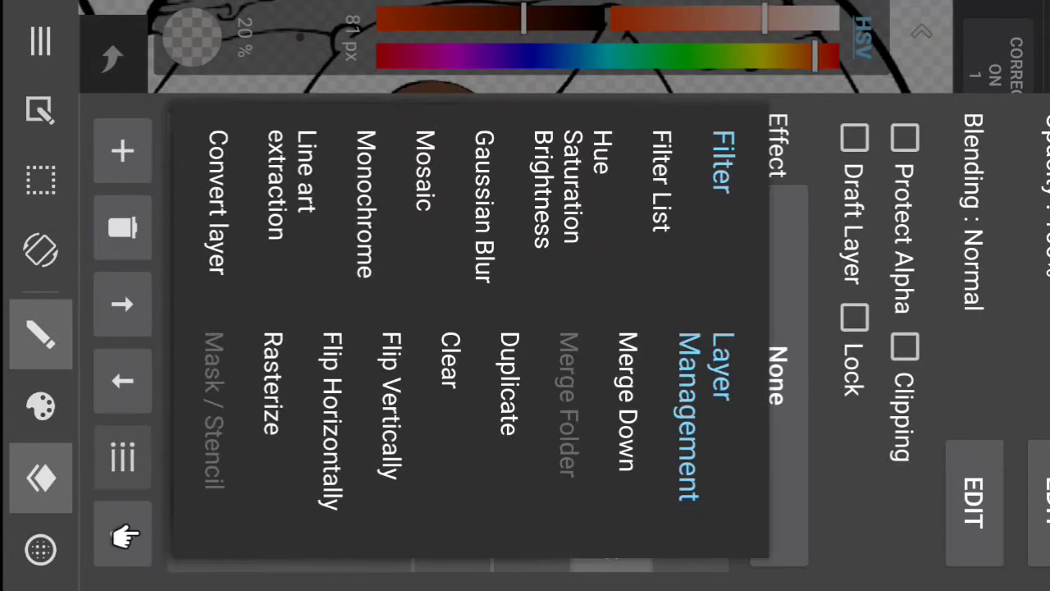
{"action": "left_click", "coordinate": [497, 418]}
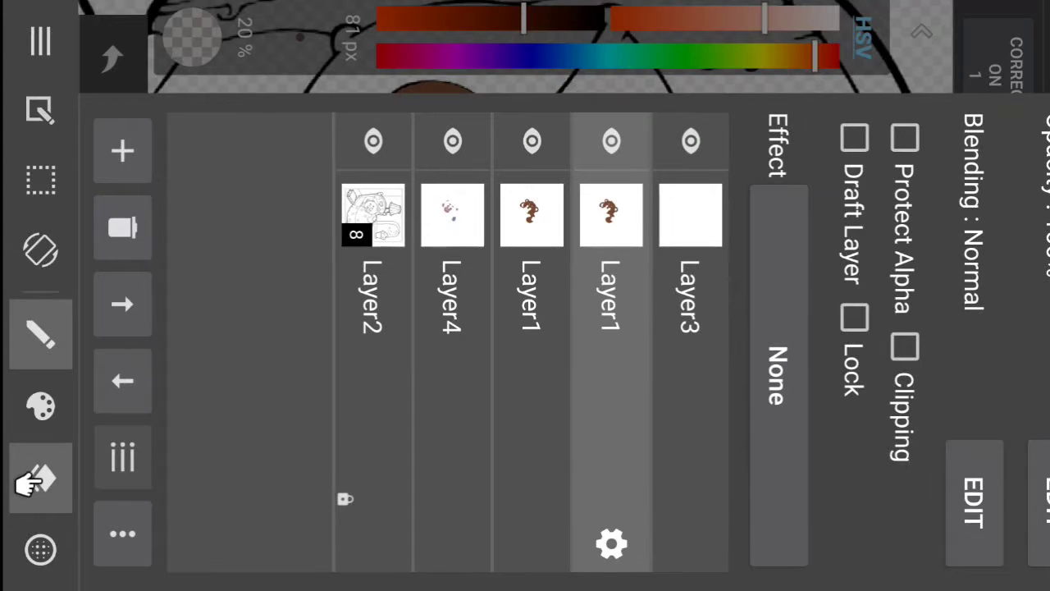
{"action": "left_click", "coordinate": [40, 477]}
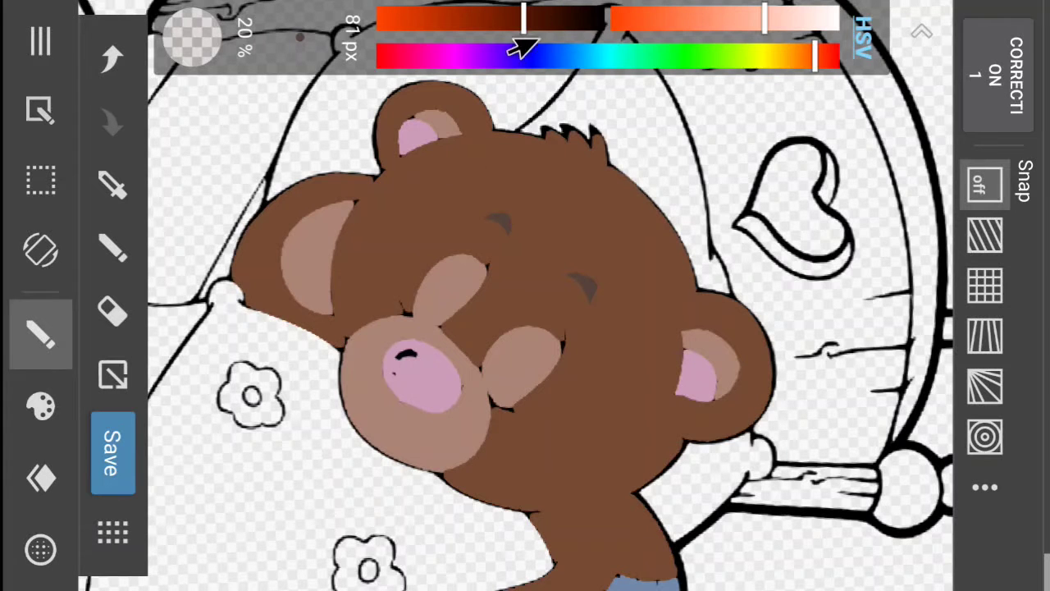
- Sample the bear's fur colour and mix a darker, more saturated brown for shading with the 81 px Oil Paint brush
{"action": "left_click", "coordinate": [113, 185]}
{"action": "left_click_drag", "start_coordinate": [398, 211], "coordinate": [361, 214]}
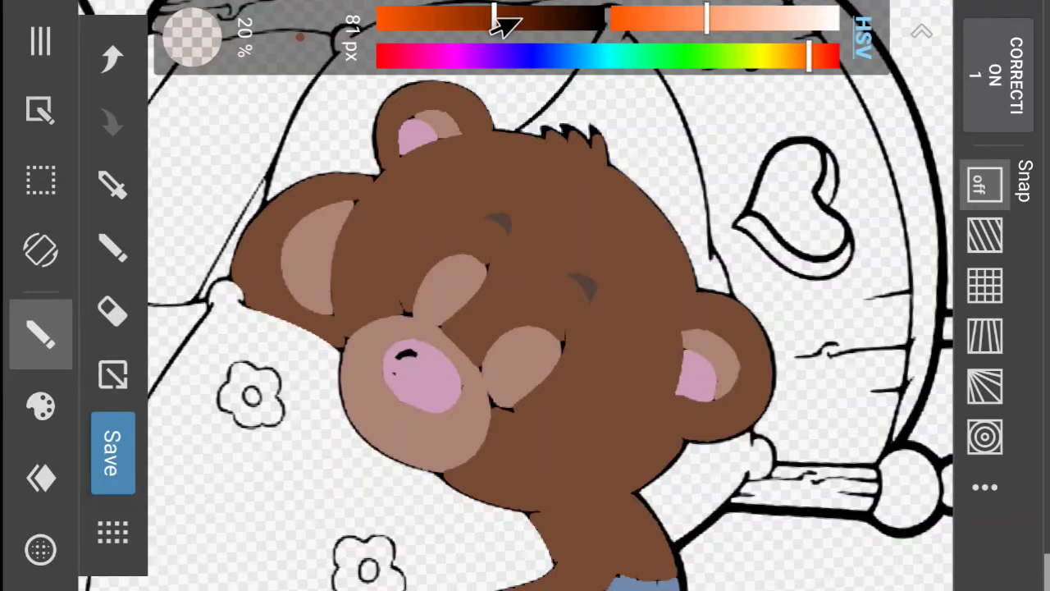
{"action": "left_click", "coordinate": [523, 20]}
{"action": "left_click", "coordinate": [691, 18]}
{"action": "mouse_move", "coordinate": [664, 23]}
{"action": "left_mouse_down"}
{"action": "mouse_move", "coordinate": [646, 29]}
{"action": "mouse_move", "coordinate": [669, 24]}
{"action": "left_mouse_up"}
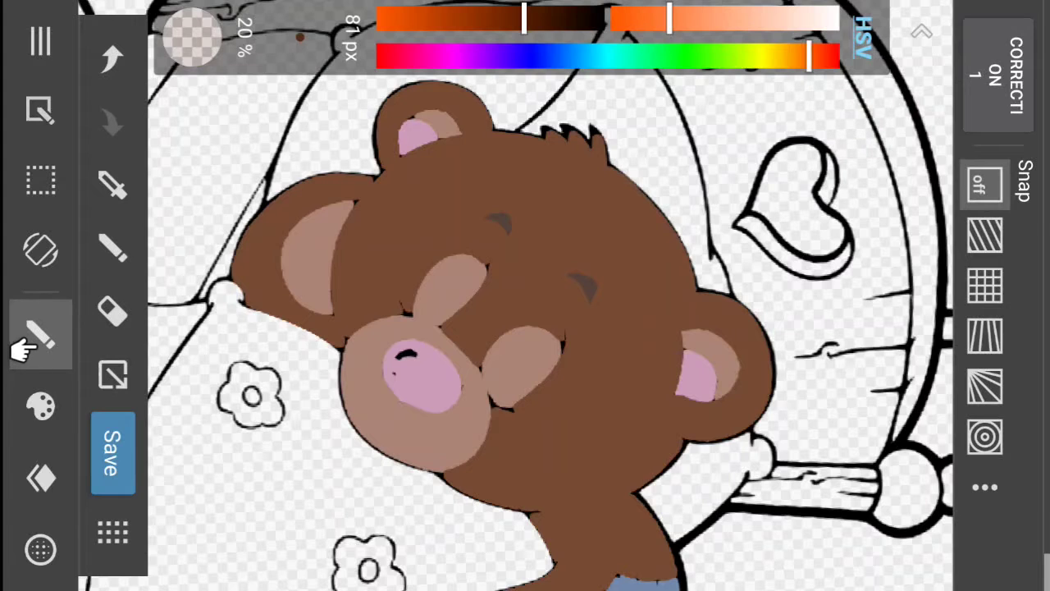
{"action": "left_click", "coordinate": [23, 348]}
{"action": "left_click", "coordinate": [29, 355]}
{"action": "left_click", "coordinate": [18, 420]}
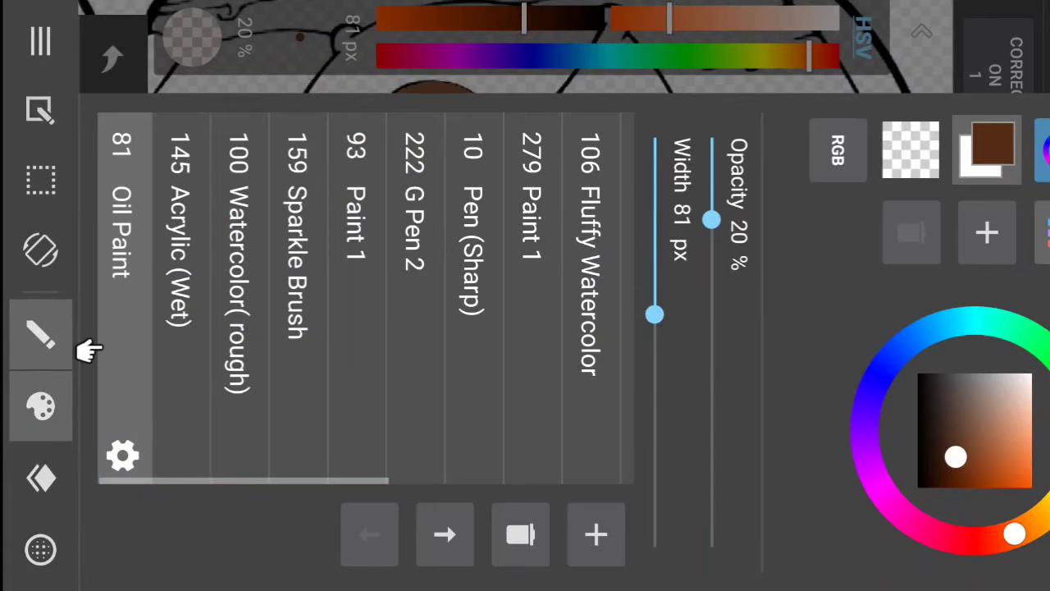
{"action": "left_click", "coordinate": [33, 410]}
- Shade both sides of the face, the raised paw and the ear edges with dark brown, undoing one overly heavy cheek stroke
{"action": "mouse_move", "coordinate": [467, 435]}
{"action": "left_mouse_down"}
{"action": "mouse_move", "coordinate": [536, 510]}
{"action": "mouse_move", "coordinate": [590, 481]}
{"action": "mouse_move", "coordinate": [502, 489]}
{"action": "mouse_move", "coordinate": [613, 476]}
{"action": "mouse_move", "coordinate": [491, 480]}
{"action": "mouse_move", "coordinate": [584, 484]}
{"action": "mouse_move", "coordinate": [469, 497]}
{"action": "left_mouse_up"}
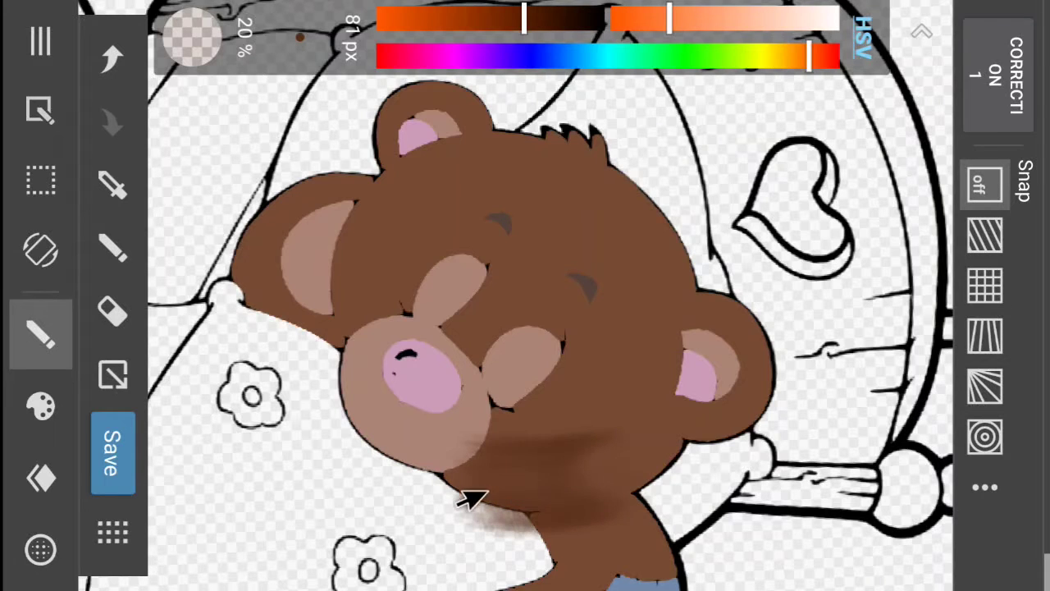
{"action": "left_click", "coordinate": [131, 74]}
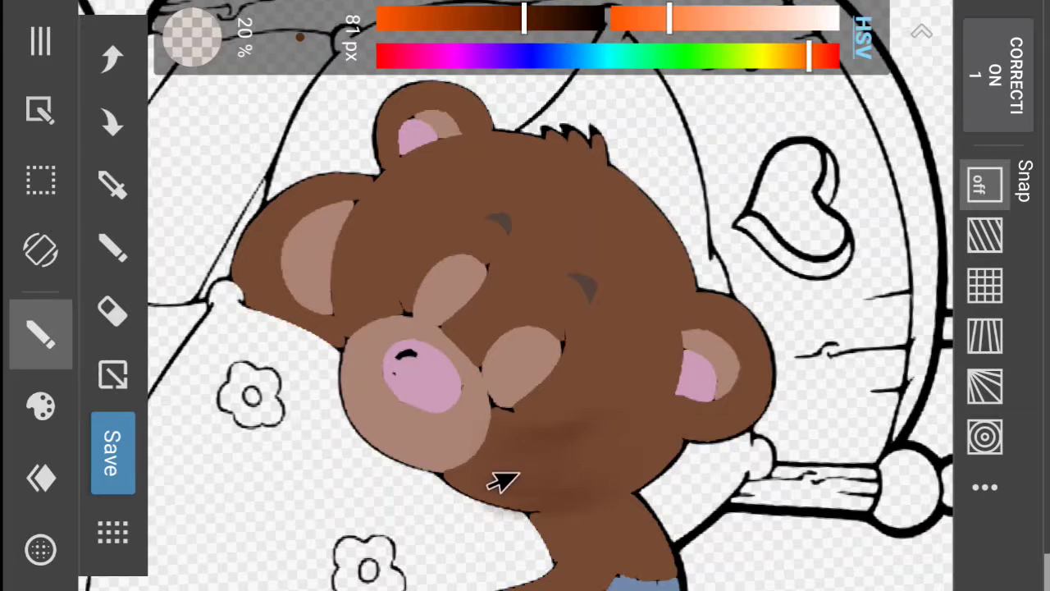
{"action": "mouse_move", "coordinate": [502, 481]}
{"action": "left_mouse_down"}
{"action": "mouse_move", "coordinate": [627, 440]}
{"action": "mouse_move", "coordinate": [565, 470]}
{"action": "mouse_move", "coordinate": [511, 461]}
{"action": "mouse_move", "coordinate": [623, 431]}
{"action": "mouse_move", "coordinate": [598, 449]}
{"action": "mouse_move", "coordinate": [586, 443]}
{"action": "mouse_move", "coordinate": [597, 416]}
{"action": "left_mouse_up"}
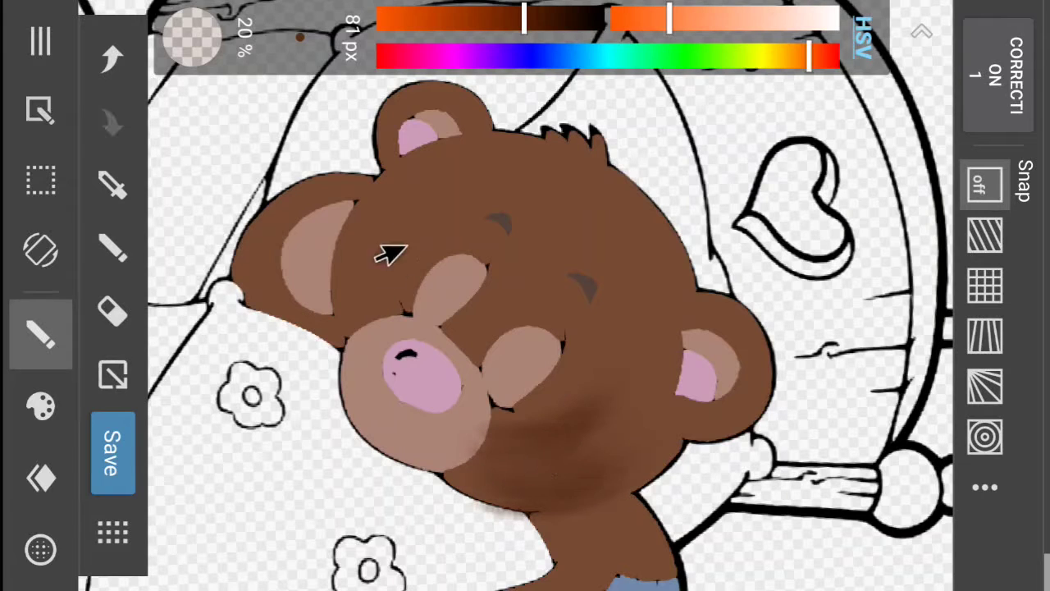
{"action": "mouse_move", "coordinate": [370, 197]}
{"action": "left_mouse_down"}
{"action": "mouse_move", "coordinate": [331, 276]}
{"action": "mouse_move", "coordinate": [378, 191]}
{"action": "mouse_move", "coordinate": [457, 174]}
{"action": "left_mouse_up"}
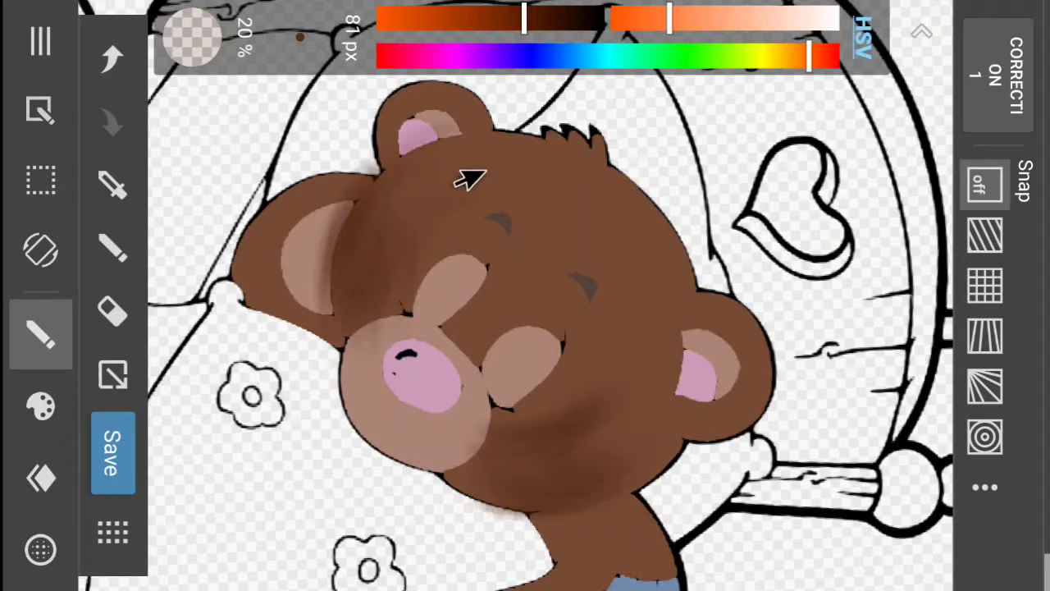
{"action": "mouse_move", "coordinate": [246, 292]}
{"action": "left_mouse_down"}
{"action": "mouse_move", "coordinate": [254, 307]}
{"action": "mouse_move", "coordinate": [238, 295]}
{"action": "mouse_move", "coordinate": [300, 333]}
{"action": "mouse_move", "coordinate": [237, 241]}
{"action": "mouse_move", "coordinate": [387, 169]}
{"action": "mouse_move", "coordinate": [368, 145]}
{"action": "mouse_move", "coordinate": [374, 119]}
{"action": "mouse_move", "coordinate": [368, 155]}
{"action": "mouse_move", "coordinate": [387, 170]}
{"action": "left_mouse_up"}
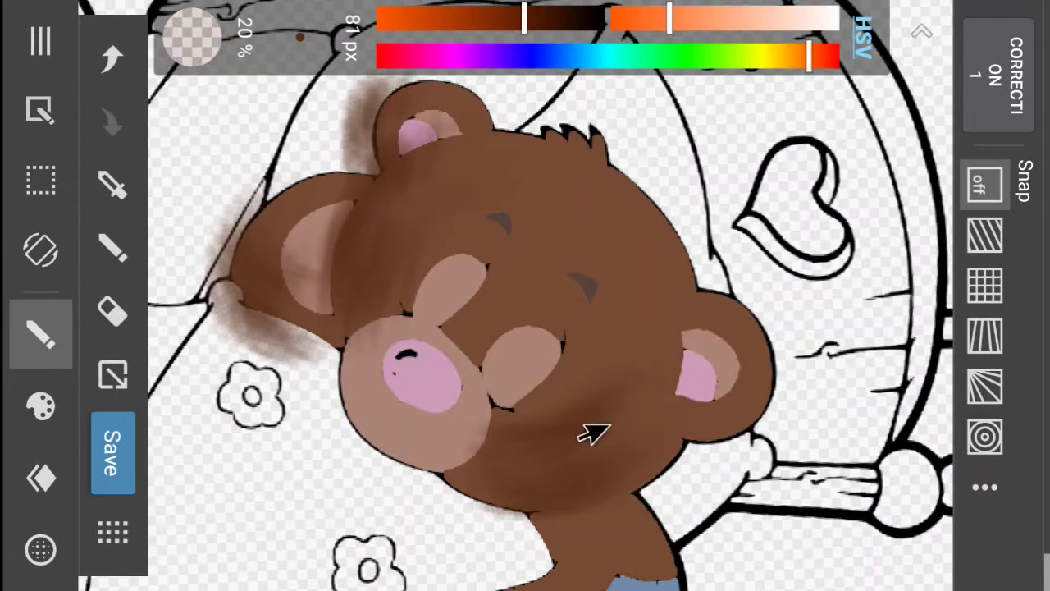
{"action": "mouse_move", "coordinate": [693, 440]}
{"action": "left_mouse_down"}
{"action": "mouse_move", "coordinate": [713, 429]}
{"action": "mouse_move", "coordinate": [722, 447]}
{"action": "left_mouse_up"}
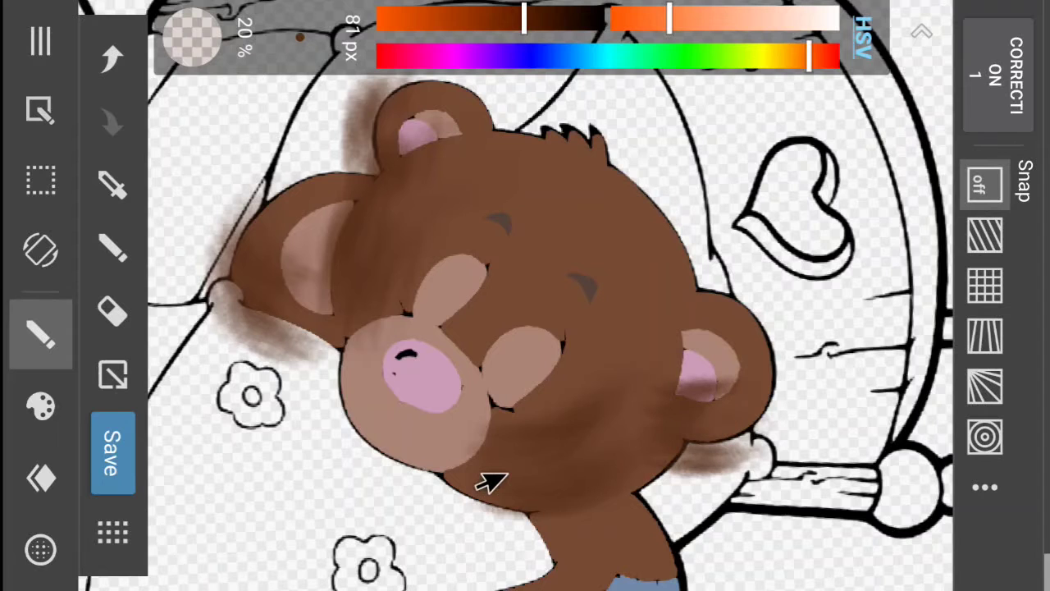
- Shade the outer curve of the bear's bent arm and part of the blue patch with the dark brown
{"action": "scroll", "coordinate": [488, 481], "scroll_direction": "down", "scroll_amount": 3}
{"action": "scroll", "coordinate": [635, 447], "scroll_direction": "up", "scroll_amount": 2}
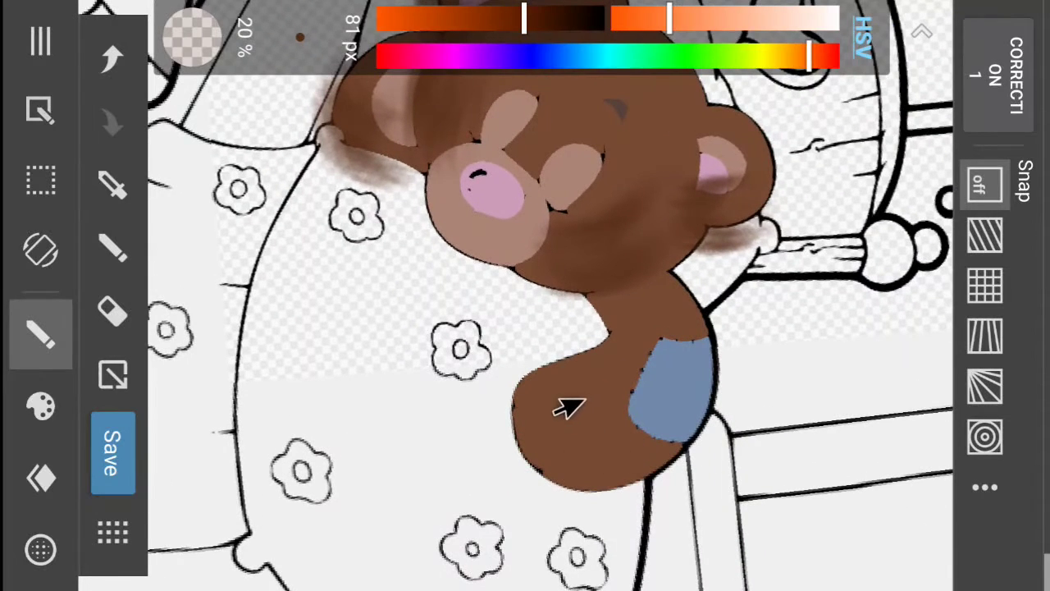
{"action": "mouse_move", "coordinate": [562, 429]}
{"action": "left_mouse_down"}
{"action": "mouse_move", "coordinate": [561, 390]}
{"action": "mouse_move", "coordinate": [588, 469]}
{"action": "mouse_move", "coordinate": [560, 445]}
{"action": "mouse_move", "coordinate": [564, 395]}
{"action": "mouse_move", "coordinate": [623, 448]}
{"action": "mouse_move", "coordinate": [570, 447]}
{"action": "mouse_move", "coordinate": [648, 455]}
{"action": "mouse_move", "coordinate": [580, 464]}
{"action": "mouse_move", "coordinate": [676, 380]}
{"action": "mouse_move", "coordinate": [600, 452]}
{"action": "mouse_move", "coordinate": [616, 445]}
{"action": "mouse_move", "coordinate": [674, 370]}
{"action": "left_mouse_up"}
- Mix a lighter, less saturated brown and brush soft highlights over the arm's inner bend, the cheek and the forehead
{"action": "left_click_drag", "start_coordinate": [671, 23], "coordinate": [722, 35]}
{"action": "left_click", "coordinate": [437, 20]}
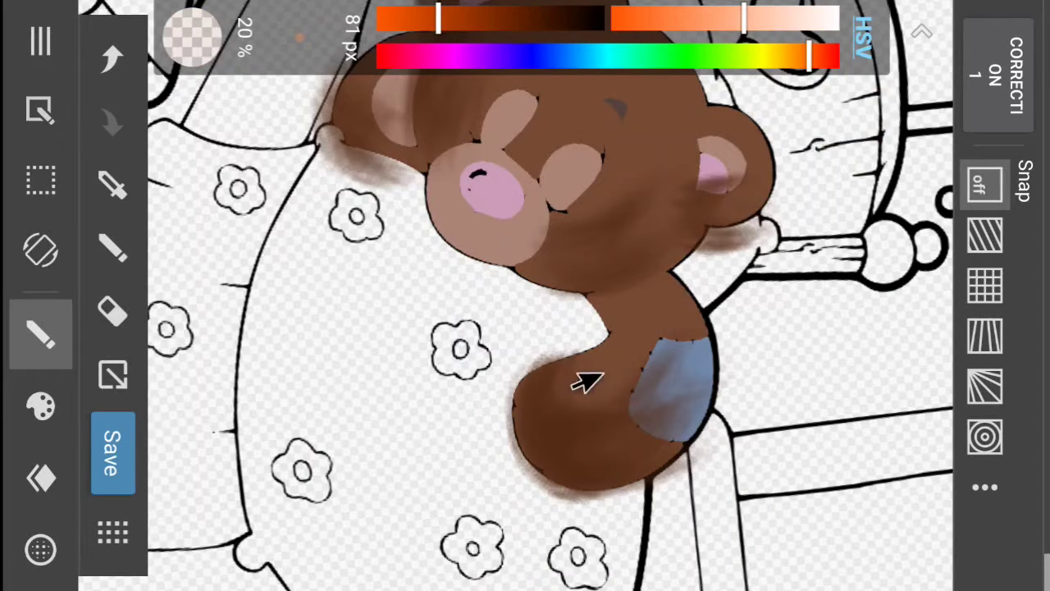
{"action": "mouse_move", "coordinate": [559, 387]}
{"action": "left_mouse_down"}
{"action": "mouse_move", "coordinate": [620, 334]}
{"action": "mouse_move", "coordinate": [642, 332]}
{"action": "left_mouse_up"}
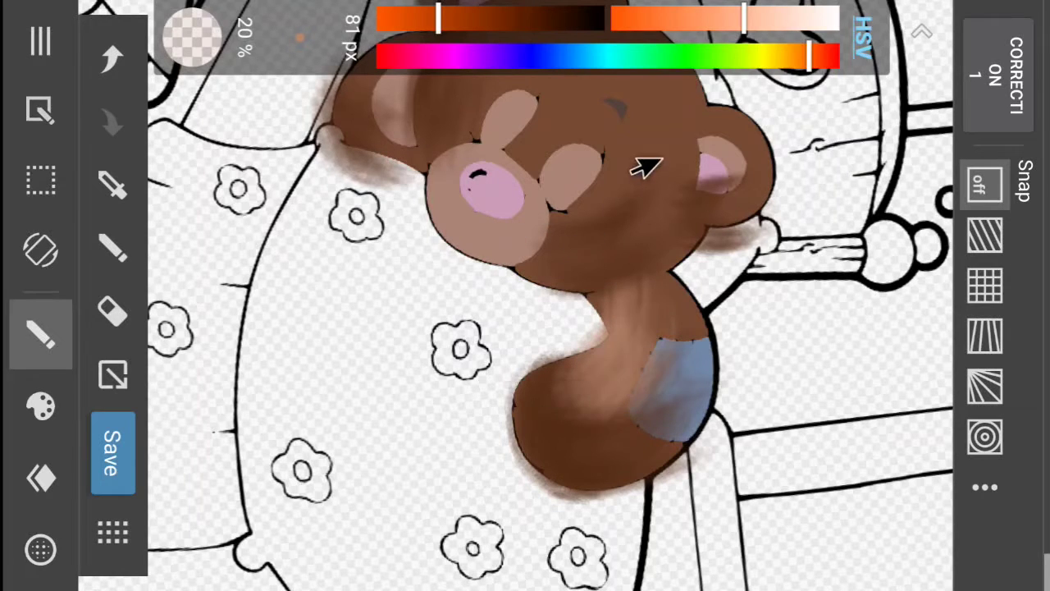
{"action": "mouse_move", "coordinate": [644, 166]}
{"action": "left_mouse_down"}
{"action": "mouse_move", "coordinate": [653, 132]}
{"action": "mouse_move", "coordinate": [623, 213]}
{"action": "mouse_move", "coordinate": [664, 137]}
{"action": "mouse_move", "coordinate": [600, 216]}
{"action": "mouse_move", "coordinate": [661, 183]}
{"action": "mouse_move", "coordinate": [669, 196]}
{"action": "mouse_move", "coordinate": [576, 243]}
{"action": "mouse_move", "coordinate": [671, 198]}
{"action": "mouse_move", "coordinate": [604, 253]}
{"action": "mouse_move", "coordinate": [668, 176]}
{"action": "left_mouse_up"}
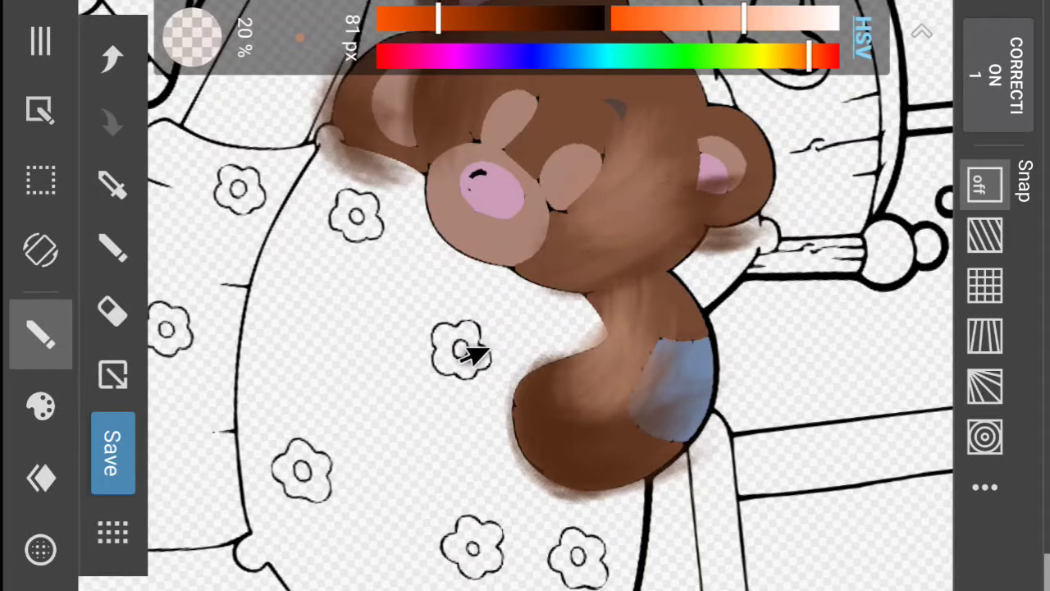
{"action": "scroll", "coordinate": [630, 307], "scroll_direction": "up", "scroll_amount": 3}
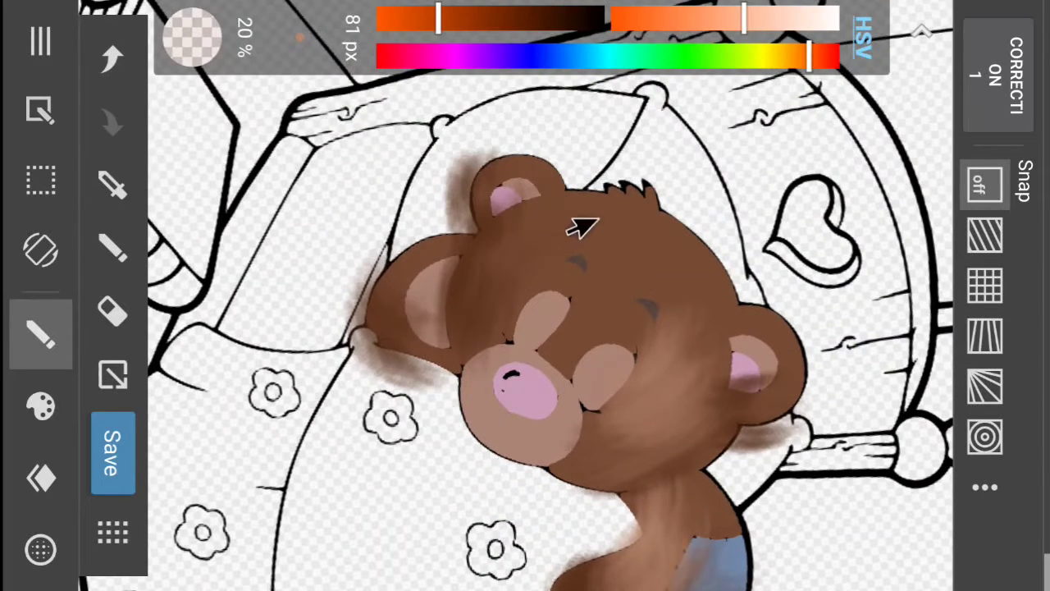
{"action": "mouse_move", "coordinate": [578, 227]}
{"action": "left_mouse_down"}
{"action": "mouse_move", "coordinate": [487, 265]}
{"action": "mouse_move", "coordinate": [506, 244]}
{"action": "mouse_move", "coordinate": [469, 321]}
{"action": "mouse_move", "coordinate": [515, 246]}
{"action": "mouse_move", "coordinate": [579, 227]}
{"action": "mouse_move", "coordinate": [632, 239]}
{"action": "mouse_move", "coordinate": [542, 224]}
{"action": "left_mouse_up"}
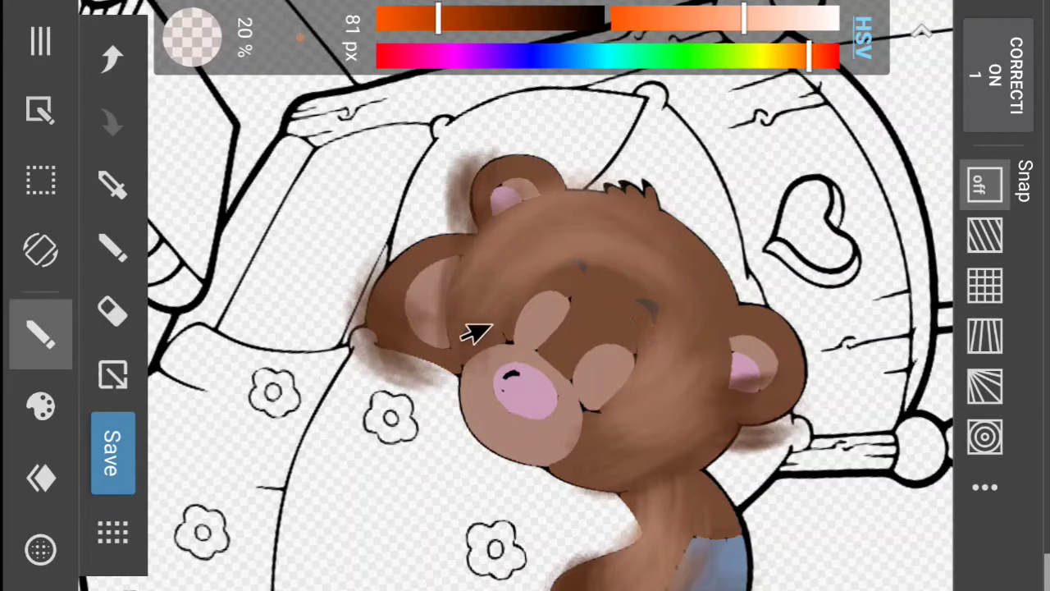
- Mix a saturated reddish brown and glaze it over the forehead, one eye patch and the raised paw's side, undoing the last stroke
{"action": "mouse_move", "coordinate": [497, 22]}
{"action": "left_mouse_down"}
{"action": "mouse_move", "coordinate": [468, 23]}
{"action": "mouse_move", "coordinate": [484, 23]}
{"action": "left_mouse_up"}
{"action": "left_click_drag", "start_coordinate": [652, 25], "coordinate": [620, 26]}
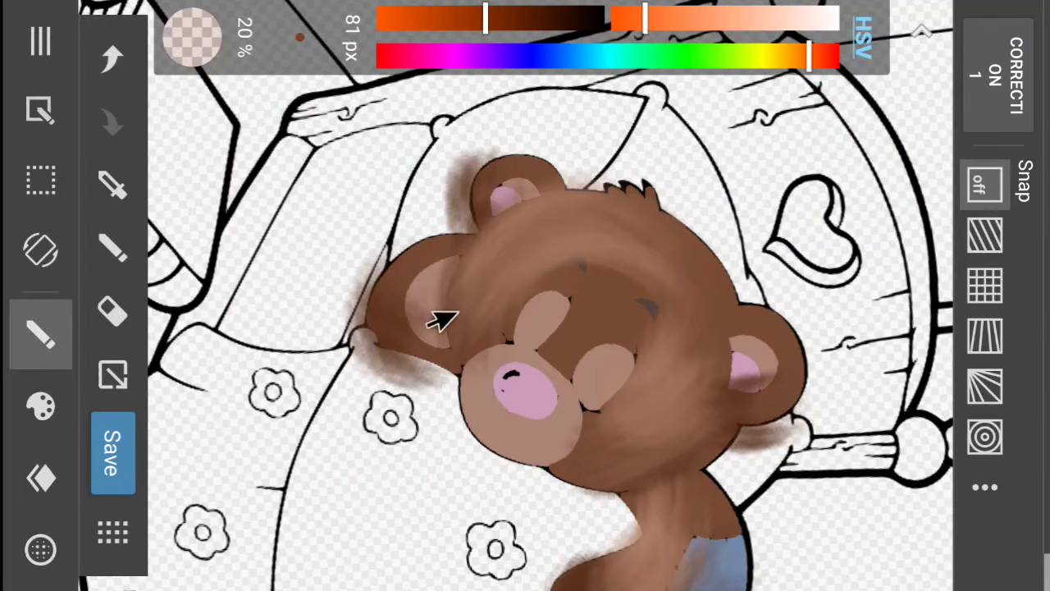
{"action": "mouse_move", "coordinate": [370, 351]}
{"action": "left_mouse_down"}
{"action": "mouse_move", "coordinate": [386, 352]}
{"action": "mouse_move", "coordinate": [386, 337]}
{"action": "mouse_move", "coordinate": [439, 307]}
{"action": "left_mouse_up"}
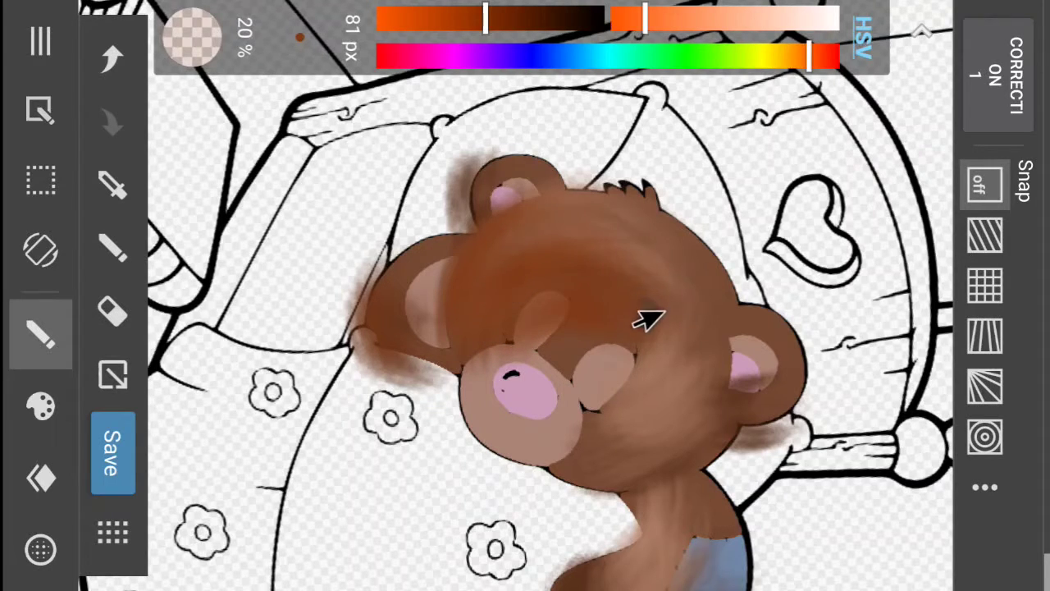
{"action": "mouse_move", "coordinate": [464, 201]}
{"action": "left_mouse_down"}
{"action": "mouse_move", "coordinate": [488, 191]}
{"action": "mouse_move", "coordinate": [497, 229]}
{"action": "left_mouse_up"}
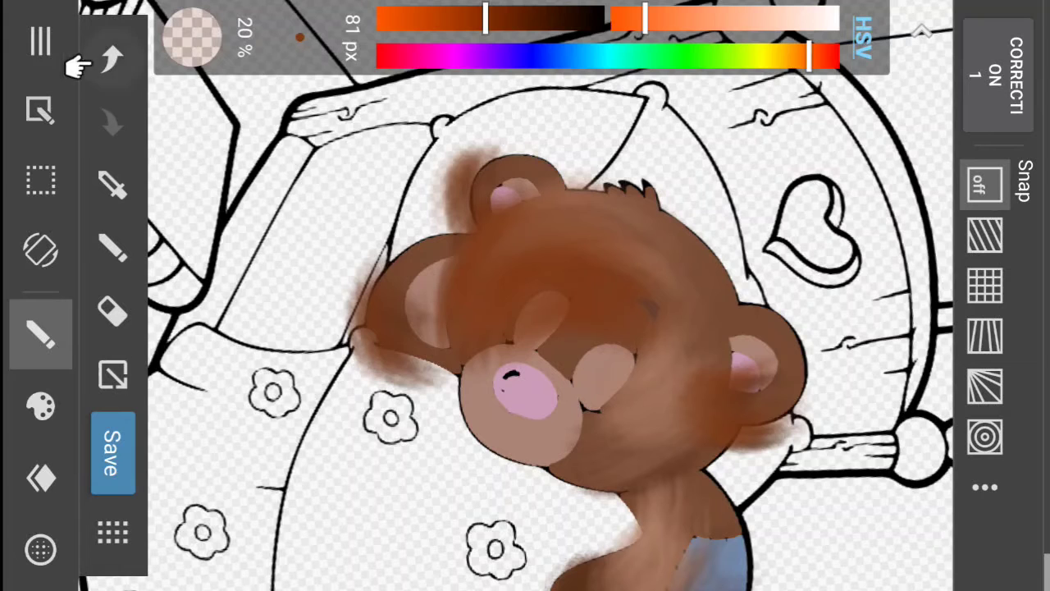
{"action": "left_click", "coordinate": [112, 58]}
- Brush the reddish brown along the edge of the ear nearest the bedpost and over the shoulder beside the blue patch
{"action": "mouse_move", "coordinate": [722, 321]}
{"action": "left_mouse_down"}
{"action": "mouse_move", "coordinate": [769, 352]}
{"action": "mouse_move", "coordinate": [763, 289]}
{"action": "left_mouse_up"}
{"action": "scroll", "coordinate": [434, 237], "scroll_direction": "down", "scroll_amount": 3}
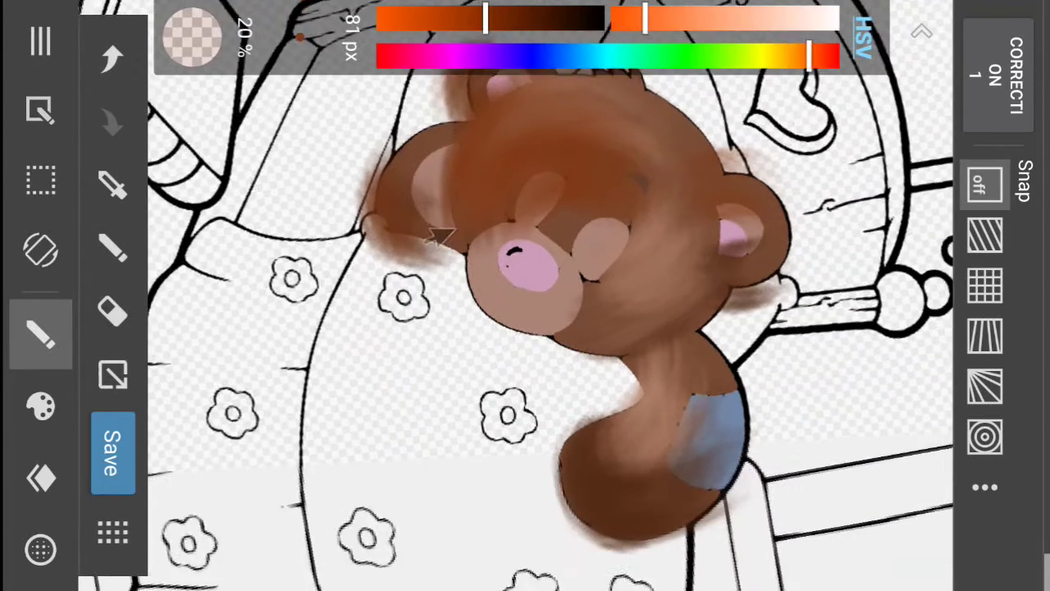
{"action": "scroll", "coordinate": [675, 417], "scroll_direction": "up", "scroll_amount": 3}
{"action": "mouse_move", "coordinate": [681, 306]}
{"action": "left_mouse_down"}
{"action": "mouse_move", "coordinate": [684, 290]}
{"action": "mouse_move", "coordinate": [644, 394]}
{"action": "left_mouse_up"}
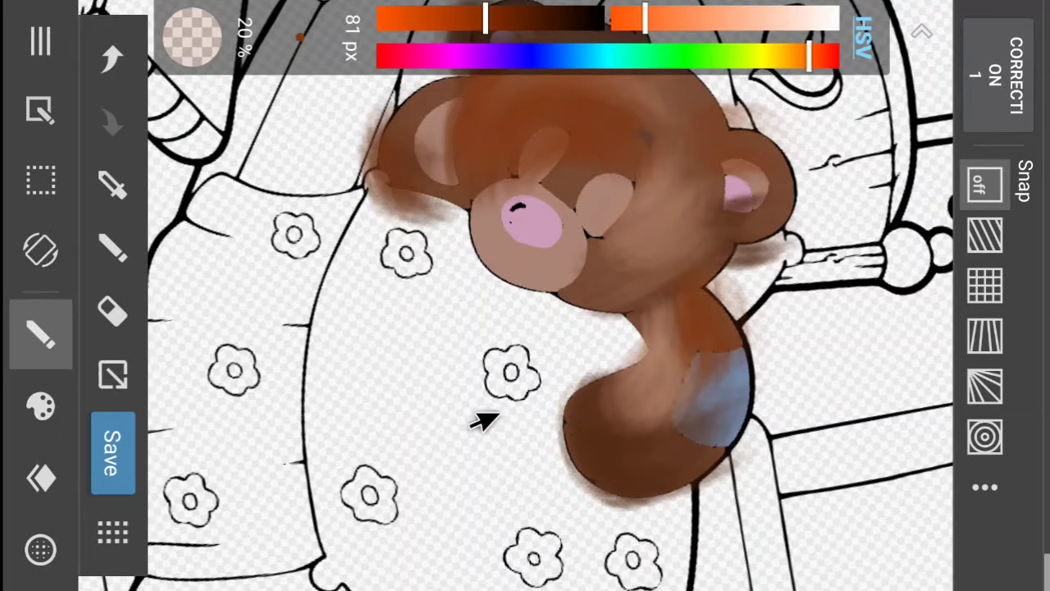
- Try the Acrylic (Wet) brush at 145 px to shade the muzzle's lower edge with the reddish brown, and undo the stroke
{"action": "scroll", "coordinate": [534, 397], "scroll_direction": "down", "scroll_amount": 3}
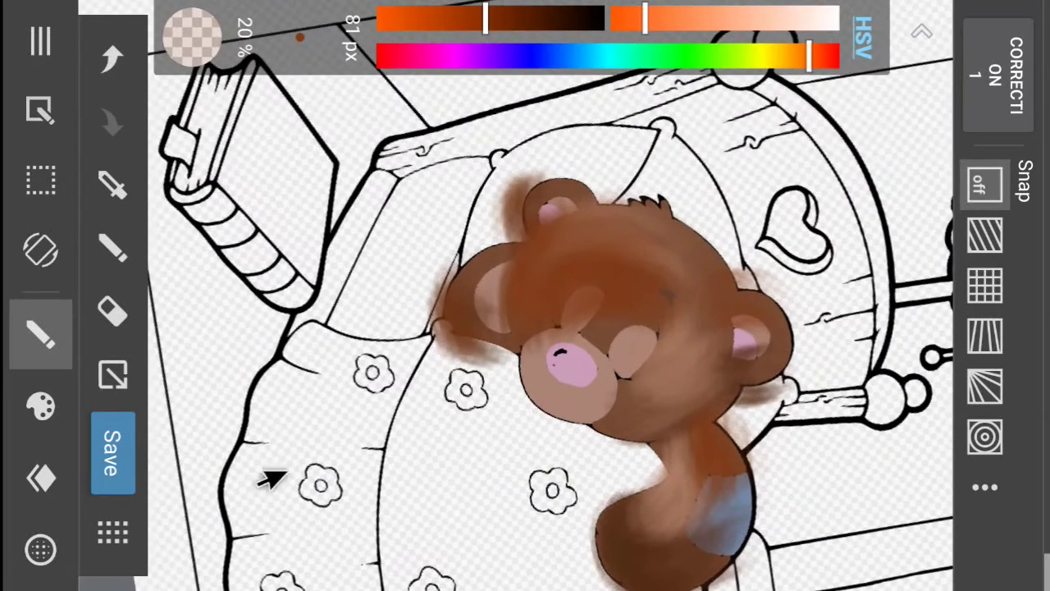
{"action": "left_click", "coordinate": [37, 338]}
{"action": "left_click", "coordinate": [37, 340]}
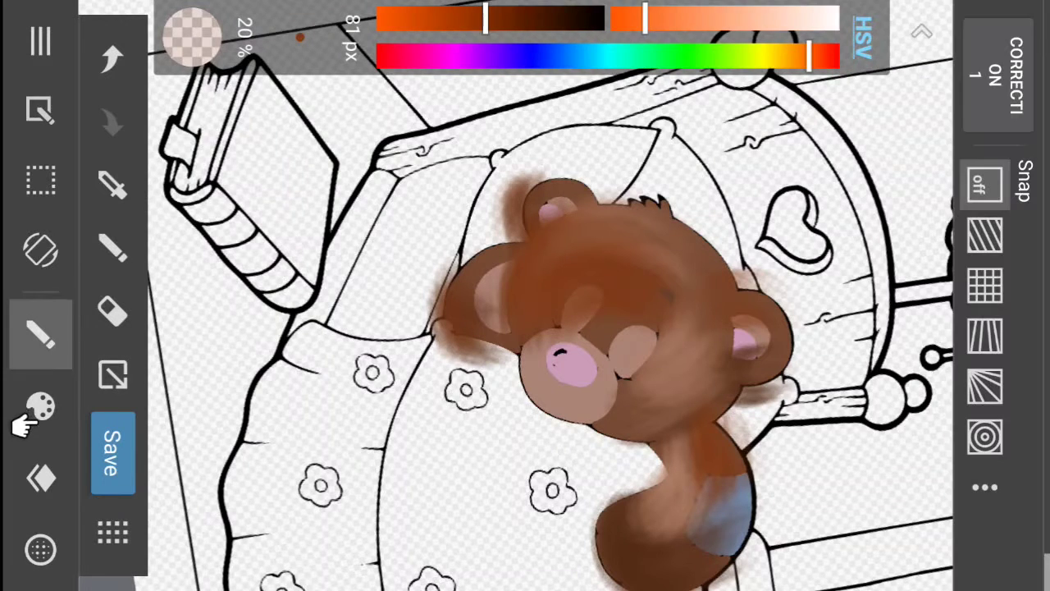
{"action": "left_click", "coordinate": [43, 408]}
{"action": "left_click", "coordinate": [168, 328]}
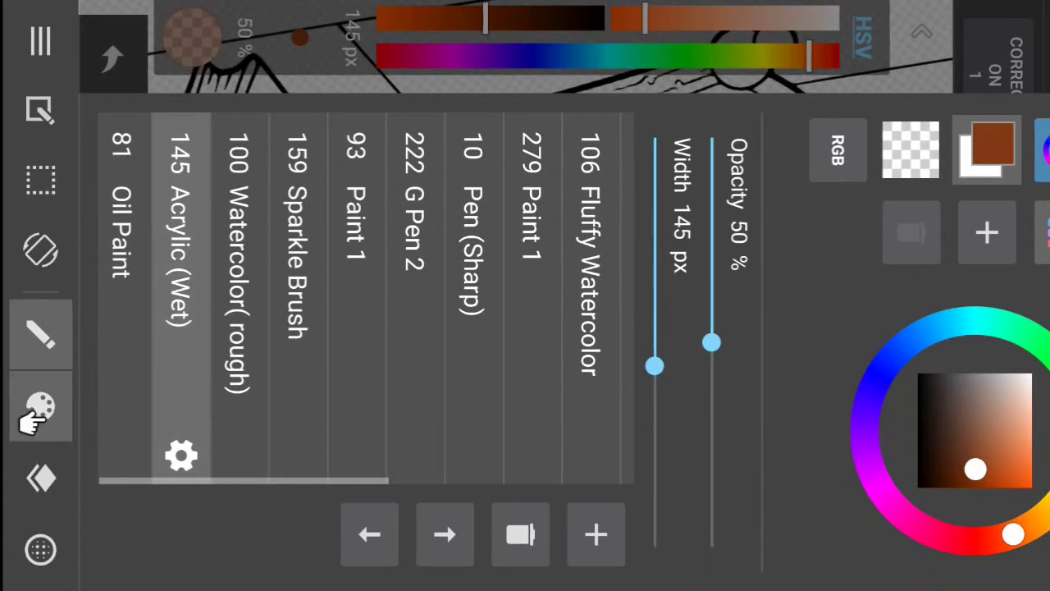
{"action": "left_click", "coordinate": [41, 407]}
{"action": "scroll", "coordinate": [504, 369], "scroll_direction": "up", "scroll_amount": 3}
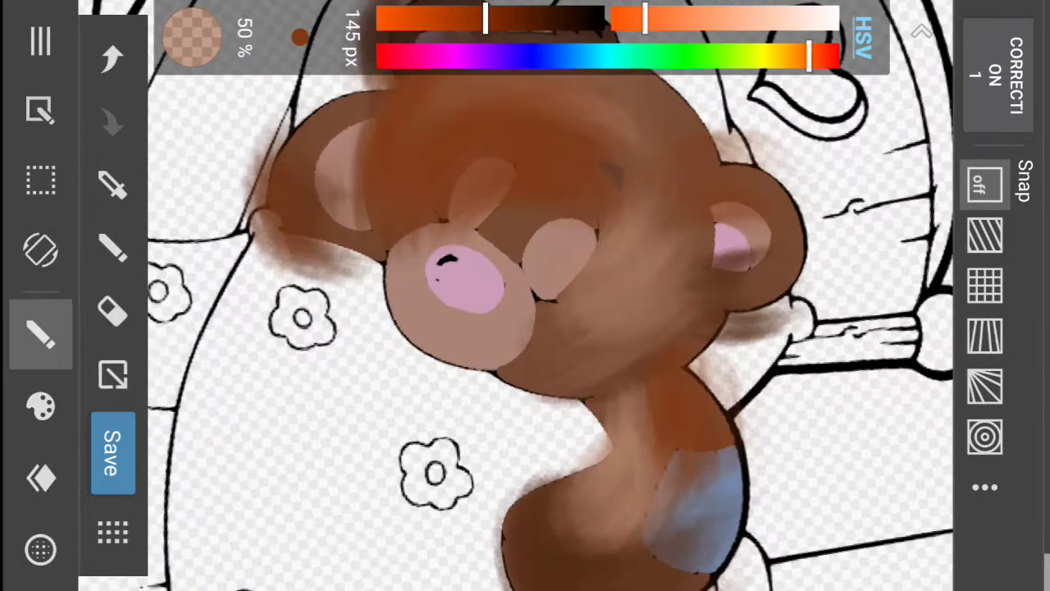
{"action": "mouse_move", "coordinate": [465, 354]}
{"action": "left_mouse_down"}
{"action": "mouse_move", "coordinate": [497, 335]}
{"action": "mouse_move", "coordinate": [413, 346]}
{"action": "mouse_move", "coordinate": [483, 356]}
{"action": "mouse_move", "coordinate": [492, 321]}
{"action": "left_mouse_up"}
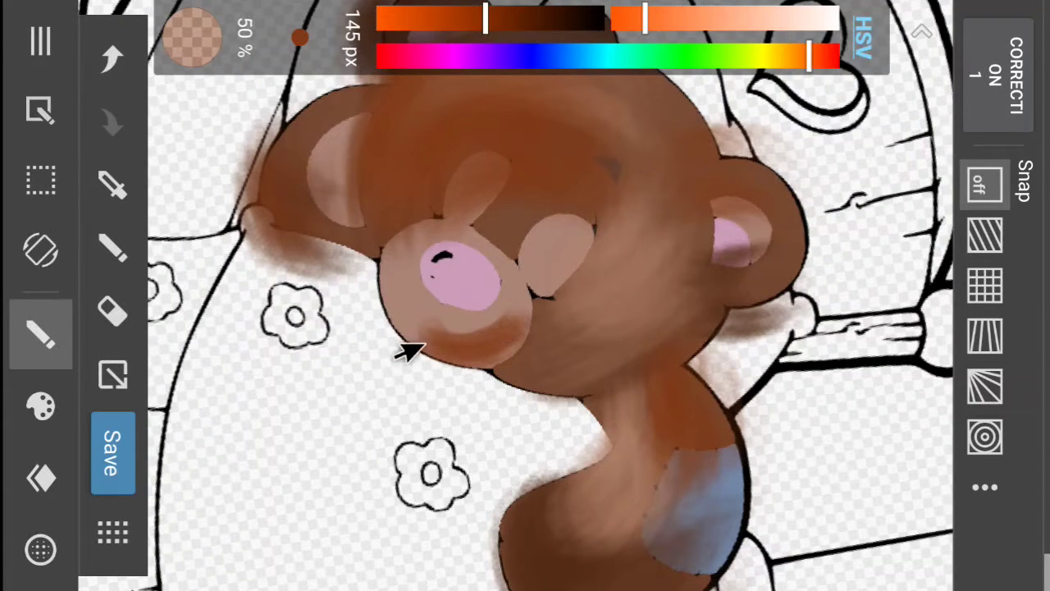
{"action": "left_click", "coordinate": [113, 56]}
- Try a lighter, less saturated tan along the muzzle's lower edge and undo the stroke
{"action": "left_click_drag", "start_coordinate": [646, 21], "coordinate": [748, 21]}
{"action": "left_click_drag", "start_coordinate": [485, 20], "coordinate": [433, 24]}
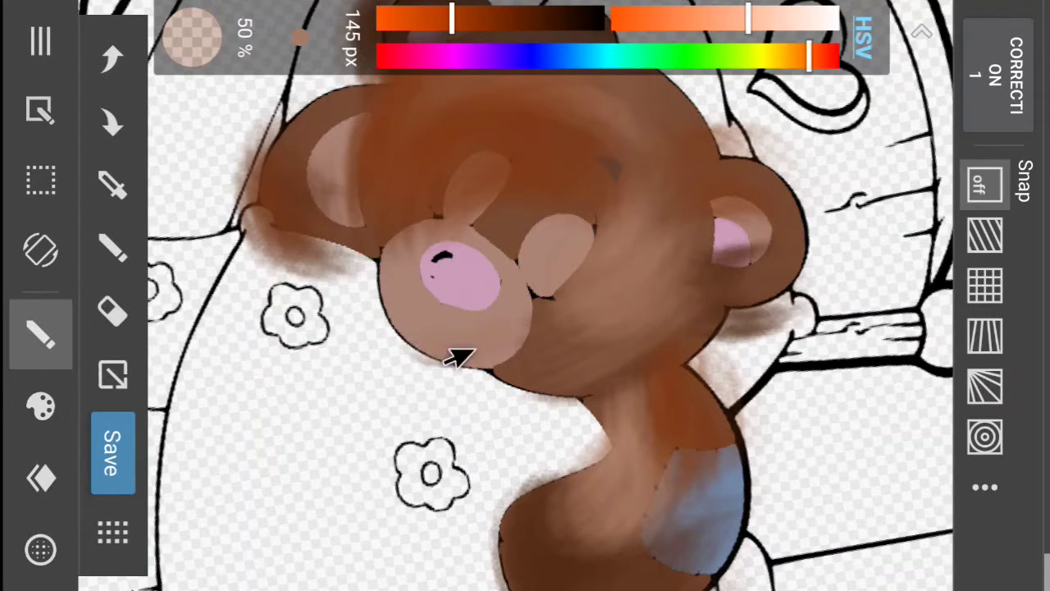
{"action": "mouse_move", "coordinate": [460, 357]}
{"action": "left_mouse_down"}
{"action": "mouse_move", "coordinate": [424, 319]}
{"action": "mouse_move", "coordinate": [498, 329]}
{"action": "mouse_move", "coordinate": [466, 337]}
{"action": "mouse_move", "coordinate": [436, 329]}
{"action": "mouse_move", "coordinate": [511, 310]}
{"action": "mouse_move", "coordinate": [447, 361]}
{"action": "left_mouse_up"}
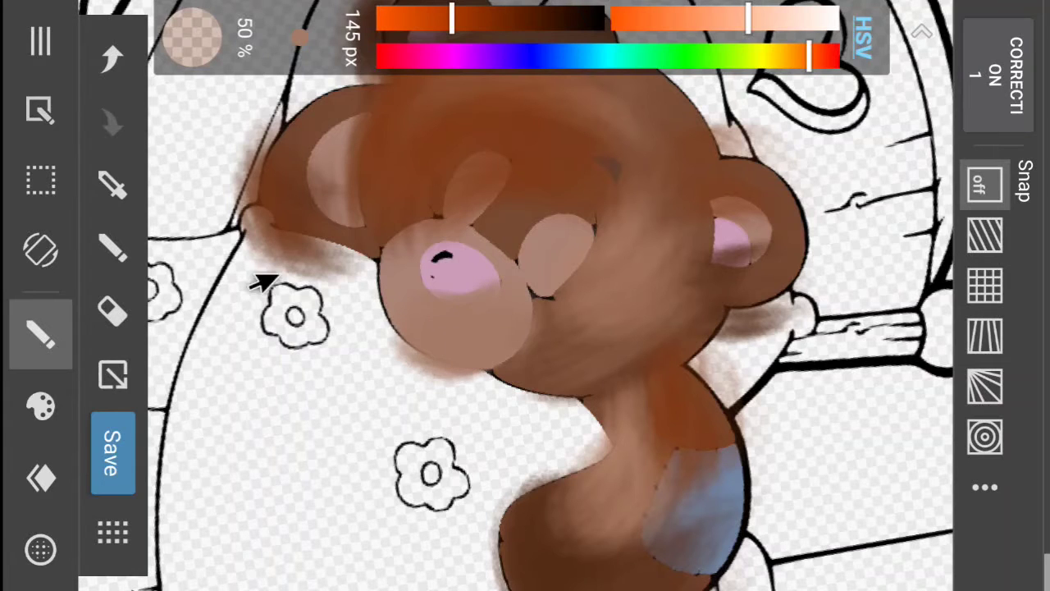
{"action": "left_click", "coordinate": [112, 59]}
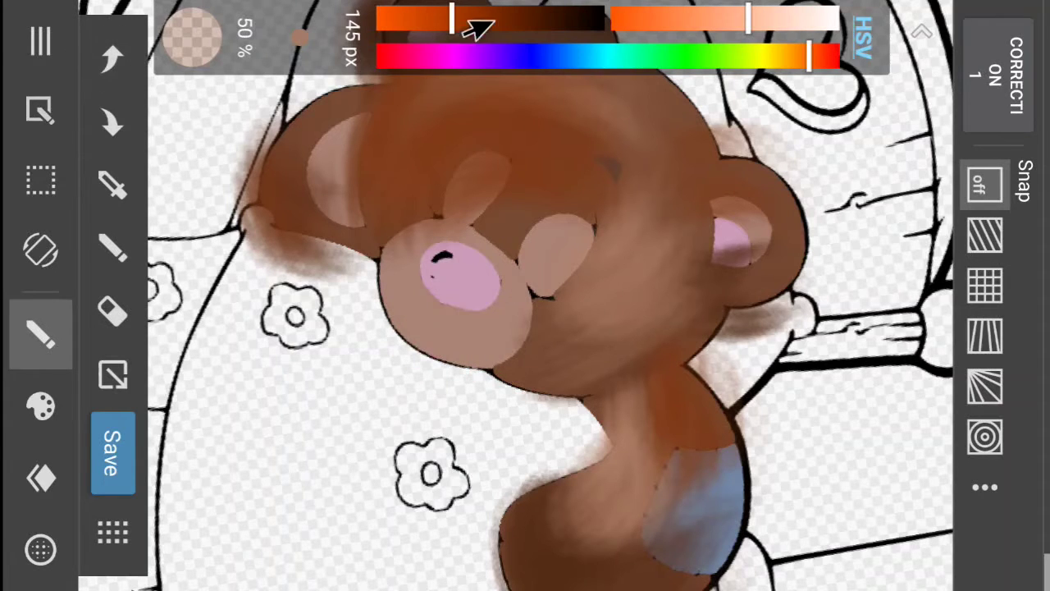
- Try a darker, muted brown on the muzzle's lower edge and the eye patch nearest the cheek, and undo both strokes
{"action": "left_click_drag", "start_coordinate": [466, 22], "coordinate": [484, 22]}
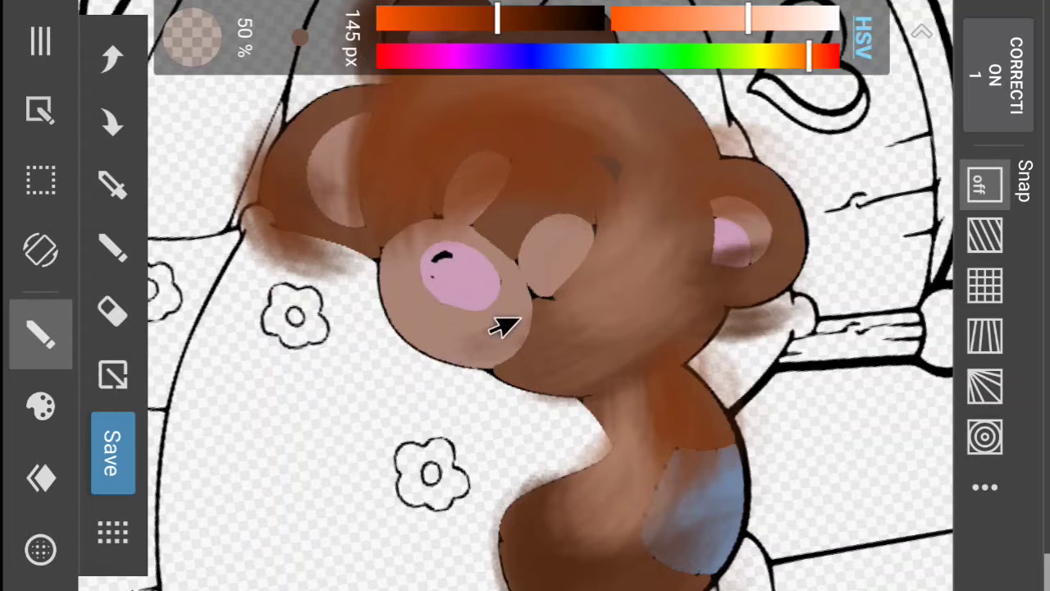
{"action": "mouse_move", "coordinate": [502, 326]}
{"action": "left_mouse_down"}
{"action": "mouse_move", "coordinate": [431, 356]}
{"action": "mouse_move", "coordinate": [487, 351]}
{"action": "mouse_move", "coordinate": [449, 351]}
{"action": "mouse_move", "coordinate": [469, 349]}
{"action": "mouse_move", "coordinate": [525, 297]}
{"action": "mouse_move", "coordinate": [564, 286]}
{"action": "mouse_move", "coordinate": [570, 237]}
{"action": "mouse_move", "coordinate": [555, 265]}
{"action": "mouse_move", "coordinate": [512, 274]}
{"action": "left_mouse_up"}
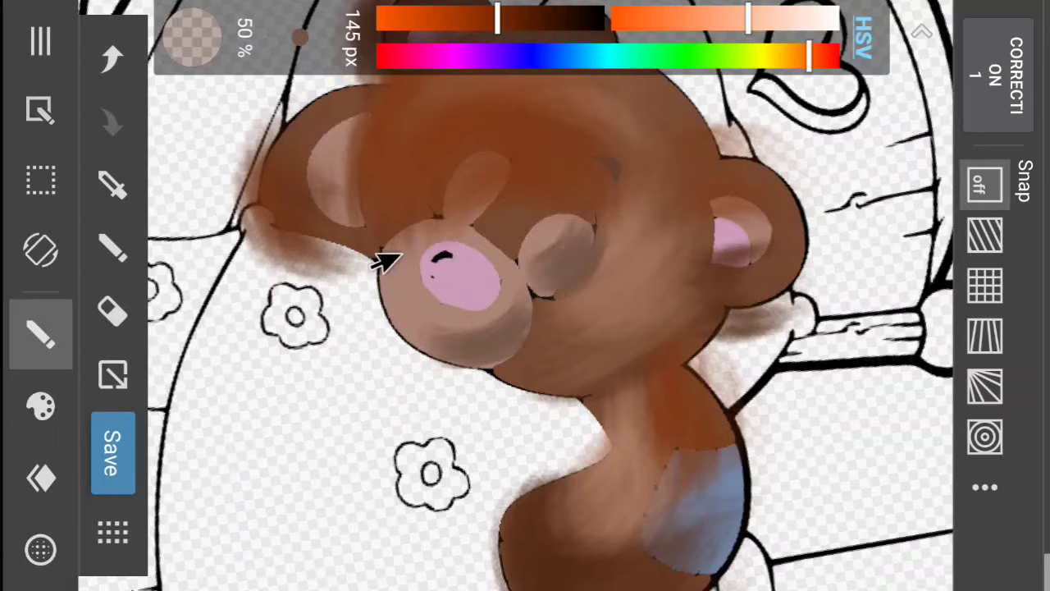
{"action": "left_click", "coordinate": [112, 57]}
{"action": "left_click", "coordinate": [111, 58]}
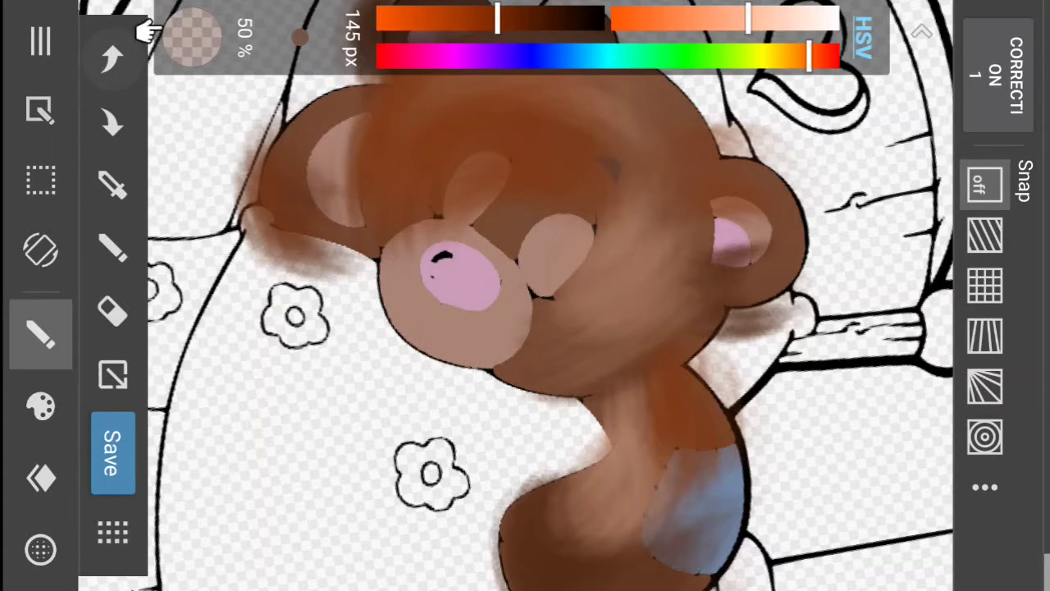
- Mix a brighter, more saturated tan with its hue shifted towards orange
{"action": "mouse_move", "coordinate": [681, 23]}
{"action": "left_mouse_down"}
{"action": "mouse_move", "coordinate": [668, 23]}
{"action": "mouse_move", "coordinate": [691, 24]}
{"action": "left_mouse_up"}
{"action": "left_click_drag", "start_coordinate": [811, 55], "coordinate": [799, 57]}
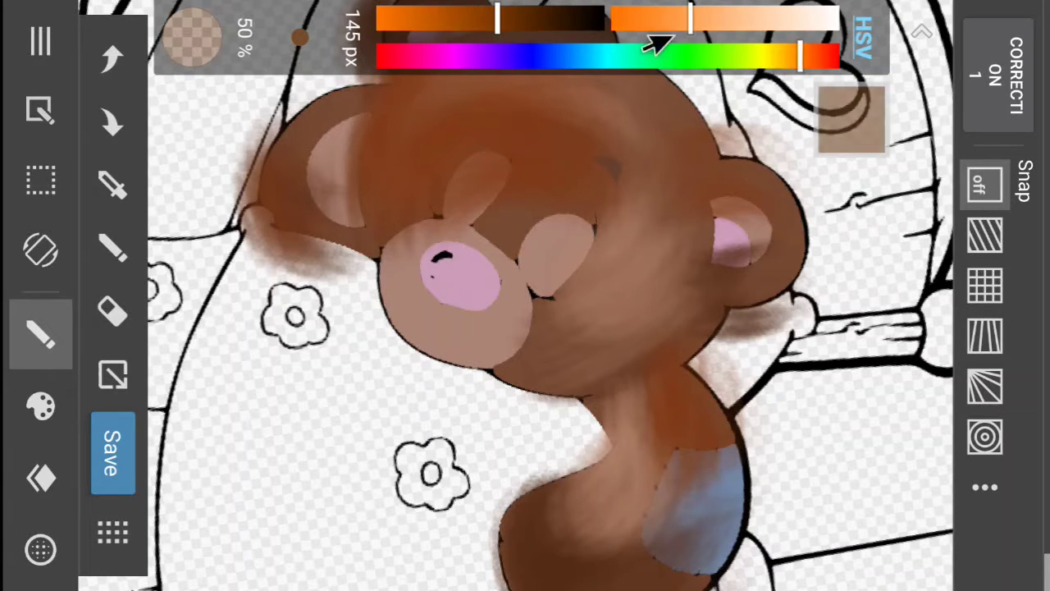
{"action": "left_click_drag", "start_coordinate": [463, 19], "coordinate": [430, 25]}
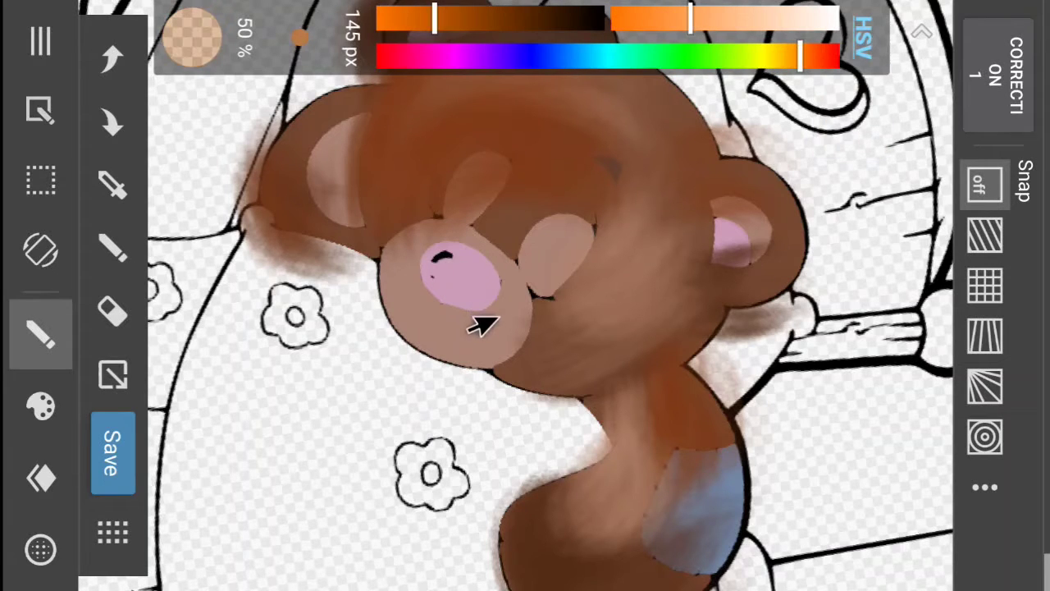
- Try brushing the orange tan over the lower muzzle and both eye patches, and undo the eye patch strokes
{"action": "left_click_drag", "start_coordinate": [421, 353], "coordinate": [447, 354]}
{"action": "mouse_move", "coordinate": [490, 329]}
{"action": "left_mouse_down"}
{"action": "mouse_move", "coordinate": [430, 334]}
{"action": "mouse_move", "coordinate": [515, 330]}
{"action": "mouse_move", "coordinate": [460, 339]}
{"action": "left_mouse_up"}
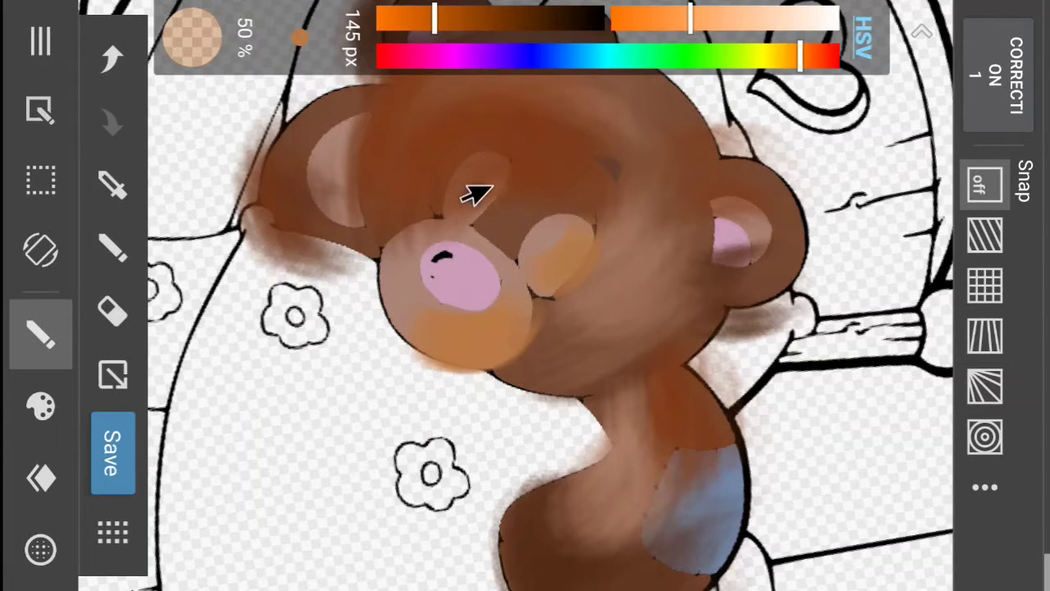
{"action": "mouse_move", "coordinate": [463, 185]}
{"action": "left_mouse_down"}
{"action": "mouse_move", "coordinate": [445, 216]}
{"action": "mouse_move", "coordinate": [397, 215]}
{"action": "left_mouse_up"}
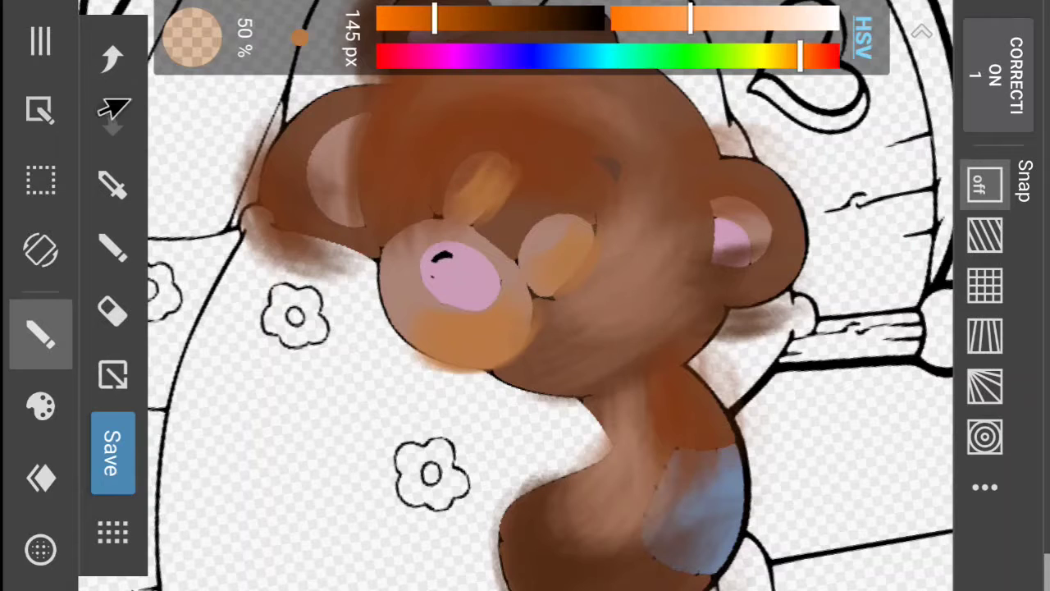
{"action": "left_click", "coordinate": [108, 58]}
{"action": "left_click", "coordinate": [98, 69]}
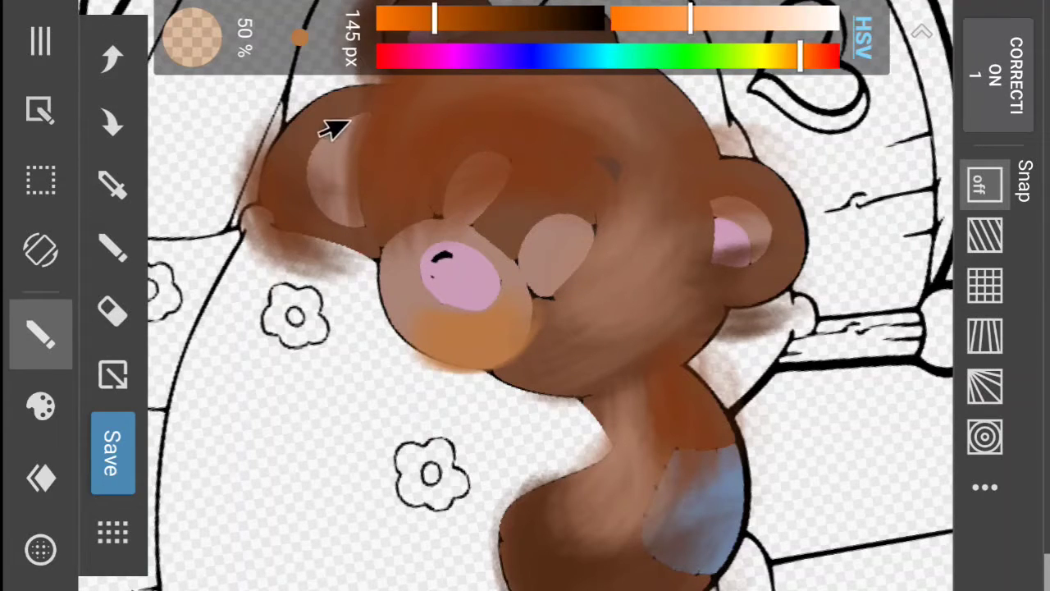
- Try the orange tan on the raised paw's pad and inside the ear nearest the bedpost, and undo all the orange strokes, including the muzzle's
{"action": "mouse_move", "coordinate": [317, 133]}
{"action": "left_mouse_down"}
{"action": "mouse_move", "coordinate": [302, 155]}
{"action": "mouse_move", "coordinate": [322, 127]}
{"action": "mouse_move", "coordinate": [261, 140]}
{"action": "left_mouse_up"}
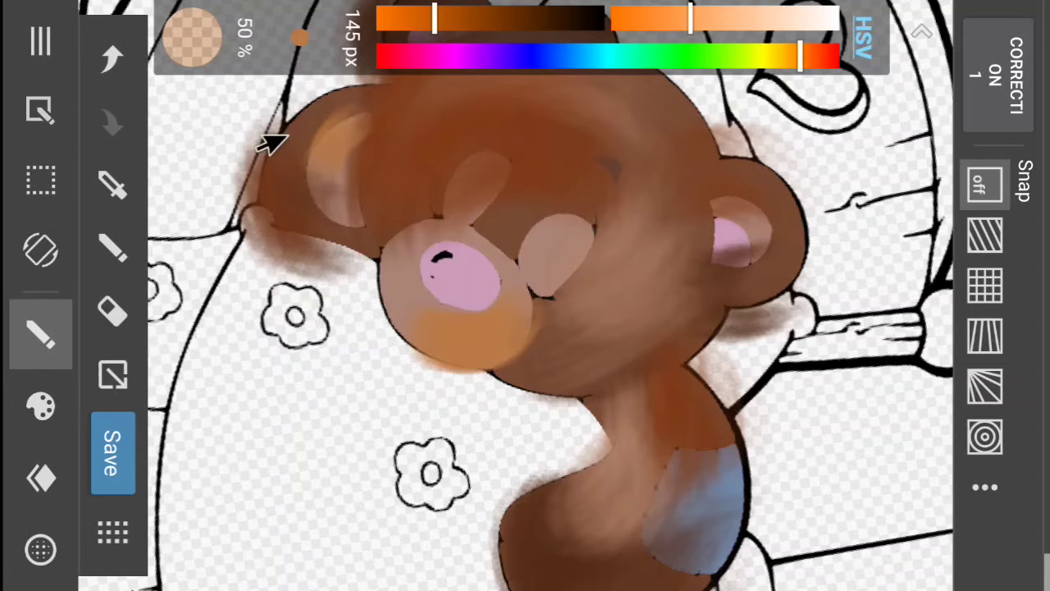
{"action": "left_click", "coordinate": [88, 65]}
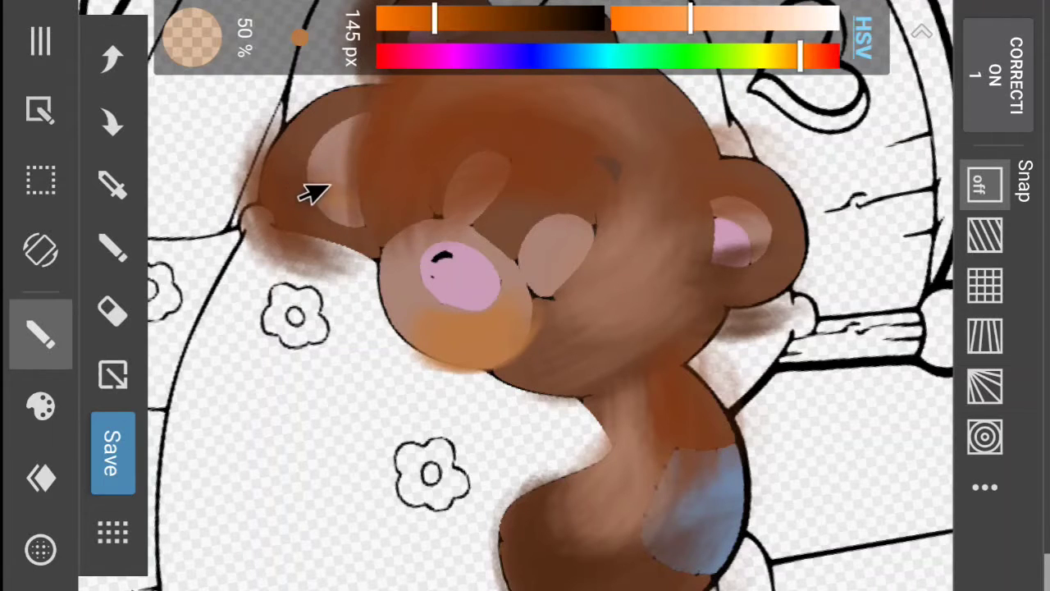
{"action": "left_click_drag", "start_coordinate": [328, 170], "coordinate": [347, 198]}
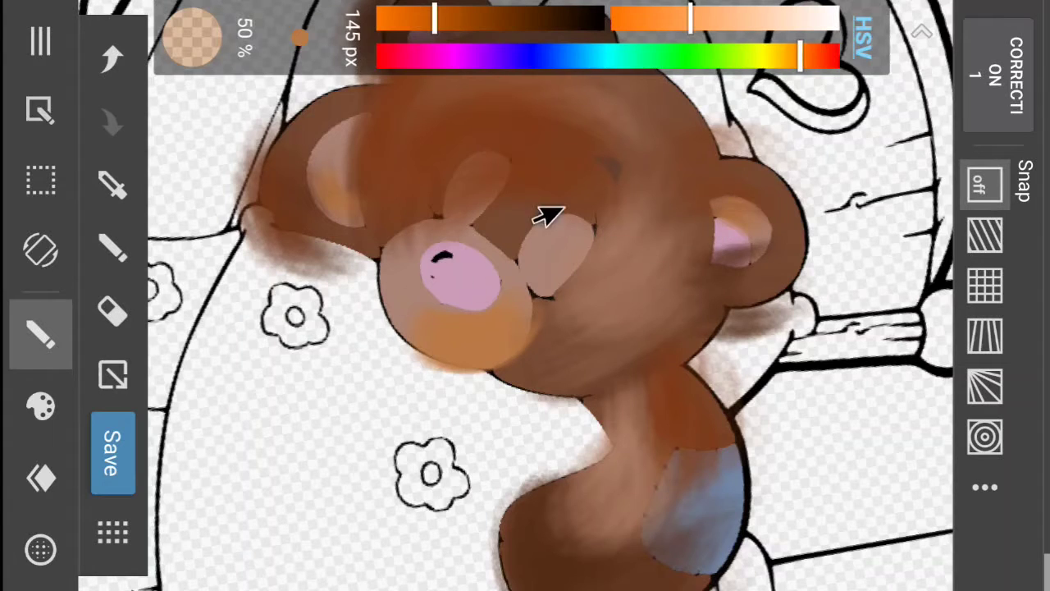
{"action": "scroll", "coordinate": [603, 180], "scroll_direction": "down", "scroll_amount": 5}
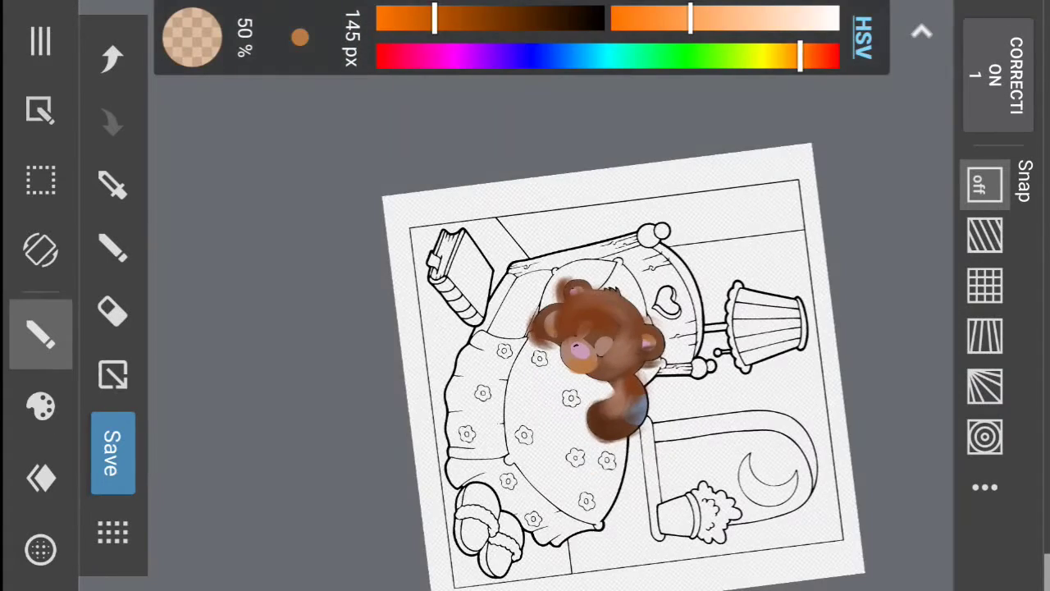
{"action": "scroll", "coordinate": [660, 353], "scroll_direction": "up", "scroll_amount": 8}
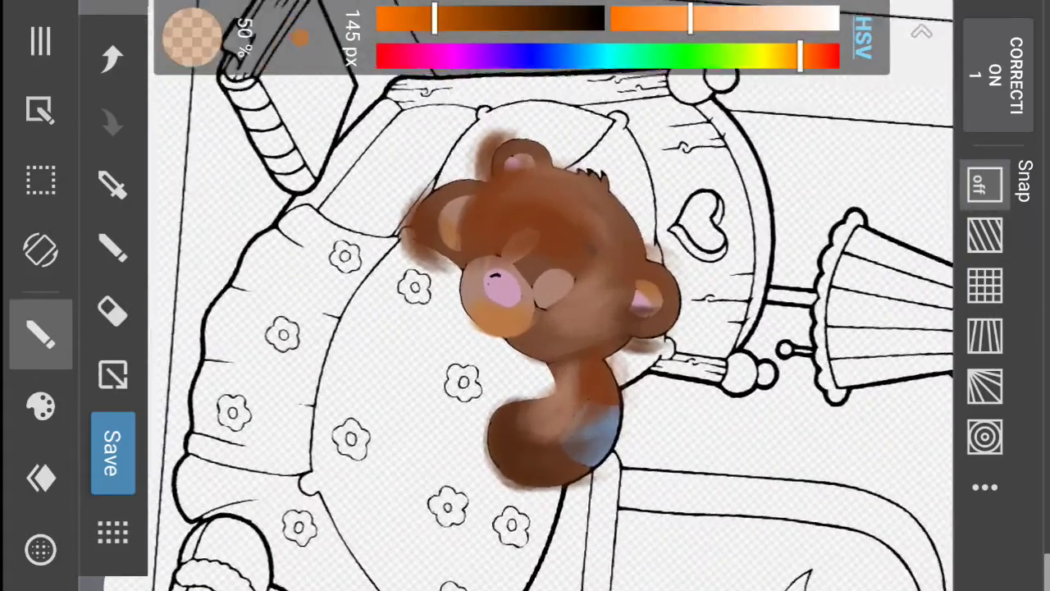
{"action": "scroll", "coordinate": [704, 230], "scroll_direction": "up", "scroll_amount": 1}
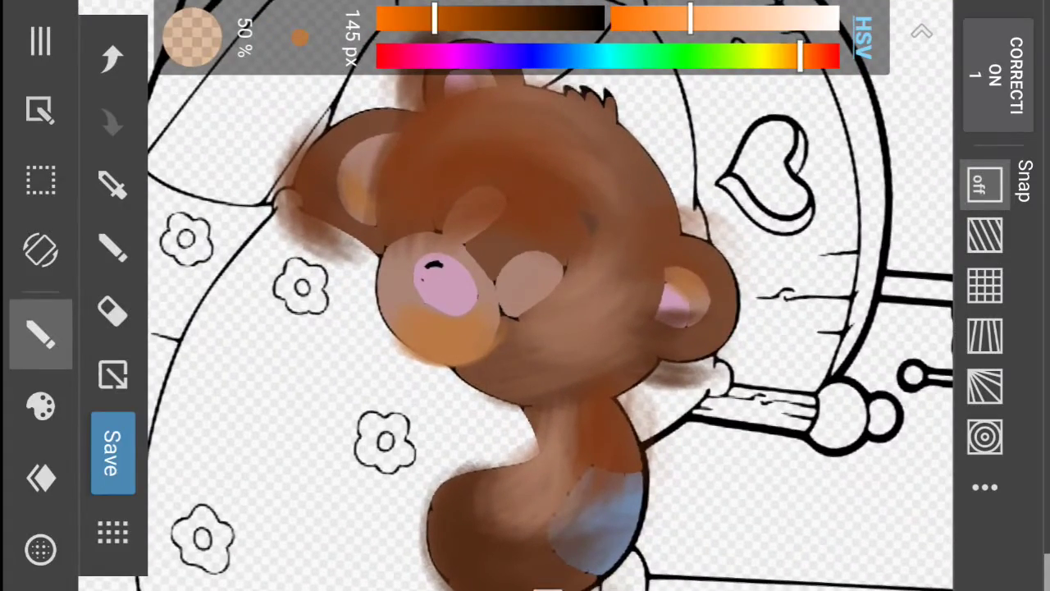
{"action": "left_click", "coordinate": [103, 59]}
{"action": "left_click", "coordinate": [103, 59]}
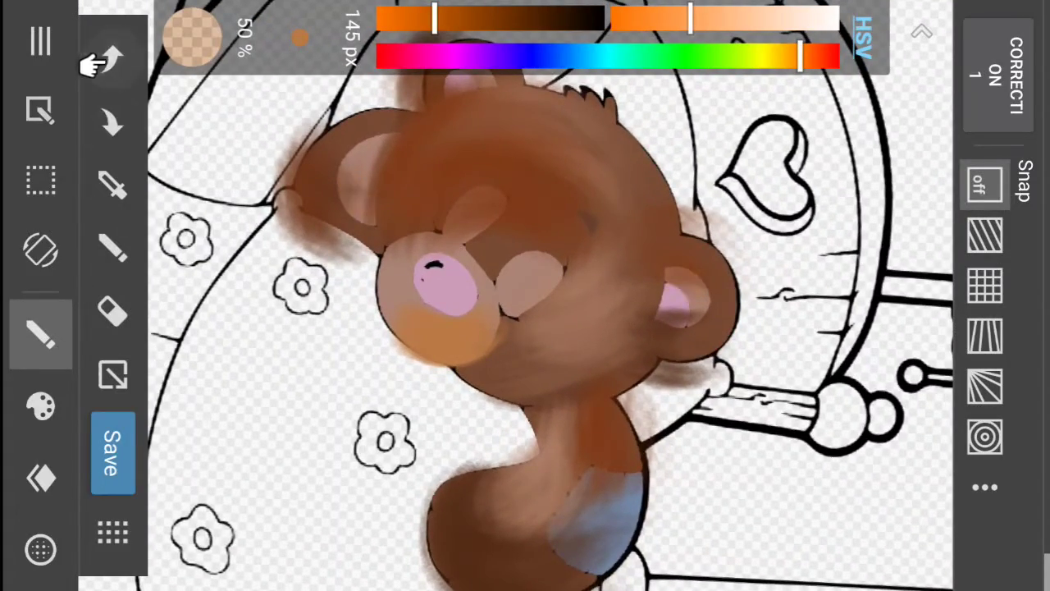
{"action": "left_click", "coordinate": [103, 59]}
- Switch to the Oil Paint brush and reduce its width to 41 px
{"action": "left_click", "coordinate": [33, 404]}
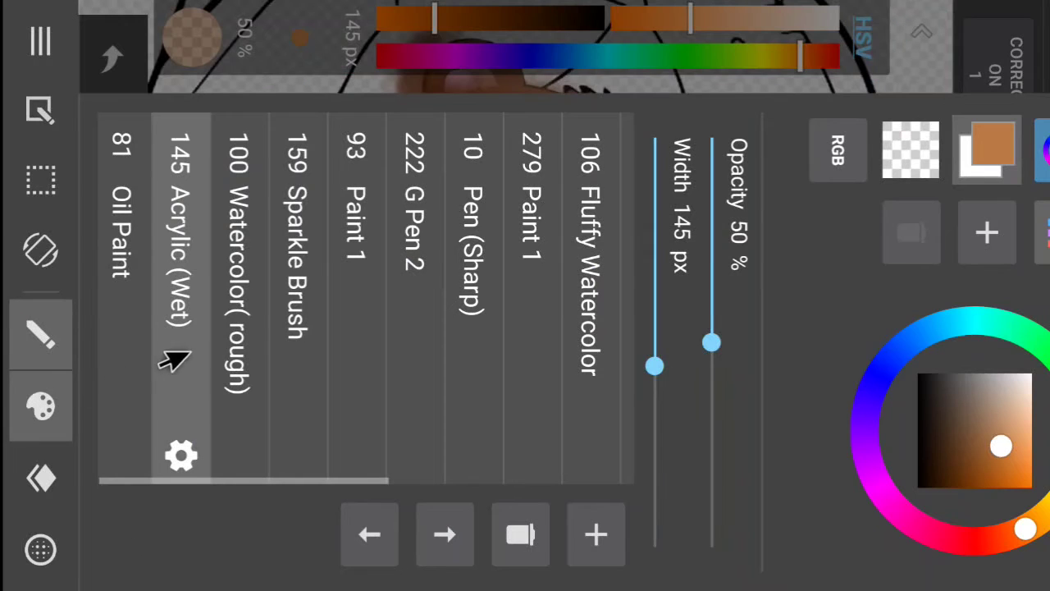
{"action": "left_click", "coordinate": [123, 213]}
{"action": "left_click", "coordinate": [37, 403]}
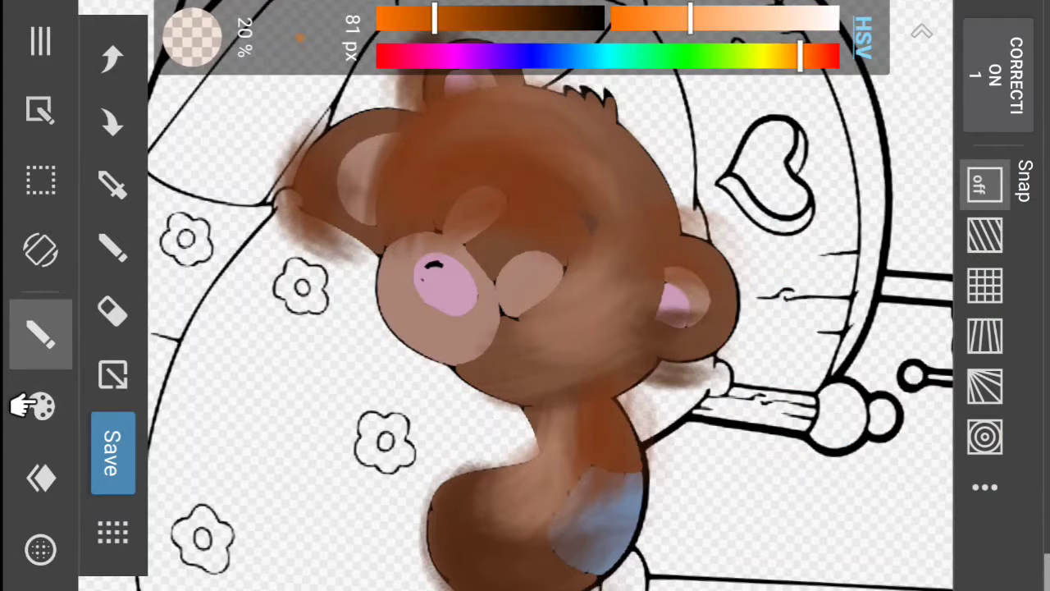
{"action": "left_click", "coordinate": [41, 402]}
{"action": "left_click", "coordinate": [33, 404]}
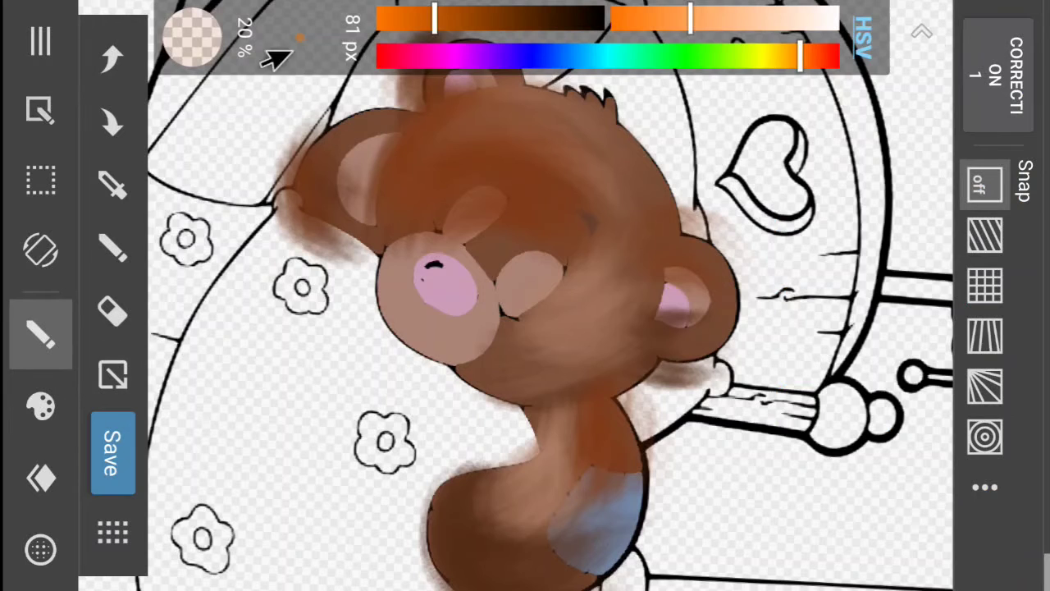
{"action": "mouse_move", "coordinate": [277, 60]}
{"action": "left_mouse_down"}
{"action": "mouse_move", "coordinate": [230, 64]}
{"action": "mouse_move", "coordinate": [274, 87]}
{"action": "left_mouse_up"}
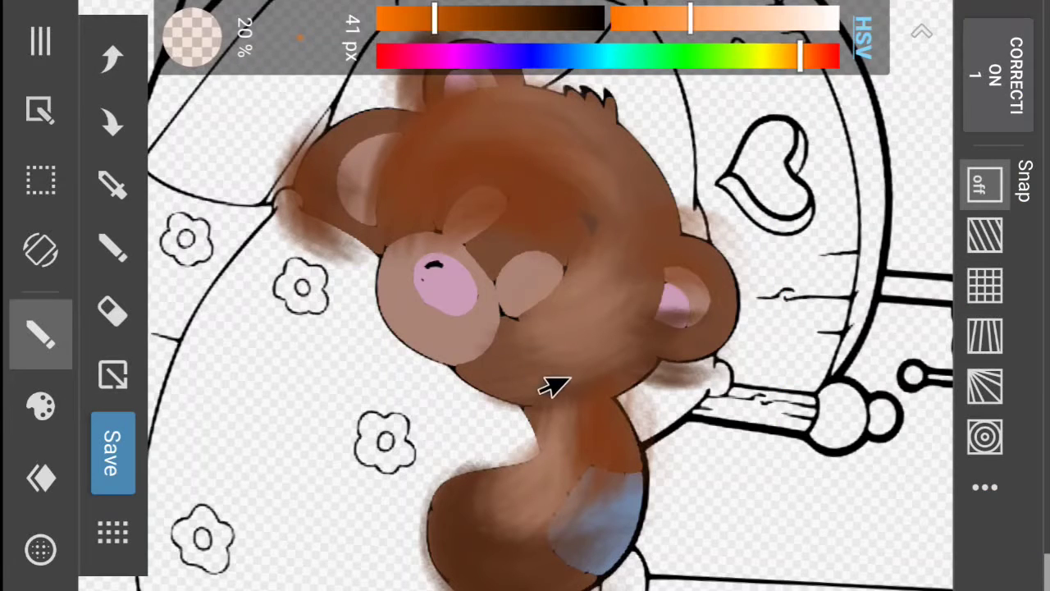
- Mix a darker brown and shade the cheek's lower edge, the arm's inner bend, the top of the head and the ear beside the raised paw
{"action": "left_click_drag", "start_coordinate": [501, 23], "coordinate": [514, 18]}
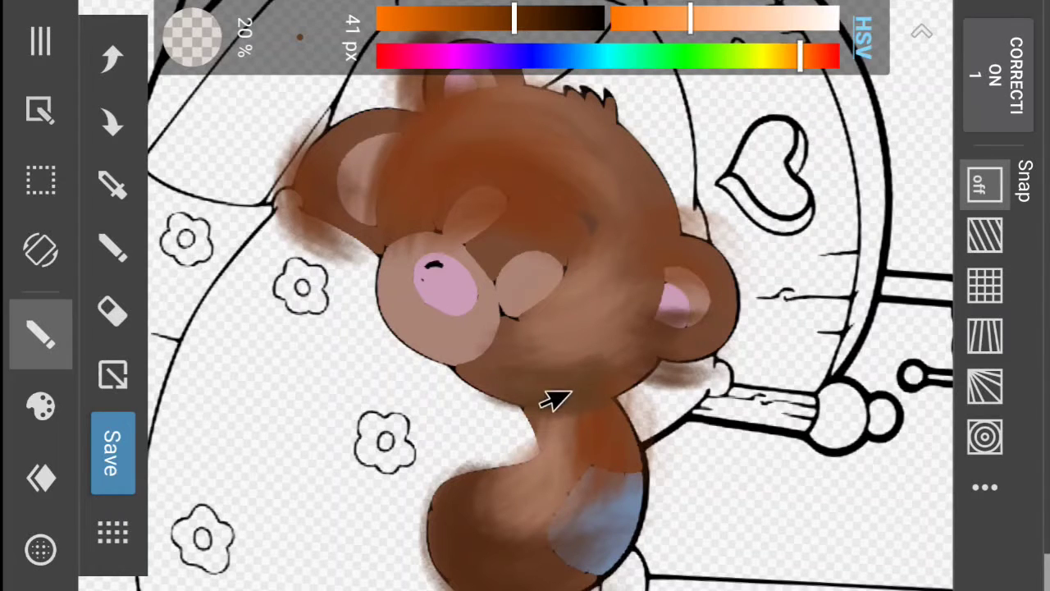
{"action": "left_click_drag", "start_coordinate": [589, 385], "coordinate": [638, 322]}
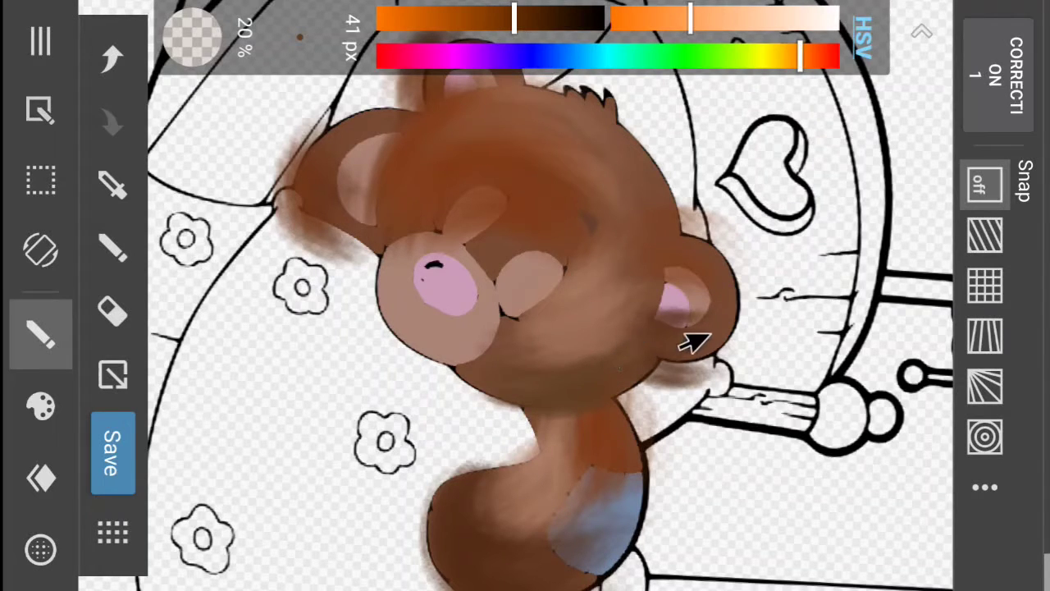
{"action": "mouse_move", "coordinate": [480, 487]}
{"action": "left_mouse_down"}
{"action": "mouse_move", "coordinate": [503, 471]}
{"action": "mouse_move", "coordinate": [455, 493]}
{"action": "mouse_move", "coordinate": [512, 467]}
{"action": "mouse_move", "coordinate": [447, 498]}
{"action": "mouse_move", "coordinate": [615, 404]}
{"action": "mouse_move", "coordinate": [476, 466]}
{"action": "mouse_move", "coordinate": [491, 473]}
{"action": "mouse_move", "coordinate": [467, 484]}
{"action": "mouse_move", "coordinate": [526, 470]}
{"action": "mouse_move", "coordinate": [449, 493]}
{"action": "mouse_move", "coordinate": [524, 462]}
{"action": "mouse_move", "coordinate": [517, 469]}
{"action": "mouse_move", "coordinate": [549, 430]}
{"action": "mouse_move", "coordinate": [520, 469]}
{"action": "mouse_move", "coordinate": [547, 428]}
{"action": "mouse_move", "coordinate": [493, 475]}
{"action": "mouse_move", "coordinate": [551, 436]}
{"action": "mouse_move", "coordinate": [515, 461]}
{"action": "left_mouse_up"}
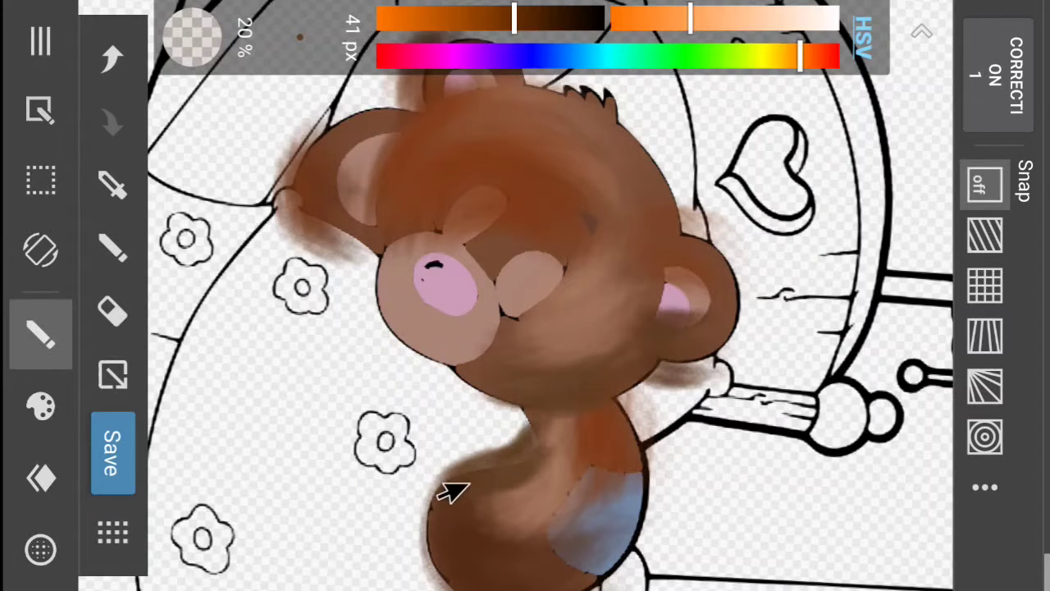
{"action": "mouse_move", "coordinate": [383, 131]}
{"action": "left_mouse_down"}
{"action": "mouse_move", "coordinate": [329, 121]}
{"action": "mouse_move", "coordinate": [370, 121]}
{"action": "mouse_move", "coordinate": [295, 181]}
{"action": "mouse_move", "coordinate": [301, 164]}
{"action": "mouse_move", "coordinate": [314, 214]}
{"action": "left_mouse_up"}
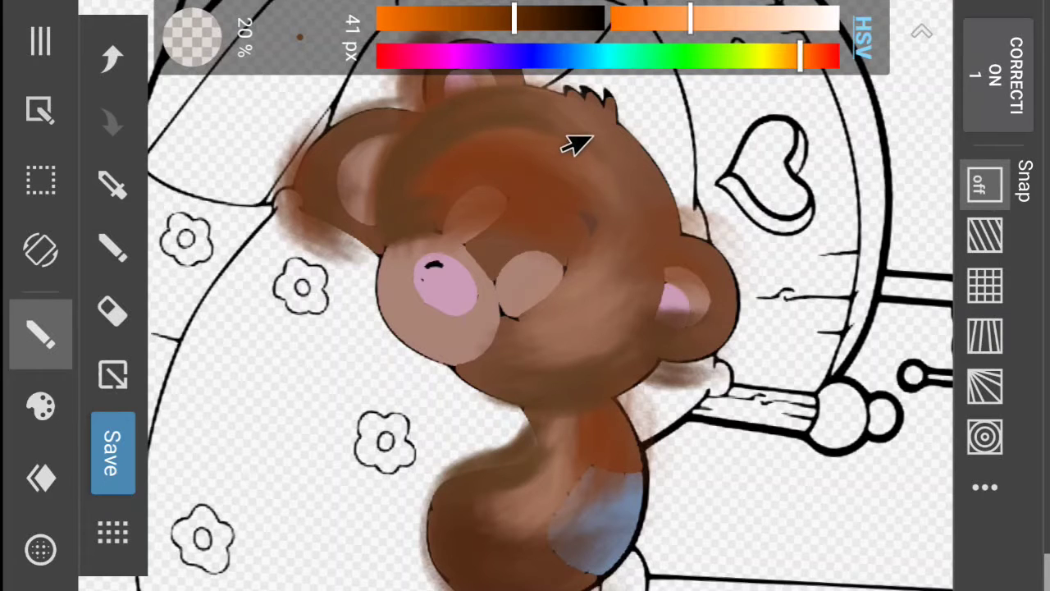
{"action": "scroll", "coordinate": [592, 136], "scroll_direction": "down", "scroll_amount": 2}
{"action": "scroll", "coordinate": [592, 137], "scroll_direction": "up", "scroll_amount": 4}
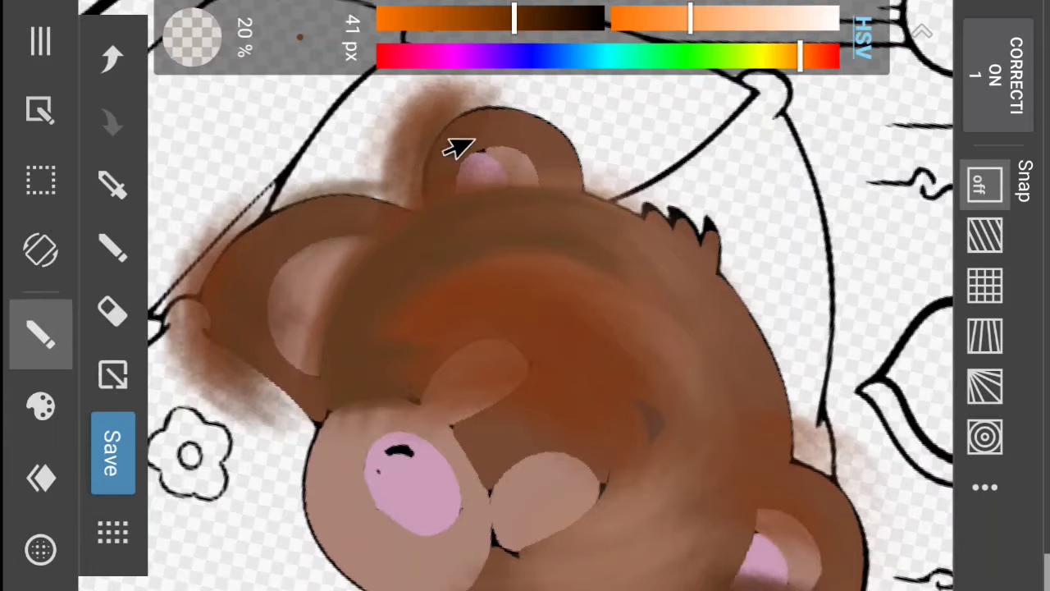
{"action": "mouse_move", "coordinate": [444, 141]}
{"action": "left_mouse_down"}
{"action": "mouse_move", "coordinate": [415, 174]}
{"action": "mouse_move", "coordinate": [486, 144]}
{"action": "mouse_move", "coordinate": [309, 226]}
{"action": "mouse_move", "coordinate": [428, 111]}
{"action": "mouse_move", "coordinate": [454, 93]}
{"action": "mouse_move", "coordinate": [502, 92]}
{"action": "mouse_move", "coordinate": [431, 101]}
{"action": "mouse_move", "coordinate": [393, 150]}
{"action": "mouse_move", "coordinate": [403, 134]}
{"action": "mouse_move", "coordinate": [412, 195]}
{"action": "mouse_move", "coordinate": [401, 199]}
{"action": "mouse_move", "coordinate": [417, 209]}
{"action": "mouse_move", "coordinate": [397, 194]}
{"action": "mouse_move", "coordinate": [338, 191]}
{"action": "mouse_move", "coordinate": [420, 197]}
{"action": "mouse_move", "coordinate": [281, 179]}
{"action": "mouse_move", "coordinate": [395, 172]}
{"action": "mouse_move", "coordinate": [286, 174]}
{"action": "left_mouse_up"}
- Erase the brown spilled outside the ear beside the raised paw and all around the raised paw's outline
{"action": "left_click", "coordinate": [102, 309]}
{"action": "left_click", "coordinate": [105, 63]}
{"action": "mouse_move", "coordinate": [472, 87]}
{"action": "left_mouse_down"}
{"action": "mouse_move", "coordinate": [389, 153]}
{"action": "mouse_move", "coordinate": [420, 98]}
{"action": "mouse_move", "coordinate": [478, 80]}
{"action": "mouse_move", "coordinate": [403, 128]}
{"action": "mouse_move", "coordinate": [478, 79]}
{"action": "mouse_move", "coordinate": [410, 149]}
{"action": "mouse_move", "coordinate": [398, 123]}
{"action": "left_mouse_up"}
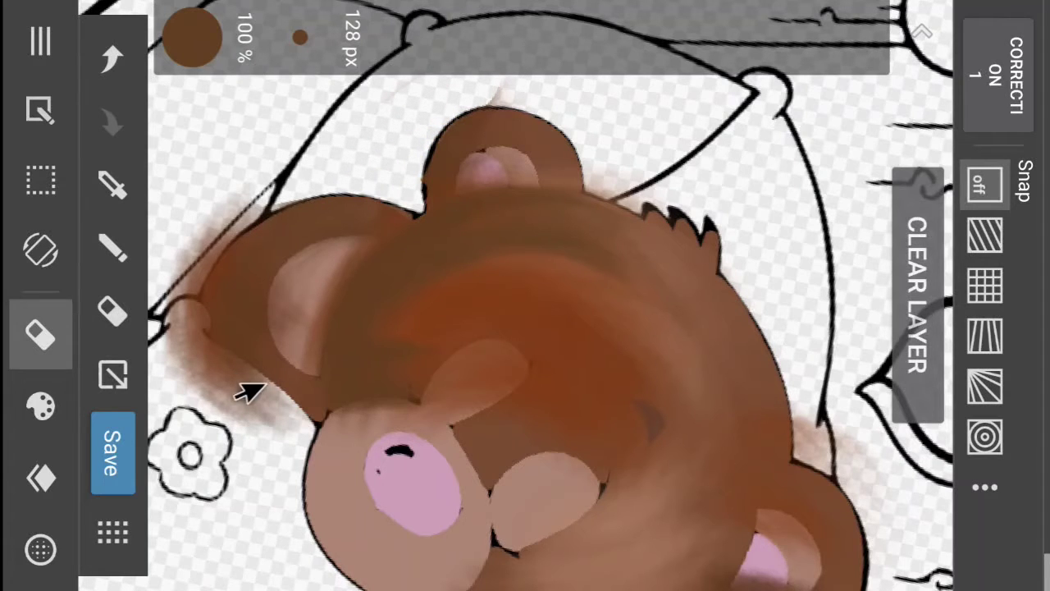
{"action": "mouse_move", "coordinate": [250, 392]}
{"action": "left_mouse_down"}
{"action": "mouse_move", "coordinate": [222, 394]}
{"action": "mouse_move", "coordinate": [241, 418]}
{"action": "mouse_move", "coordinate": [192, 370]}
{"action": "mouse_move", "coordinate": [174, 239]}
{"action": "left_mouse_up"}
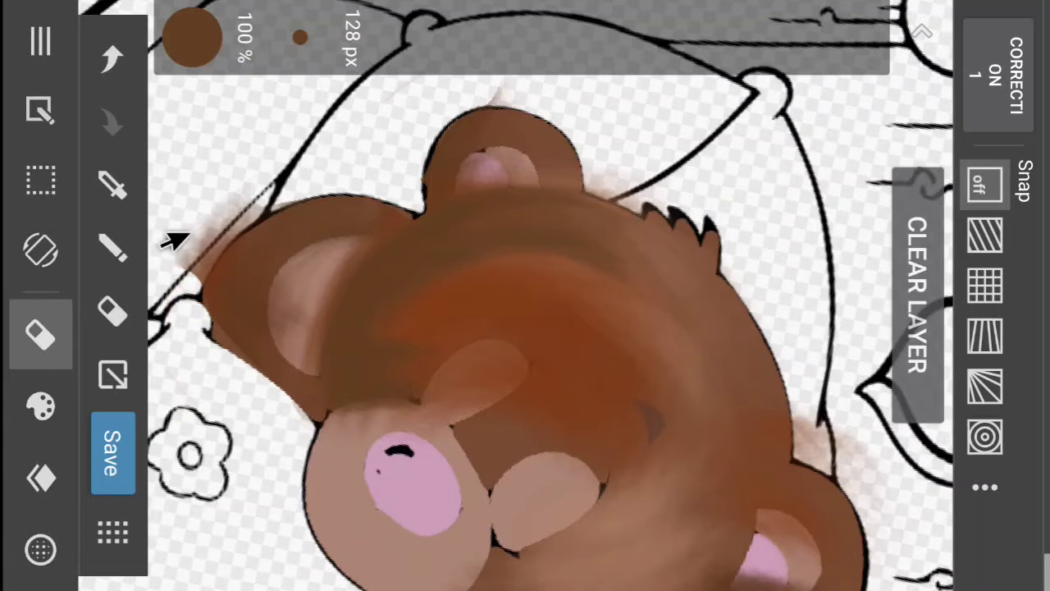
{"action": "left_click", "coordinate": [112, 57]}
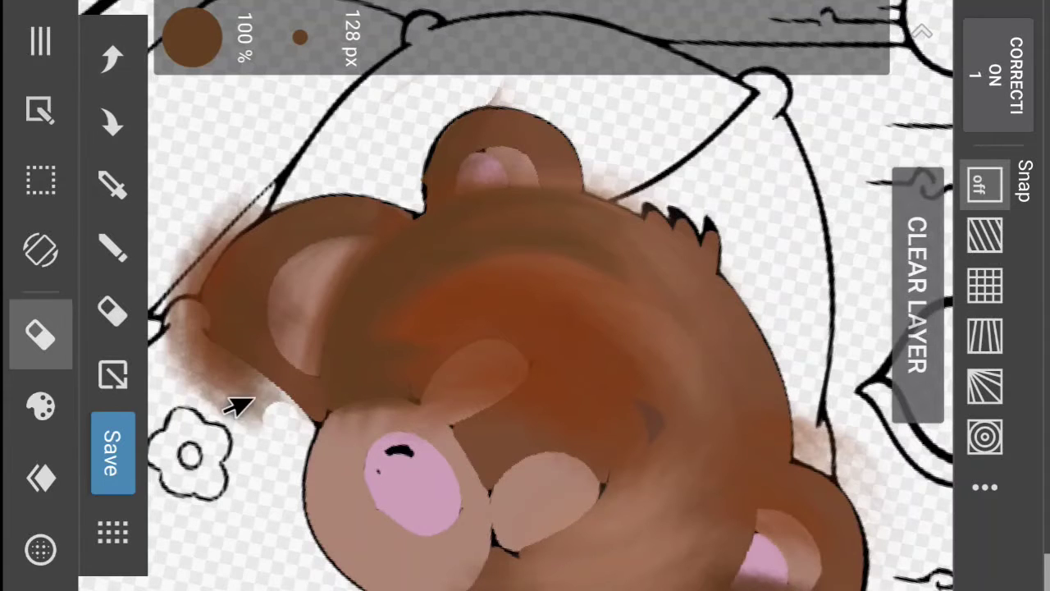
{"action": "mouse_move", "coordinate": [234, 402]}
{"action": "left_mouse_down"}
{"action": "mouse_move", "coordinate": [248, 418]}
{"action": "mouse_move", "coordinate": [151, 359]}
{"action": "mouse_move", "coordinate": [148, 330]}
{"action": "mouse_move", "coordinate": [169, 269]}
{"action": "left_mouse_up"}
{"action": "mouse_move", "coordinate": [273, 168]}
{"action": "left_mouse_down"}
{"action": "mouse_move", "coordinate": [175, 267]}
{"action": "mouse_move", "coordinate": [277, 182]}
{"action": "mouse_move", "coordinate": [185, 269]}
{"action": "mouse_move", "coordinate": [172, 326]}
{"action": "mouse_move", "coordinate": [195, 365]}
{"action": "mouse_move", "coordinate": [193, 351]}
{"action": "mouse_move", "coordinate": [166, 352]}
{"action": "mouse_move", "coordinate": [146, 322]}
{"action": "mouse_move", "coordinate": [167, 344]}
{"action": "mouse_move", "coordinate": [201, 392]}
{"action": "left_mouse_up"}
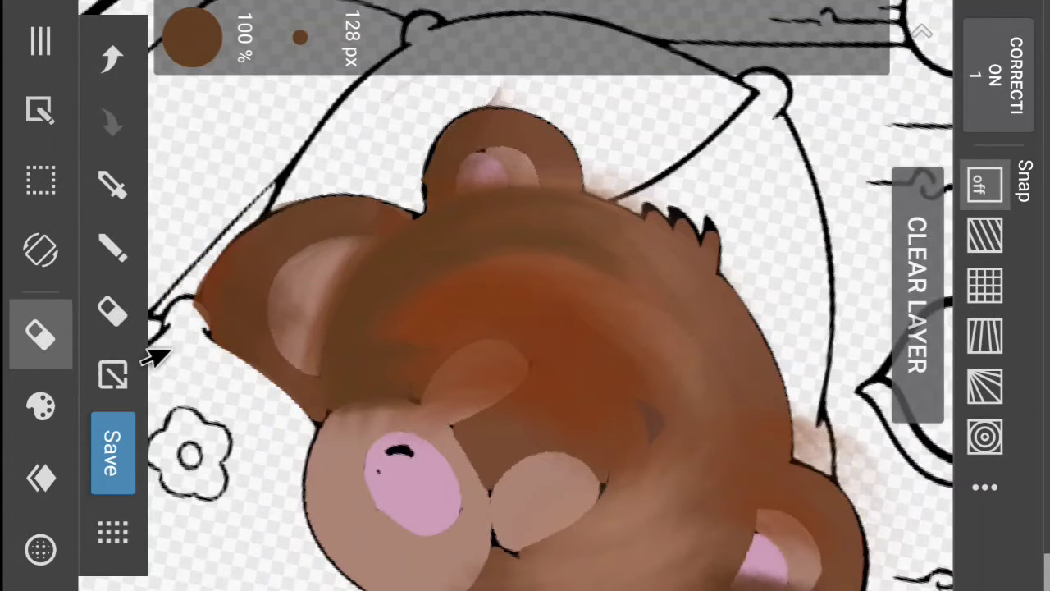
- Erase the spilled colour beneath the ear farthest from the raised paw and around the outer edges of the arm and blue patch
{"action": "scroll", "coordinate": [547, 296], "scroll_direction": "down", "scroll_amount": 3}
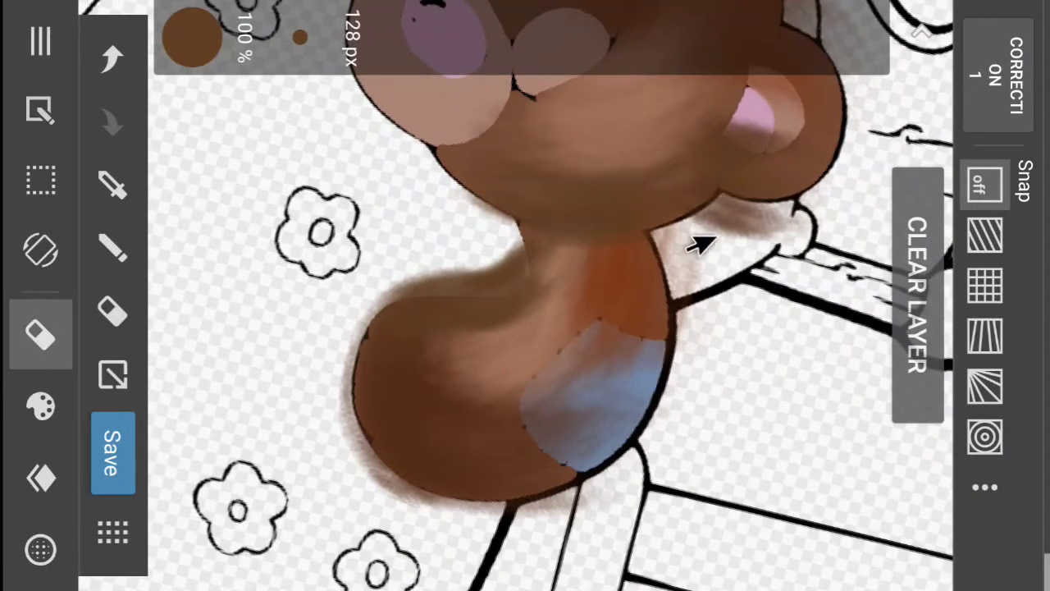
{"action": "mouse_move", "coordinate": [699, 243]}
{"action": "left_mouse_down"}
{"action": "mouse_move", "coordinate": [774, 225]}
{"action": "mouse_move", "coordinate": [768, 234]}
{"action": "mouse_move", "coordinate": [689, 222]}
{"action": "mouse_move", "coordinate": [710, 227]}
{"action": "mouse_move", "coordinate": [675, 242]}
{"action": "mouse_move", "coordinate": [681, 297]}
{"action": "mouse_move", "coordinate": [670, 240]}
{"action": "mouse_move", "coordinate": [694, 353]}
{"action": "left_mouse_up"}
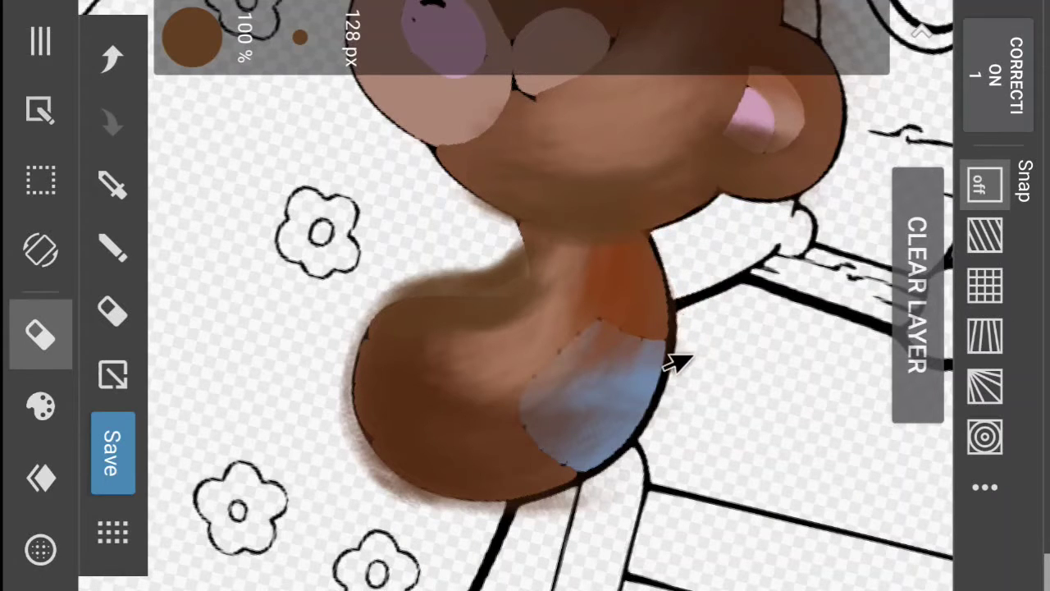
{"action": "mouse_move", "coordinate": [572, 524]}
{"action": "left_mouse_down"}
{"action": "mouse_move", "coordinate": [538, 529]}
{"action": "mouse_move", "coordinate": [629, 503]}
{"action": "mouse_move", "coordinate": [556, 517]}
{"action": "mouse_move", "coordinate": [630, 490]}
{"action": "mouse_move", "coordinate": [505, 519]}
{"action": "left_mouse_up"}
{"action": "mouse_move", "coordinate": [345, 490]}
{"action": "left_mouse_down"}
{"action": "mouse_move", "coordinate": [425, 528]}
{"action": "mouse_move", "coordinate": [519, 544]}
{"action": "mouse_move", "coordinate": [380, 497]}
{"action": "mouse_move", "coordinate": [506, 531]}
{"action": "mouse_move", "coordinate": [529, 526]}
{"action": "mouse_move", "coordinate": [397, 507]}
{"action": "mouse_move", "coordinate": [355, 473]}
{"action": "mouse_move", "coordinate": [318, 383]}
{"action": "mouse_move", "coordinate": [335, 295]}
{"action": "mouse_move", "coordinate": [459, 282]}
{"action": "left_mouse_up"}
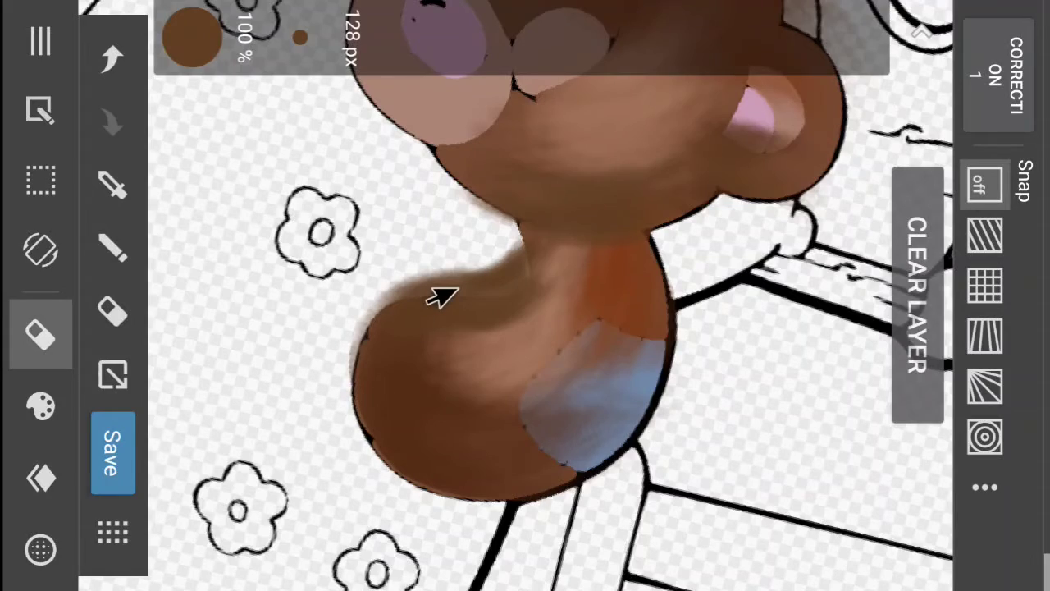
- Erase the brown spilled near the head's hair tuft and beside the ear farthest from the raised paw
{"action": "scroll", "coordinate": [439, 297], "scroll_direction": "down", "scroll_amount": 5}
{"action": "scroll", "coordinate": [525, 296], "scroll_direction": "up", "scroll_amount": 3}
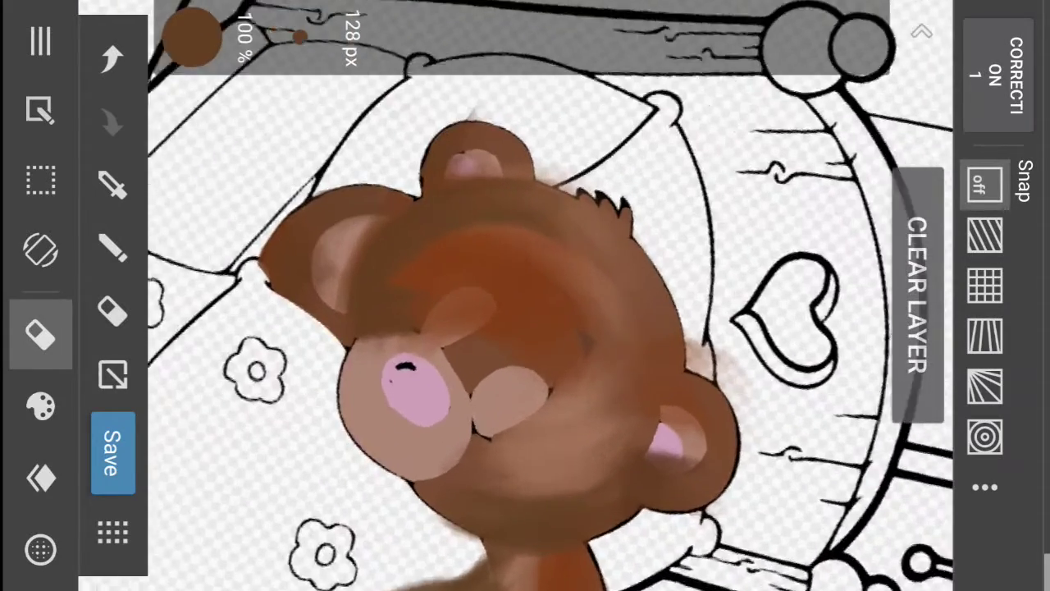
{"action": "scroll", "coordinate": [623, 246], "scroll_direction": "up", "scroll_amount": 3}
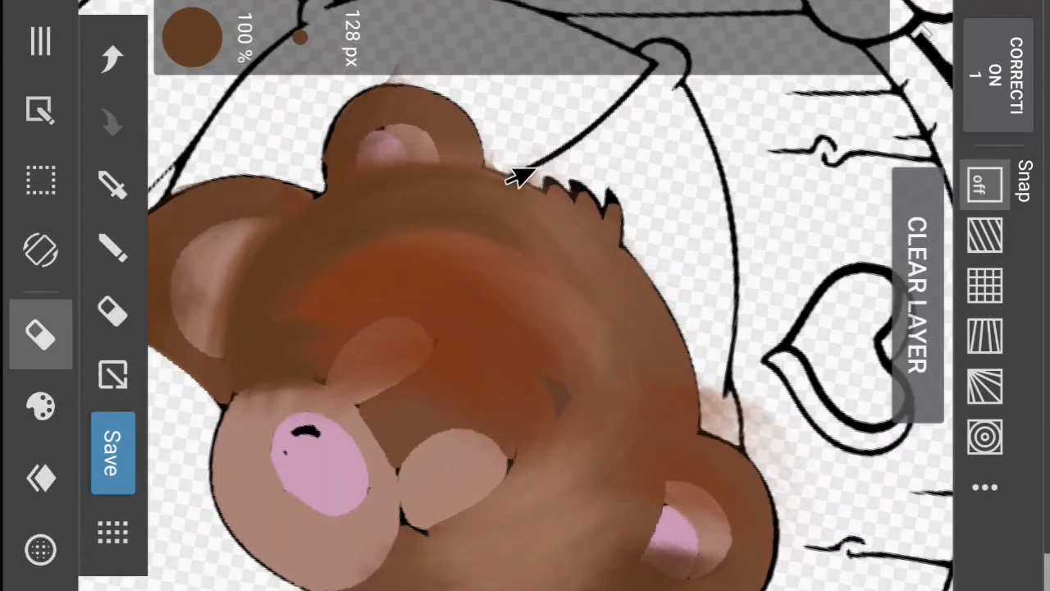
{"action": "mouse_move", "coordinate": [738, 404]}
{"action": "left_mouse_down"}
{"action": "mouse_move", "coordinate": [713, 417]}
{"action": "mouse_move", "coordinate": [773, 461]}
{"action": "mouse_move", "coordinate": [815, 468]}
{"action": "mouse_move", "coordinate": [820, 447]}
{"action": "left_mouse_up"}
{"action": "scroll", "coordinate": [838, 441], "scroll_direction": "down", "scroll_amount": 2}
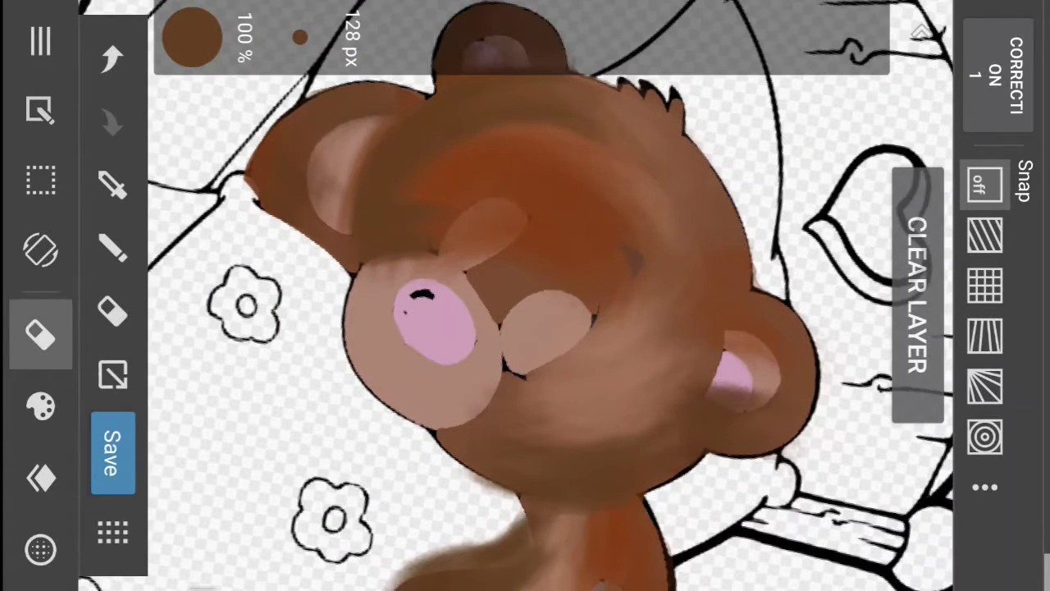
- Hide the line art layer Layer2 so only the painted colours show
{"action": "left_click", "coordinate": [41, 479]}
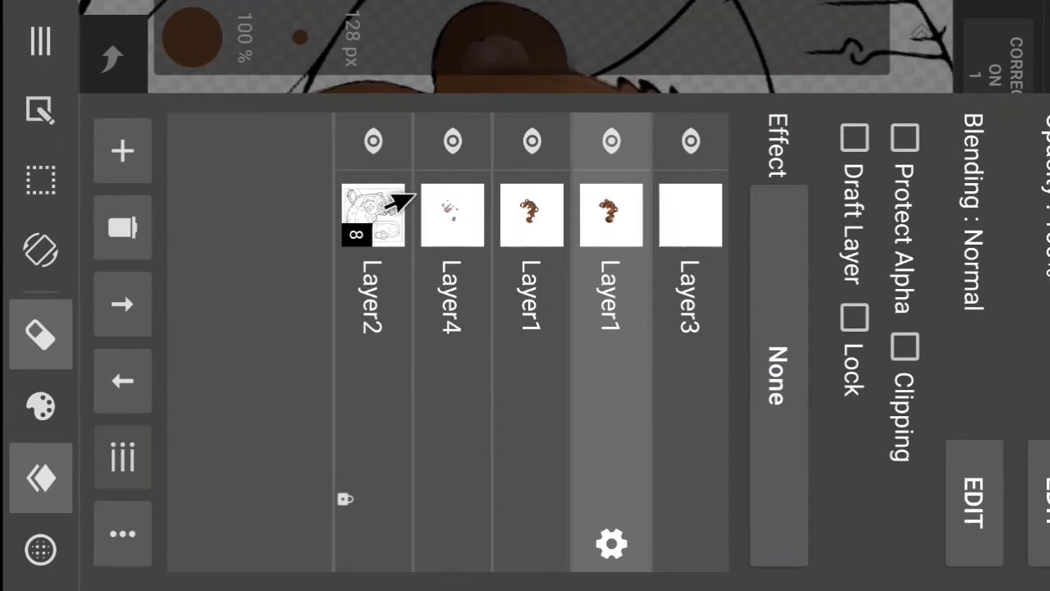
{"action": "left_click", "coordinate": [25, 484]}
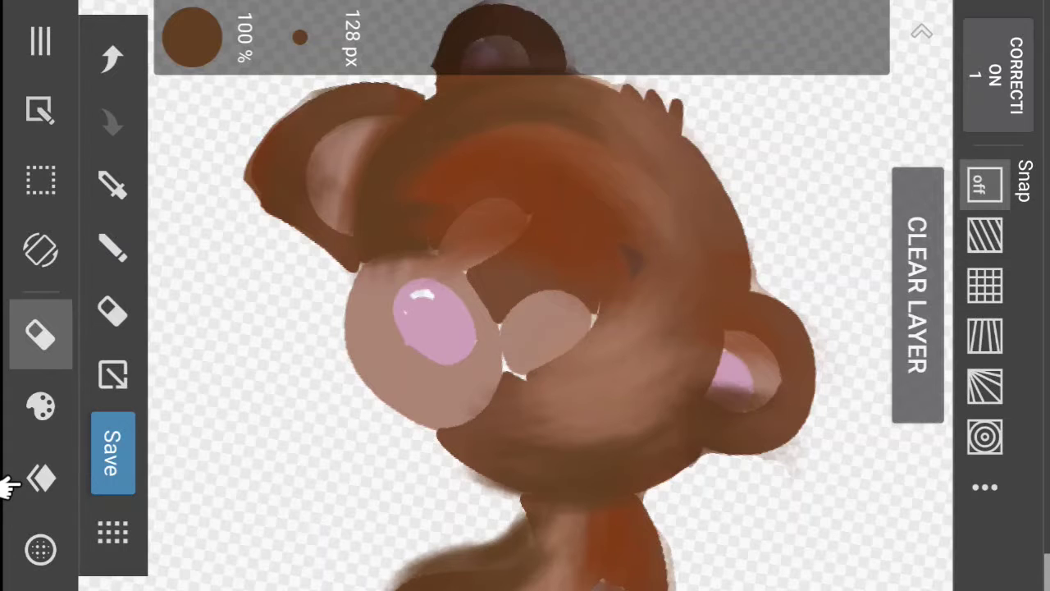
{"action": "left_click", "coordinate": [25, 484]}
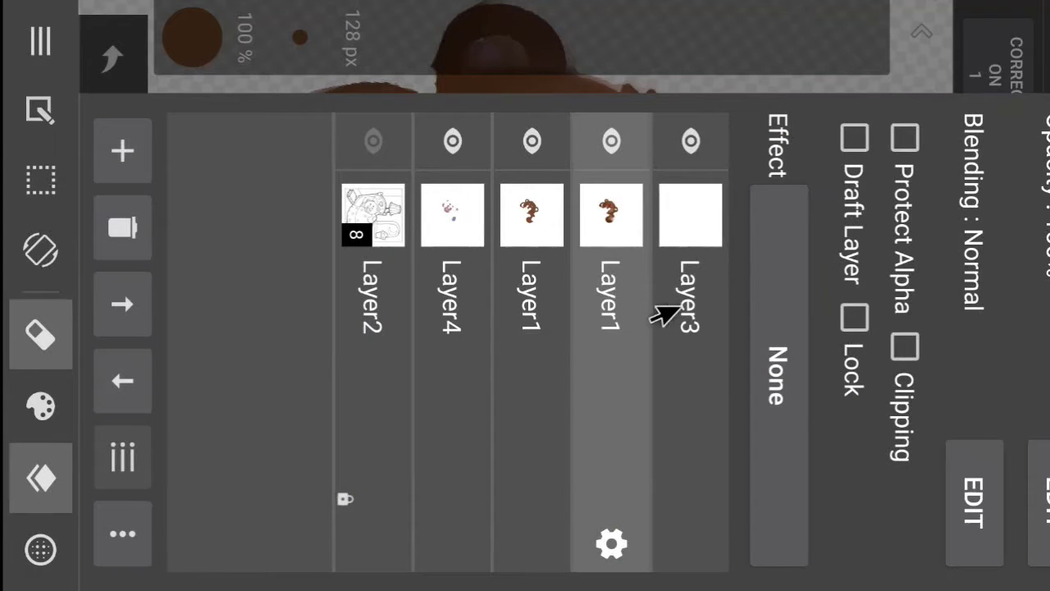
{"action": "left_click", "coordinate": [24, 484]}
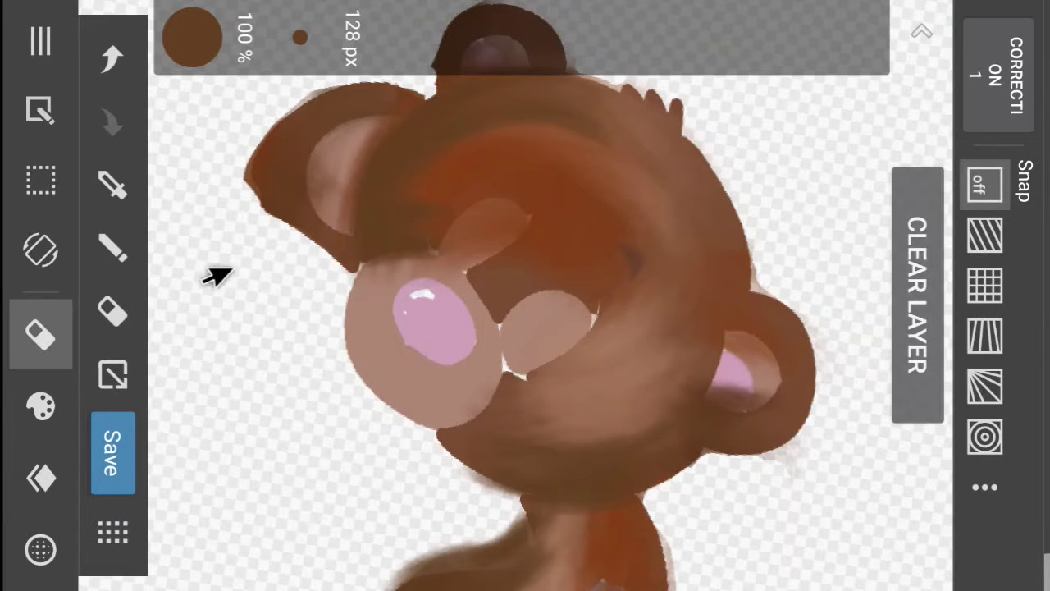
- Return to the brush, mix a light magenta, try it along the nose's lower edge and undo the stroke
{"action": "left_click", "coordinate": [112, 250]}
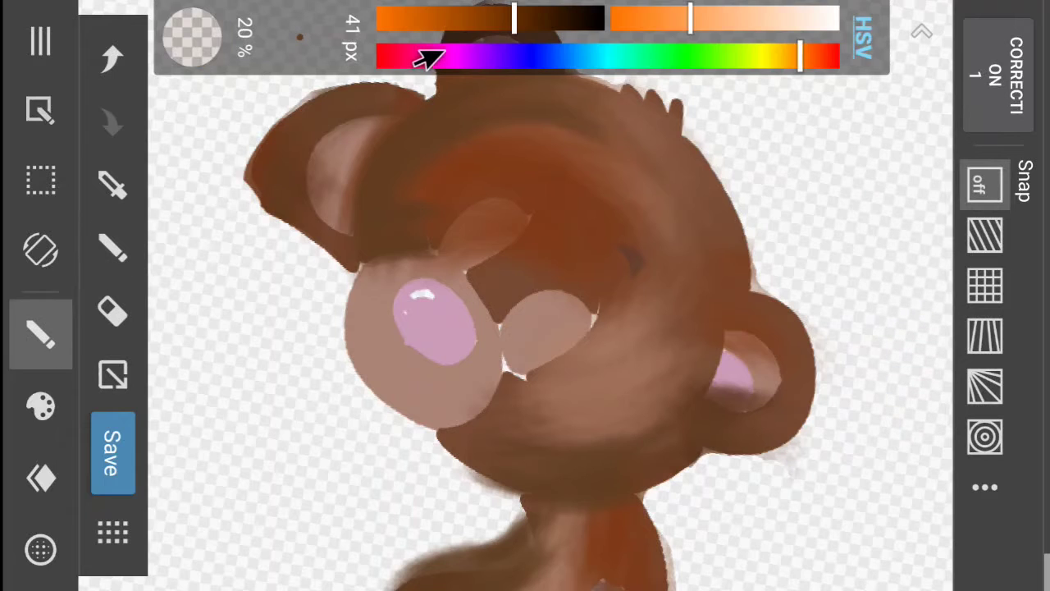
{"action": "left_click", "coordinate": [441, 57]}
{"action": "left_click_drag", "start_coordinate": [689, 18], "coordinate": [757, 14]}
{"action": "left_click_drag", "start_coordinate": [509, 18], "coordinate": [420, 37]}
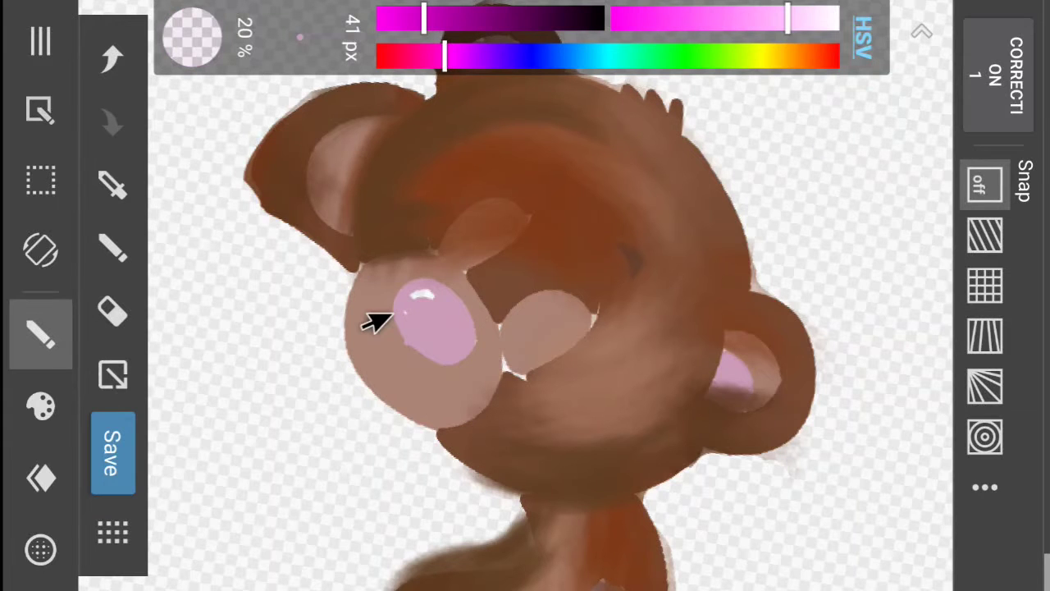
{"action": "scroll", "coordinate": [378, 321], "scroll_direction": "up", "scroll_amount": 5}
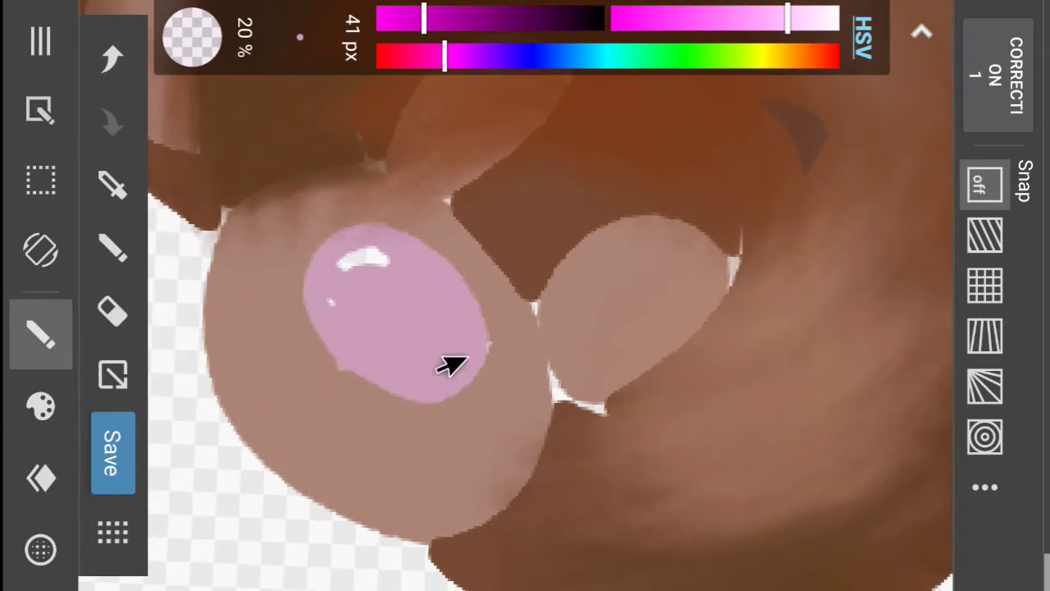
{"action": "mouse_move", "coordinate": [386, 379]}
{"action": "left_mouse_down"}
{"action": "mouse_move", "coordinate": [445, 364]}
{"action": "mouse_move", "coordinate": [378, 371]}
{"action": "left_mouse_up"}
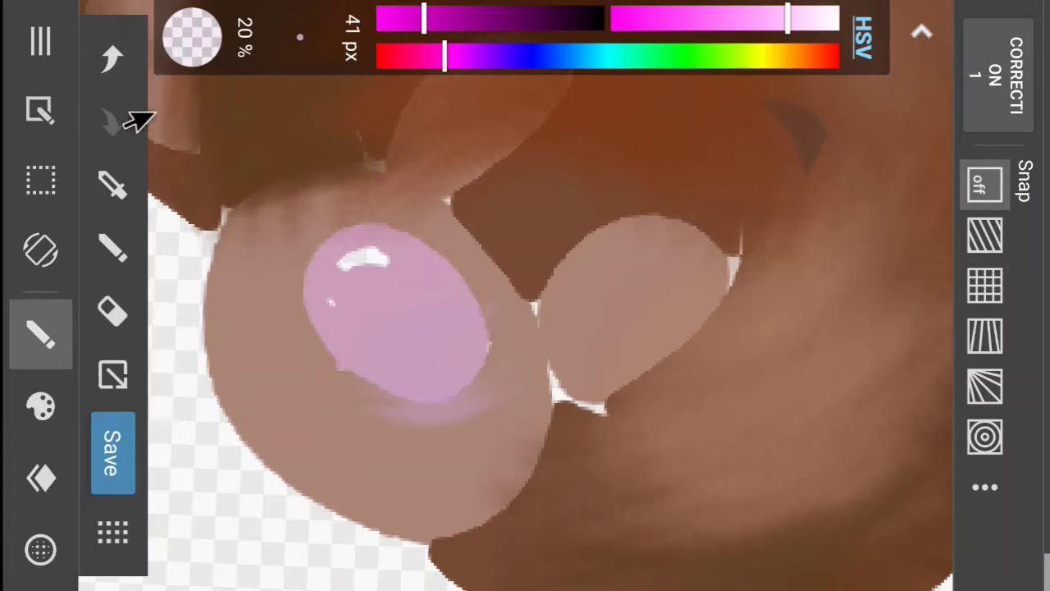
{"action": "left_click", "coordinate": [107, 58]}
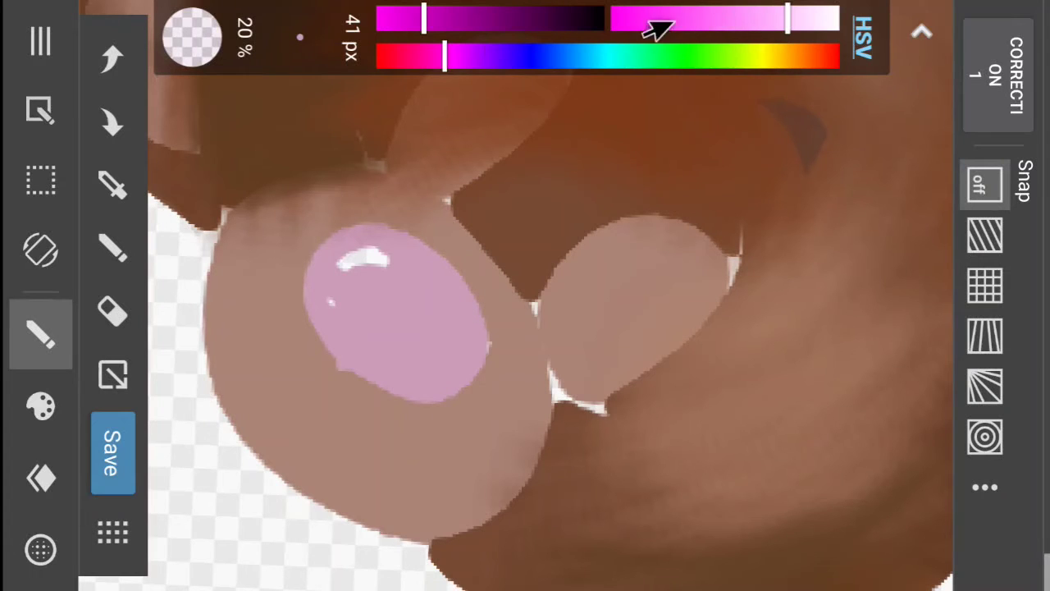
- Mix a darker magenta, reduce the brush width to 16 px and shade a crescent along the nose's lower rim
{"action": "left_click_drag", "start_coordinate": [704, 29], "coordinate": [767, 33]}
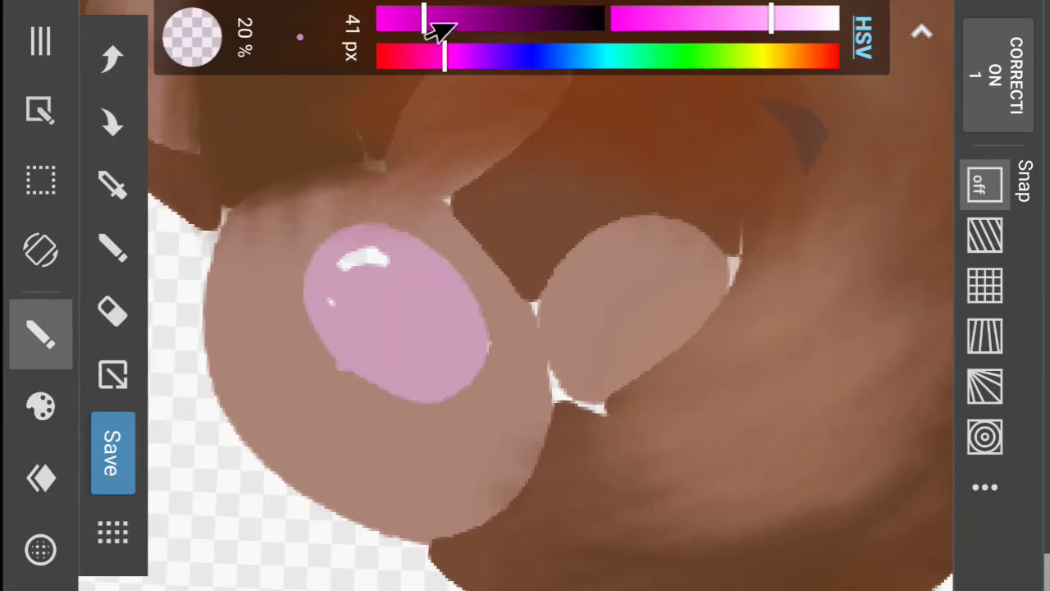
{"action": "left_click_drag", "start_coordinate": [435, 28], "coordinate": [460, 25]}
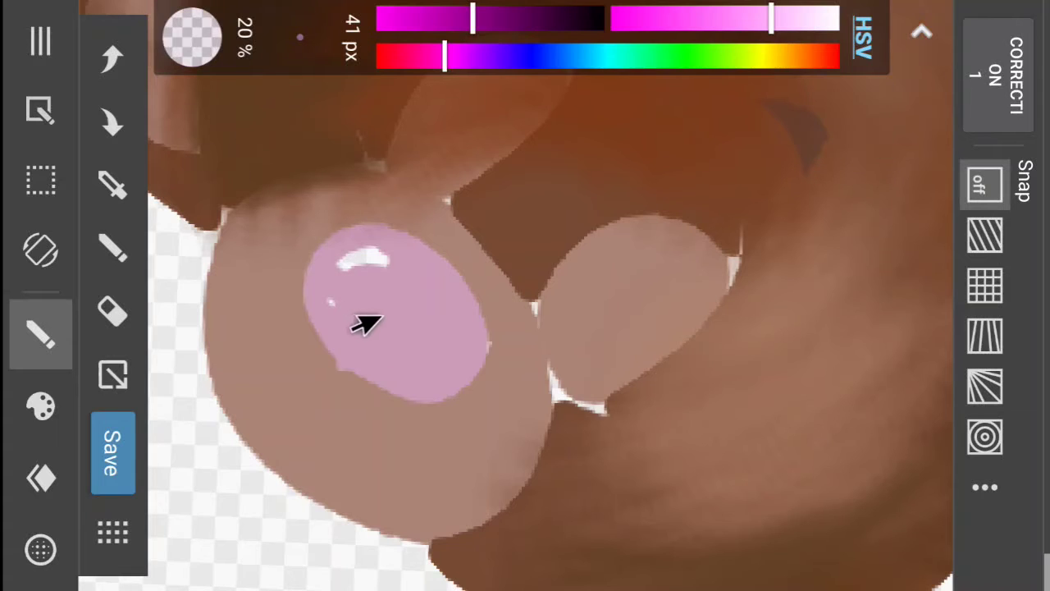
{"action": "left_click_drag", "start_coordinate": [395, 380], "coordinate": [371, 359]}
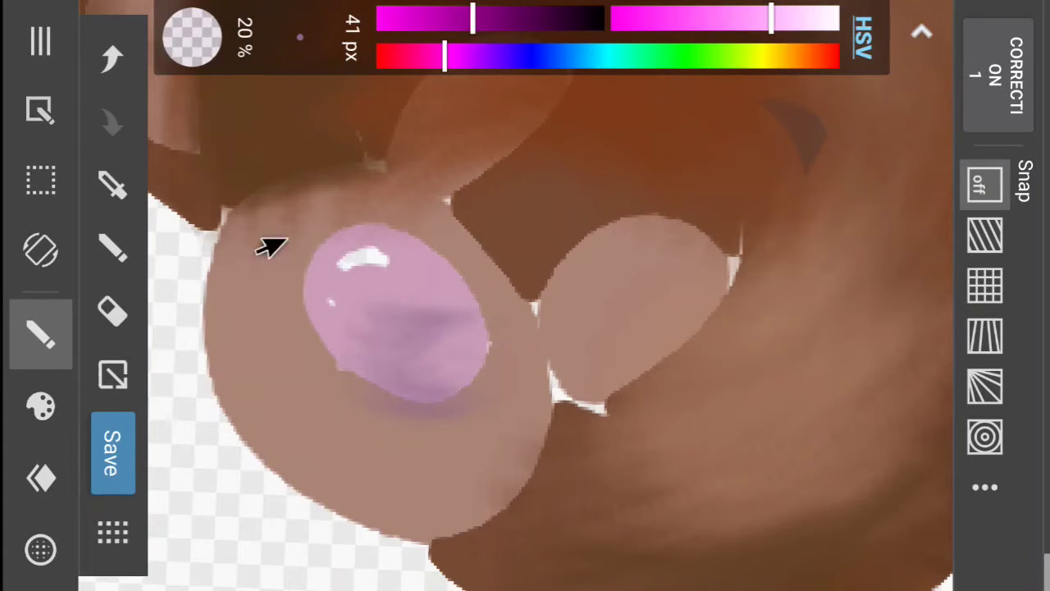
{"action": "left_click", "coordinate": [107, 59]}
{"action": "left_click_drag", "start_coordinate": [319, 51], "coordinate": [284, 63]}
{"action": "mouse_move", "coordinate": [468, 332]}
{"action": "left_mouse_down"}
{"action": "mouse_move", "coordinate": [433, 364]}
{"action": "mouse_move", "coordinate": [477, 343]}
{"action": "mouse_move", "coordinate": [460, 358]}
{"action": "mouse_move", "coordinate": [378, 359]}
{"action": "mouse_move", "coordinate": [451, 364]}
{"action": "mouse_move", "coordinate": [447, 380]}
{"action": "mouse_move", "coordinate": [385, 362]}
{"action": "mouse_move", "coordinate": [445, 372]}
{"action": "mouse_move", "coordinate": [387, 371]}
{"action": "mouse_move", "coordinate": [357, 345]}
{"action": "mouse_move", "coordinate": [445, 367]}
{"action": "mouse_move", "coordinate": [345, 342]}
{"action": "mouse_move", "coordinate": [339, 316]}
{"action": "mouse_move", "coordinate": [399, 358]}
{"action": "mouse_move", "coordinate": [472, 343]}
{"action": "mouse_move", "coordinate": [460, 359]}
{"action": "mouse_move", "coordinate": [467, 309]}
{"action": "mouse_move", "coordinate": [470, 358]}
{"action": "mouse_move", "coordinate": [468, 321]}
{"action": "mouse_move", "coordinate": [416, 377]}
{"action": "mouse_move", "coordinate": [367, 365]}
{"action": "mouse_move", "coordinate": [470, 358]}
{"action": "mouse_move", "coordinate": [416, 369]}
{"action": "left_mouse_up"}
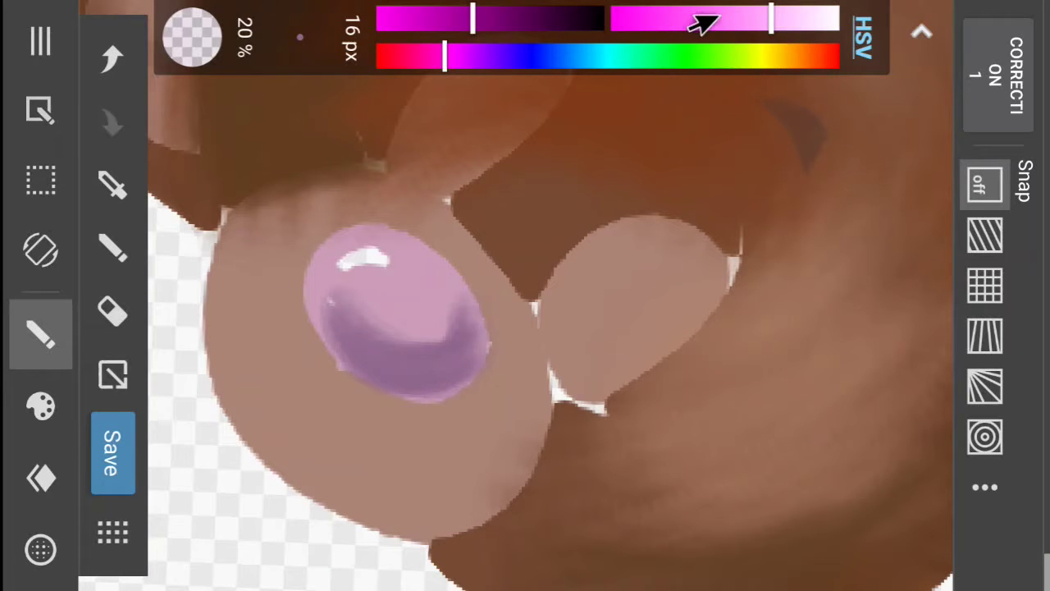
- Mix a pale lilac and paint it over the middle of the nose, covering the white highlight gaps
{"action": "left_click_drag", "start_coordinate": [697, 23], "coordinate": [797, 24]}
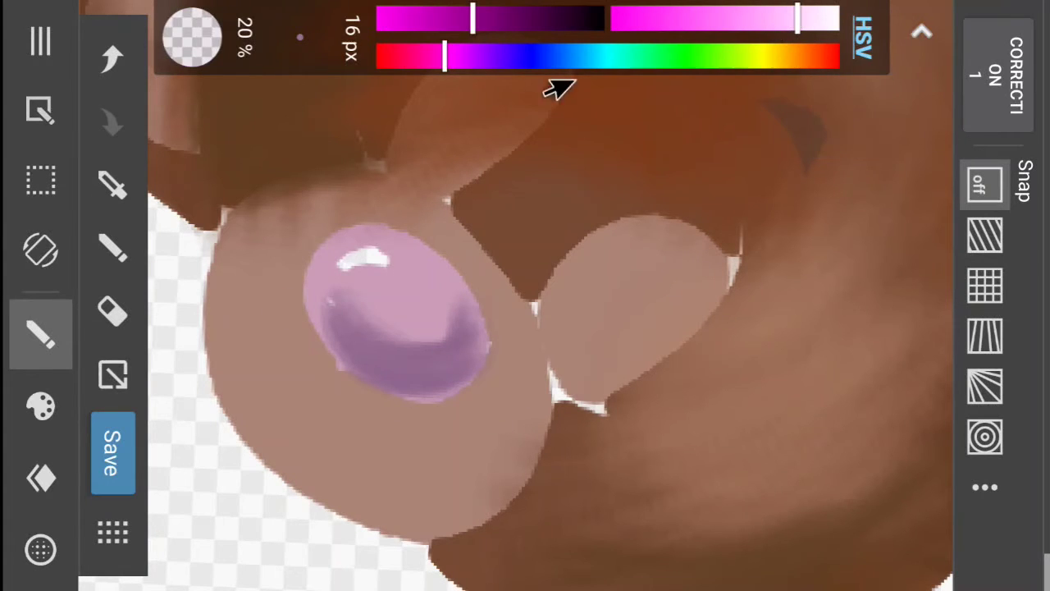
{"action": "left_click_drag", "start_coordinate": [433, 57], "coordinate": [443, 57]}
{"action": "left_click_drag", "start_coordinate": [414, 20], "coordinate": [398, 24]}
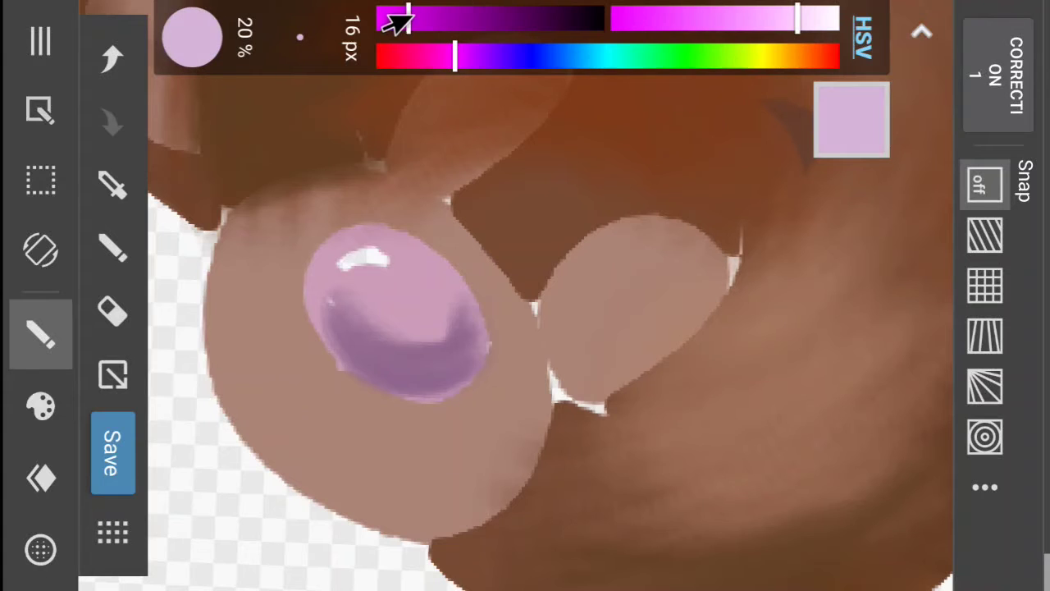
{"action": "mouse_move", "coordinate": [393, 333]}
{"action": "left_mouse_down"}
{"action": "mouse_move", "coordinate": [445, 312]}
{"action": "mouse_move", "coordinate": [355, 319]}
{"action": "mouse_move", "coordinate": [402, 348]}
{"action": "mouse_move", "coordinate": [353, 313]}
{"action": "mouse_move", "coordinate": [454, 335]}
{"action": "mouse_move", "coordinate": [362, 343]}
{"action": "mouse_move", "coordinate": [420, 359]}
{"action": "mouse_move", "coordinate": [438, 344]}
{"action": "mouse_move", "coordinate": [360, 334]}
{"action": "mouse_move", "coordinate": [465, 345]}
{"action": "mouse_move", "coordinate": [431, 368]}
{"action": "mouse_move", "coordinate": [387, 353]}
{"action": "mouse_move", "coordinate": [463, 331]}
{"action": "mouse_move", "coordinate": [451, 364]}
{"action": "mouse_move", "coordinate": [371, 311]}
{"action": "mouse_move", "coordinate": [432, 354]}
{"action": "mouse_move", "coordinate": [441, 304]}
{"action": "mouse_move", "coordinate": [461, 326]}
{"action": "mouse_move", "coordinate": [452, 288]}
{"action": "mouse_move", "coordinate": [389, 263]}
{"action": "mouse_move", "coordinate": [429, 302]}
{"action": "mouse_move", "coordinate": [351, 250]}
{"action": "mouse_move", "coordinate": [331, 264]}
{"action": "mouse_move", "coordinate": [417, 290]}
{"action": "mouse_move", "coordinate": [341, 257]}
{"action": "mouse_move", "coordinate": [321, 289]}
{"action": "mouse_move", "coordinate": [398, 246]}
{"action": "mouse_move", "coordinate": [418, 304]}
{"action": "mouse_move", "coordinate": [391, 275]}
{"action": "mouse_move", "coordinate": [405, 317]}
{"action": "mouse_move", "coordinate": [372, 273]}
{"action": "mouse_move", "coordinate": [402, 310]}
{"action": "mouse_move", "coordinate": [355, 300]}
{"action": "mouse_move", "coordinate": [430, 338]}
{"action": "mouse_move", "coordinate": [383, 351]}
{"action": "mouse_move", "coordinate": [404, 355]}
{"action": "mouse_move", "coordinate": [470, 324]}
{"action": "mouse_move", "coordinate": [441, 363]}
{"action": "mouse_move", "coordinate": [379, 326]}
{"action": "left_mouse_up"}
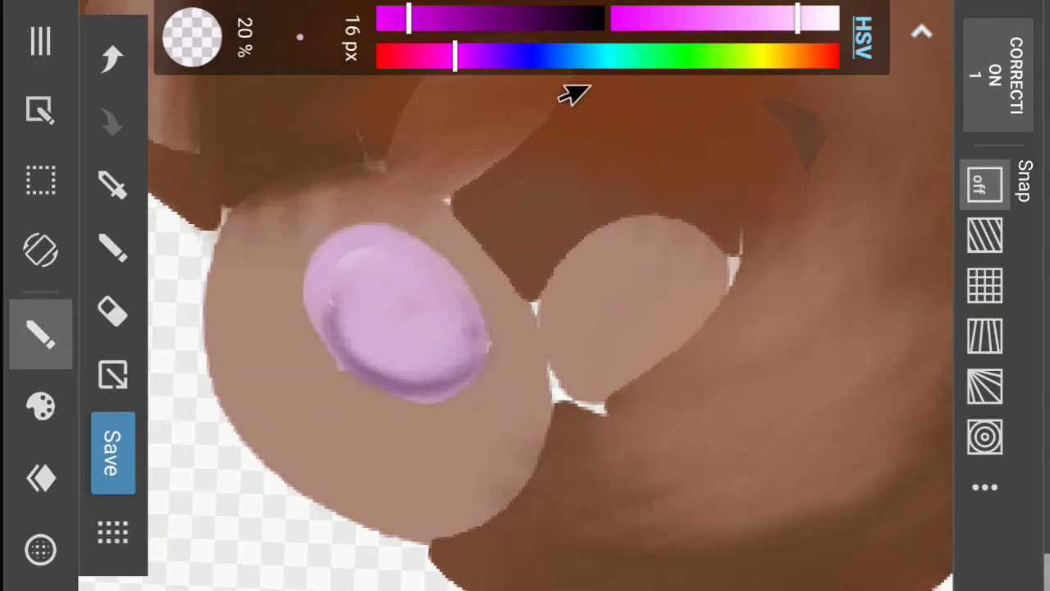
- Shift the hue to a warmer pink and brush it over the whole nose
{"action": "left_click_drag", "start_coordinate": [410, 61], "coordinate": [411, 58]}
{"action": "left_click_drag", "start_coordinate": [731, 33], "coordinate": [742, 32]}
{"action": "mouse_move", "coordinate": [343, 363]}
{"action": "left_mouse_down"}
{"action": "mouse_move", "coordinate": [309, 300]}
{"action": "mouse_move", "coordinate": [430, 348]}
{"action": "mouse_move", "coordinate": [460, 346]}
{"action": "mouse_move", "coordinate": [432, 299]}
{"action": "mouse_move", "coordinate": [341, 247]}
{"action": "mouse_move", "coordinate": [400, 245]}
{"action": "left_mouse_up"}
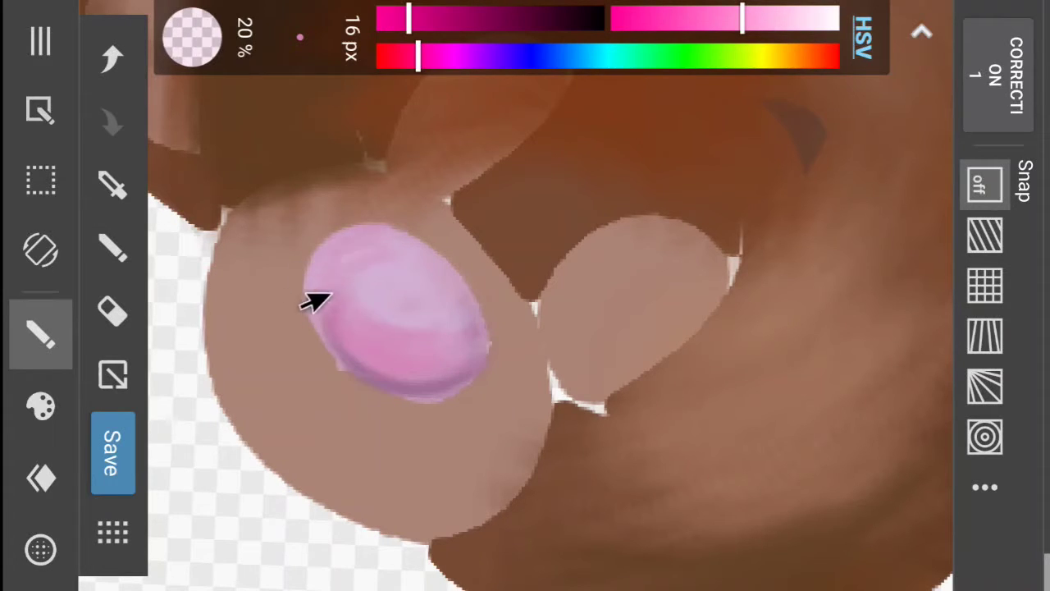
{"action": "mouse_move", "coordinate": [315, 300]}
{"action": "left_mouse_down"}
{"action": "mouse_move", "coordinate": [358, 246]}
{"action": "mouse_move", "coordinate": [342, 330]}
{"action": "mouse_move", "coordinate": [359, 246]}
{"action": "mouse_move", "coordinate": [345, 328]}
{"action": "mouse_move", "coordinate": [341, 257]}
{"action": "mouse_move", "coordinate": [431, 308]}
{"action": "mouse_move", "coordinate": [383, 253]}
{"action": "mouse_move", "coordinate": [422, 258]}
{"action": "mouse_move", "coordinate": [459, 335]}
{"action": "mouse_move", "coordinate": [365, 254]}
{"action": "mouse_move", "coordinate": [444, 262]}
{"action": "mouse_move", "coordinate": [453, 327]}
{"action": "left_mouse_up"}
{"action": "mouse_move", "coordinate": [321, 276]}
{"action": "left_mouse_down"}
{"action": "mouse_move", "coordinate": [438, 299]}
{"action": "mouse_move", "coordinate": [356, 296]}
{"action": "mouse_move", "coordinate": [388, 291]}
{"action": "mouse_move", "coordinate": [371, 303]}
{"action": "mouse_move", "coordinate": [430, 318]}
{"action": "left_mouse_up"}
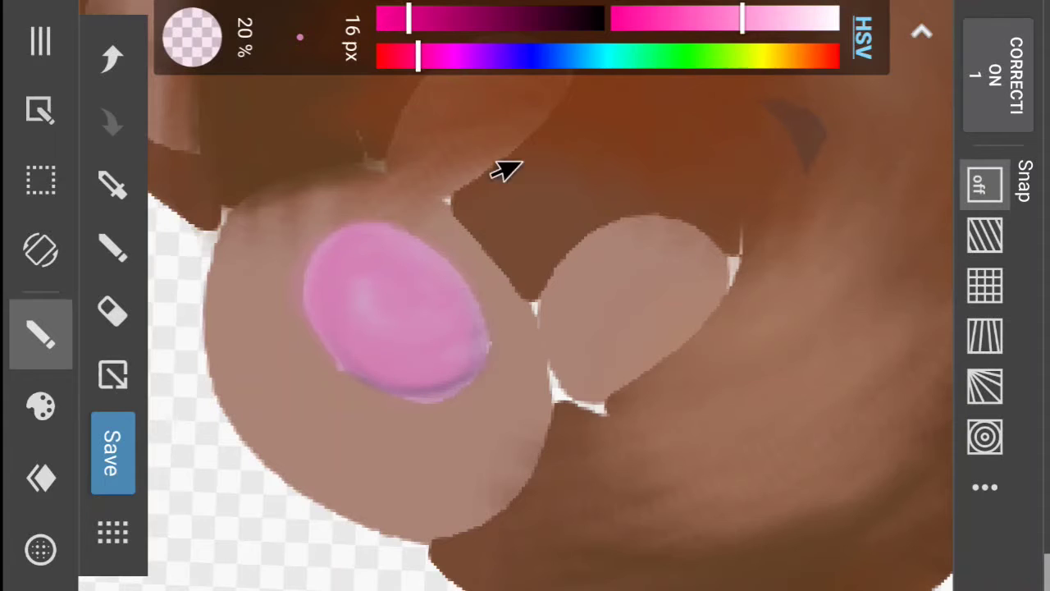
- Shade the nose's lower rim with a more saturated pink and blend a lighter pink over its centre
{"action": "left_click", "coordinate": [669, 19]}
{"action": "mouse_move", "coordinate": [455, 382]}
{"action": "left_mouse_down"}
{"action": "mouse_move", "coordinate": [398, 386]}
{"action": "mouse_move", "coordinate": [450, 369]}
{"action": "mouse_move", "coordinate": [356, 364]}
{"action": "mouse_move", "coordinate": [320, 326]}
{"action": "mouse_move", "coordinate": [441, 368]}
{"action": "mouse_move", "coordinate": [392, 392]}
{"action": "mouse_move", "coordinate": [412, 378]}
{"action": "mouse_move", "coordinate": [388, 380]}
{"action": "mouse_move", "coordinate": [314, 340]}
{"action": "mouse_move", "coordinate": [408, 301]}
{"action": "mouse_move", "coordinate": [452, 312]}
{"action": "mouse_move", "coordinate": [459, 328]}
{"action": "mouse_move", "coordinate": [432, 365]}
{"action": "left_mouse_up"}
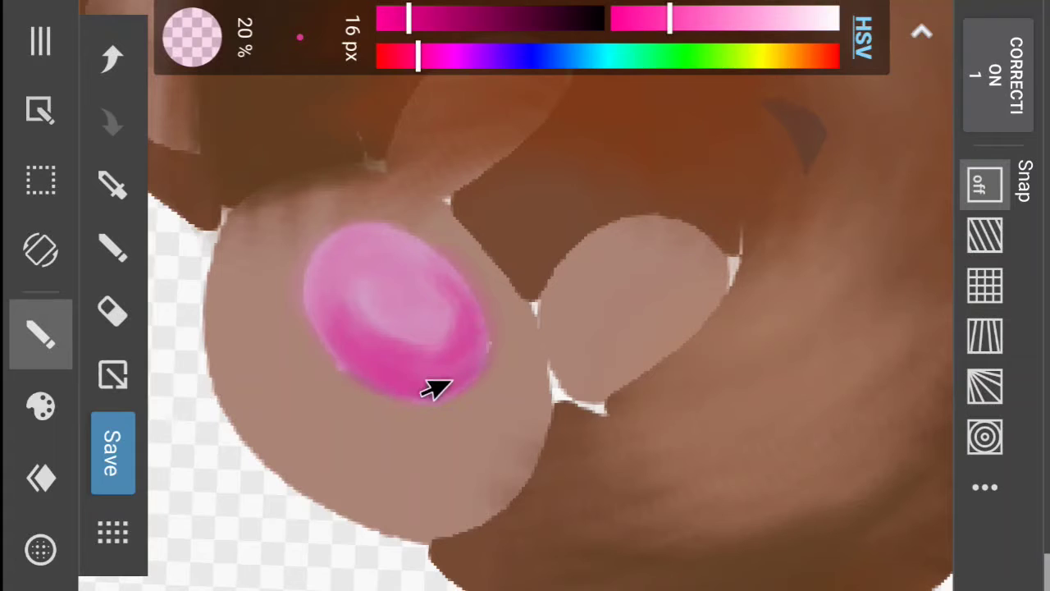
{"action": "left_click_drag", "start_coordinate": [716, 23], "coordinate": [770, 23]}
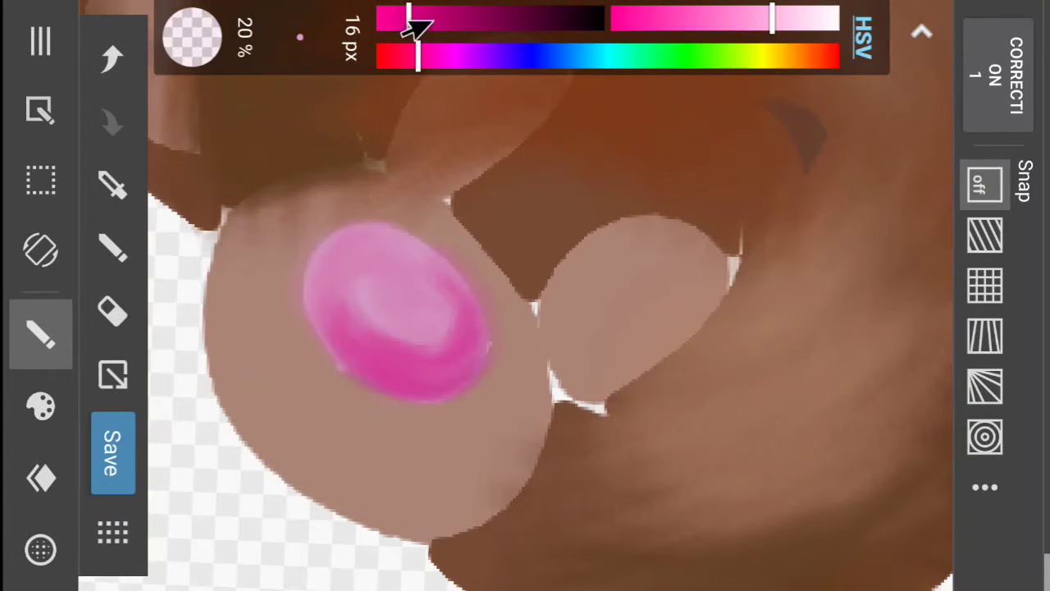
{"action": "left_click_drag", "start_coordinate": [408, 25], "coordinate": [387, 28]}
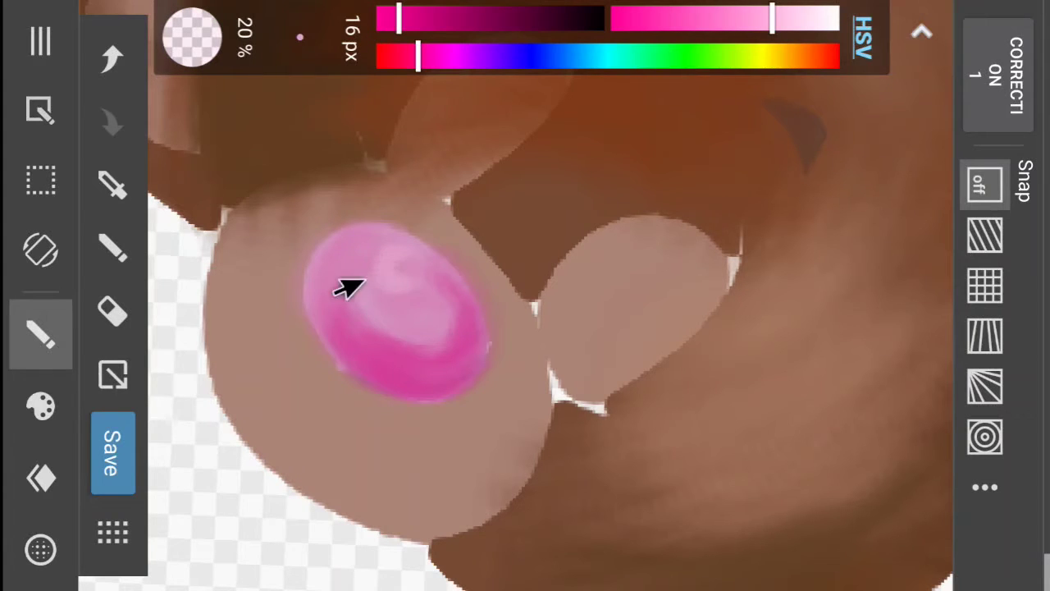
{"action": "mouse_move", "coordinate": [344, 298]}
{"action": "left_mouse_down"}
{"action": "mouse_move", "coordinate": [393, 255]}
{"action": "mouse_move", "coordinate": [368, 303]}
{"action": "mouse_move", "coordinate": [384, 254]}
{"action": "mouse_move", "coordinate": [366, 312]}
{"action": "mouse_move", "coordinate": [390, 258]}
{"action": "mouse_move", "coordinate": [414, 281]}
{"action": "left_mouse_up"}
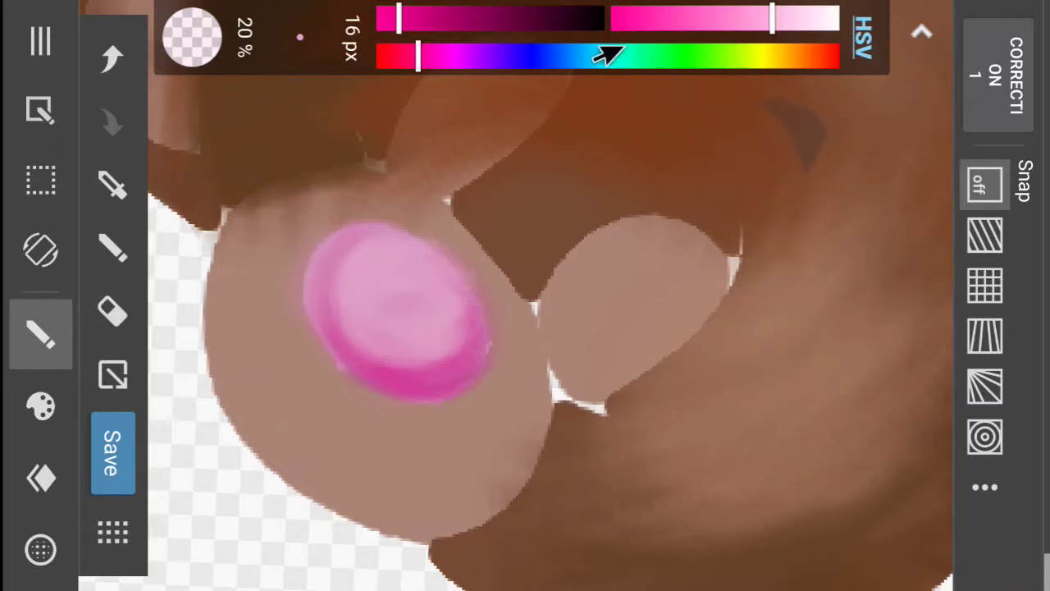
- Try a darker, muted pink along the nose's upper edge and undo the stroke
{"action": "left_click_drag", "start_coordinate": [393, 21], "coordinate": [447, 21]}
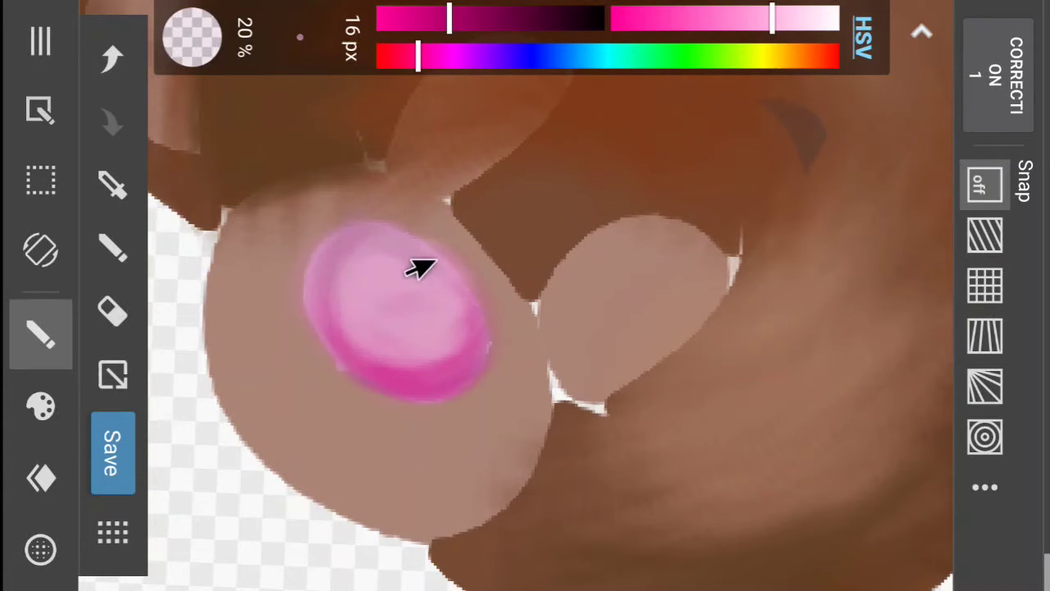
{"action": "left_click", "coordinate": [109, 59]}
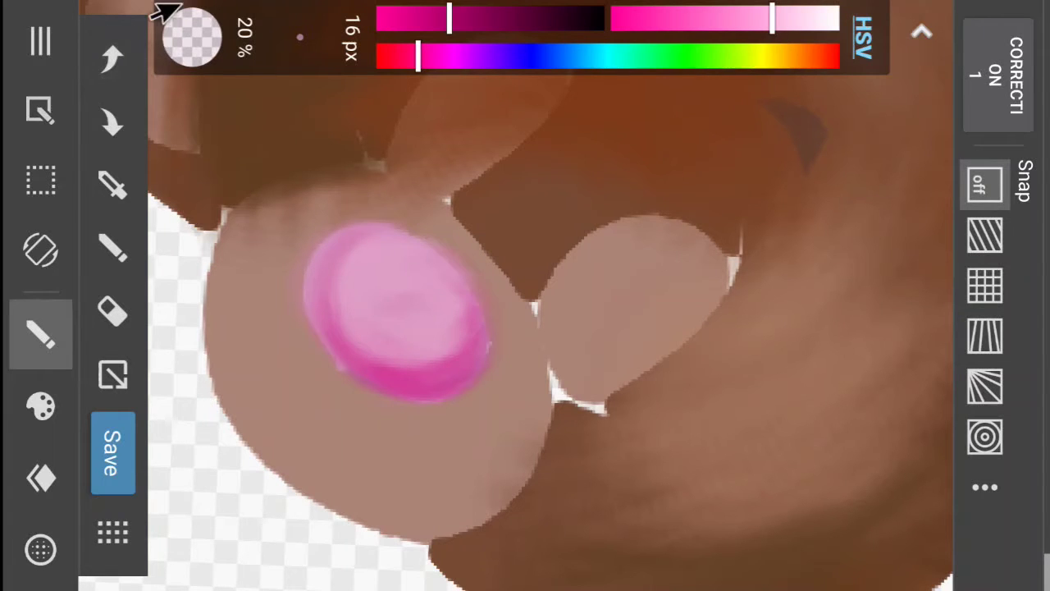
{"action": "scroll", "coordinate": [549, 312], "scroll_direction": "down", "scroll_amount": 5}
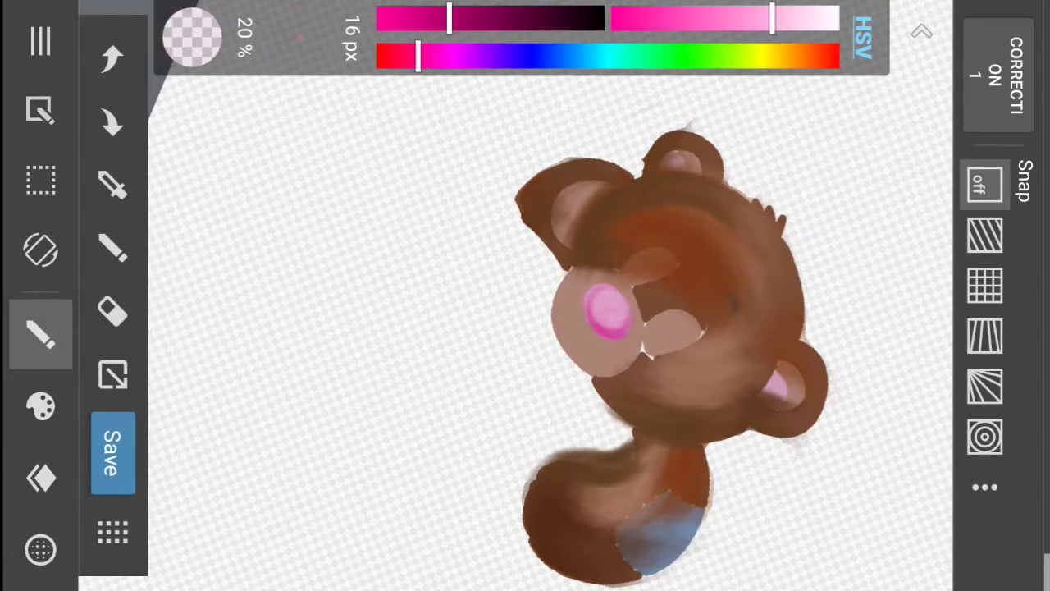
- Sample the muzzle's pale brown and turn it into a slightly darker, more saturated reddish brown
{"action": "scroll", "coordinate": [671, 281], "scroll_direction": "up", "scroll_amount": 5}
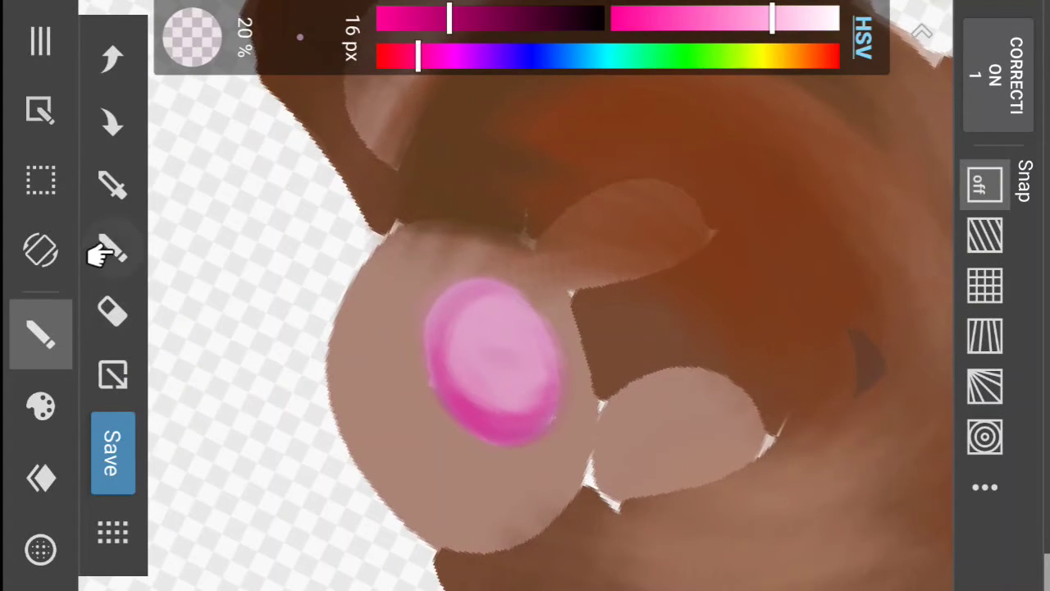
{"action": "left_click", "coordinate": [113, 185]}
{"action": "left_click", "coordinate": [402, 424]}
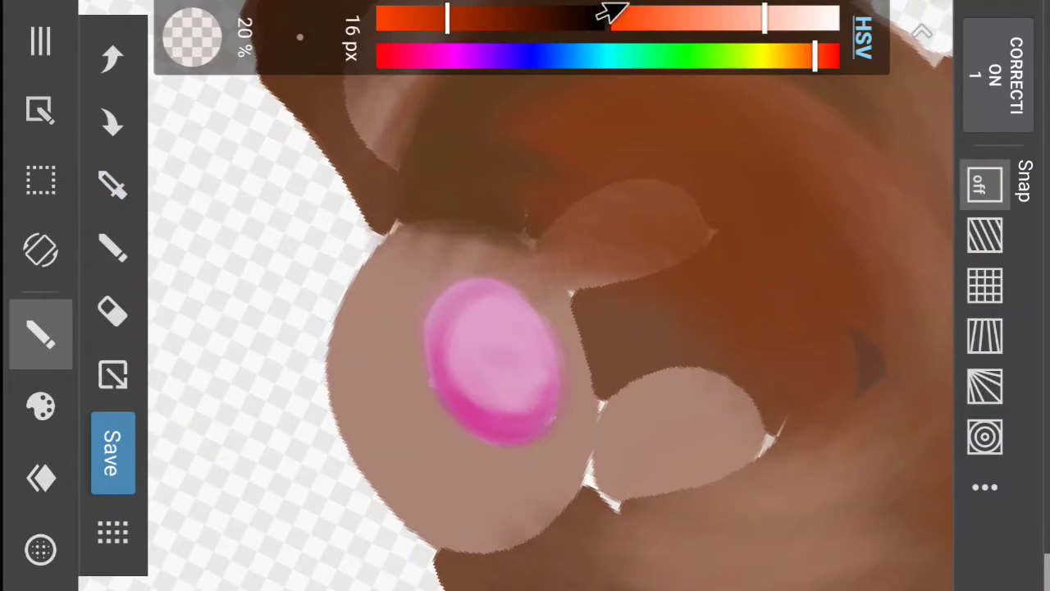
{"action": "left_click_drag", "start_coordinate": [492, 27], "coordinate": [444, 50]}
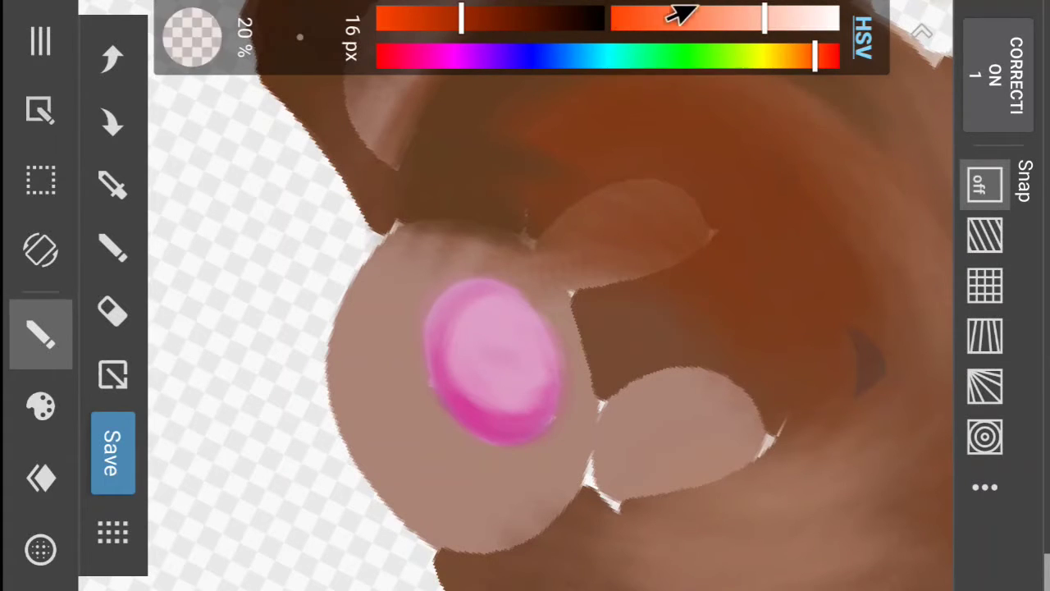
{"action": "left_click_drag", "start_coordinate": [680, 14], "coordinate": [704, 29]}
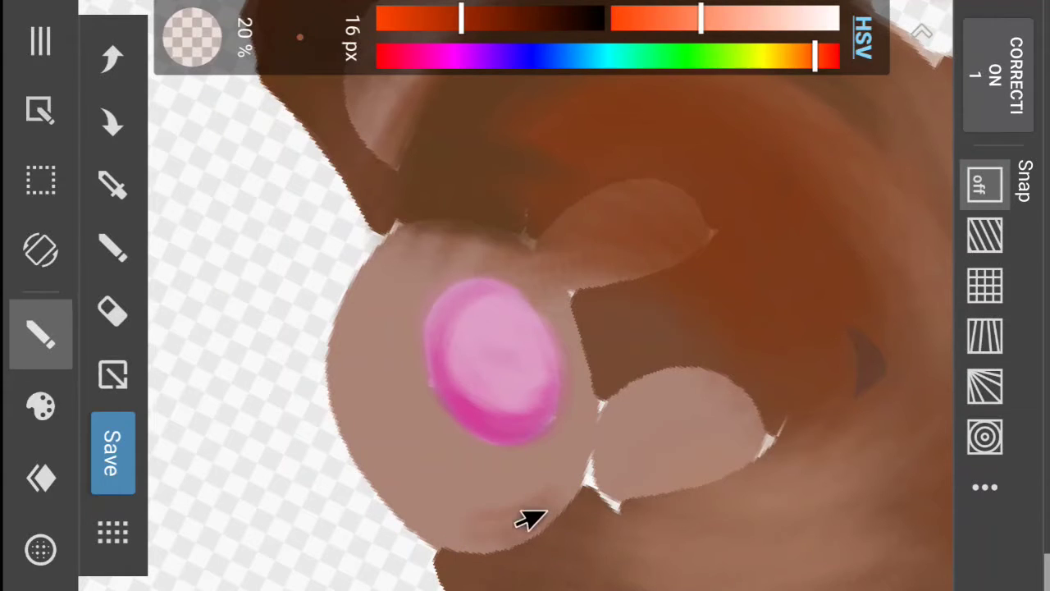
- Widen the brush to 35 px and softly shade the muzzle's lower and outer rim with the reddish brown
{"action": "mouse_move", "coordinate": [529, 519]}
{"action": "left_mouse_down"}
{"action": "mouse_move", "coordinate": [426, 508]}
{"action": "mouse_move", "coordinate": [523, 522]}
{"action": "mouse_move", "coordinate": [406, 494]}
{"action": "mouse_move", "coordinate": [447, 531]}
{"action": "mouse_move", "coordinate": [404, 510]}
{"action": "mouse_move", "coordinate": [380, 459]}
{"action": "mouse_move", "coordinate": [383, 495]}
{"action": "mouse_move", "coordinate": [352, 402]}
{"action": "left_mouse_up"}
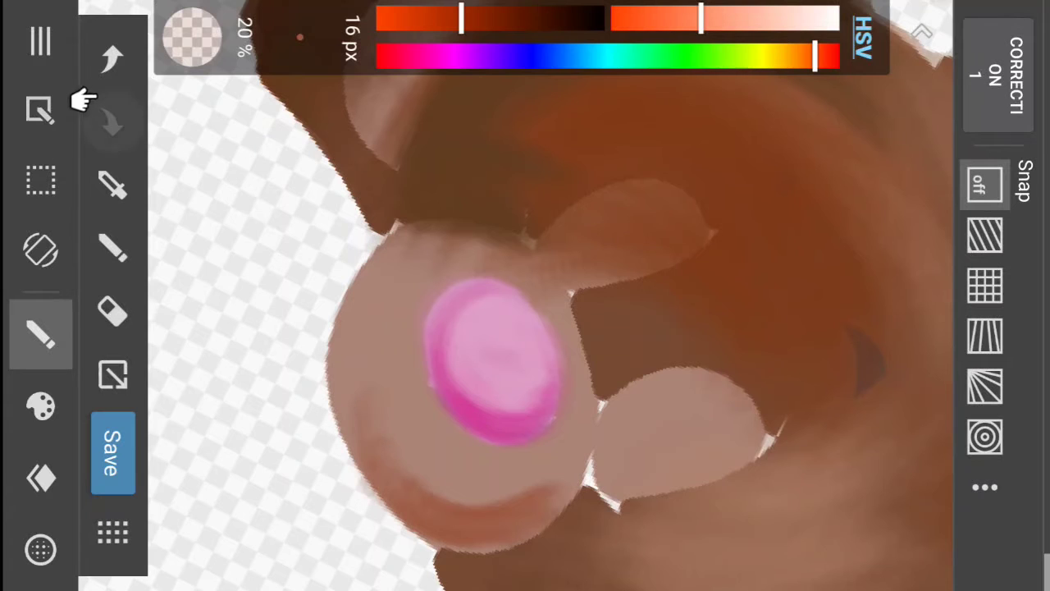
{"action": "left_click", "coordinate": [112, 56]}
{"action": "left_click_drag", "start_coordinate": [295, 40], "coordinate": [320, 56]}
{"action": "mouse_move", "coordinate": [539, 470]}
{"action": "left_mouse_down"}
{"action": "mouse_move", "coordinate": [476, 511]}
{"action": "mouse_move", "coordinate": [553, 469]}
{"action": "mouse_move", "coordinate": [422, 518]}
{"action": "mouse_move", "coordinate": [382, 464]}
{"action": "mouse_move", "coordinate": [353, 456]}
{"action": "mouse_move", "coordinate": [344, 321]}
{"action": "left_mouse_up"}
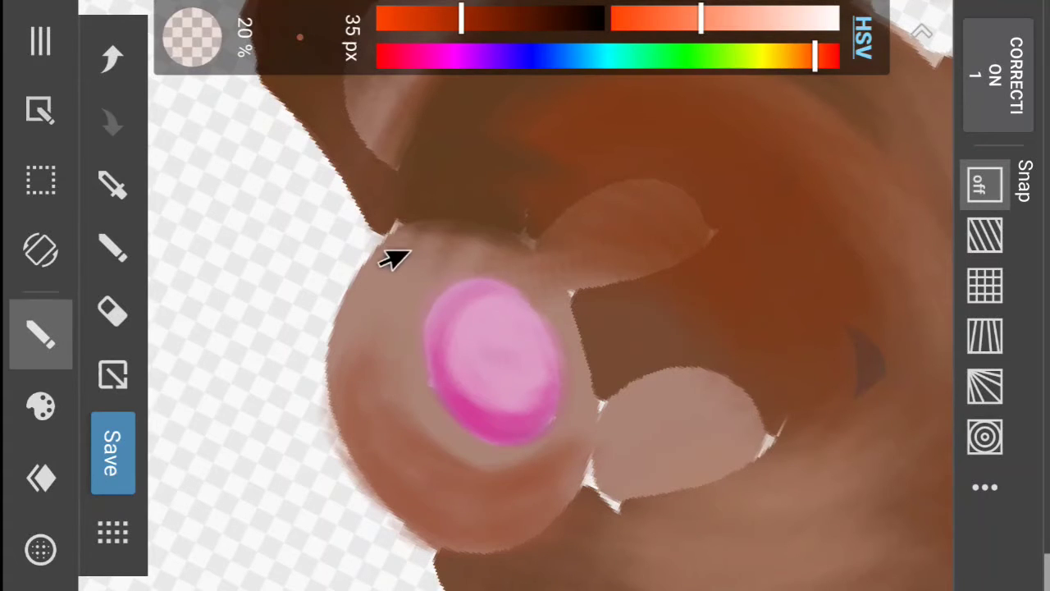
{"action": "mouse_move", "coordinate": [382, 254]}
{"action": "left_mouse_down"}
{"action": "mouse_move", "coordinate": [333, 300]}
{"action": "mouse_move", "coordinate": [382, 280]}
{"action": "left_mouse_up"}
{"action": "left_click", "coordinate": [111, 58]}
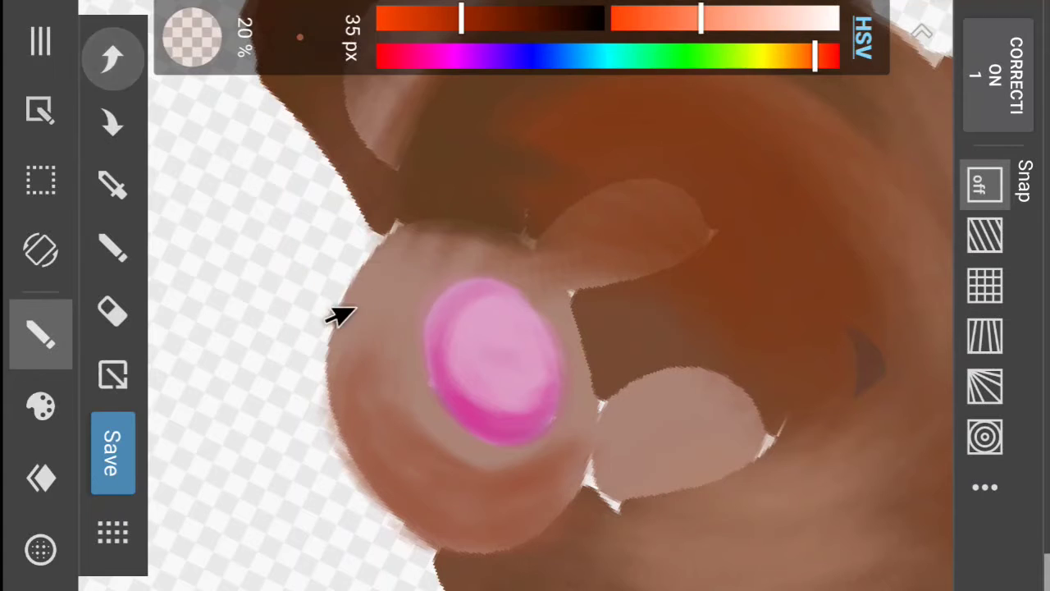
{"action": "mouse_move", "coordinate": [353, 284]}
{"action": "left_mouse_down"}
{"action": "mouse_move", "coordinate": [343, 318]}
{"action": "mouse_move", "coordinate": [356, 405]}
{"action": "left_mouse_up"}
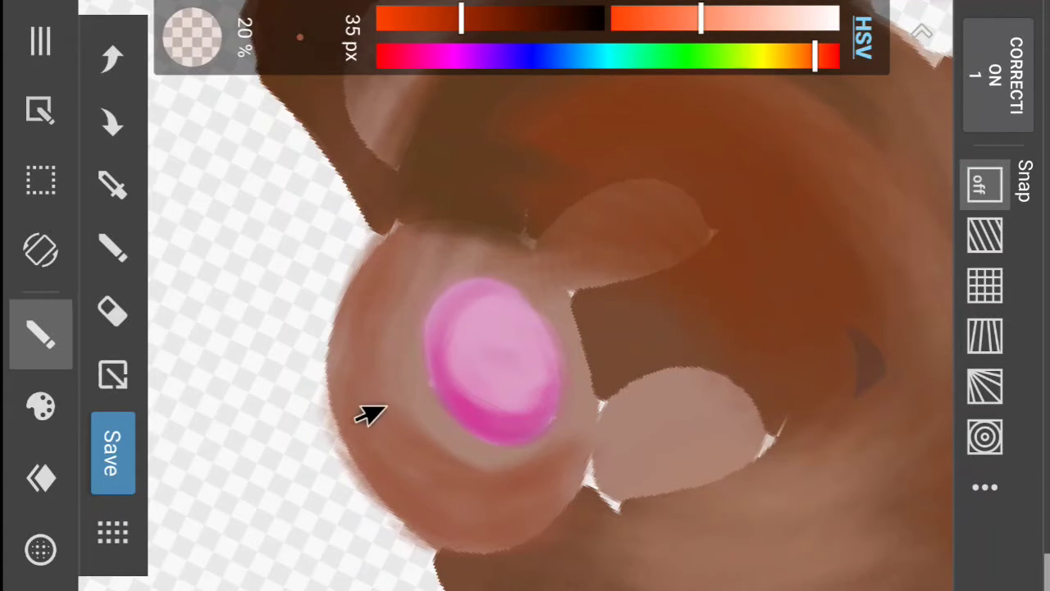
{"action": "left_click_drag", "start_coordinate": [509, 480], "coordinate": [520, 484]}
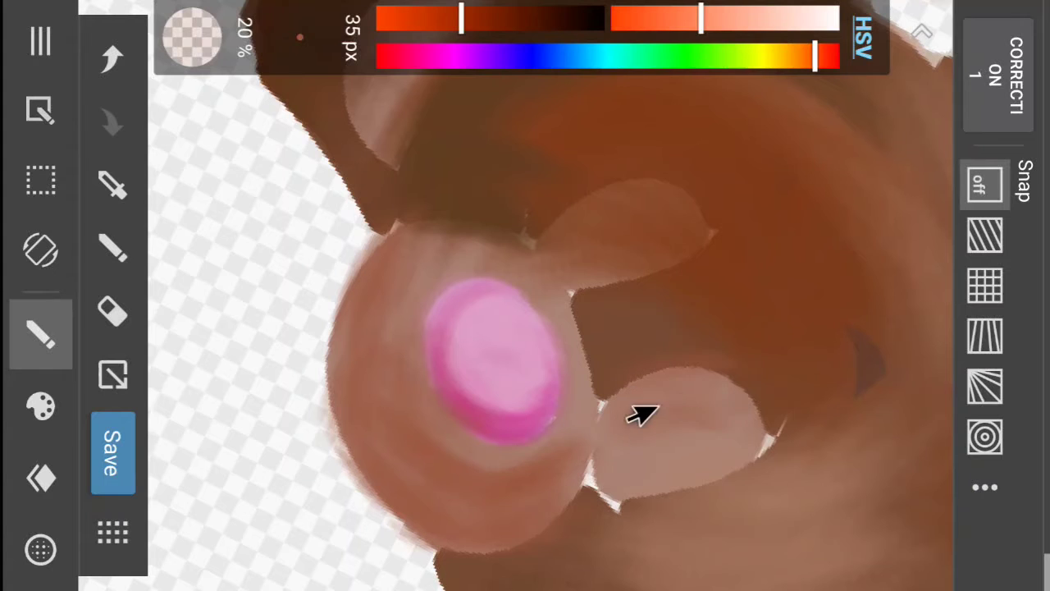
- Try shading the two oval patches beside the muzzle with the same reddish brown, and undo the last stroke
{"action": "left_click_drag", "start_coordinate": [701, 397], "coordinate": [629, 428]}
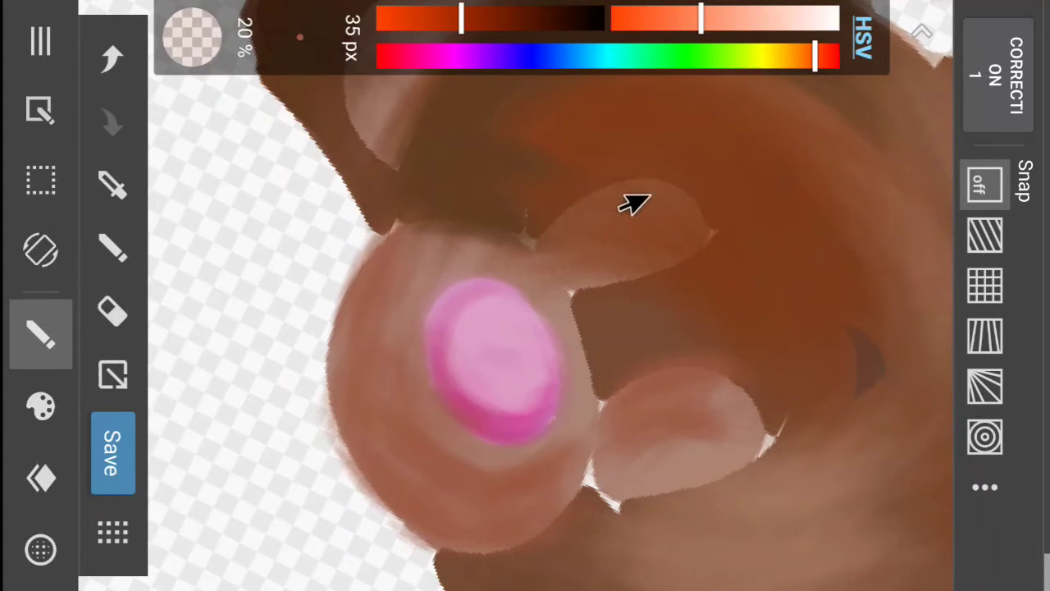
{"action": "left_click", "coordinate": [111, 58]}
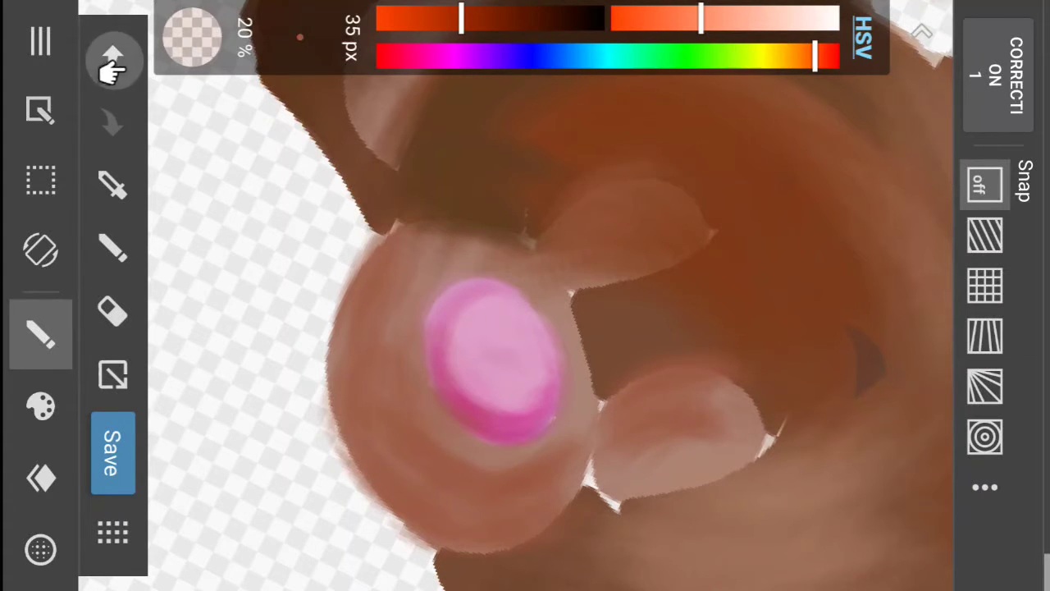
- Reduce the eraser to 77 px and erase the shading from both oval patches beside the muzzle
{"action": "left_click", "coordinate": [113, 312]}
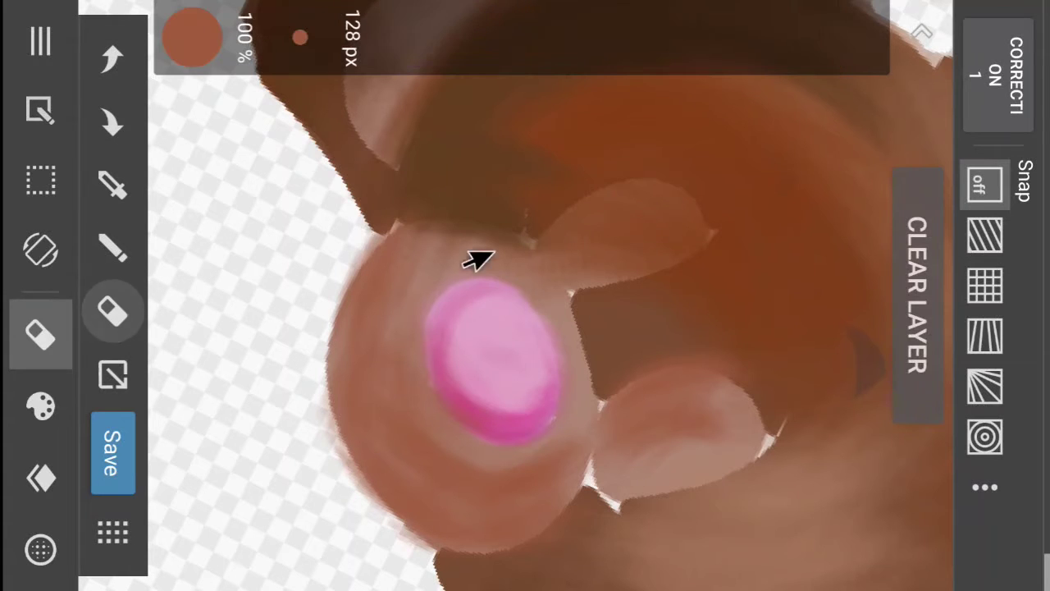
{"action": "left_click_drag", "start_coordinate": [649, 234], "coordinate": [611, 225]}
{"action": "left_click", "coordinate": [111, 57]}
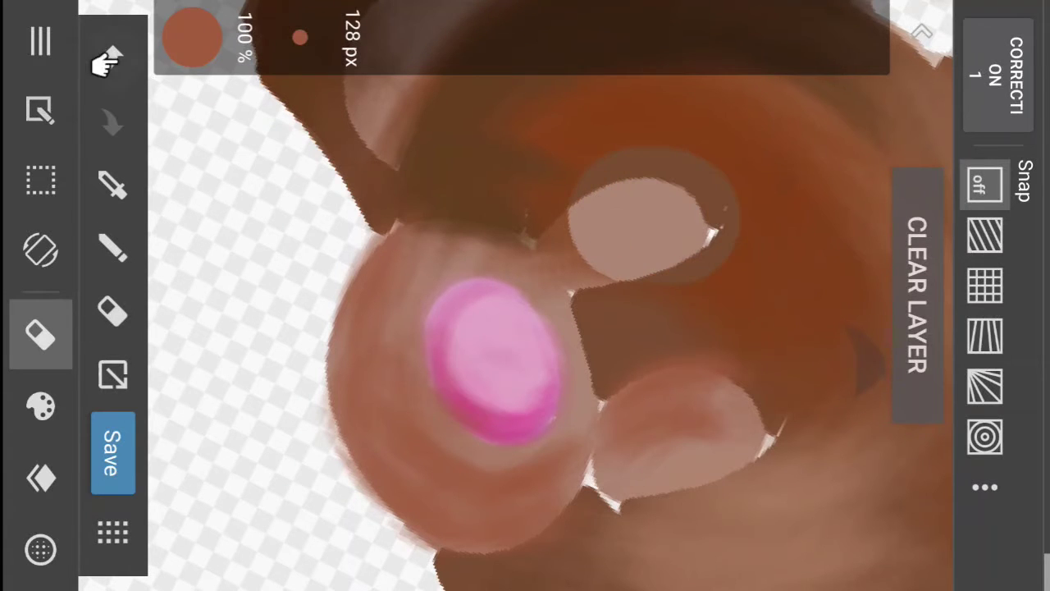
{"action": "left_click_drag", "start_coordinate": [281, 42], "coordinate": [210, 66]}
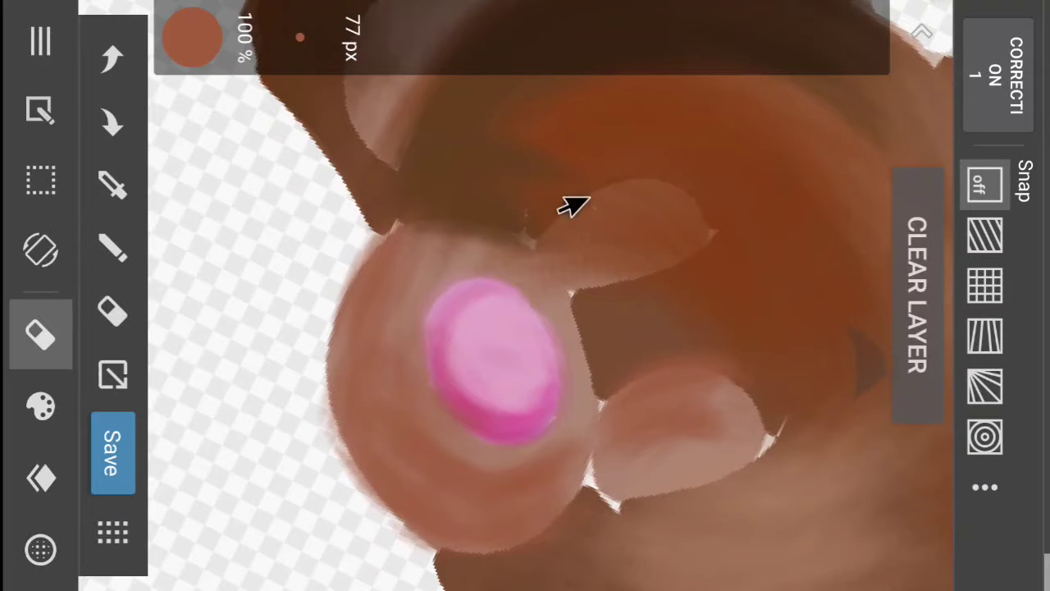
{"action": "mouse_move", "coordinate": [632, 218]}
{"action": "left_mouse_down"}
{"action": "mouse_move", "coordinate": [662, 212]}
{"action": "mouse_move", "coordinate": [613, 212]}
{"action": "mouse_move", "coordinate": [584, 225]}
{"action": "mouse_move", "coordinate": [578, 252]}
{"action": "mouse_move", "coordinate": [651, 229]}
{"action": "mouse_move", "coordinate": [573, 258]}
{"action": "mouse_move", "coordinate": [674, 229]}
{"action": "mouse_move", "coordinate": [643, 221]}
{"action": "mouse_move", "coordinate": [675, 220]}
{"action": "mouse_move", "coordinate": [604, 222]}
{"action": "left_mouse_up"}
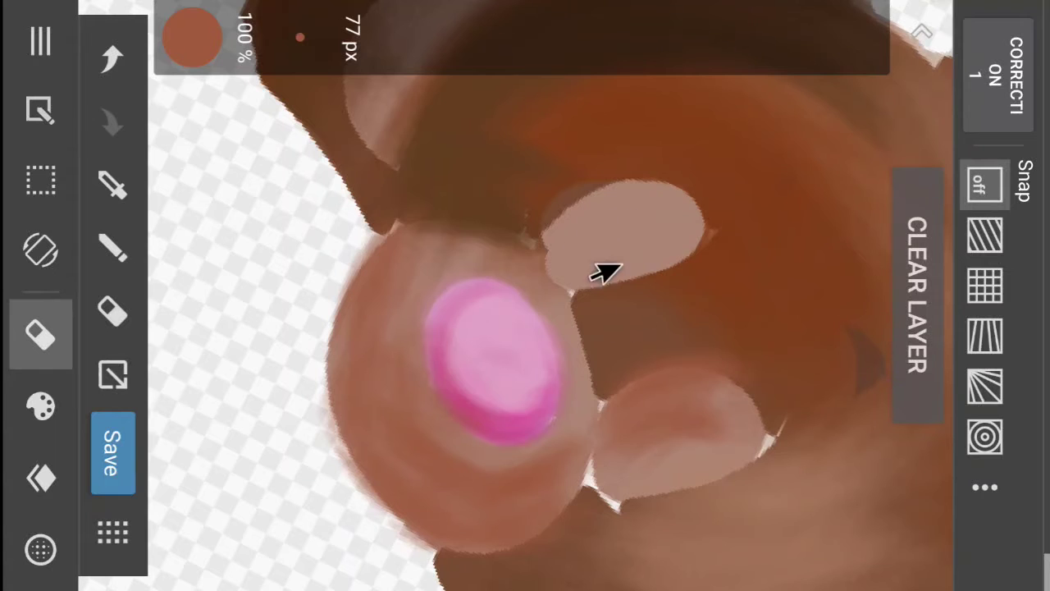
{"action": "mouse_move", "coordinate": [694, 447]}
{"action": "left_mouse_down"}
{"action": "mouse_move", "coordinate": [650, 422]}
{"action": "mouse_move", "coordinate": [696, 420]}
{"action": "mouse_move", "coordinate": [683, 404]}
{"action": "mouse_move", "coordinate": [623, 410]}
{"action": "mouse_move", "coordinate": [672, 401]}
{"action": "mouse_move", "coordinate": [694, 433]}
{"action": "mouse_move", "coordinate": [647, 454]}
{"action": "mouse_move", "coordinate": [683, 450]}
{"action": "left_mouse_up"}
{"action": "mouse_move", "coordinate": [628, 474]}
{"action": "left_mouse_down"}
{"action": "mouse_move", "coordinate": [610, 450]}
{"action": "mouse_move", "coordinate": [614, 422]}
{"action": "mouse_move", "coordinate": [701, 402]}
{"action": "mouse_move", "coordinate": [608, 405]}
{"action": "left_mouse_up"}
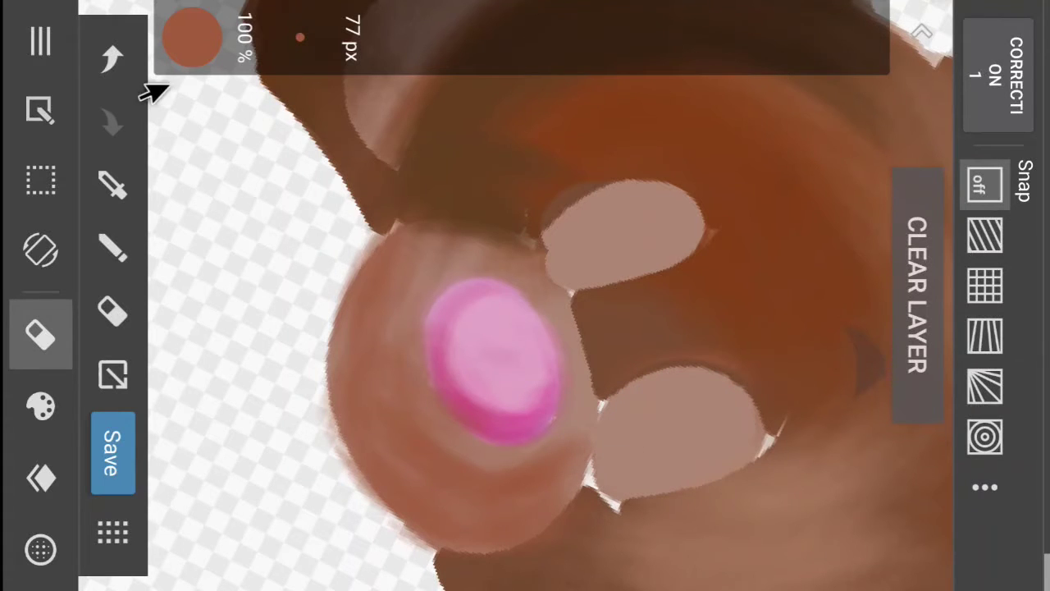
- Try reddish-brown brush strokes between the muzzle and the lower oval patch, and undo them
{"action": "left_click", "coordinate": [115, 244]}
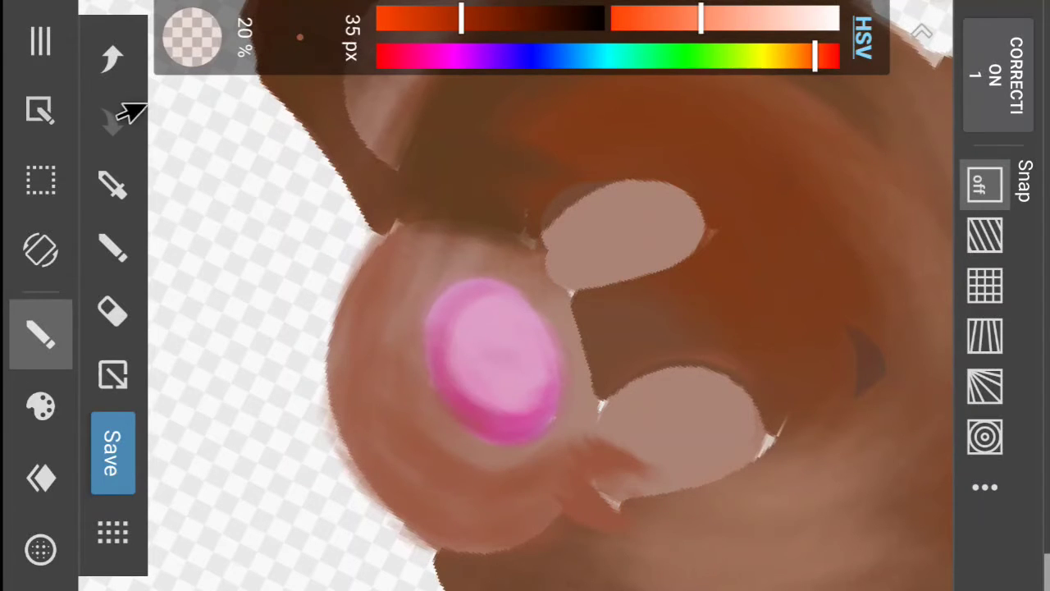
{"action": "left_click", "coordinate": [112, 57]}
{"action": "left_click", "coordinate": [106, 57]}
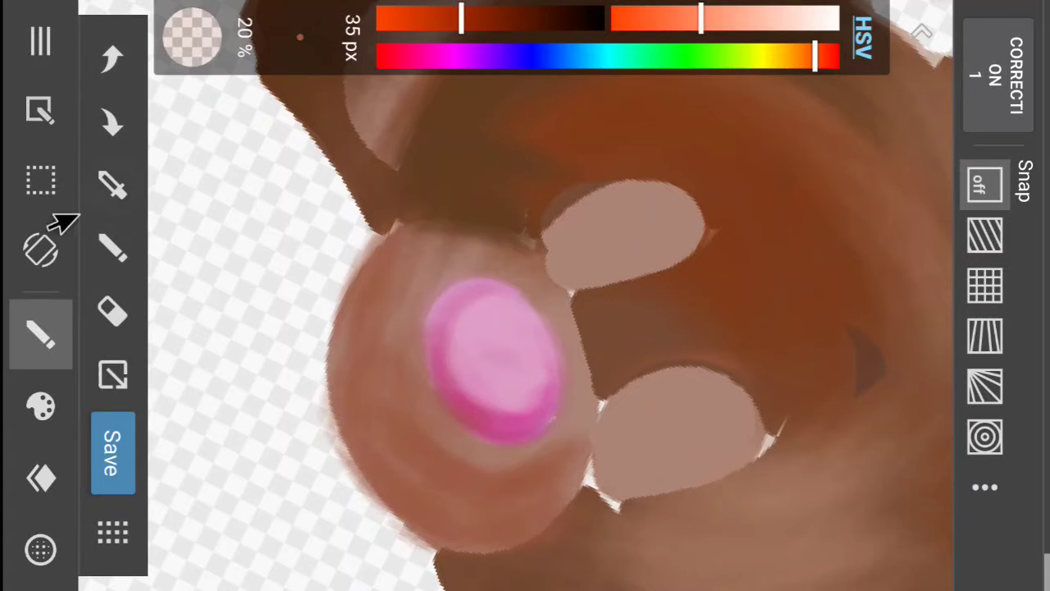
- Open the cloud brush library to add a new brush
{"action": "left_click", "coordinate": [41, 404]}
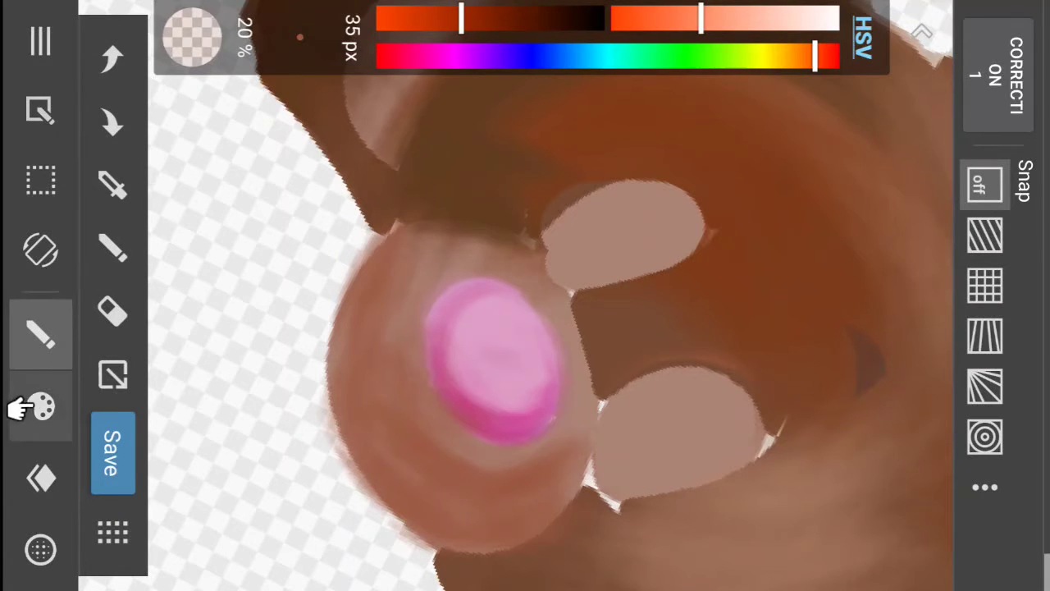
{"action": "left_click", "coordinate": [584, 546]}
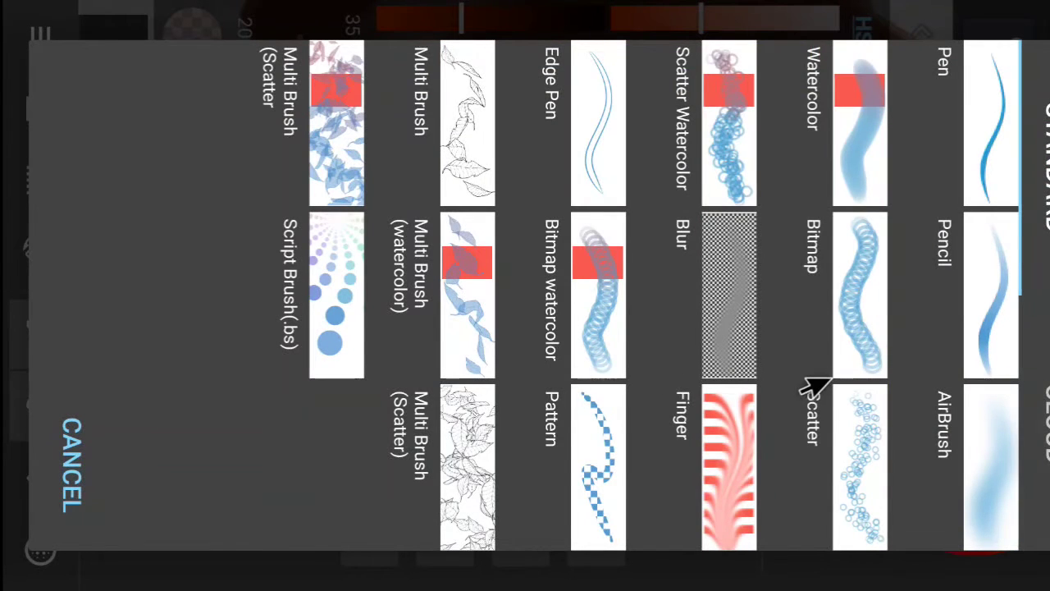
{"action": "left_click", "coordinate": [1036, 388]}
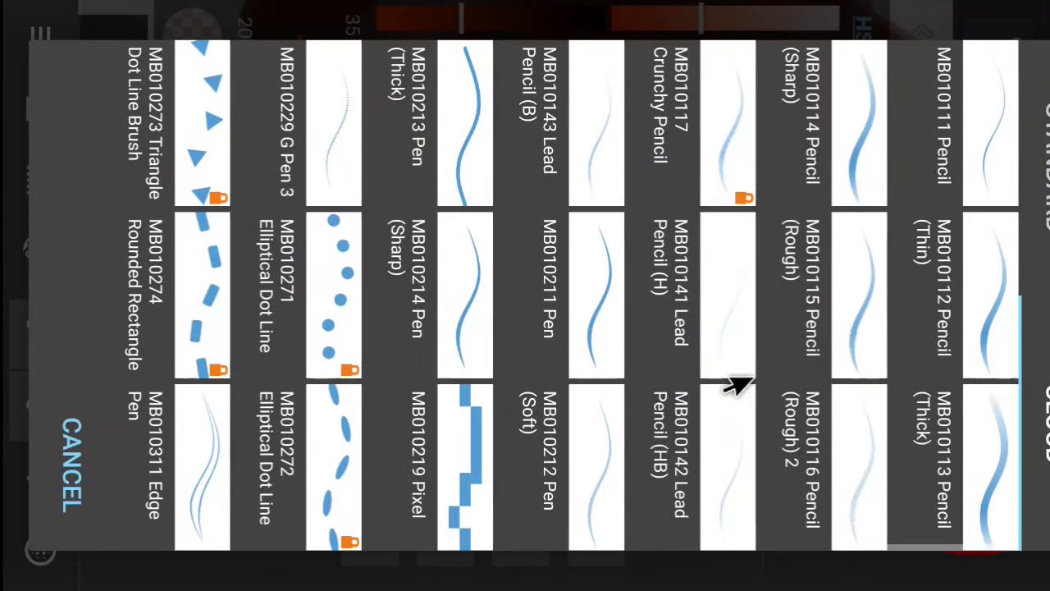
- Browse the cloud brushes and try to add the Shaggy Brush Premium
{"action": "left_click_drag", "start_coordinate": [523, 388], "coordinate": [828, 366]}
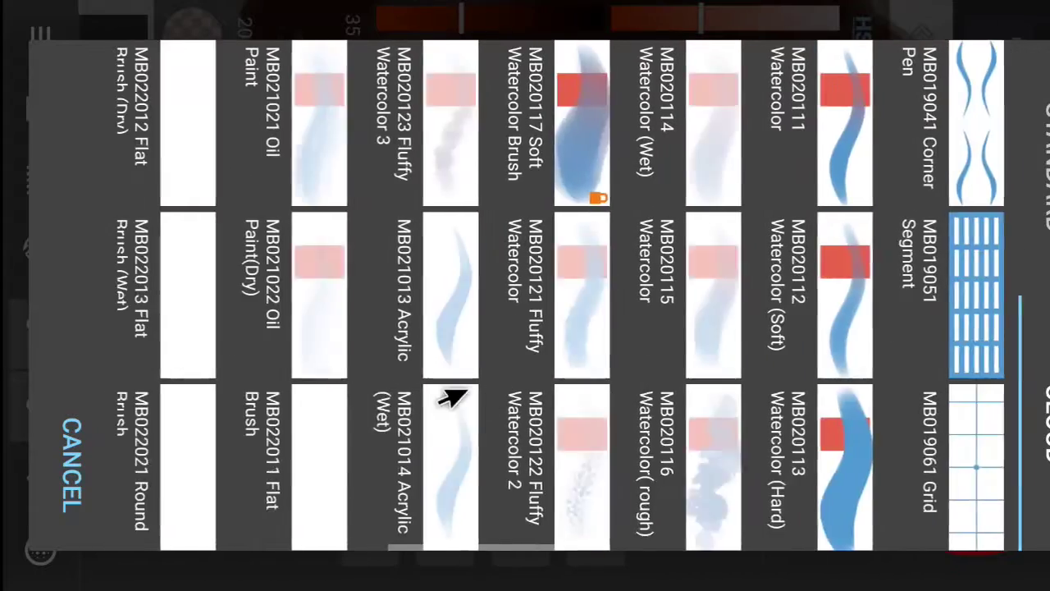
{"action": "left_click_drag", "start_coordinate": [465, 385], "coordinate": [661, 382]}
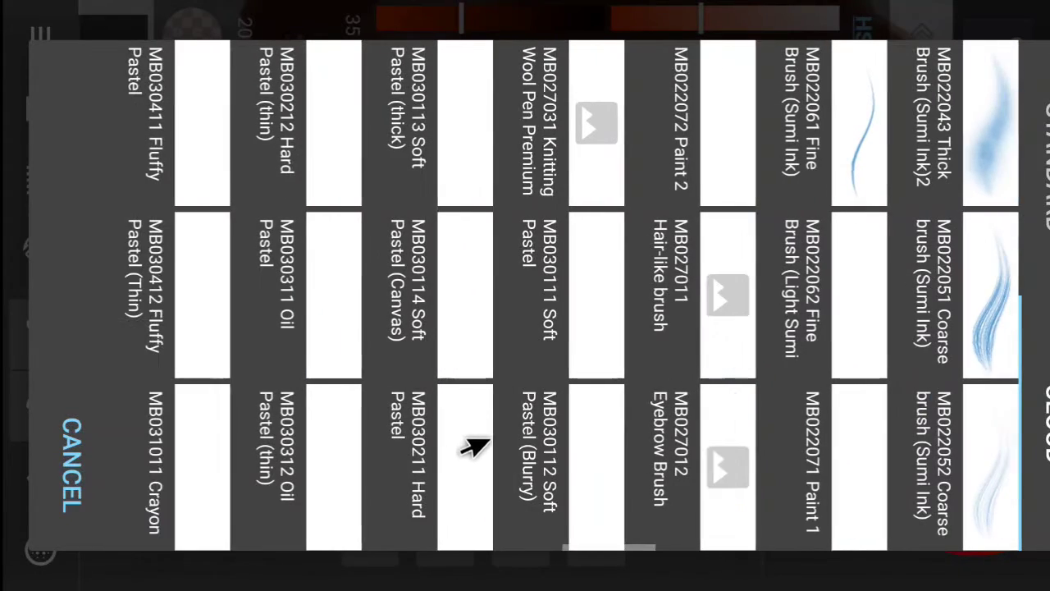
{"action": "mouse_move", "coordinate": [501, 429]}
{"action": "left_mouse_down"}
{"action": "mouse_move", "coordinate": [636, 402]}
{"action": "mouse_move", "coordinate": [804, 403]}
{"action": "left_mouse_up"}
{"action": "left_click_drag", "start_coordinate": [525, 393], "coordinate": [808, 389]}
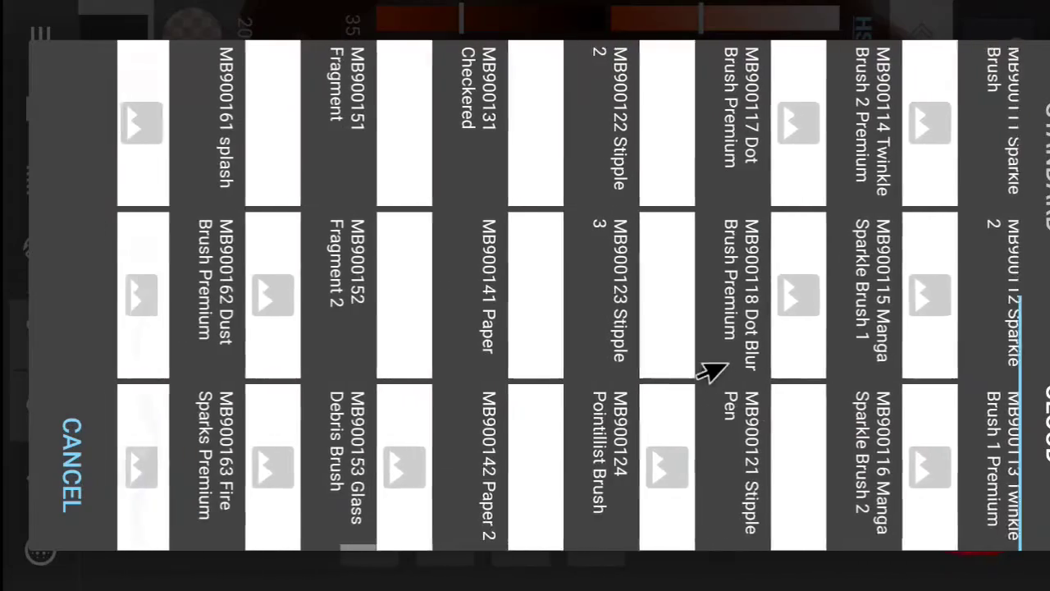
{"action": "left_click_drag", "start_coordinate": [715, 370], "coordinate": [514, 410]}
{"action": "left_click_drag", "start_coordinate": [587, 380], "coordinate": [698, 358]}
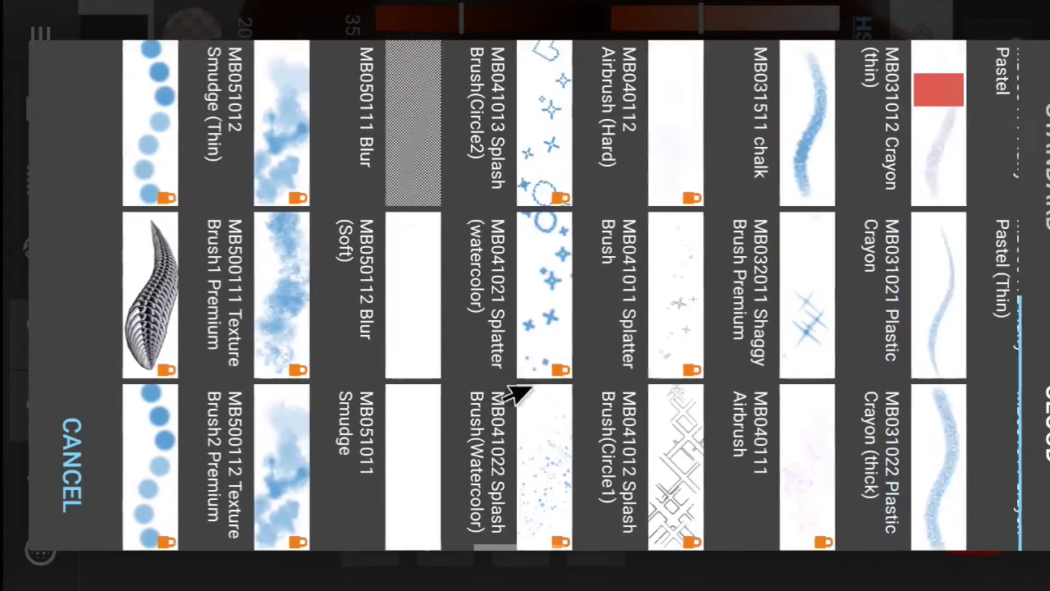
{"action": "mouse_move", "coordinate": [517, 393]}
{"action": "left_mouse_down"}
{"action": "mouse_move", "coordinate": [720, 347]}
{"action": "mouse_move", "coordinate": [556, 385]}
{"action": "left_mouse_up"}
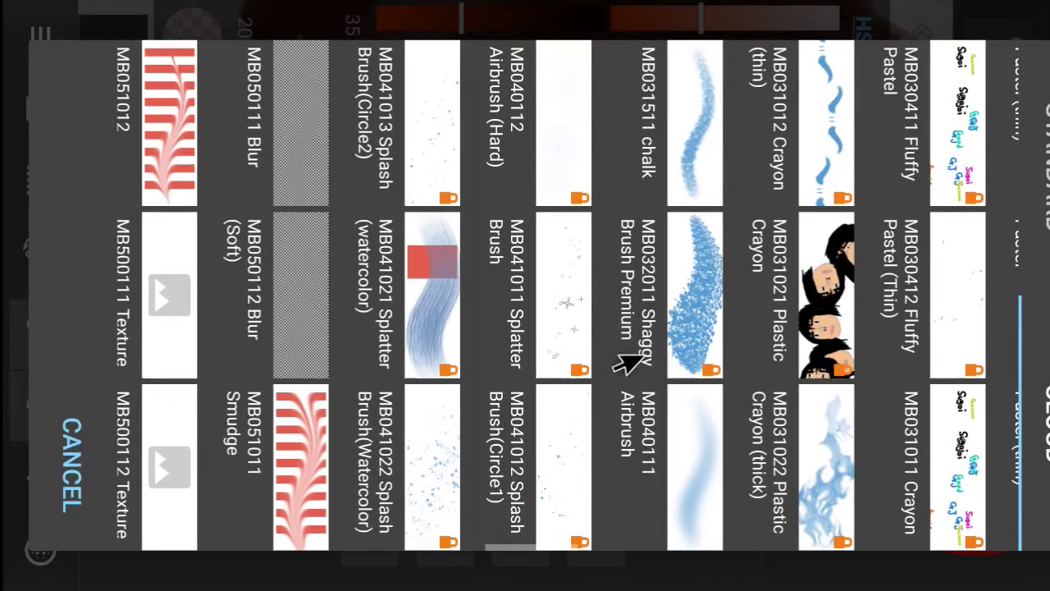
{"action": "left_click", "coordinate": [668, 341]}
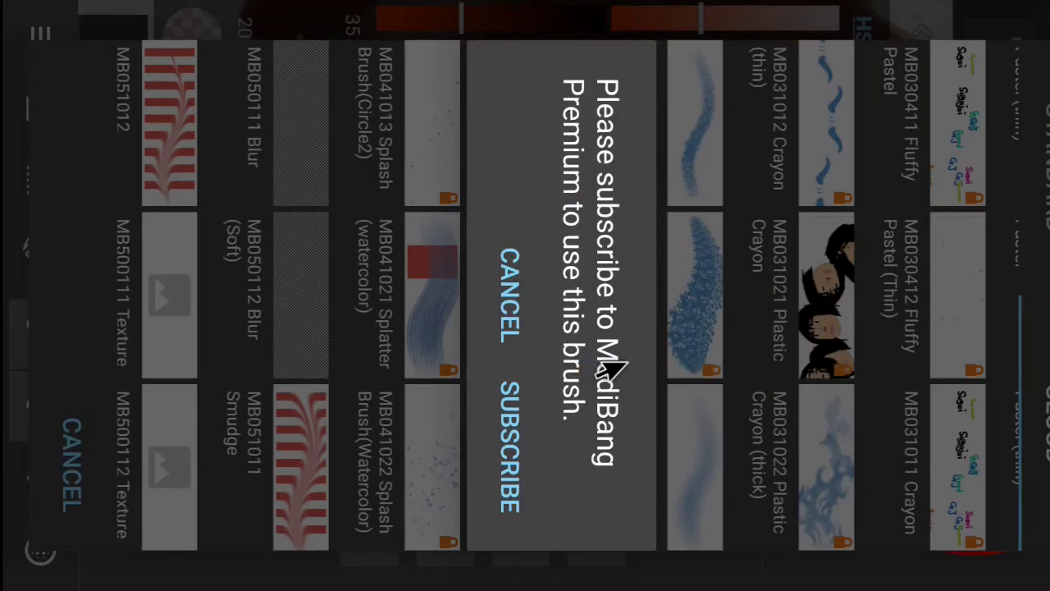
{"action": "left_click", "coordinate": [507, 312]}
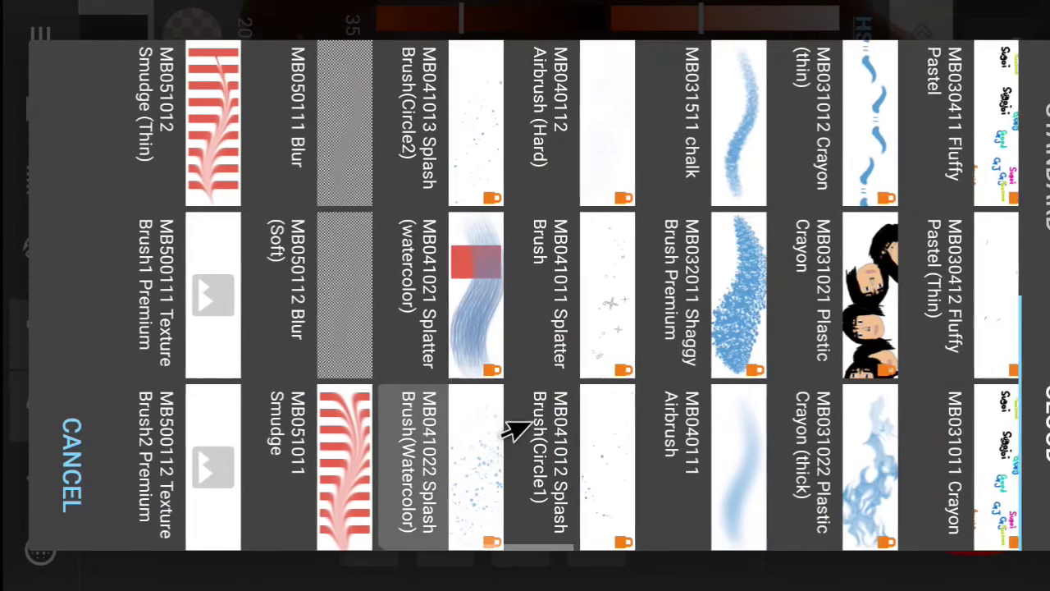
- Find the Stipple 2 brush among the cloud brushes and add it with 30 px width and 100 % opacity
{"action": "mouse_move", "coordinate": [511, 429]}
{"action": "left_mouse_down"}
{"action": "mouse_move", "coordinate": [625, 403]}
{"action": "mouse_move", "coordinate": [705, 369]}
{"action": "left_mouse_up"}
{"action": "left_click_drag", "start_coordinate": [524, 402], "coordinate": [698, 382]}
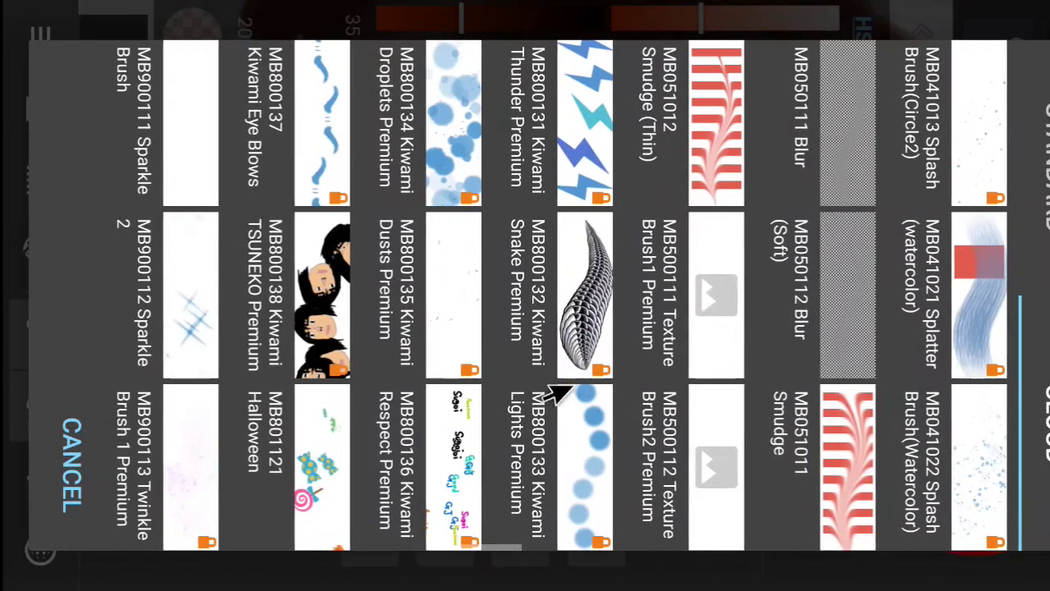
{"action": "left_click_drag", "start_coordinate": [558, 394], "coordinate": [668, 399]}
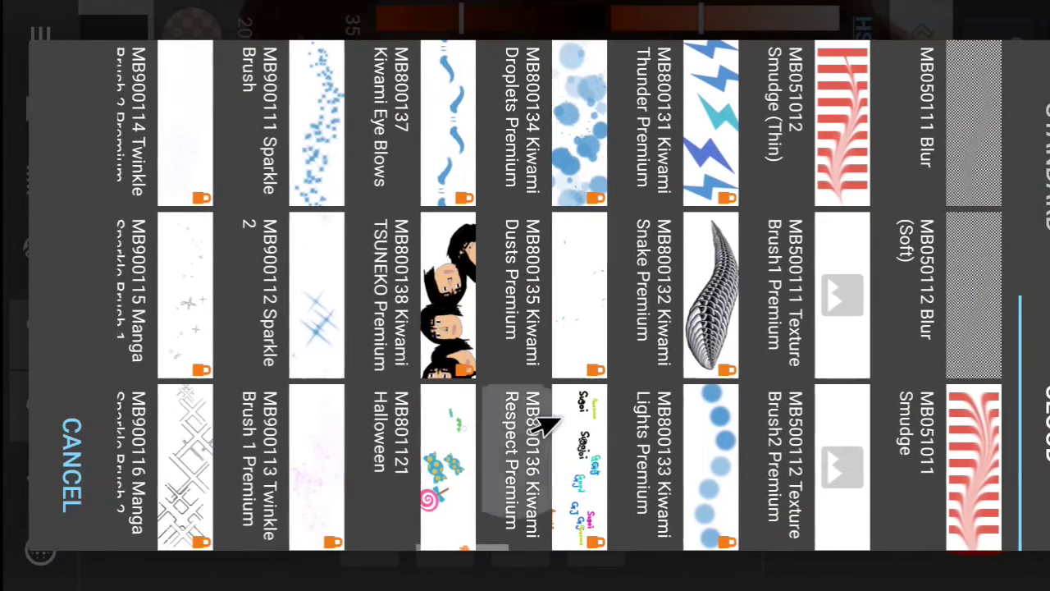
{"action": "left_click_drag", "start_coordinate": [539, 421], "coordinate": [720, 402]}
{"action": "left_click_drag", "start_coordinate": [533, 422], "coordinate": [694, 405]}
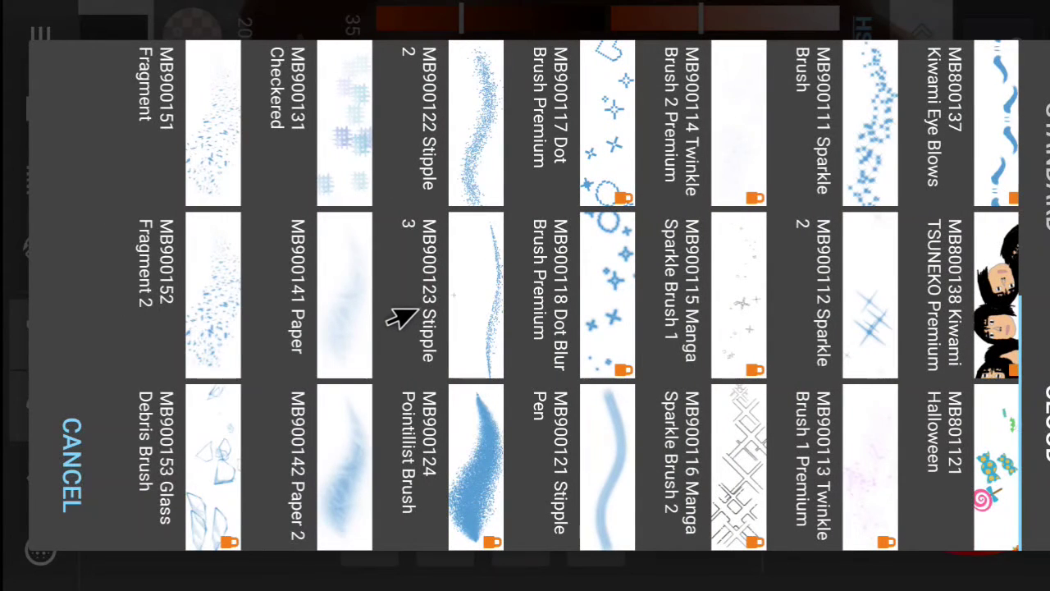
{"action": "left_click", "coordinate": [450, 172]}
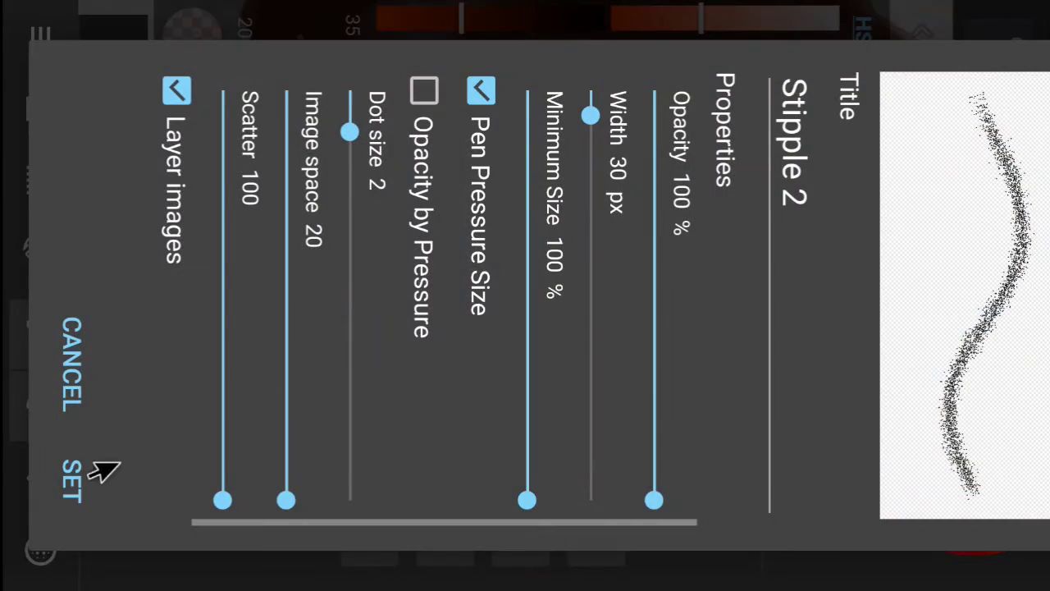
{"action": "left_click", "coordinate": [65, 484]}
{"action": "left_click", "coordinate": [36, 433]}
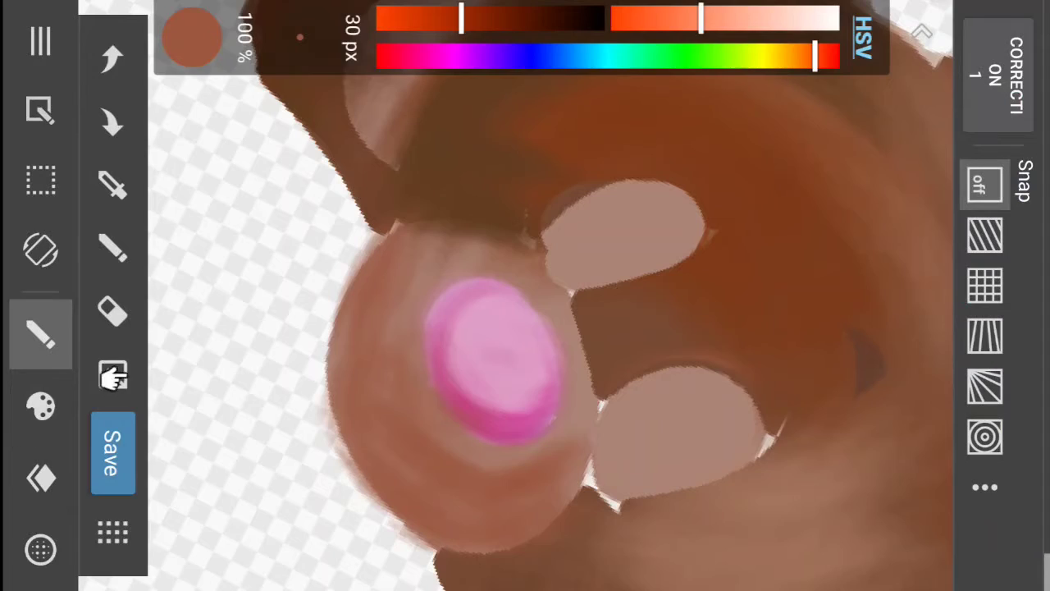
- Stipple the upper oval patch beside the muzzle with reddish-brown dots, using the Stipple 2 brush at 30 px
{"action": "left_click", "coordinate": [38, 419]}
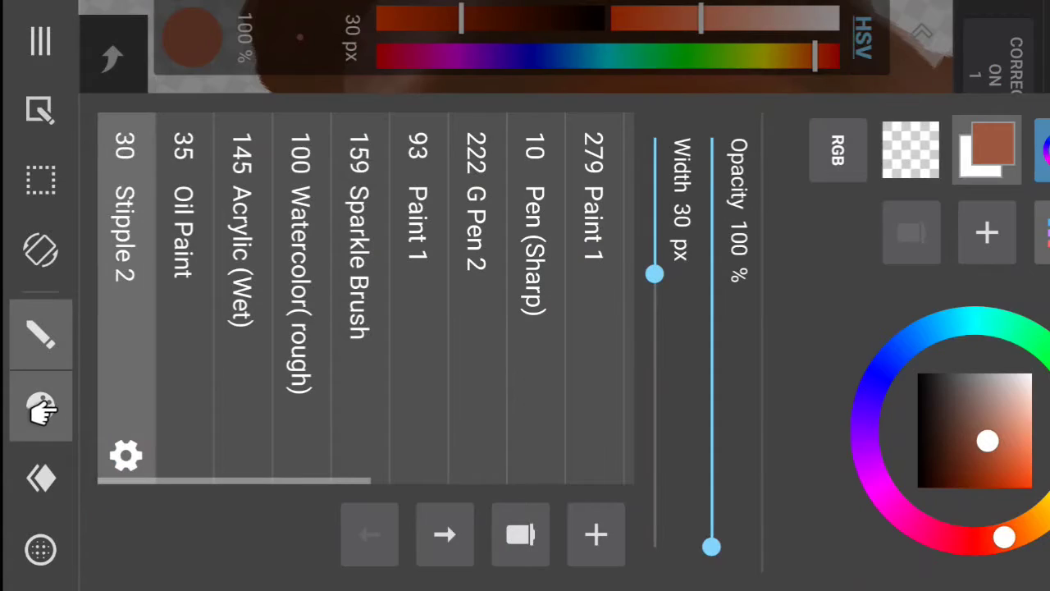
{"action": "left_click", "coordinate": [38, 410]}
{"action": "mouse_move", "coordinate": [672, 219]}
{"action": "left_mouse_down"}
{"action": "mouse_move", "coordinate": [638, 205]}
{"action": "mouse_move", "coordinate": [571, 246]}
{"action": "mouse_move", "coordinate": [706, 223]}
{"action": "mouse_move", "coordinate": [537, 274]}
{"action": "left_mouse_up"}
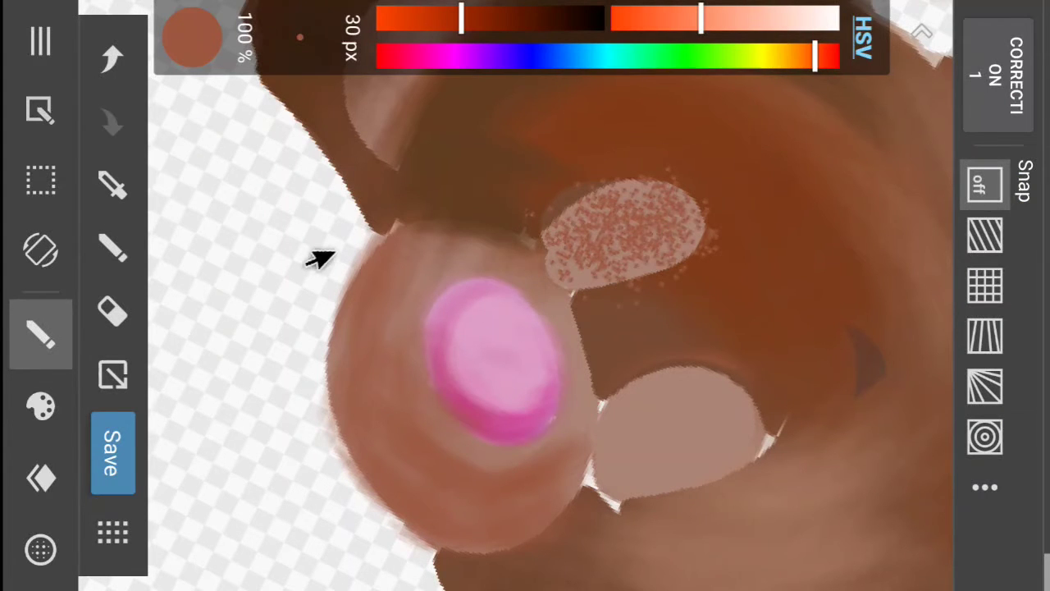
- Undo the stippling on the upper oval patch and try the same reddish-brown dots on the lower patch
{"action": "left_click", "coordinate": [113, 56]}
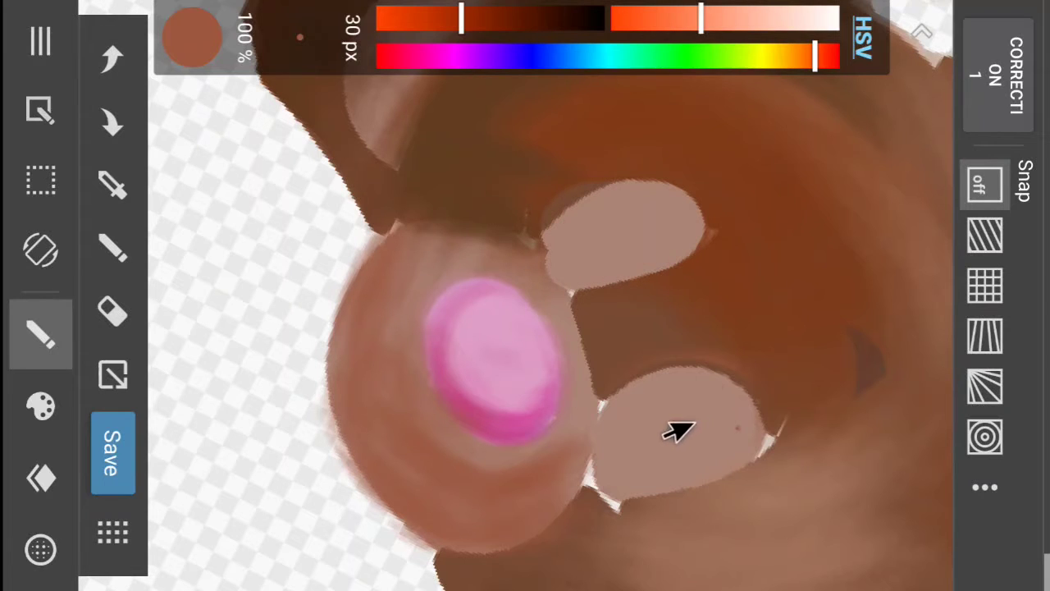
{"action": "left_click_drag", "start_coordinate": [666, 423], "coordinate": [597, 447]}
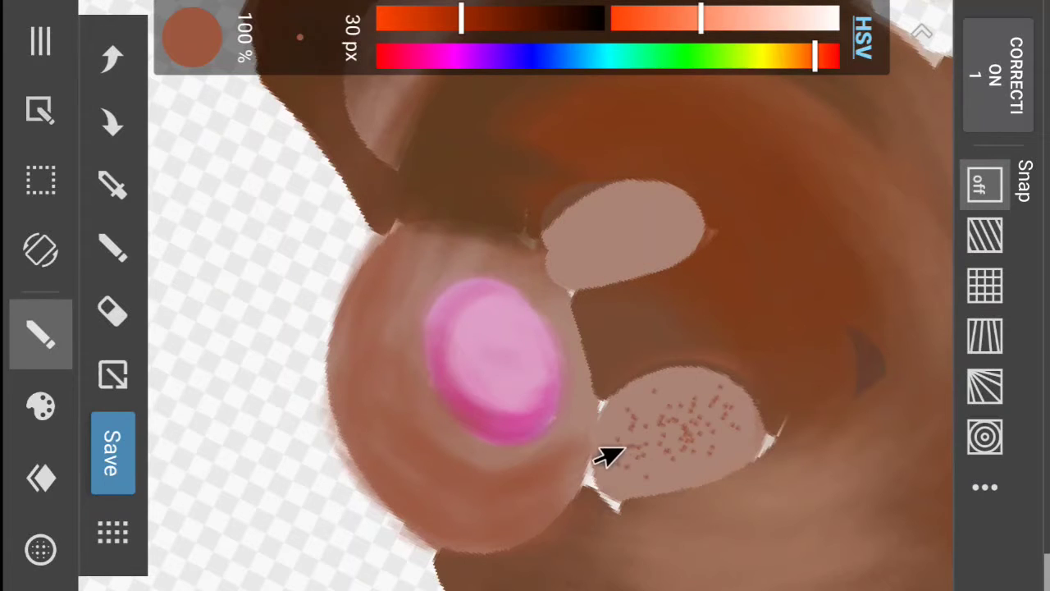
{"action": "left_click", "coordinate": [106, 54]}
- Open the cloud brush library and look through it from the pencils and pens to the leaf and petal brushes
{"action": "left_click", "coordinate": [32, 349]}
{"action": "left_click", "coordinate": [36, 344]}
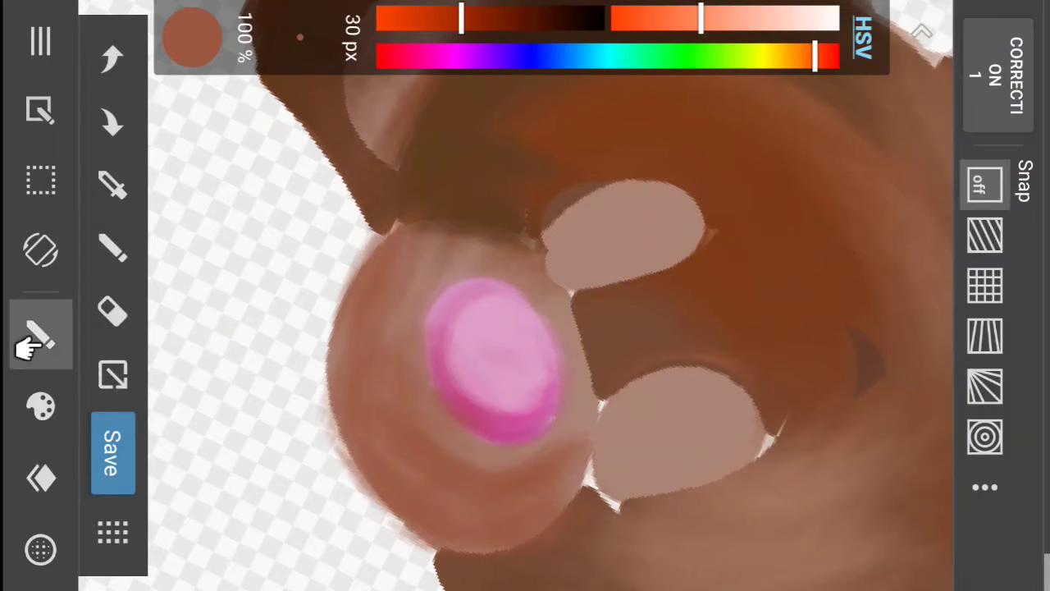
{"action": "left_click", "coordinate": [25, 410]}
{"action": "left_click", "coordinate": [574, 534]}
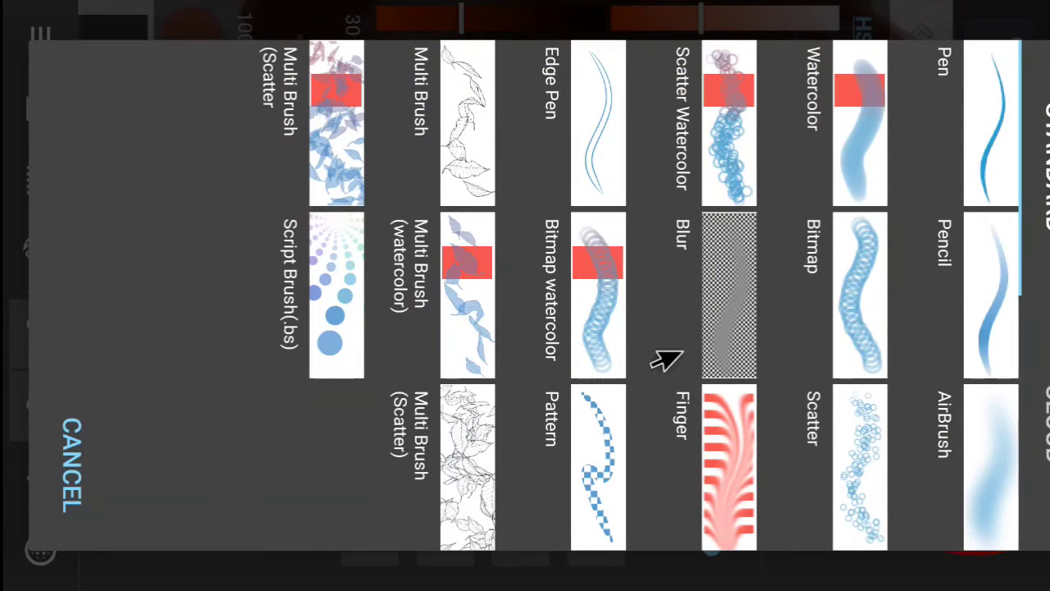
{"action": "left_click", "coordinate": [1032, 406]}
{"action": "left_click_drag", "start_coordinate": [749, 321], "coordinate": [924, 364]}
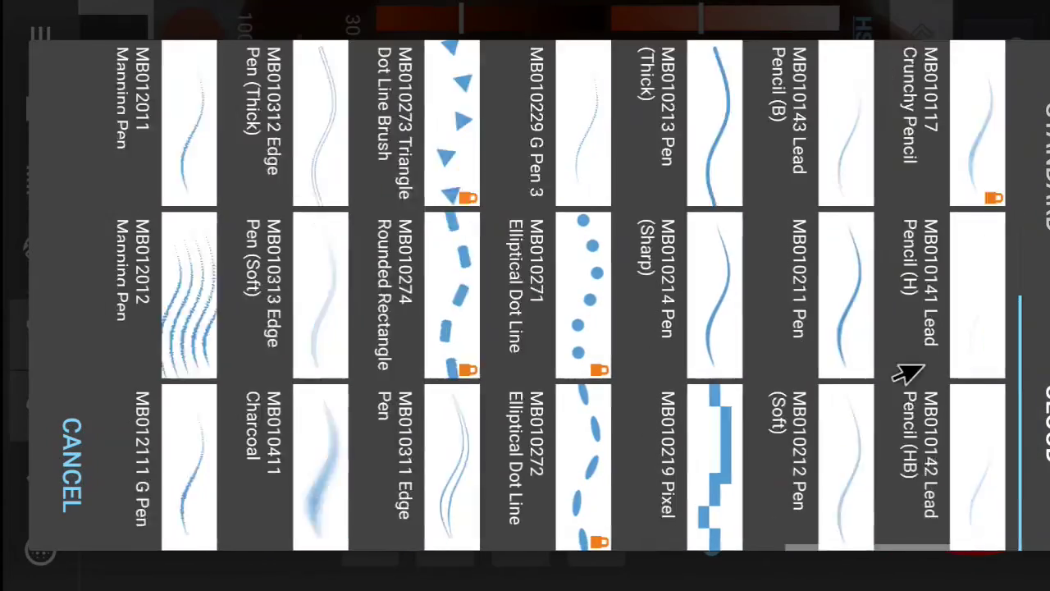
{"action": "left_click_drag", "start_coordinate": [388, 323], "coordinate": [614, 314]}
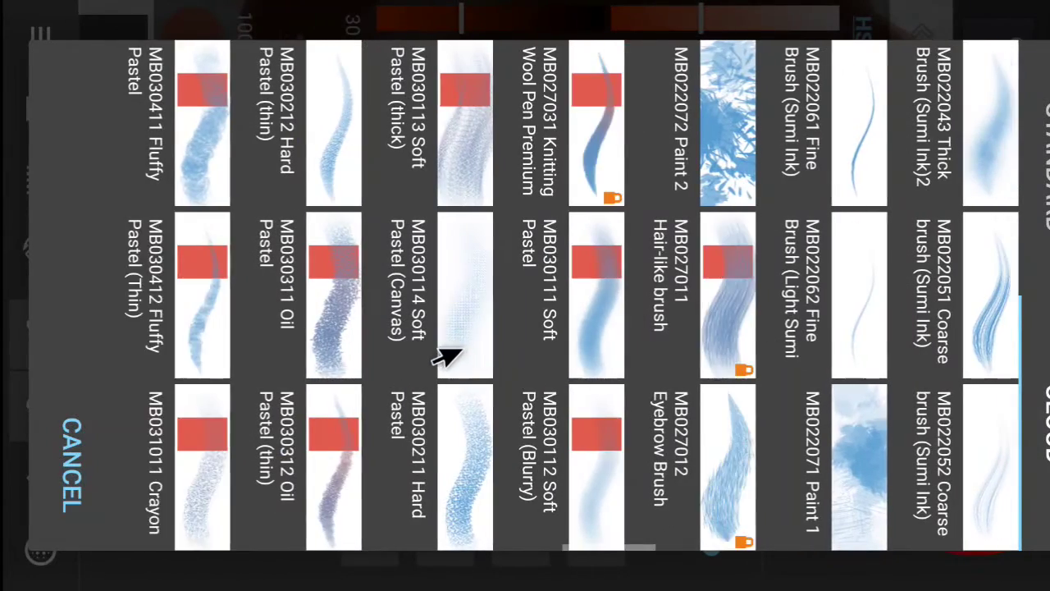
{"action": "left_click_drag", "start_coordinate": [445, 356], "coordinate": [593, 347]}
{"action": "left_click_drag", "start_coordinate": [484, 348], "coordinate": [714, 305]}
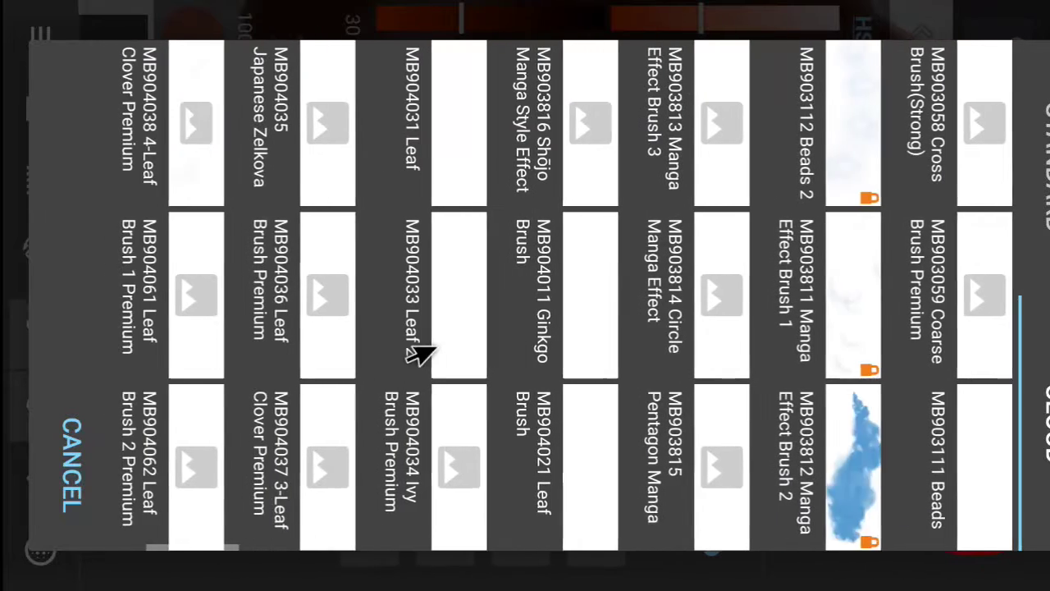
{"action": "left_click_drag", "start_coordinate": [421, 356], "coordinate": [661, 335]}
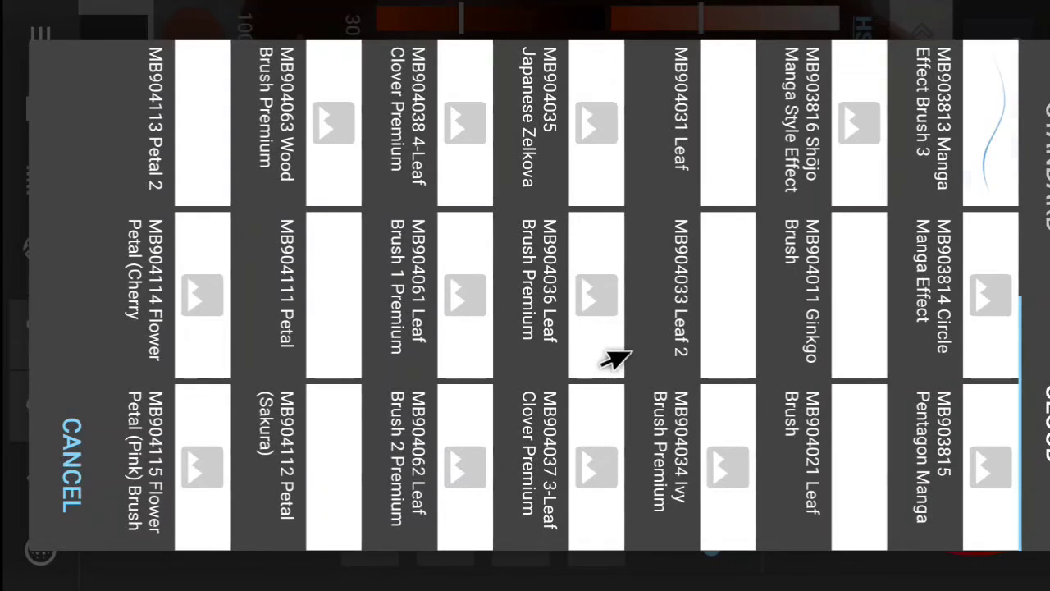
- Look back through the cloud brushes from the leaf and effect brushes to the hatching, splash and stipple ones
{"action": "mouse_move", "coordinate": [614, 357]}
{"action": "left_mouse_down"}
{"action": "mouse_move", "coordinate": [481, 387]}
{"action": "mouse_move", "coordinate": [352, 434]}
{"action": "left_mouse_up"}
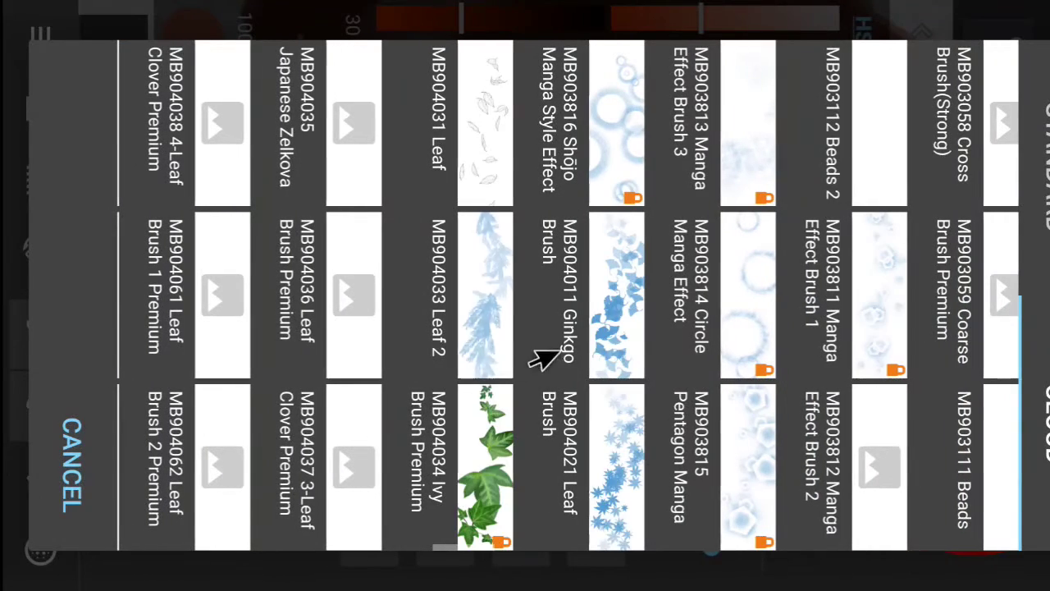
{"action": "left_click_drag", "start_coordinate": [656, 336], "coordinate": [336, 417]}
{"action": "left_click_drag", "start_coordinate": [562, 352], "coordinate": [369, 414]}
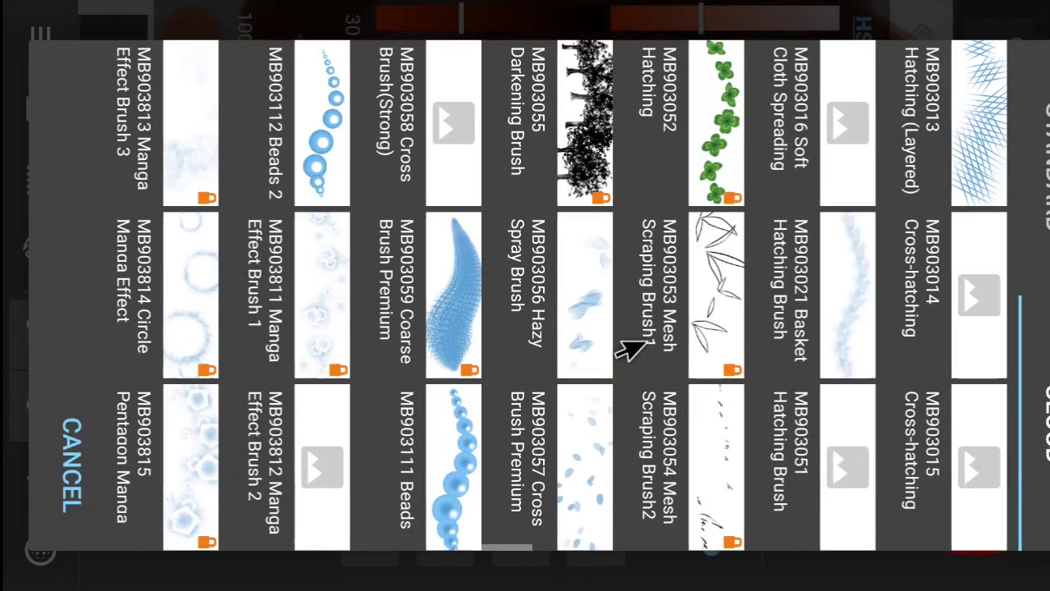
{"action": "left_click_drag", "start_coordinate": [624, 351], "coordinate": [433, 396]}
{"action": "left_click_drag", "start_coordinate": [558, 353], "coordinate": [394, 402]}
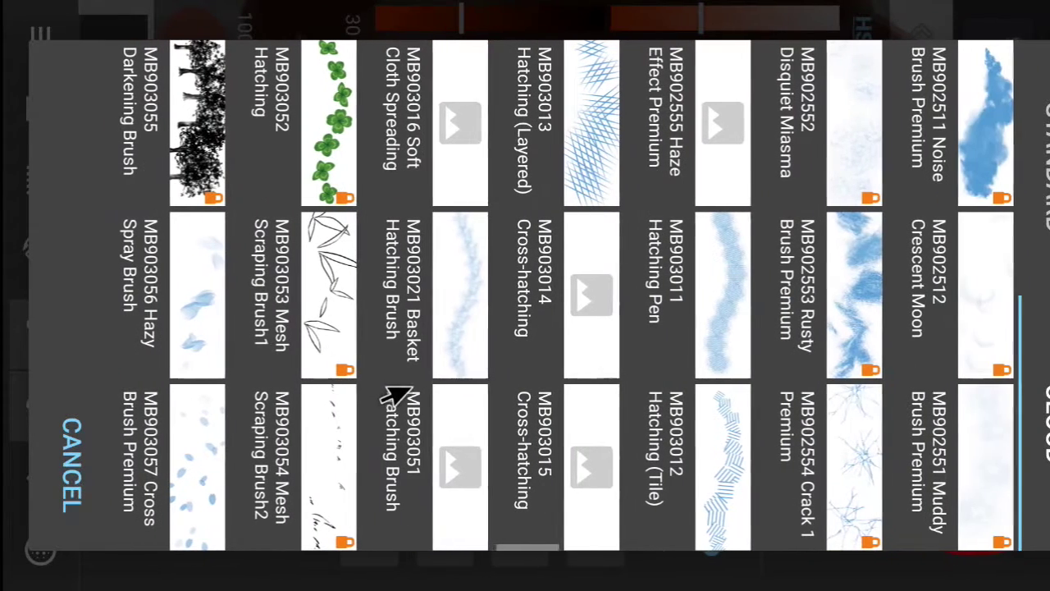
{"action": "mouse_move", "coordinate": [641, 345]}
{"action": "left_mouse_down"}
{"action": "mouse_move", "coordinate": [476, 370]}
{"action": "mouse_move", "coordinate": [420, 392]}
{"action": "left_mouse_up"}
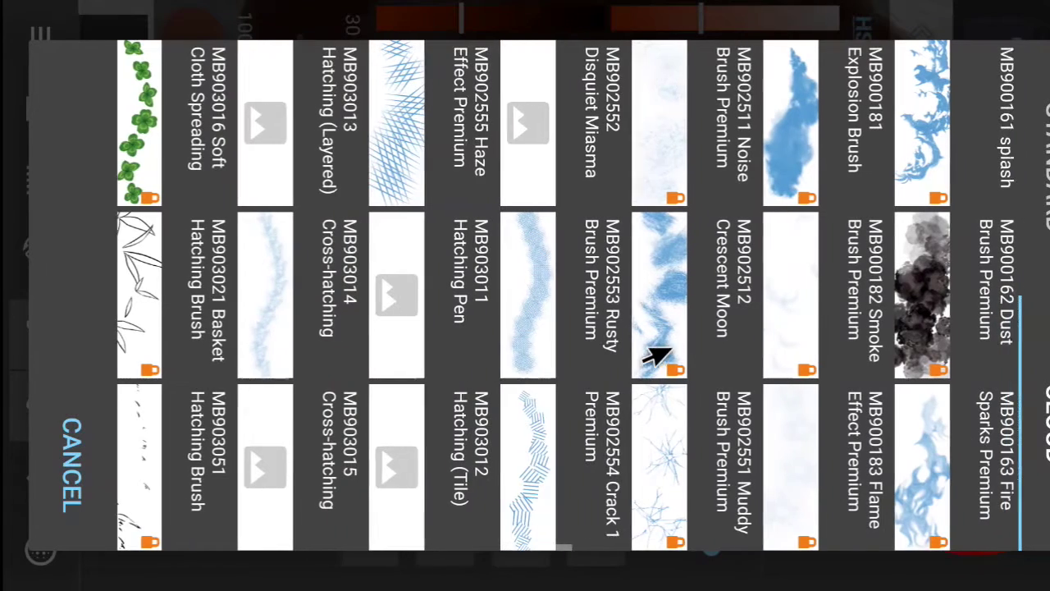
{"action": "left_click_drag", "start_coordinate": [651, 352], "coordinate": [417, 399]}
{"action": "left_click_drag", "start_coordinate": [599, 357], "coordinate": [398, 328]}
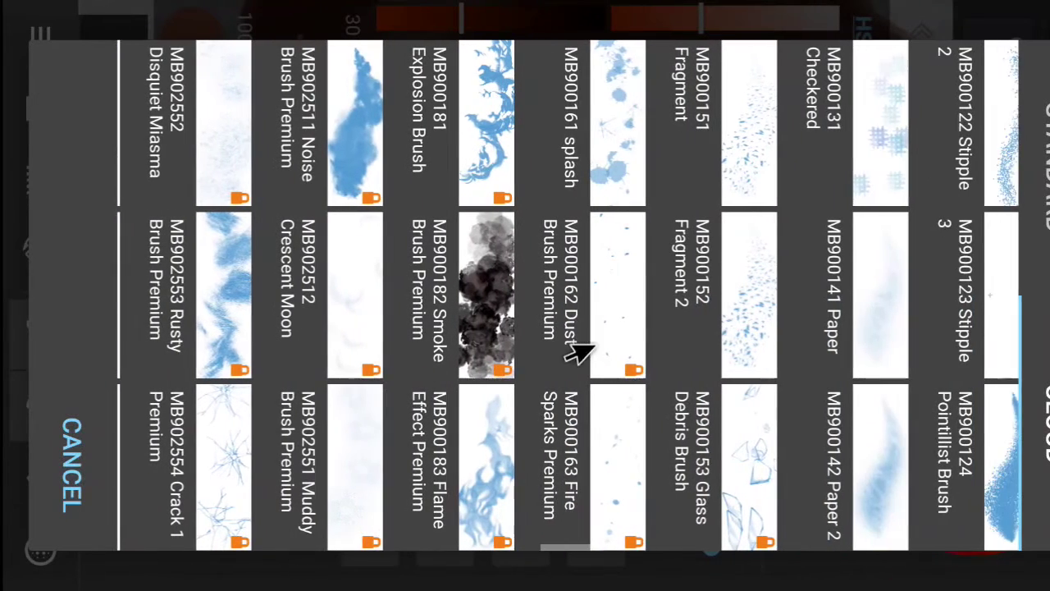
{"action": "left_click_drag", "start_coordinate": [574, 352], "coordinate": [402, 386]}
{"action": "left_click_drag", "start_coordinate": [502, 357], "coordinate": [404, 388]}
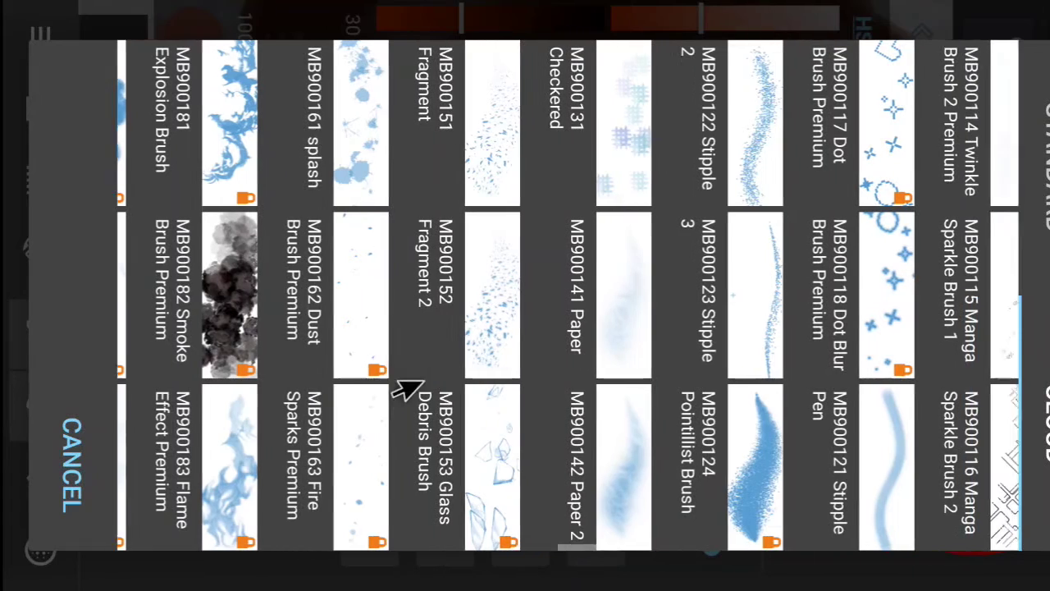
{"action": "left_click_drag", "start_coordinate": [631, 332], "coordinate": [566, 353]}
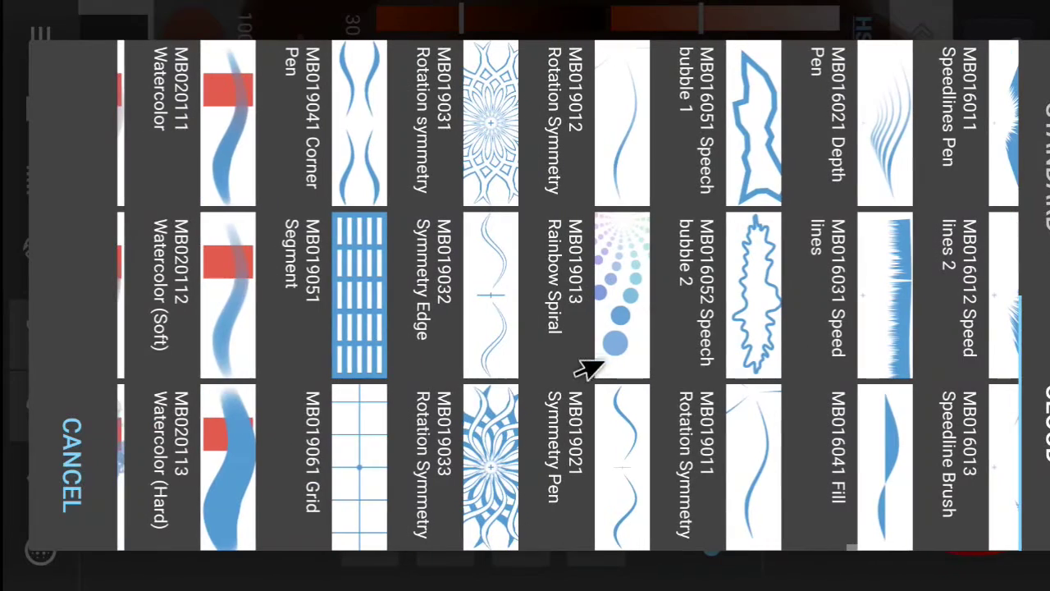
- Find Round Brush (Wet) among the cloud brushes and add it with 50 px width and 100 % opacity
{"action": "mouse_move", "coordinate": [480, 361]}
{"action": "left_mouse_down"}
{"action": "mouse_move", "coordinate": [591, 347]}
{"action": "mouse_move", "coordinate": [604, 336]}
{"action": "left_mouse_up"}
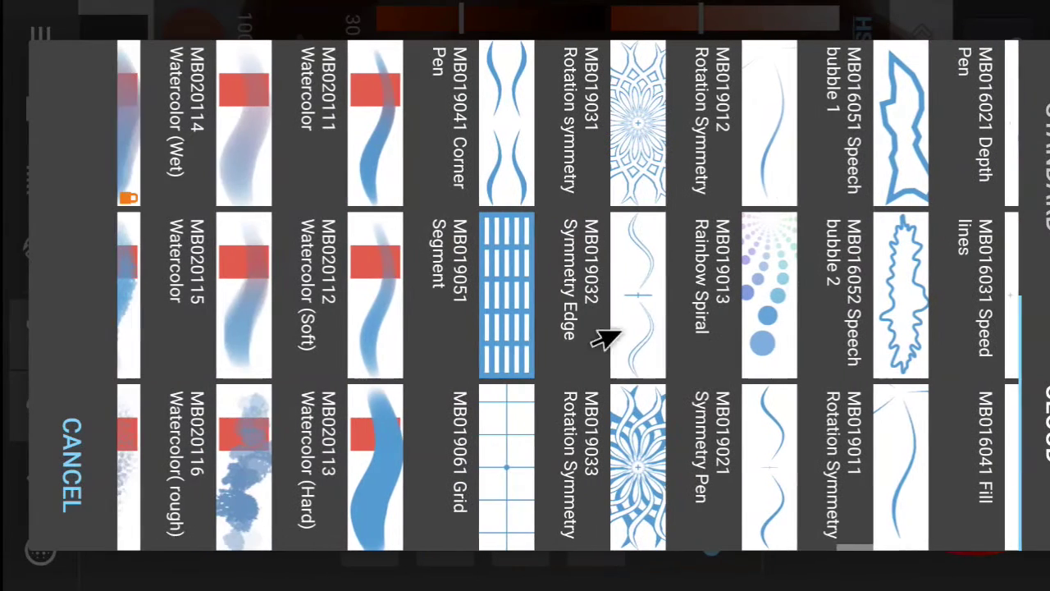
{"action": "left_click_drag", "start_coordinate": [487, 363], "coordinate": [627, 333]}
{"action": "left_click_drag", "start_coordinate": [506, 364], "coordinate": [593, 347]}
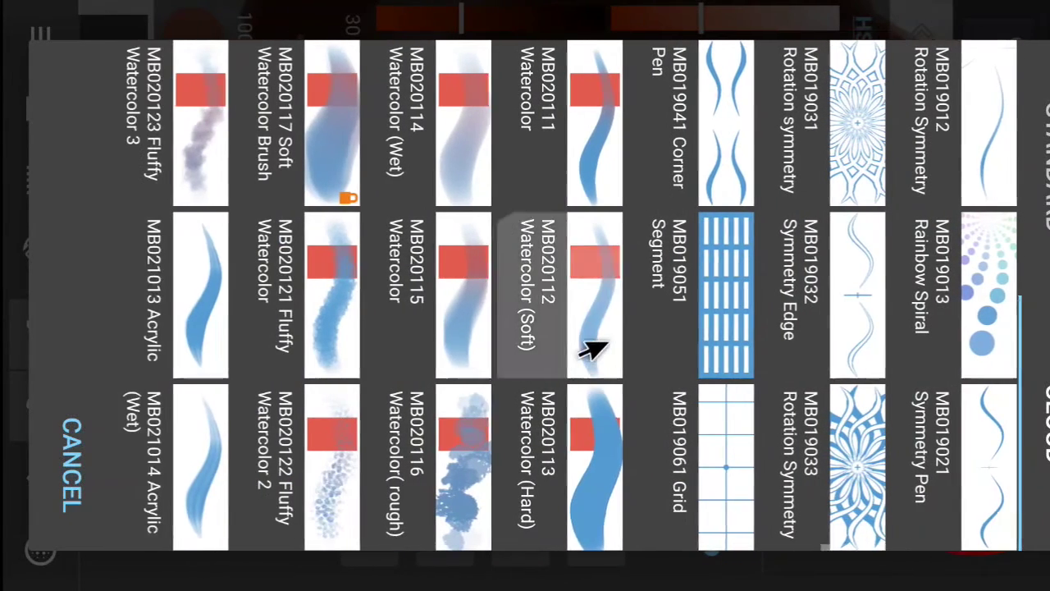
{"action": "left_click_drag", "start_coordinate": [499, 363], "coordinate": [589, 347]}
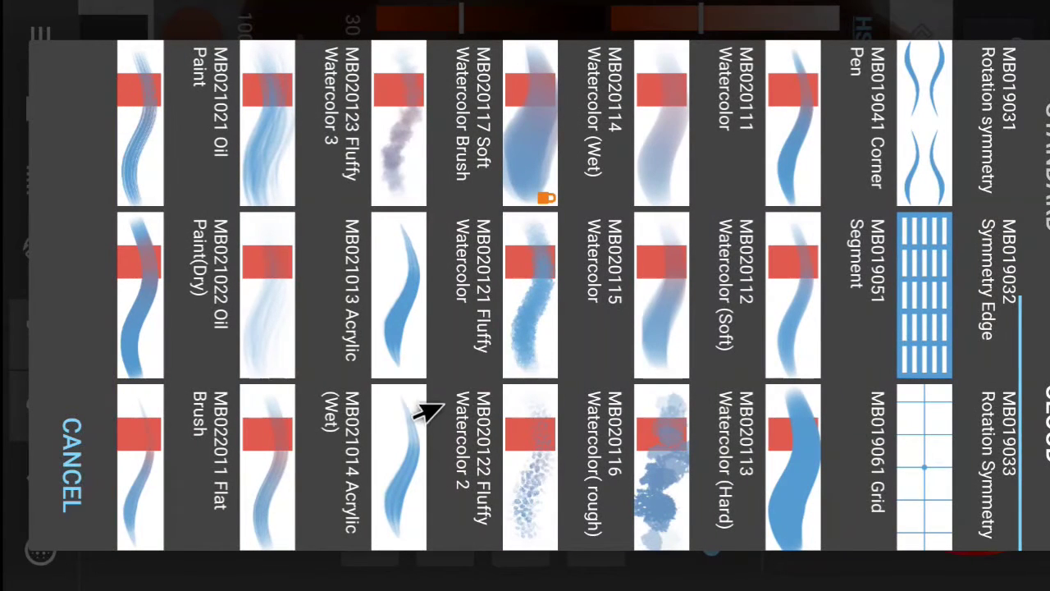
{"action": "left_click_drag", "start_coordinate": [439, 402], "coordinate": [582, 356]}
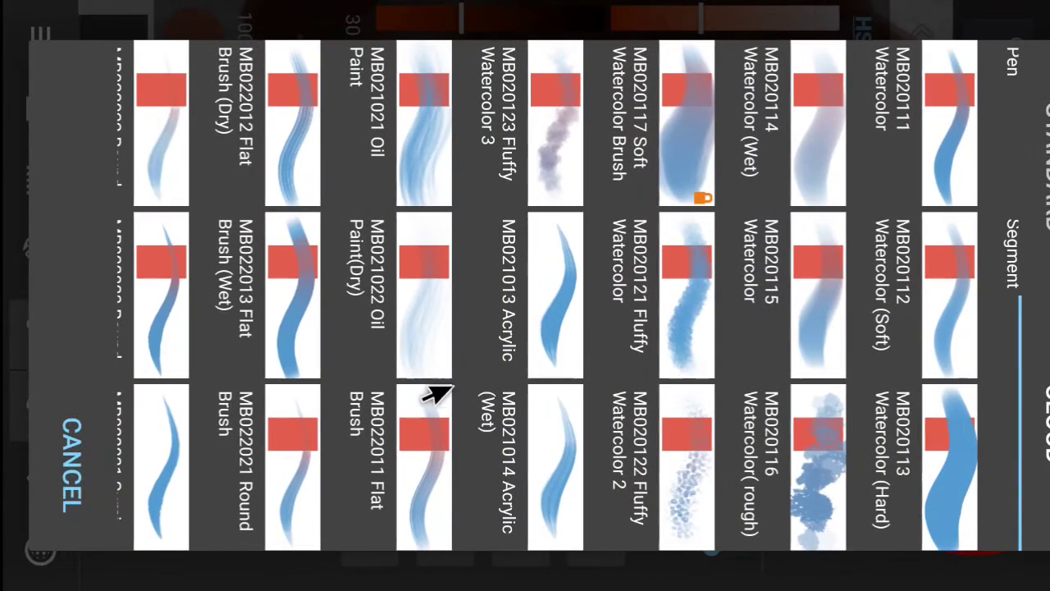
{"action": "left_click_drag", "start_coordinate": [429, 386], "coordinate": [644, 345]}
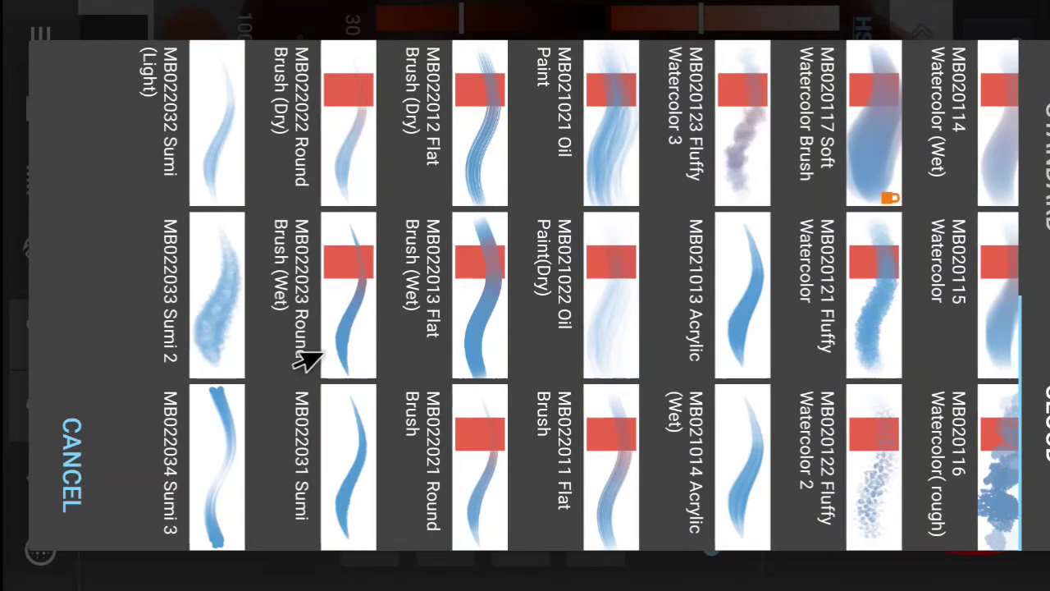
{"action": "left_click", "coordinate": [326, 361]}
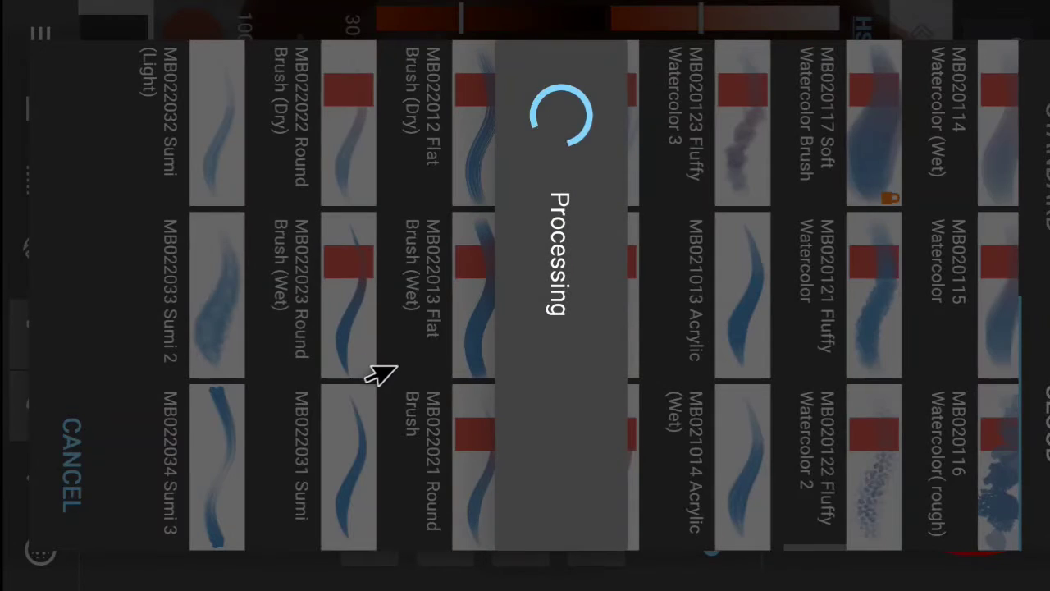
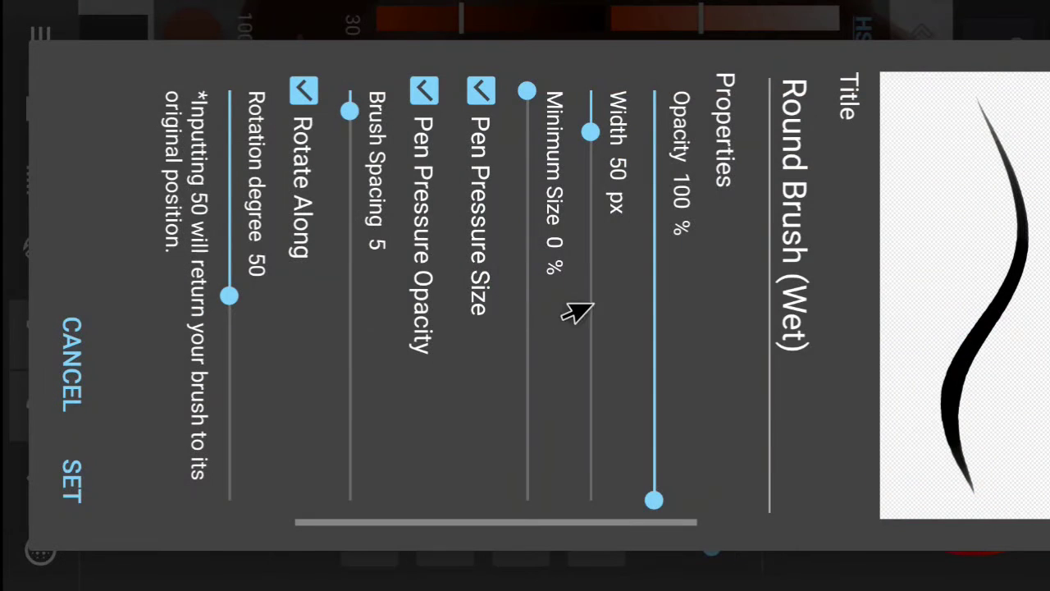
{"action": "mouse_move", "coordinate": [419, 379]}
{"action": "left_mouse_down"}
{"action": "mouse_move", "coordinate": [452, 368]}
{"action": "mouse_move", "coordinate": [664, 375]}
{"action": "mouse_move", "coordinate": [223, 516]}
{"action": "left_mouse_up"}
{"action": "left_click", "coordinate": [72, 481]}
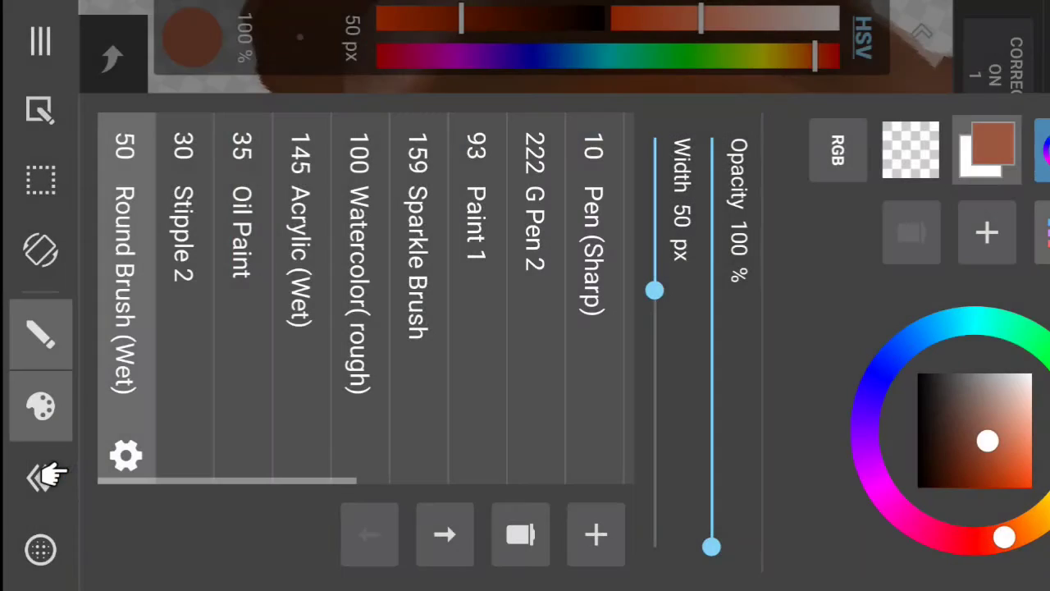
- Close the brush settings and save the drawing
{"action": "left_click", "coordinate": [39, 328]}
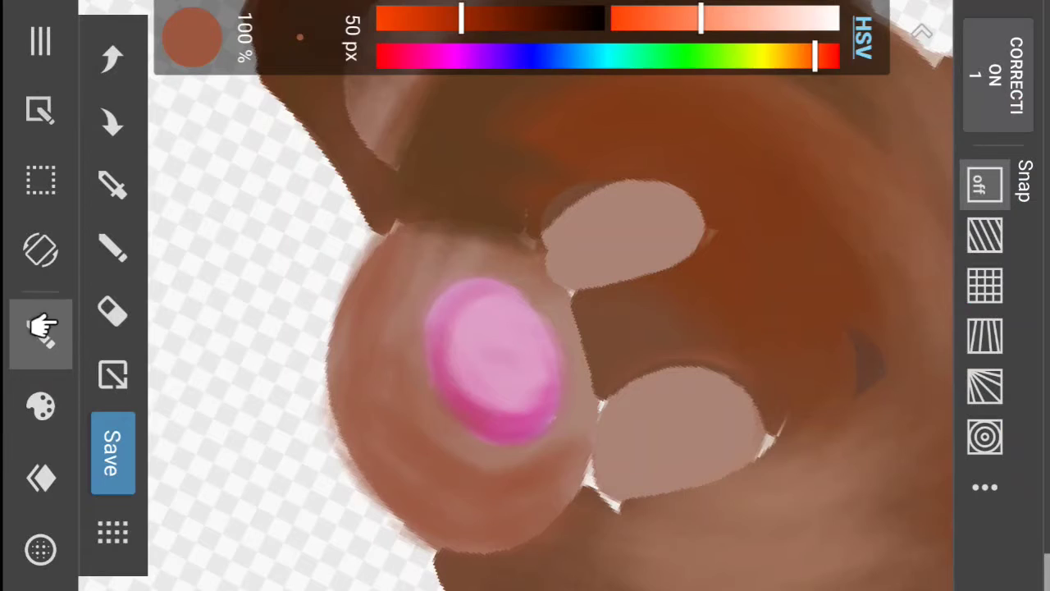
{"action": "left_click", "coordinate": [41, 61]}
{"action": "left_click", "coordinate": [862, 82]}
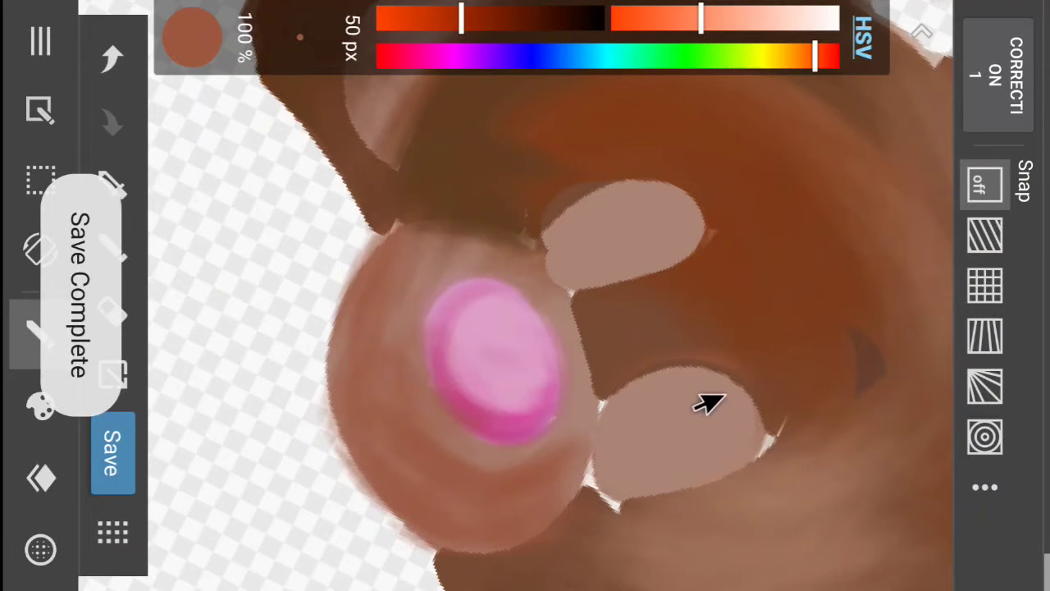
- Paint both oval patches beside the muzzle reddish-brown with Round Brush (Wet) at 50 px and add pale pinkish-brown highlights along their upper edges
{"action": "mouse_move", "coordinate": [696, 392]}
{"action": "left_mouse_down"}
{"action": "mouse_move", "coordinate": [637, 401]}
{"action": "mouse_move", "coordinate": [698, 391]}
{"action": "mouse_move", "coordinate": [640, 390]}
{"action": "mouse_move", "coordinate": [602, 429]}
{"action": "mouse_move", "coordinate": [588, 424]}
{"action": "mouse_move", "coordinate": [593, 413]}
{"action": "mouse_move", "coordinate": [584, 421]}
{"action": "mouse_move", "coordinate": [612, 475]}
{"action": "mouse_move", "coordinate": [688, 420]}
{"action": "mouse_move", "coordinate": [731, 436]}
{"action": "mouse_move", "coordinate": [702, 402]}
{"action": "mouse_move", "coordinate": [694, 448]}
{"action": "mouse_move", "coordinate": [642, 455]}
{"action": "left_mouse_up"}
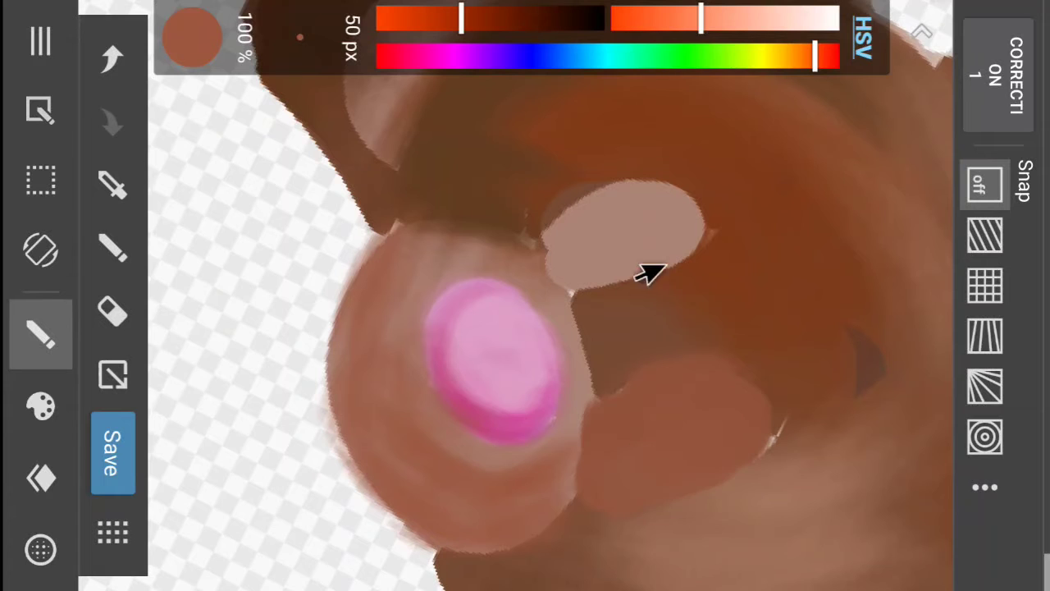
{"action": "mouse_move", "coordinate": [641, 269]}
{"action": "left_mouse_down"}
{"action": "mouse_move", "coordinate": [645, 204]}
{"action": "mouse_move", "coordinate": [585, 231]}
{"action": "mouse_move", "coordinate": [680, 206]}
{"action": "mouse_move", "coordinate": [586, 220]}
{"action": "mouse_move", "coordinate": [600, 205]}
{"action": "mouse_move", "coordinate": [688, 215]}
{"action": "mouse_move", "coordinate": [606, 253]}
{"action": "mouse_move", "coordinate": [577, 256]}
{"action": "mouse_move", "coordinate": [637, 240]}
{"action": "mouse_move", "coordinate": [581, 256]}
{"action": "mouse_move", "coordinate": [568, 244]}
{"action": "mouse_move", "coordinate": [576, 266]}
{"action": "mouse_move", "coordinate": [568, 242]}
{"action": "mouse_move", "coordinate": [573, 273]}
{"action": "mouse_move", "coordinate": [567, 241]}
{"action": "left_mouse_up"}
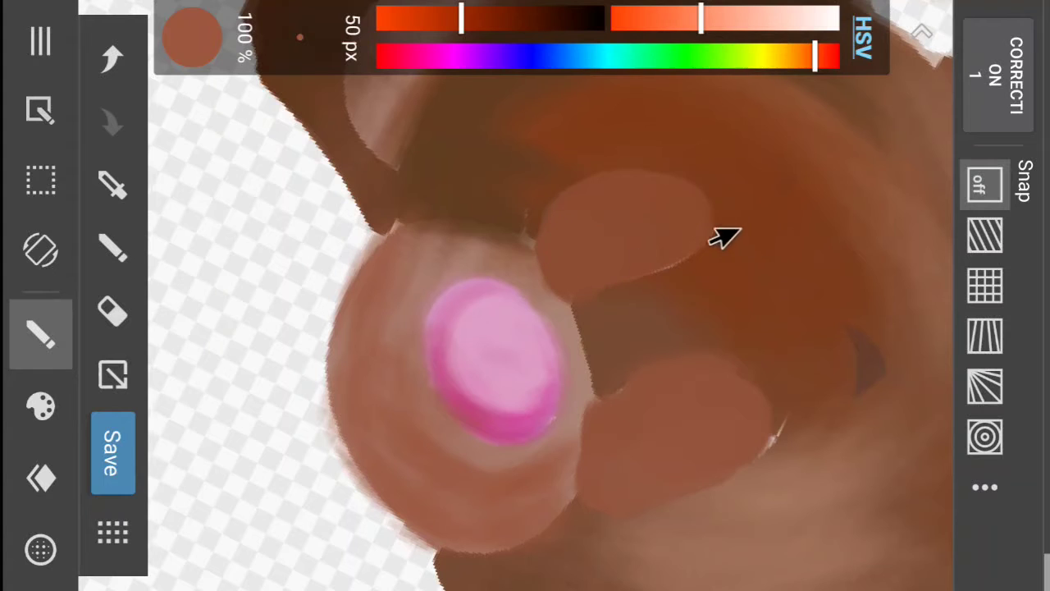
{"action": "left_click_drag", "start_coordinate": [743, 19], "coordinate": [746, 22]}
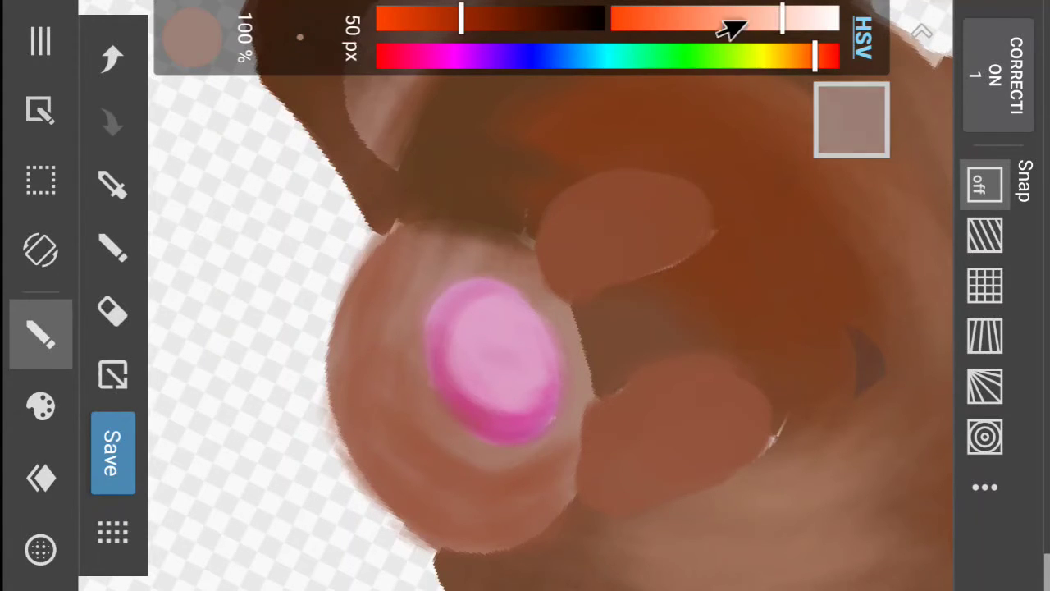
{"action": "left_click_drag", "start_coordinate": [460, 23], "coordinate": [436, 23]}
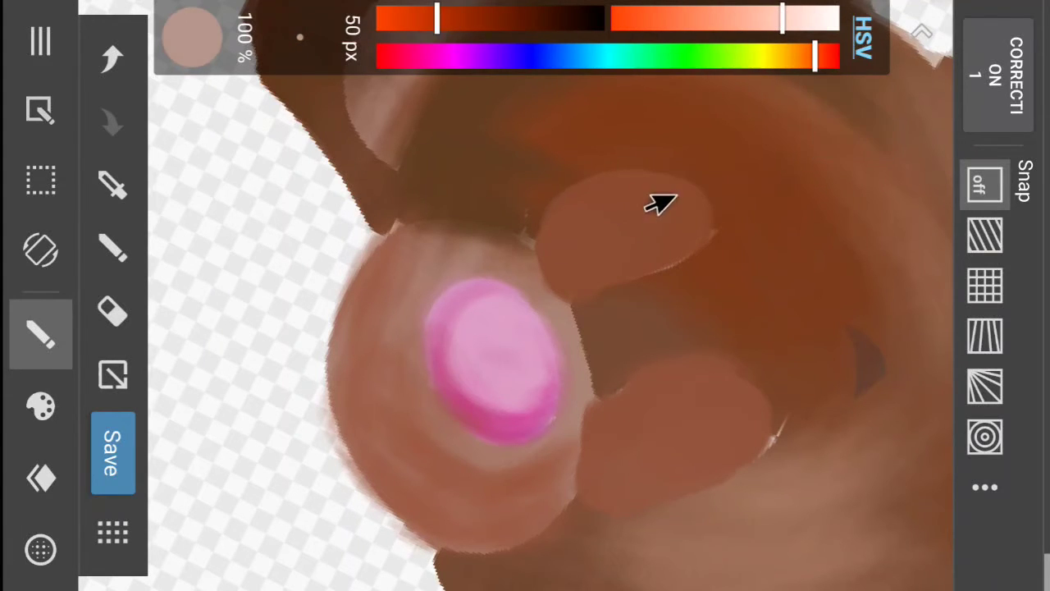
{"action": "mouse_move", "coordinate": [576, 197]}
{"action": "left_mouse_down"}
{"action": "mouse_move", "coordinate": [673, 197]}
{"action": "mouse_move", "coordinate": [543, 206]}
{"action": "mouse_move", "coordinate": [567, 198]}
{"action": "mouse_move", "coordinate": [534, 237]}
{"action": "mouse_move", "coordinate": [569, 183]}
{"action": "mouse_move", "coordinate": [611, 189]}
{"action": "mouse_move", "coordinate": [694, 232]}
{"action": "left_mouse_up"}
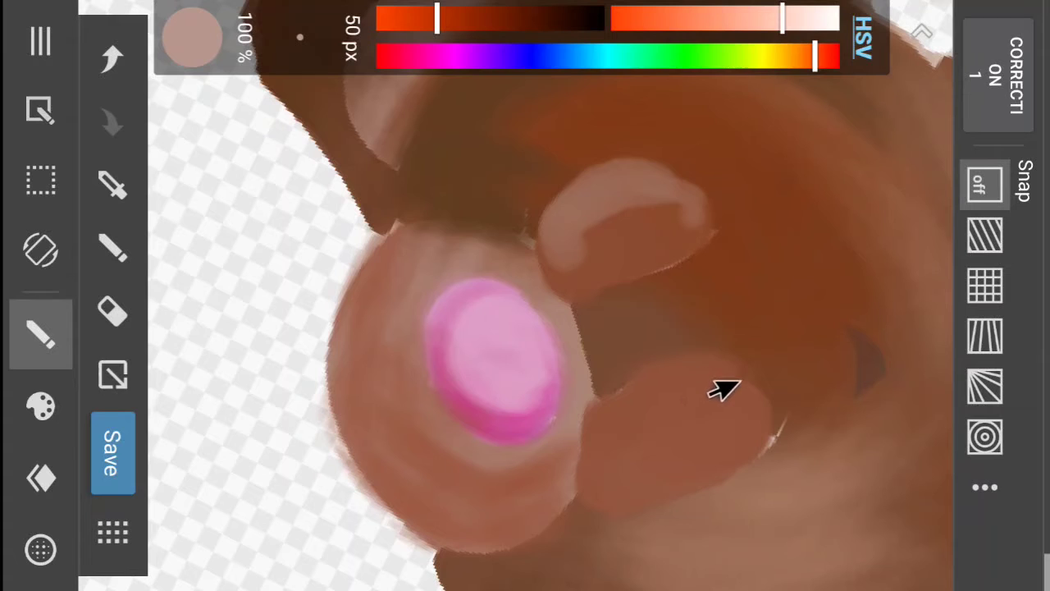
{"action": "mouse_move", "coordinate": [726, 388]}
{"action": "left_mouse_down"}
{"action": "mouse_move", "coordinate": [637, 399]}
{"action": "mouse_move", "coordinate": [647, 386]}
{"action": "mouse_move", "coordinate": [594, 410]}
{"action": "mouse_move", "coordinate": [577, 445]}
{"action": "left_mouse_up"}
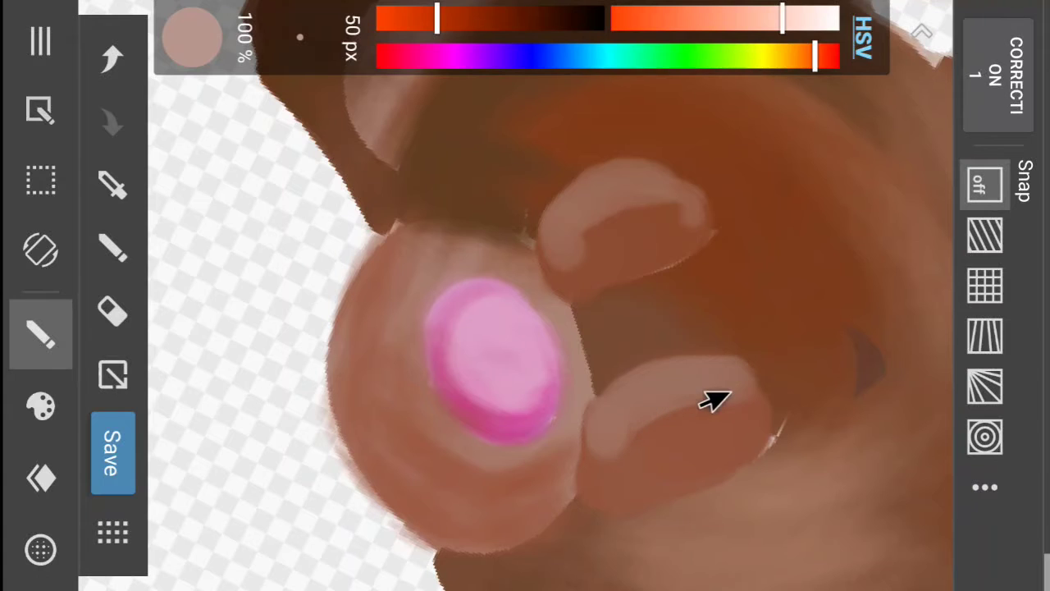
- Try dark grey-brown centres on both oval patches and undo them
{"action": "left_click_drag", "start_coordinate": [485, 23], "coordinate": [511, 22]}
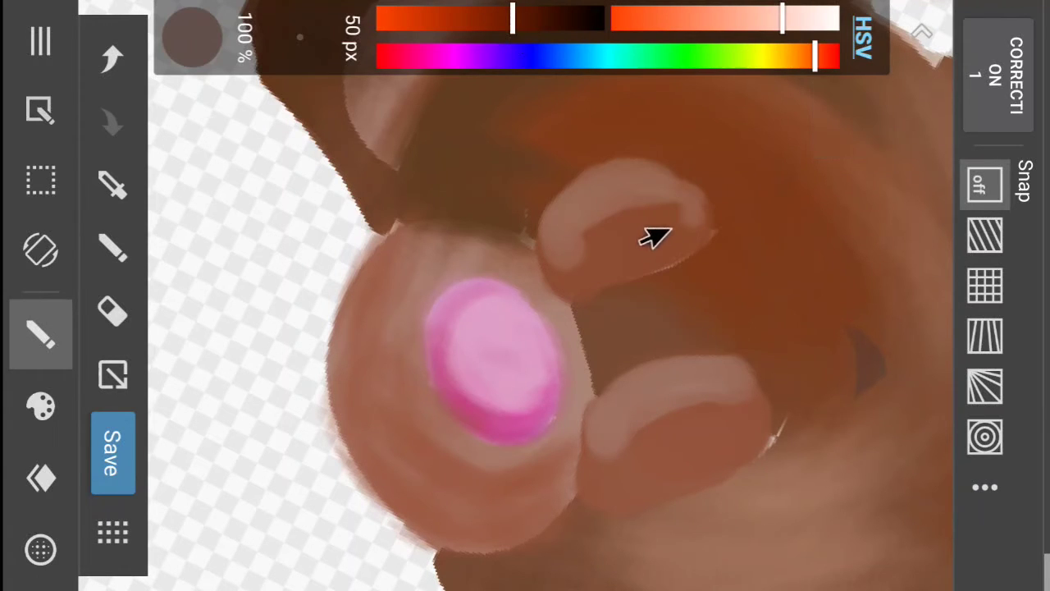
{"action": "mouse_move", "coordinate": [628, 215]}
{"action": "left_mouse_down"}
{"action": "mouse_move", "coordinate": [654, 213]}
{"action": "mouse_move", "coordinate": [600, 243]}
{"action": "mouse_move", "coordinate": [635, 202]}
{"action": "mouse_move", "coordinate": [660, 219]}
{"action": "mouse_move", "coordinate": [622, 239]}
{"action": "left_mouse_up"}
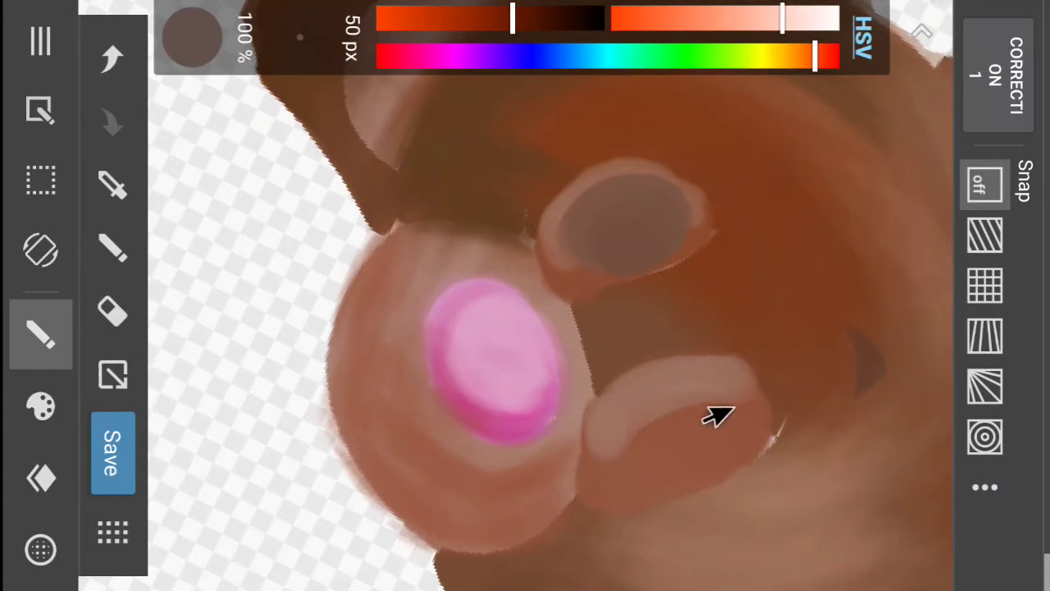
{"action": "mouse_move", "coordinate": [674, 409]}
{"action": "left_mouse_down"}
{"action": "mouse_move", "coordinate": [616, 422]}
{"action": "mouse_move", "coordinate": [632, 438]}
{"action": "mouse_move", "coordinate": [644, 408]}
{"action": "left_mouse_up"}
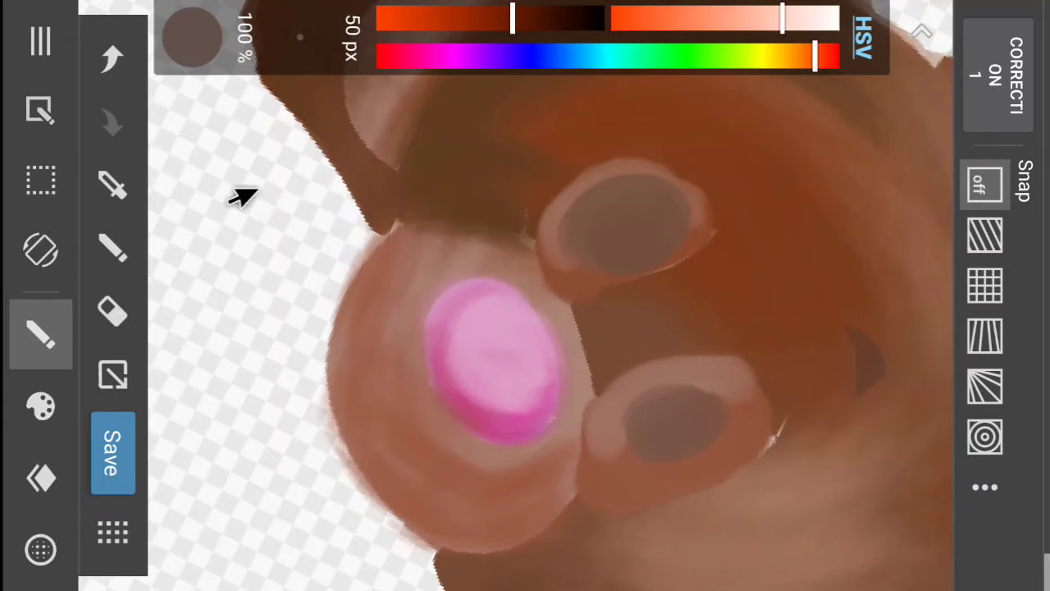
{"action": "left_click", "coordinate": [101, 68]}
{"action": "left_click", "coordinate": [103, 66]}
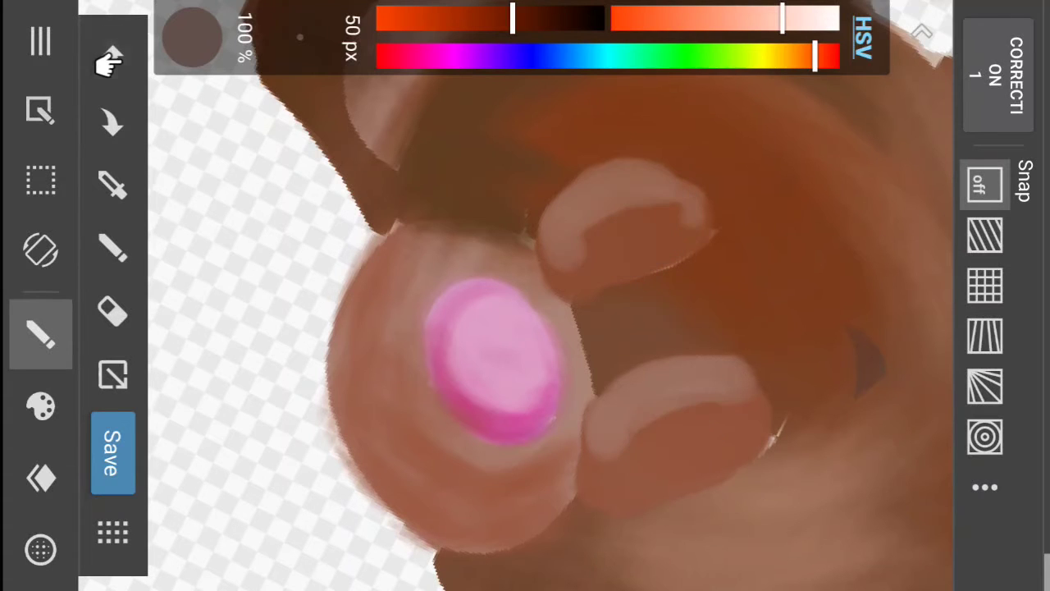
- Undo the pale highlights and the reddish-brown repainting on both oval patches beside the muzzle
{"action": "left_click", "coordinate": [103, 66]}
{"action": "left_click", "coordinate": [105, 63]}
{"action": "left_click", "coordinate": [105, 64]}
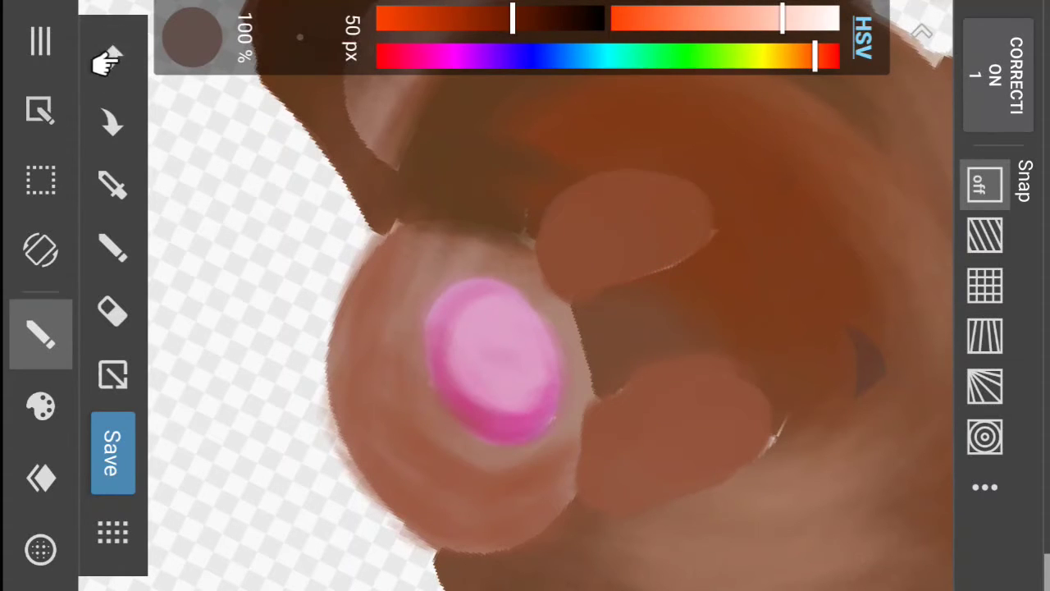
{"action": "left_click", "coordinate": [105, 64]}
{"action": "left_click", "coordinate": [105, 64]}
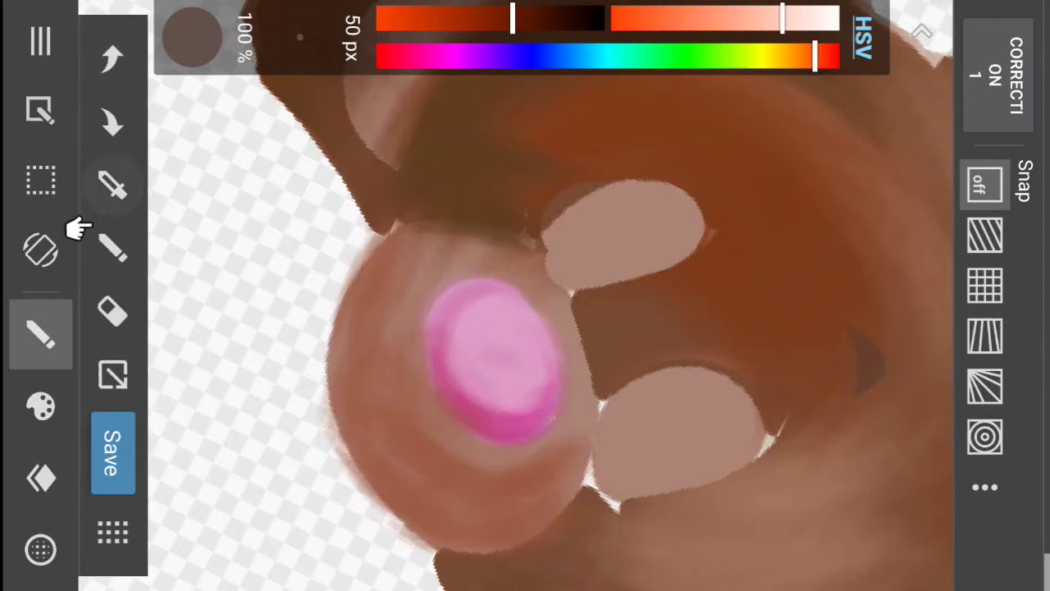
- Select the Layer1 directly beneath Layer4 and sample the brown fur between the two oval patches as the brush colour
{"action": "left_click", "coordinate": [37, 480]}
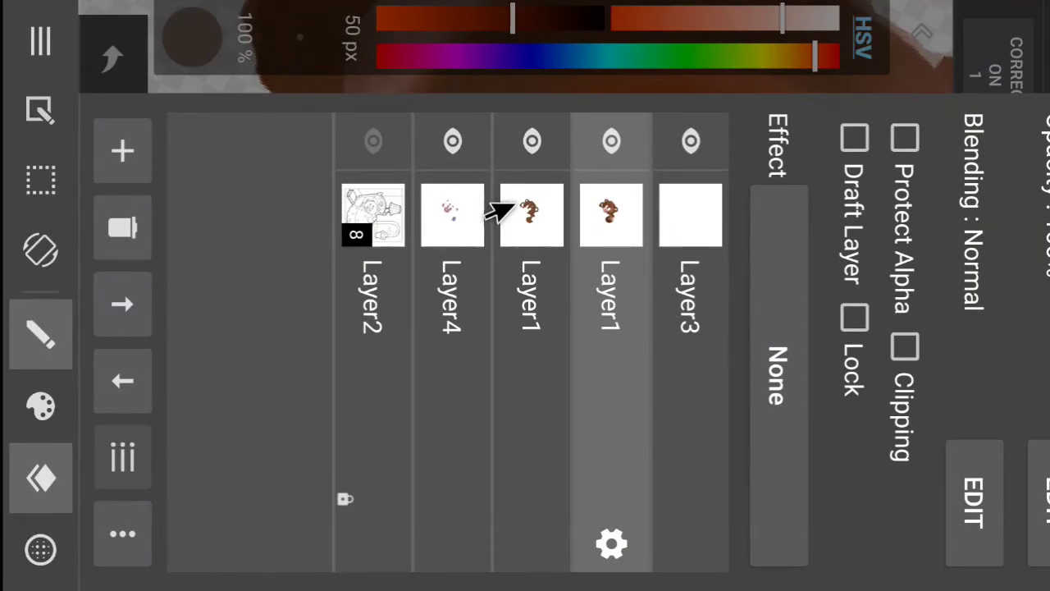
{"action": "left_click", "coordinate": [509, 338]}
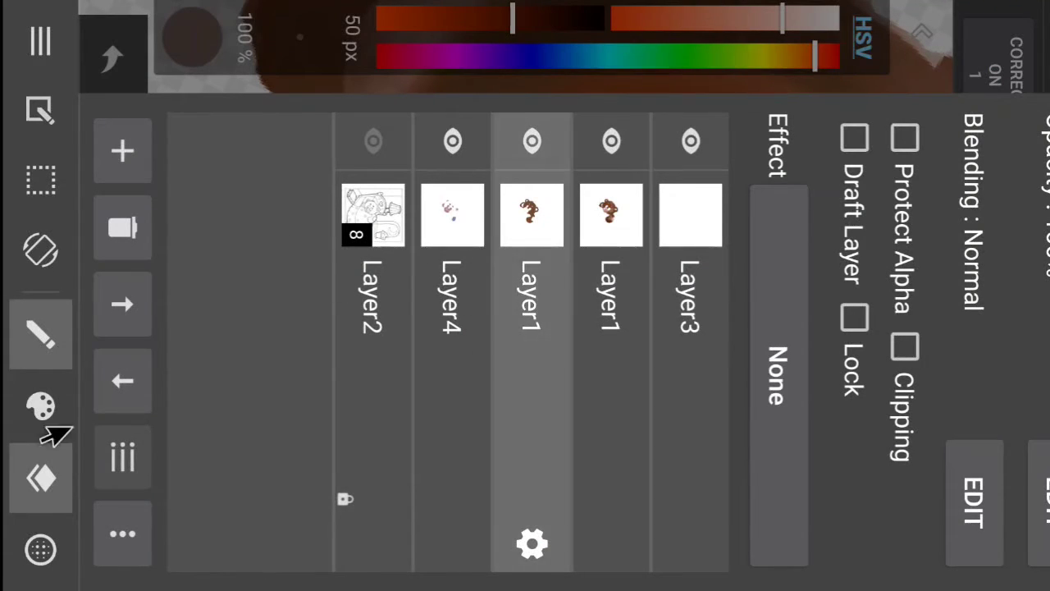
{"action": "left_click", "coordinate": [40, 476]}
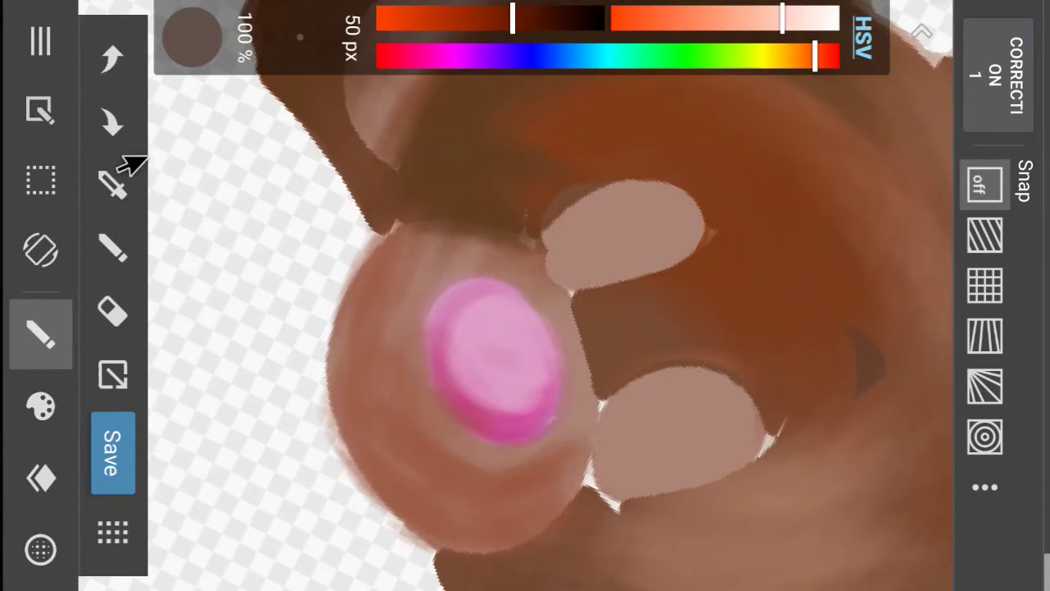
{"action": "left_click", "coordinate": [113, 183]}
{"action": "left_click", "coordinate": [680, 304]}
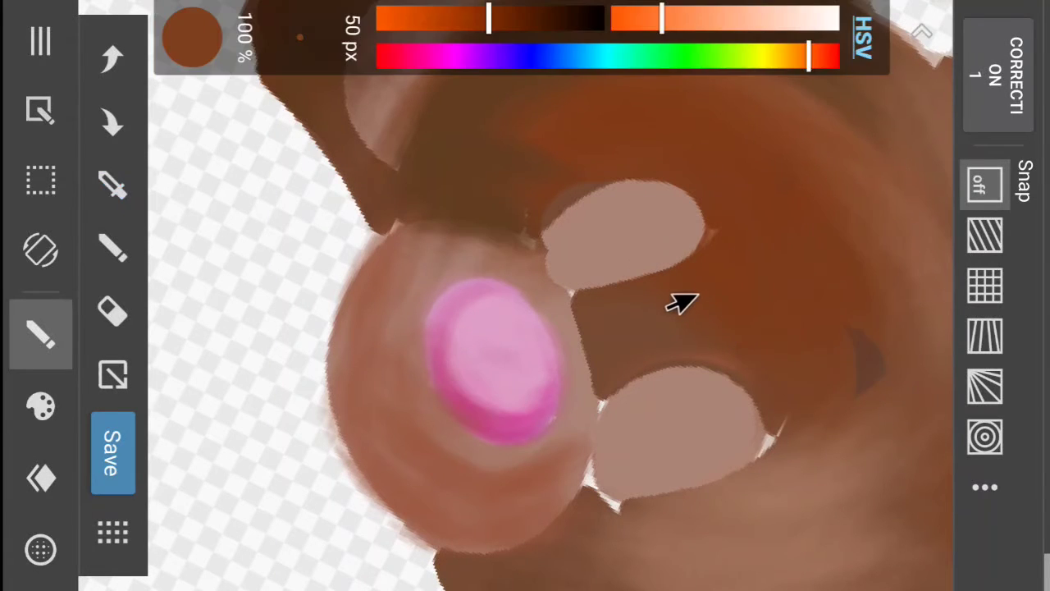
{"action": "left_click", "coordinate": [112, 246]}
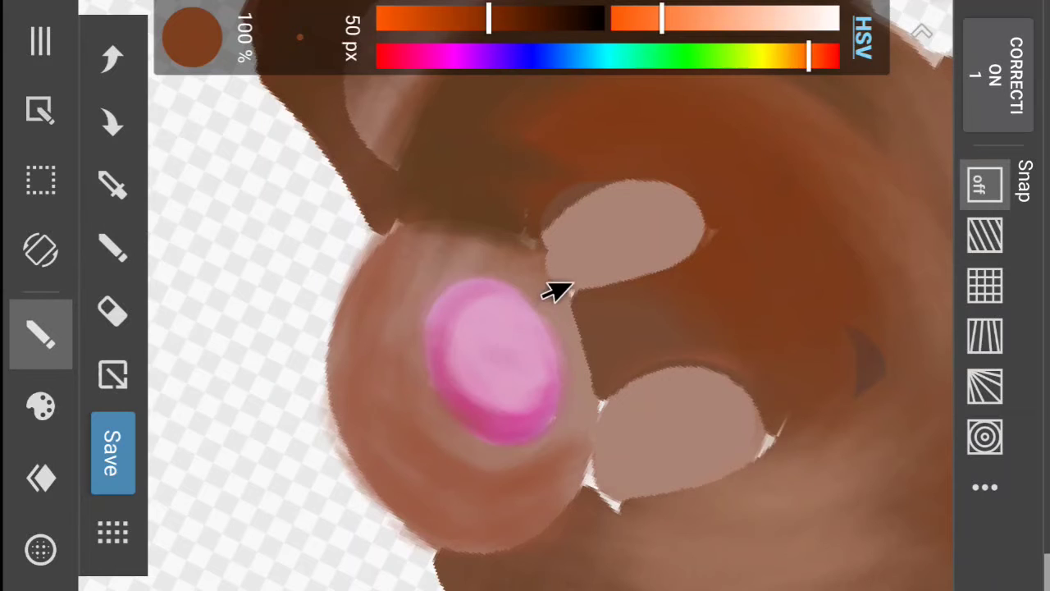
- Try a short brown stroke where the oval patch meets the muzzle and undo it
{"action": "left_click_drag", "start_coordinate": [558, 291], "coordinate": [558, 304]}
{"action": "left_click", "coordinate": [112, 59]}
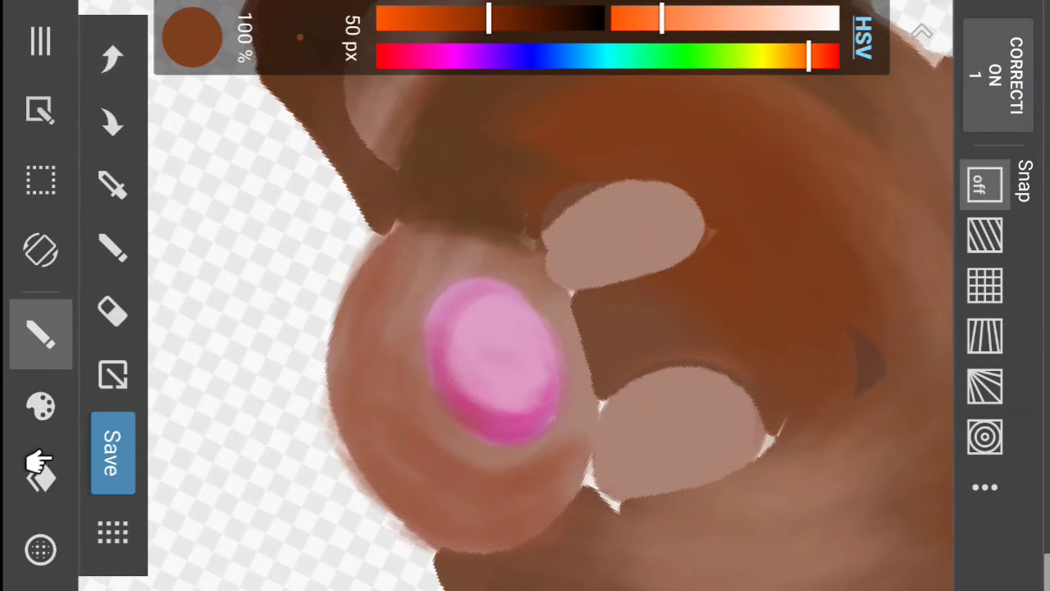
- Open the layer list
{"action": "left_click", "coordinate": [39, 466]}
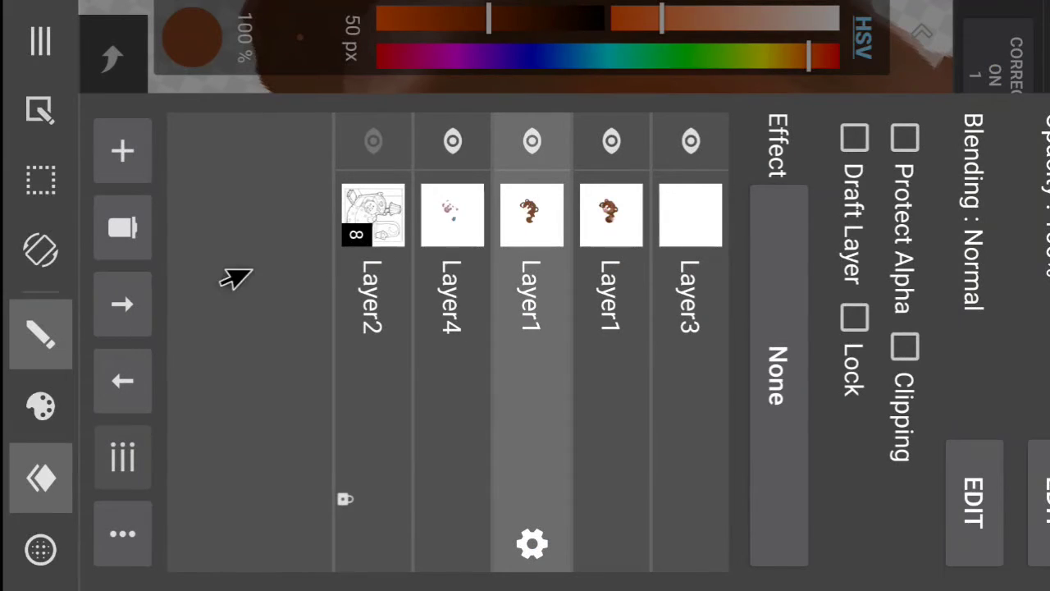
- Add a new color layer directly above the locked Layer2 sketch, beneath Layer4
{"action": "left_click", "coordinate": [430, 343]}
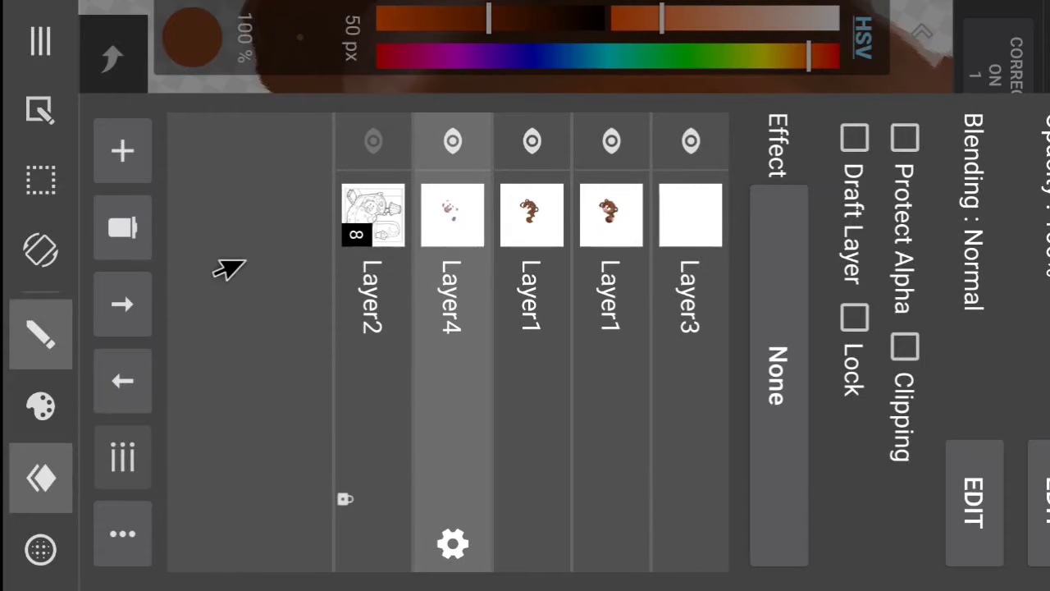
{"action": "left_click", "coordinate": [37, 474]}
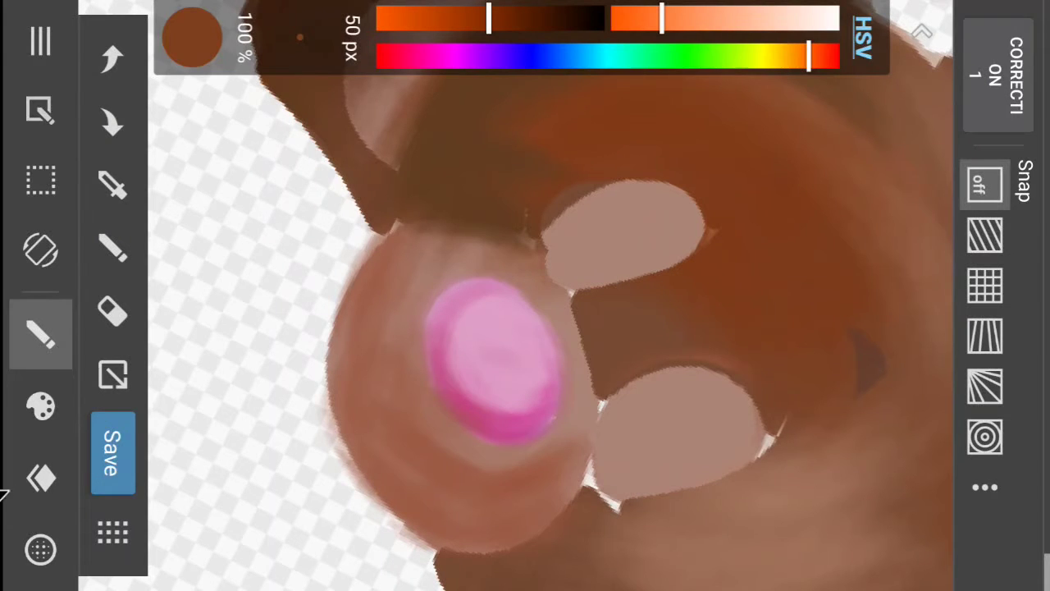
{"action": "left_click", "coordinate": [36, 477]}
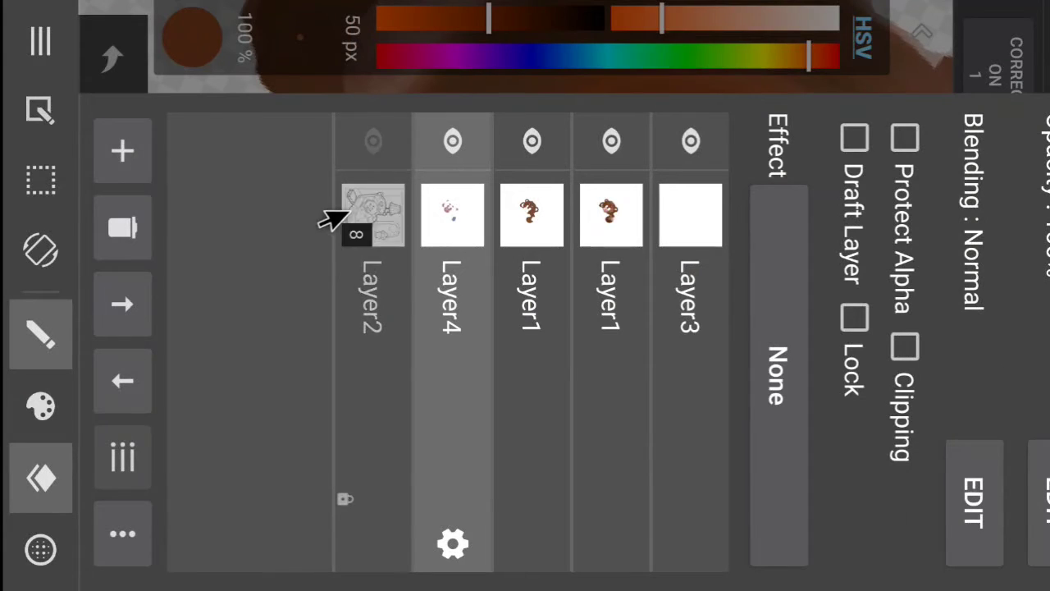
{"action": "left_click", "coordinate": [361, 379]}
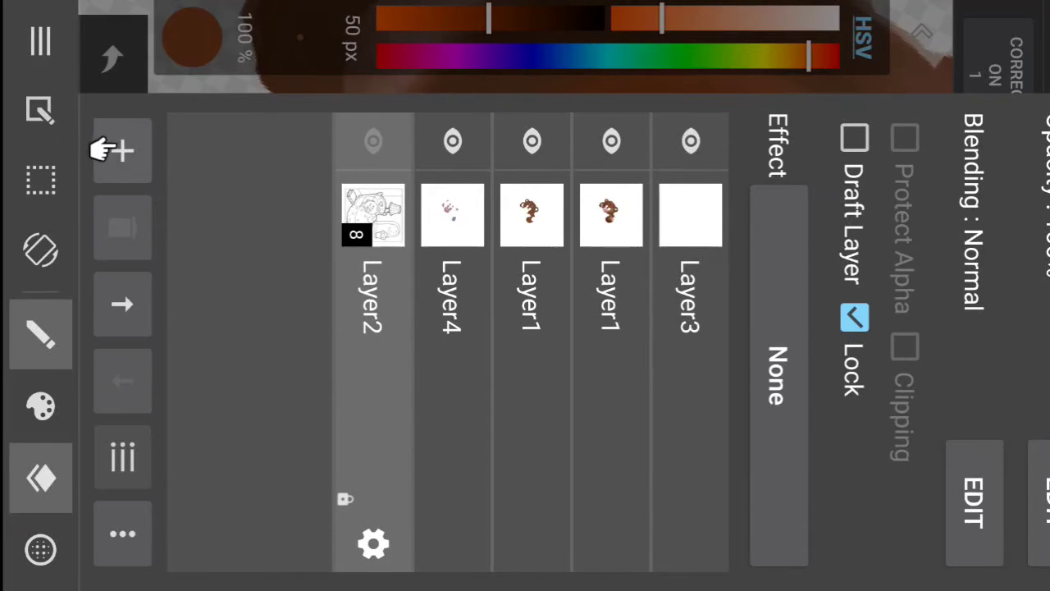
{"action": "left_click", "coordinate": [115, 150]}
{"action": "left_click", "coordinate": [775, 261]}
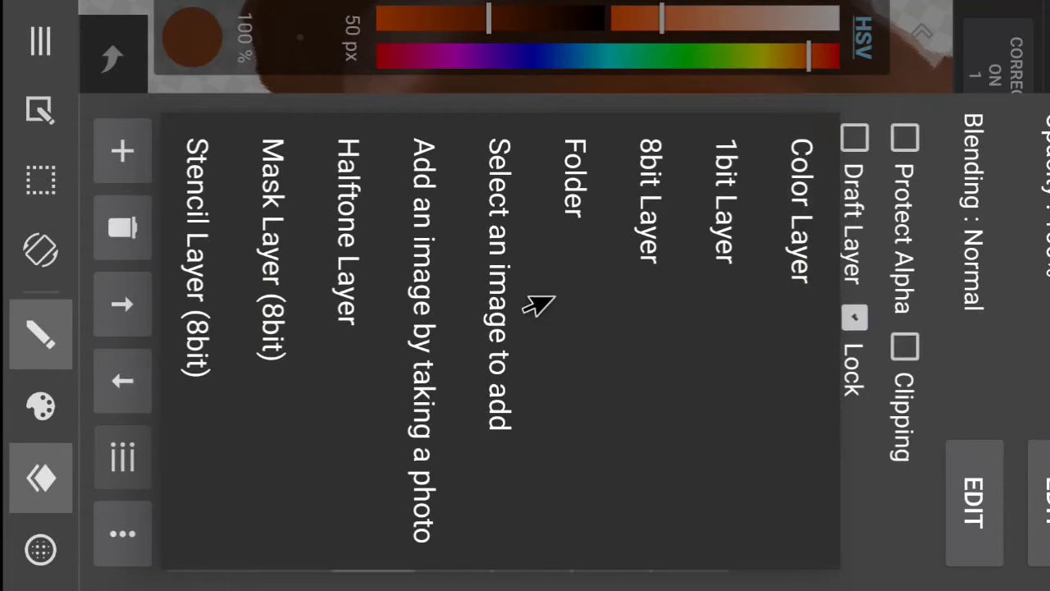
{"action": "left_click", "coordinate": [45, 494]}
- Fill the white gaps around the bear's eyes with brown, using the 50 px brush at 100% opacity
{"action": "mouse_move", "coordinate": [576, 484]}
{"action": "left_mouse_down"}
{"action": "mouse_move", "coordinate": [633, 496]}
{"action": "mouse_move", "coordinate": [598, 432]}
{"action": "mouse_move", "coordinate": [617, 457]}
{"action": "mouse_move", "coordinate": [639, 434]}
{"action": "mouse_move", "coordinate": [790, 414]}
{"action": "left_mouse_up"}
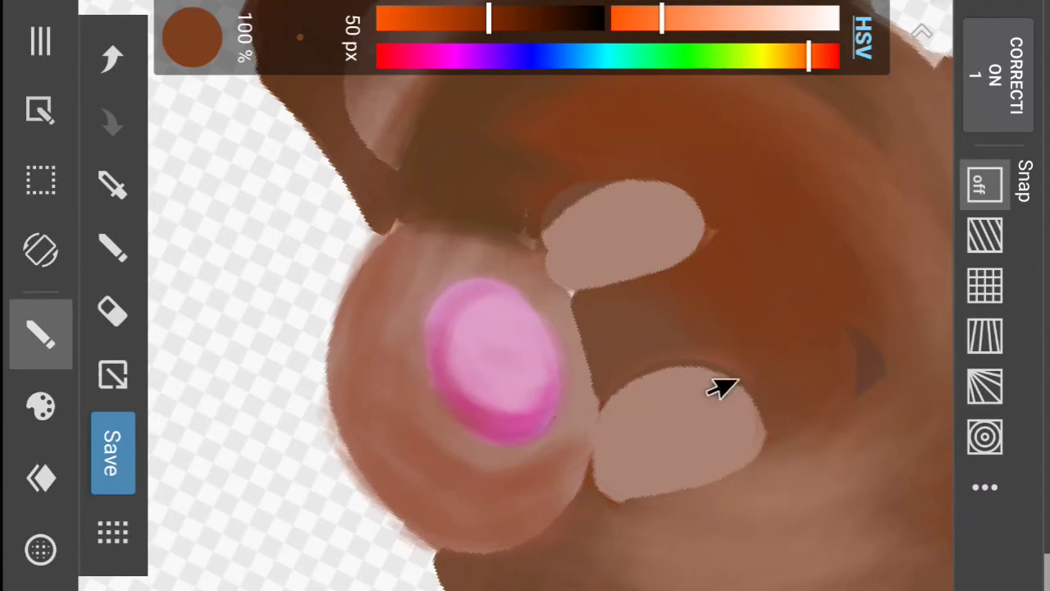
{"action": "left_click_drag", "start_coordinate": [556, 309], "coordinate": [554, 285]}
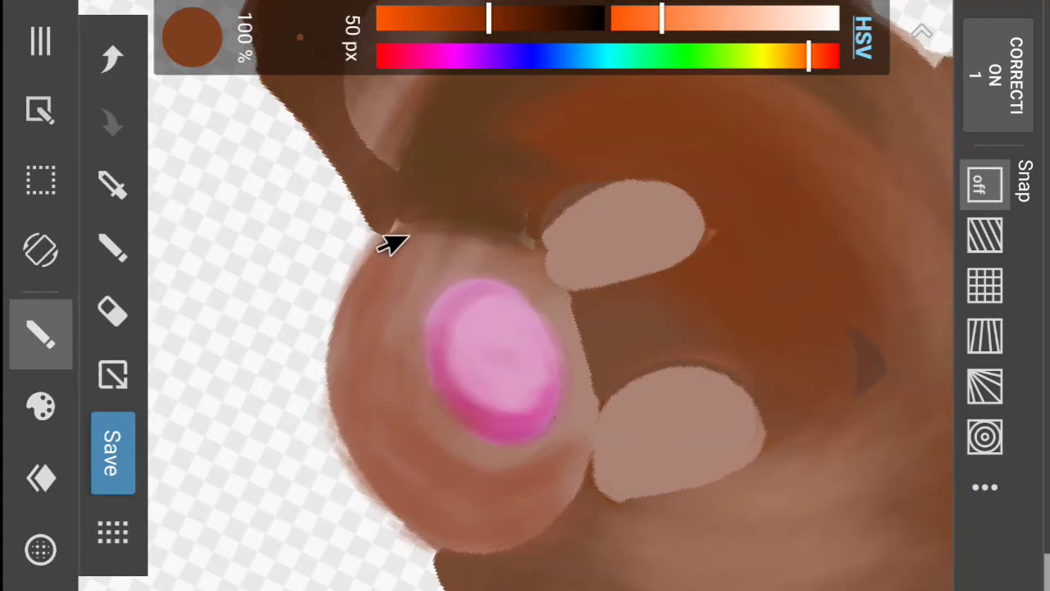
{"action": "scroll", "coordinate": [414, 245], "scroll_direction": "down", "scroll_amount": 4}
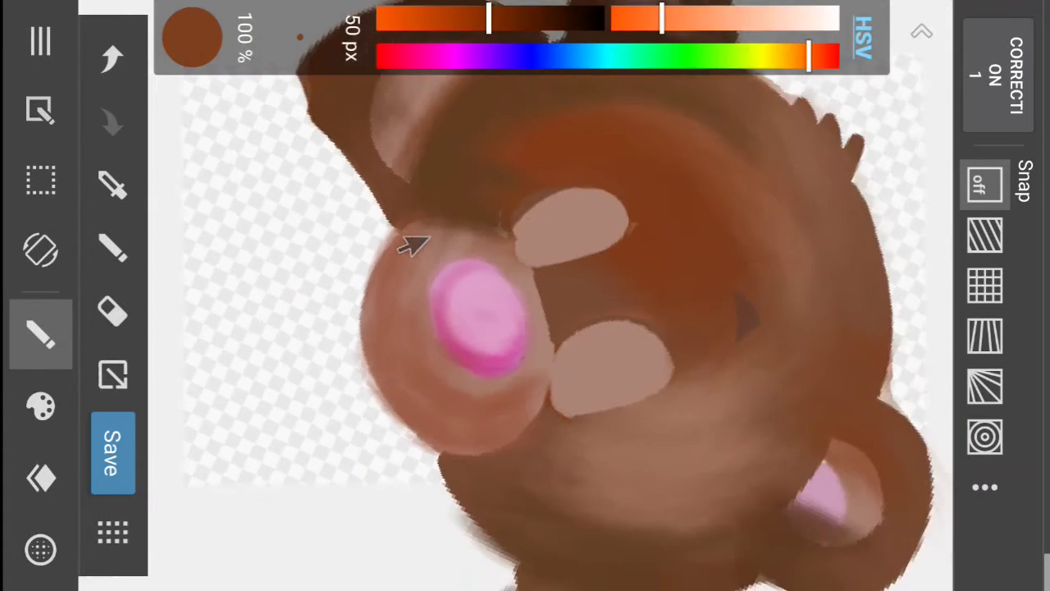
{"action": "scroll", "coordinate": [515, 356], "scroll_direction": "up", "scroll_amount": 3}
{"action": "scroll", "coordinate": [550, 353], "scroll_direction": "up", "scroll_amount": 2}
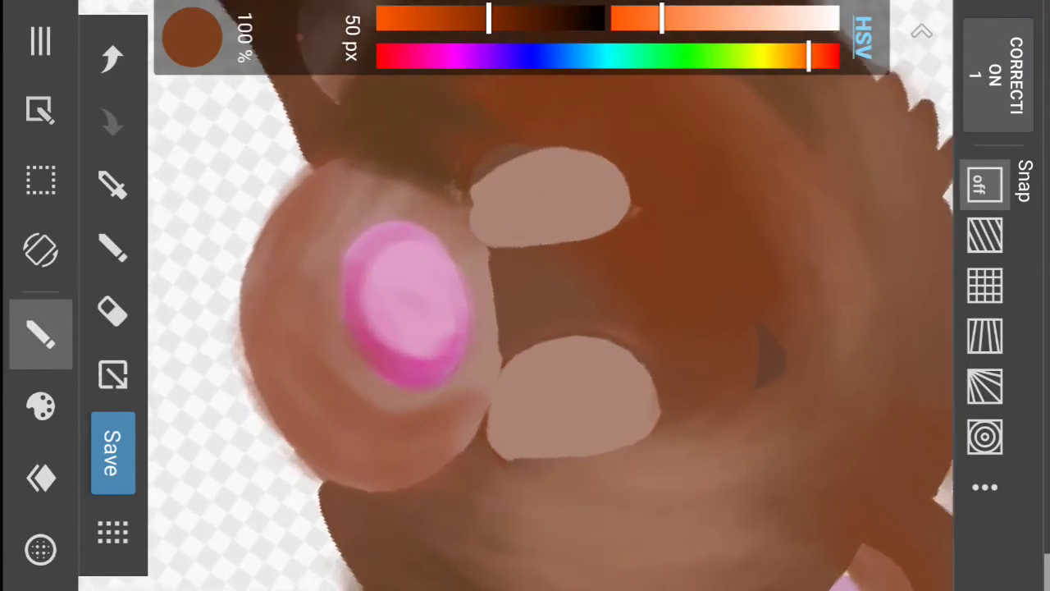
{"action": "scroll", "coordinate": [549, 353], "scroll_direction": "down", "scroll_amount": 4}
{"action": "scroll", "coordinate": [525, 345], "scroll_direction": "down", "scroll_amount": 3}
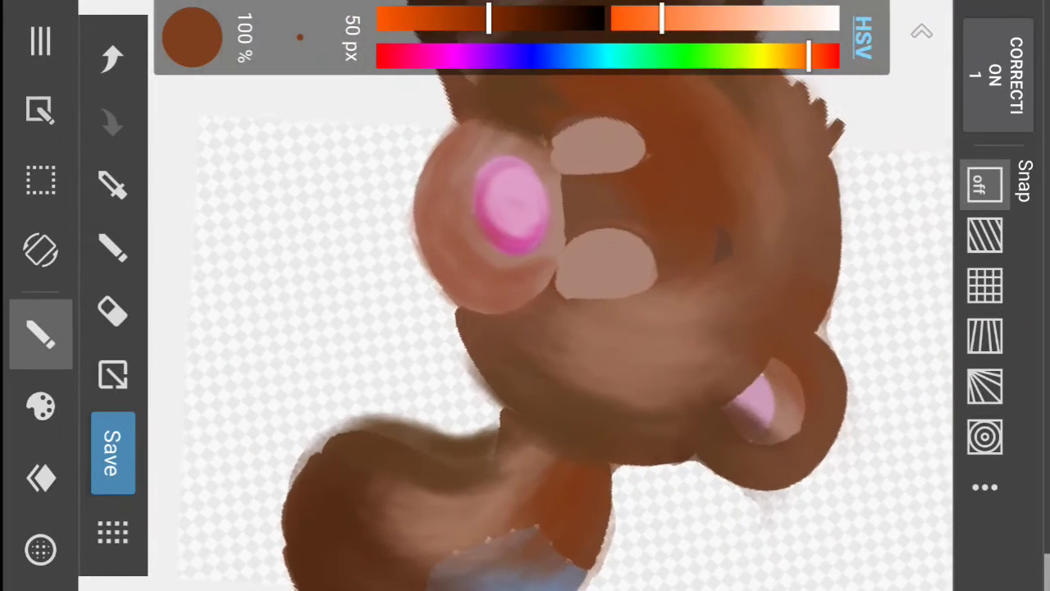
{"action": "scroll", "coordinate": [549, 328], "scroll_direction": "down", "scroll_amount": 2}
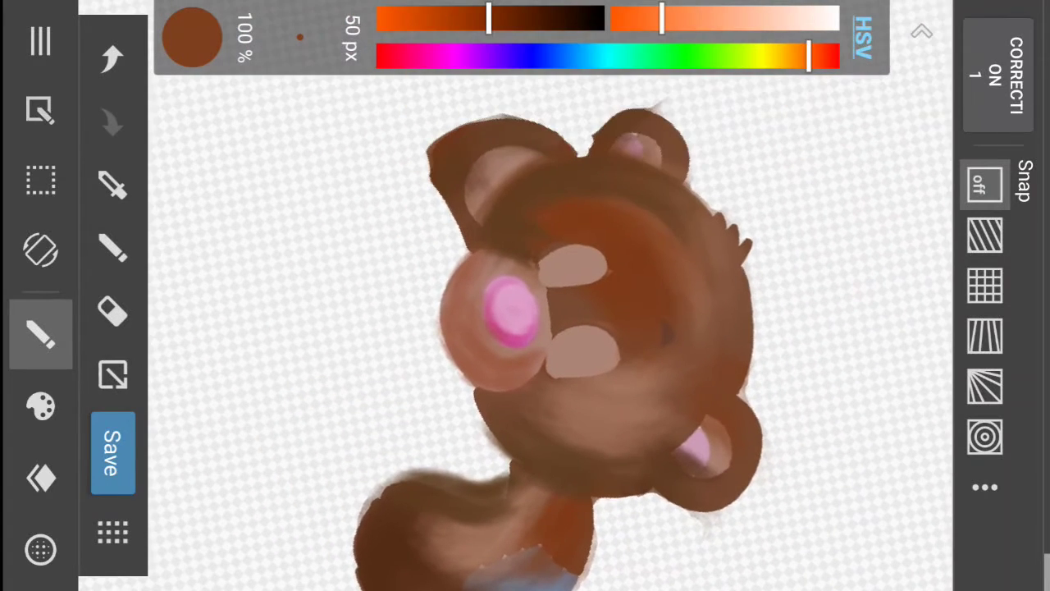
{"action": "scroll", "coordinate": [525, 328], "scroll_direction": "up", "scroll_amount": 5}
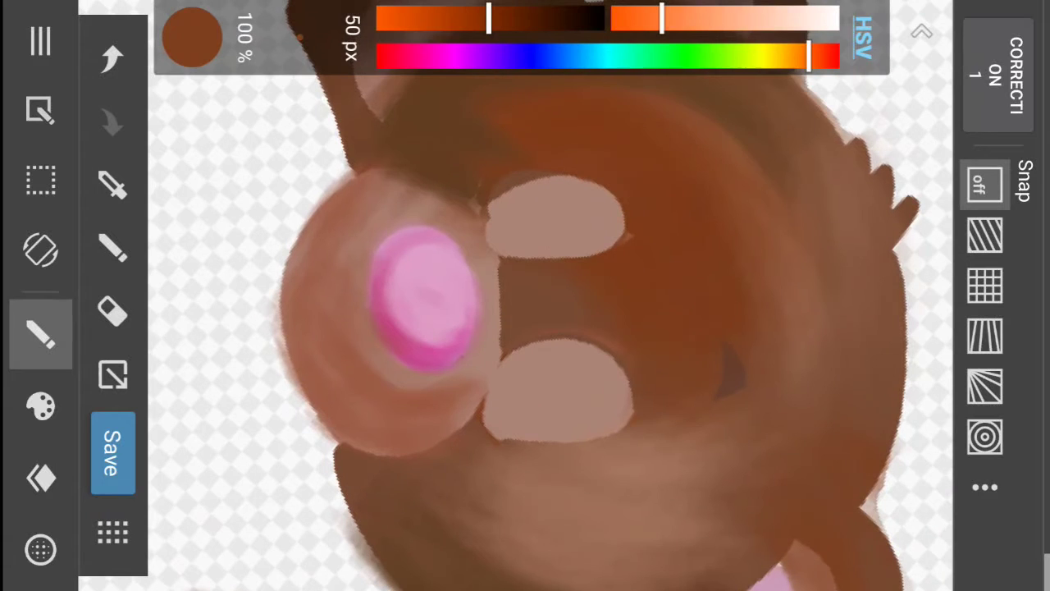
- Make the upper of the two Layer1 layers active, directly below Layer3
{"action": "left_click", "coordinate": [41, 405]}
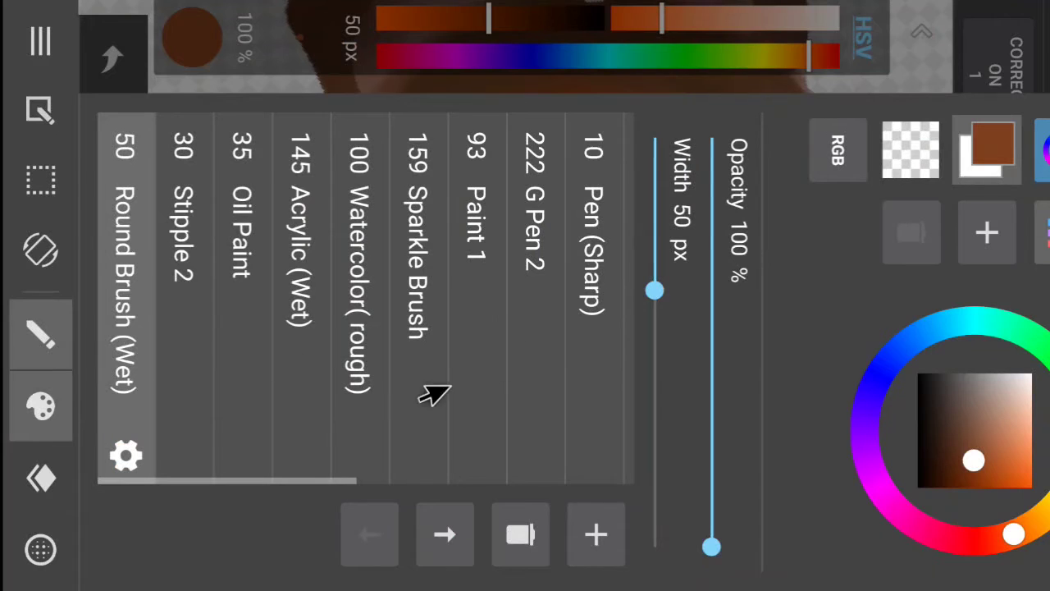
{"action": "left_click", "coordinate": [18, 424]}
{"action": "left_click", "coordinate": [24, 479]}
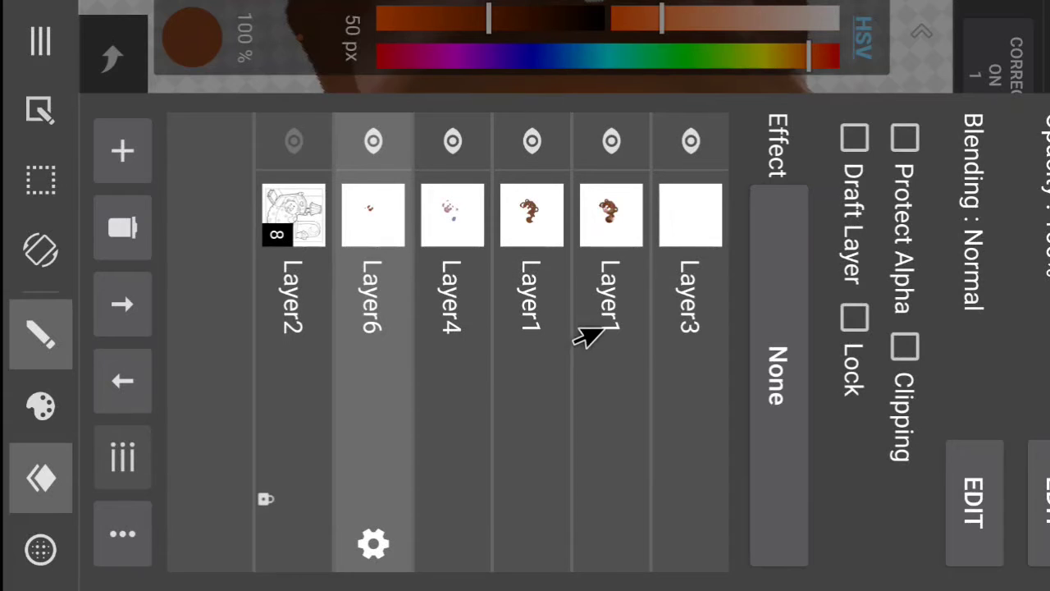
{"action": "left_click", "coordinate": [661, 346]}
{"action": "left_click", "coordinate": [607, 352]}
{"action": "left_click", "coordinate": [41, 479]}
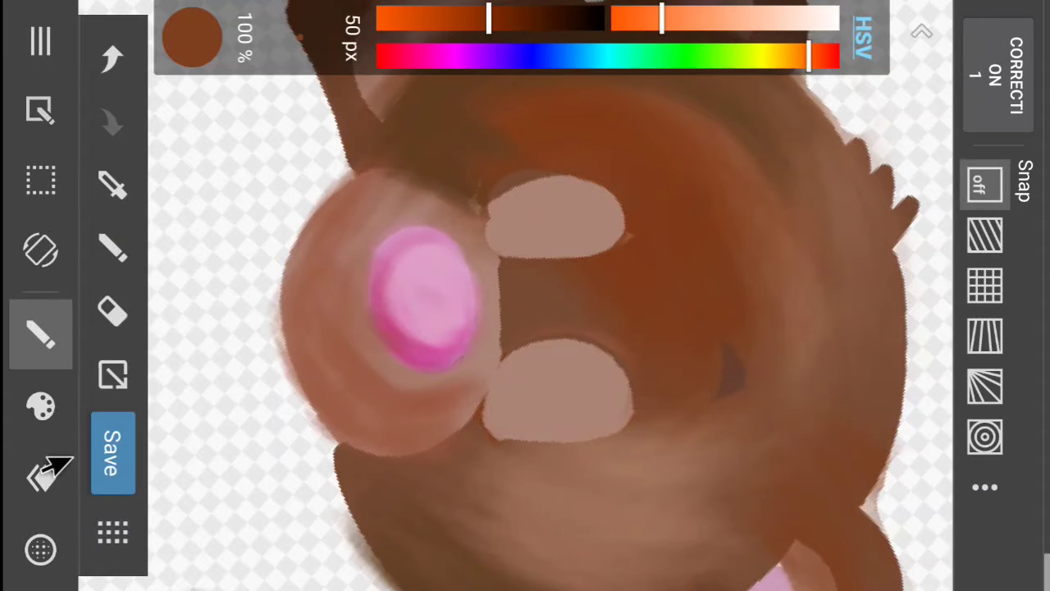
- Choose the Oil Paint brush with 35 px width and 20% opacity
{"action": "left_click", "coordinate": [25, 400]}
{"action": "mouse_move", "coordinate": [215, 382]}
{"action": "left_mouse_down"}
{"action": "mouse_move", "coordinate": [172, 382]}
{"action": "mouse_move", "coordinate": [281, 352]}
{"action": "left_mouse_up"}
{"action": "left_click", "coordinate": [227, 345]}
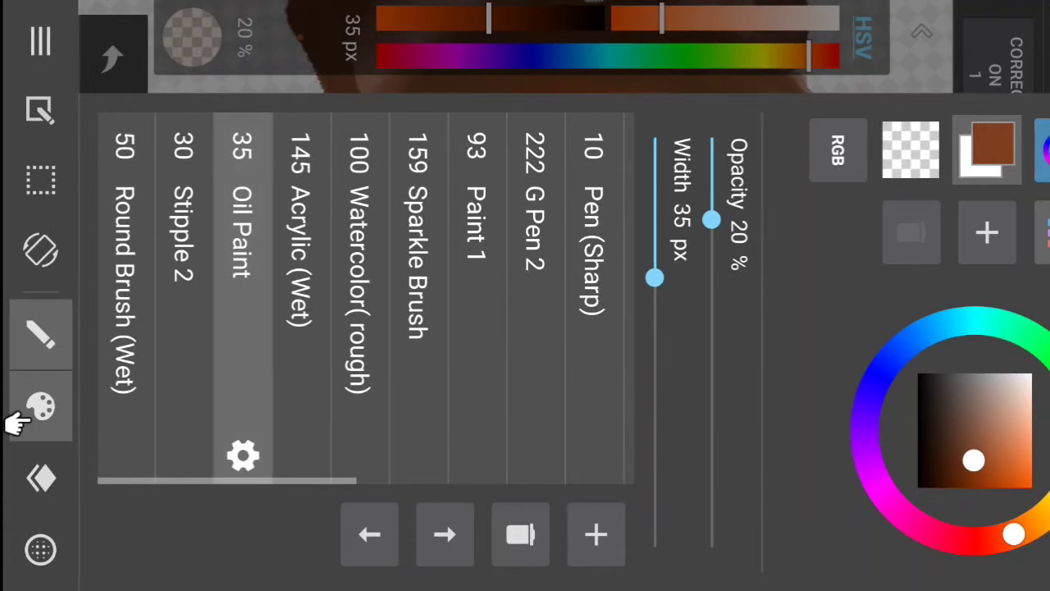
{"action": "left_click", "coordinate": [16, 414]}
- Sample the eye colour, lighten it to a pale grey and brush it over the centres of both eyes
{"action": "left_click_drag", "start_coordinate": [738, 56], "coordinate": [797, 56]}
{"action": "left_click", "coordinate": [112, 184]}
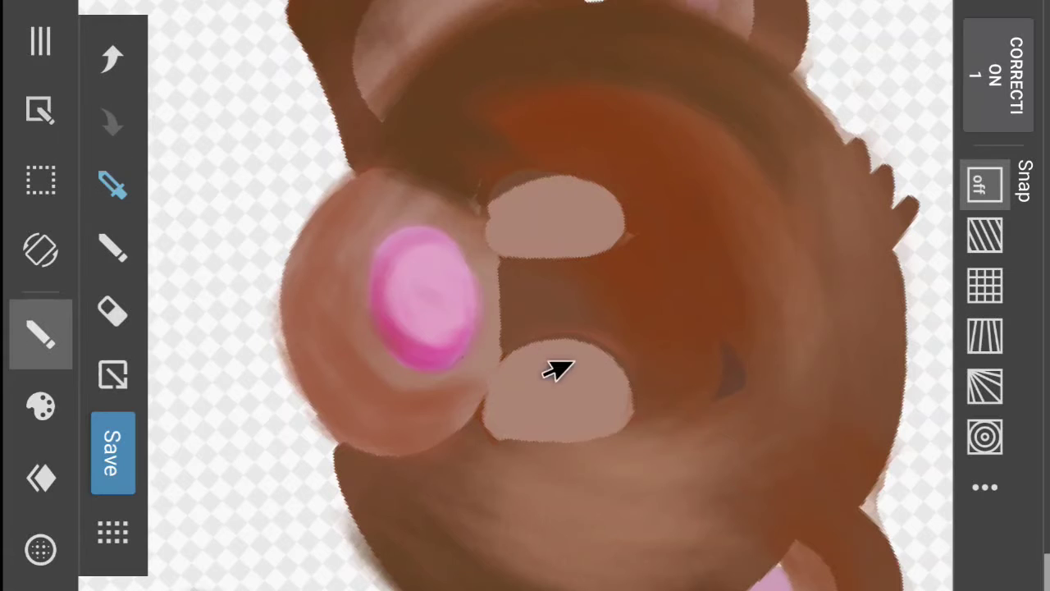
{"action": "left_click", "coordinate": [538, 403]}
{"action": "left_click_drag", "start_coordinate": [773, 33], "coordinate": [807, 31]}
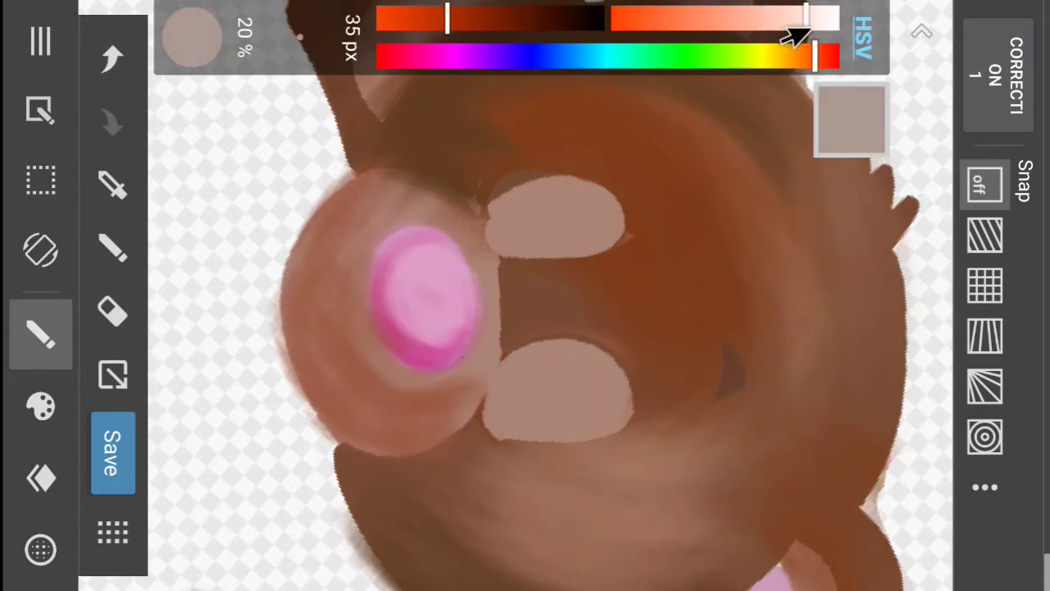
{"action": "left_click_drag", "start_coordinate": [418, 29], "coordinate": [423, 30]}
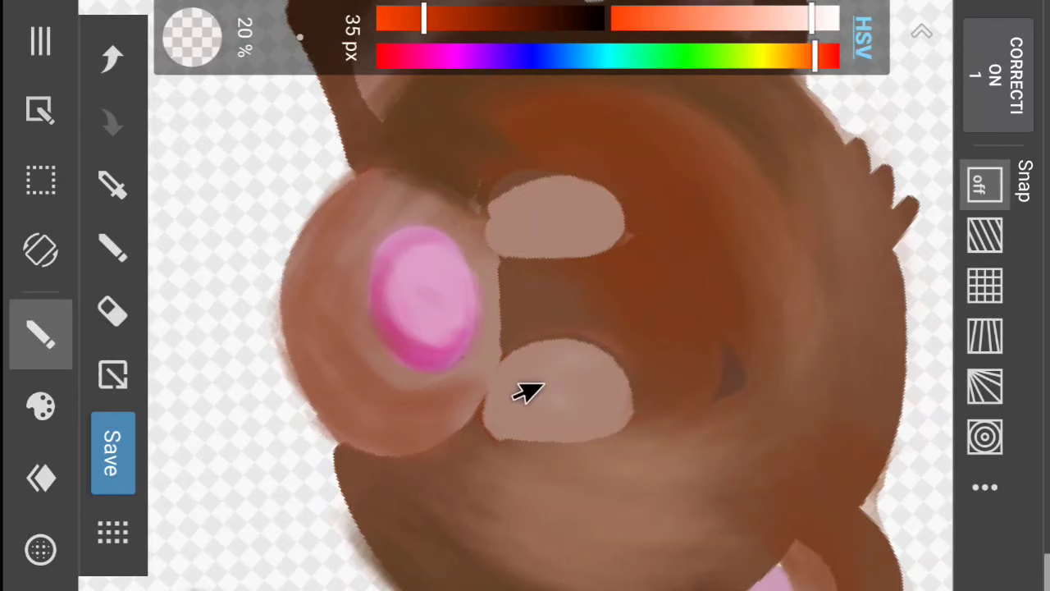
{"action": "left_click_drag", "start_coordinate": [500, 386], "coordinate": [554, 387]}
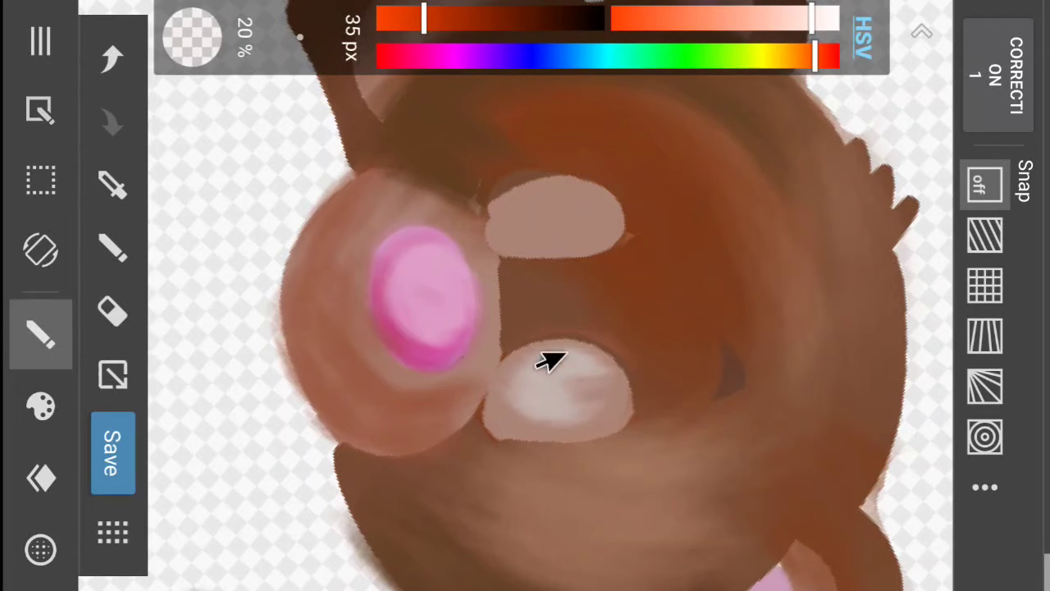
{"action": "mouse_move", "coordinate": [555, 220]}
{"action": "left_mouse_down"}
{"action": "mouse_move", "coordinate": [539, 223]}
{"action": "mouse_move", "coordinate": [550, 218]}
{"action": "left_mouse_up"}
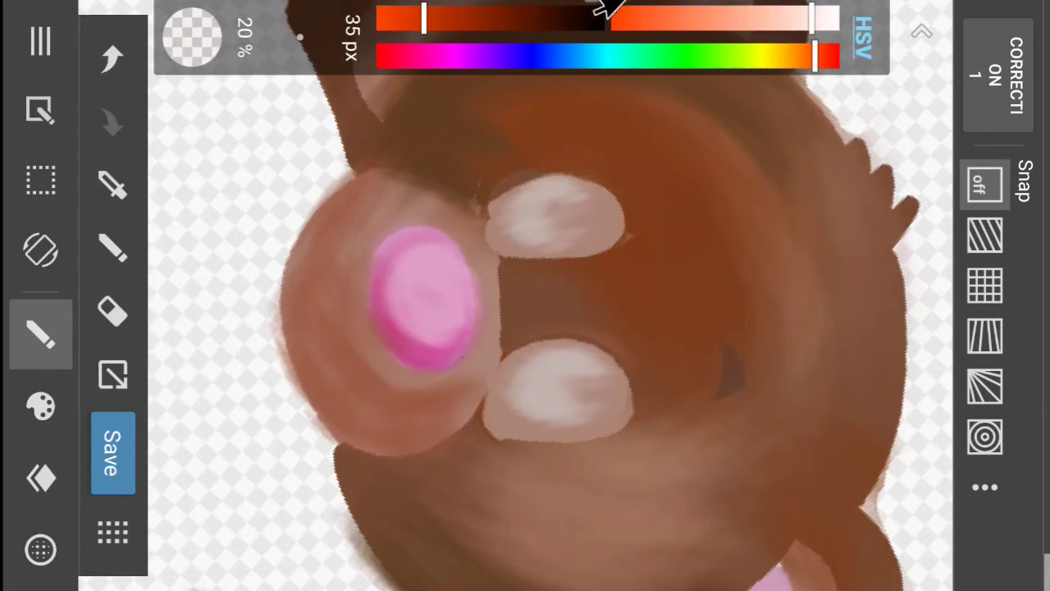
- Shade both eyes with a more saturated peach tone, using a brush width of 22 px
{"action": "left_click_drag", "start_coordinate": [751, 26], "coordinate": [740, 18]}
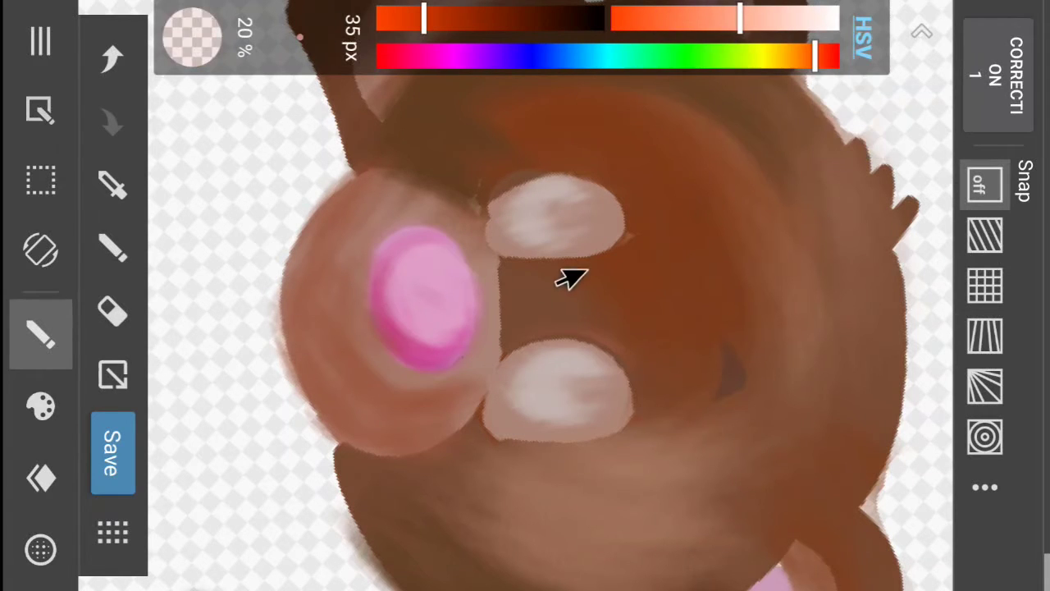
{"action": "mouse_move", "coordinate": [564, 208]}
{"action": "left_mouse_down"}
{"action": "mouse_move", "coordinate": [525, 219]}
{"action": "mouse_move", "coordinate": [551, 195]}
{"action": "mouse_move", "coordinate": [604, 207]}
{"action": "mouse_move", "coordinate": [529, 212]}
{"action": "left_mouse_up"}
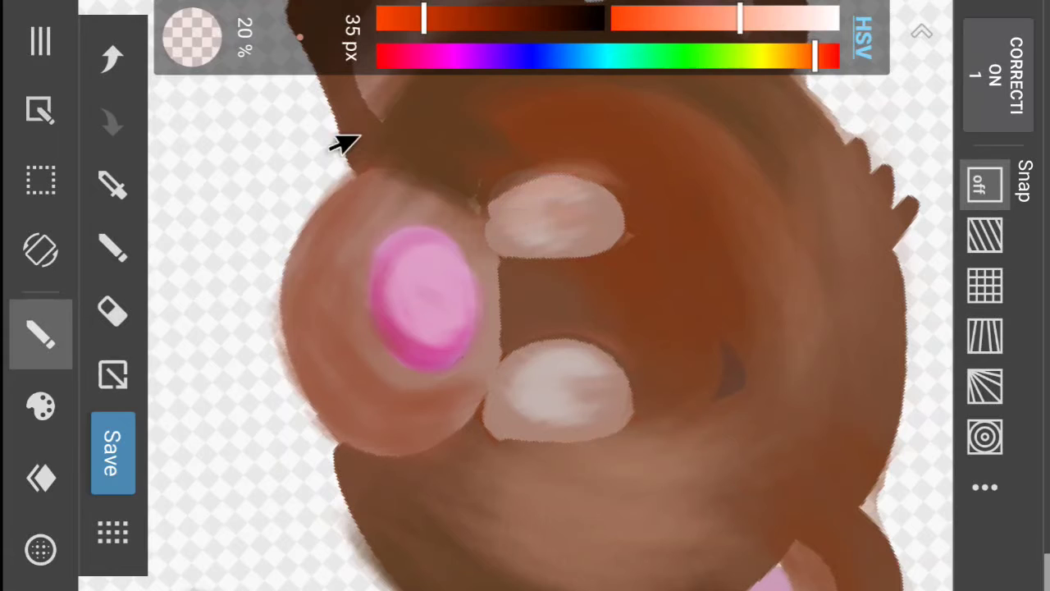
{"action": "left_click", "coordinate": [113, 58]}
{"action": "left_click_drag", "start_coordinate": [293, 52], "coordinate": [263, 61]}
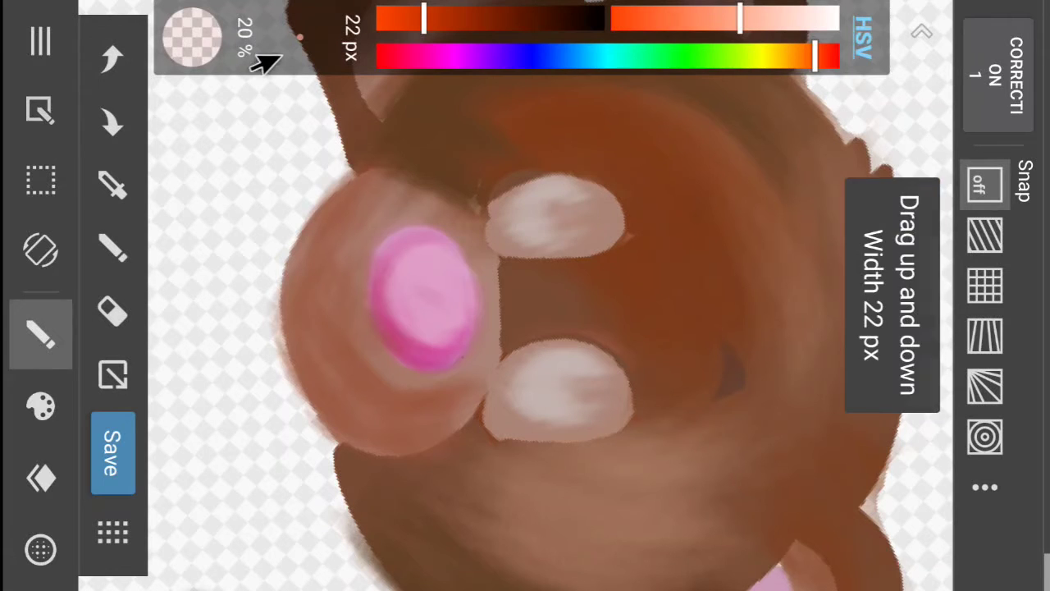
{"action": "mouse_move", "coordinate": [583, 187]}
{"action": "left_mouse_down"}
{"action": "mouse_move", "coordinate": [529, 204]}
{"action": "mouse_move", "coordinate": [567, 198]}
{"action": "mouse_move", "coordinate": [610, 215]}
{"action": "mouse_move", "coordinate": [545, 198]}
{"action": "mouse_move", "coordinate": [512, 214]}
{"action": "mouse_move", "coordinate": [585, 205]}
{"action": "mouse_move", "coordinate": [510, 221]}
{"action": "mouse_move", "coordinate": [527, 200]}
{"action": "mouse_move", "coordinate": [586, 201]}
{"action": "mouse_move", "coordinate": [521, 222]}
{"action": "mouse_move", "coordinate": [599, 205]}
{"action": "mouse_move", "coordinate": [529, 218]}
{"action": "left_mouse_up"}
{"action": "mouse_move", "coordinate": [541, 384]}
{"action": "left_mouse_down"}
{"action": "mouse_move", "coordinate": [590, 386]}
{"action": "mouse_move", "coordinate": [522, 371]}
{"action": "mouse_move", "coordinate": [492, 377]}
{"action": "mouse_move", "coordinate": [569, 368]}
{"action": "mouse_move", "coordinate": [519, 373]}
{"action": "left_mouse_up"}
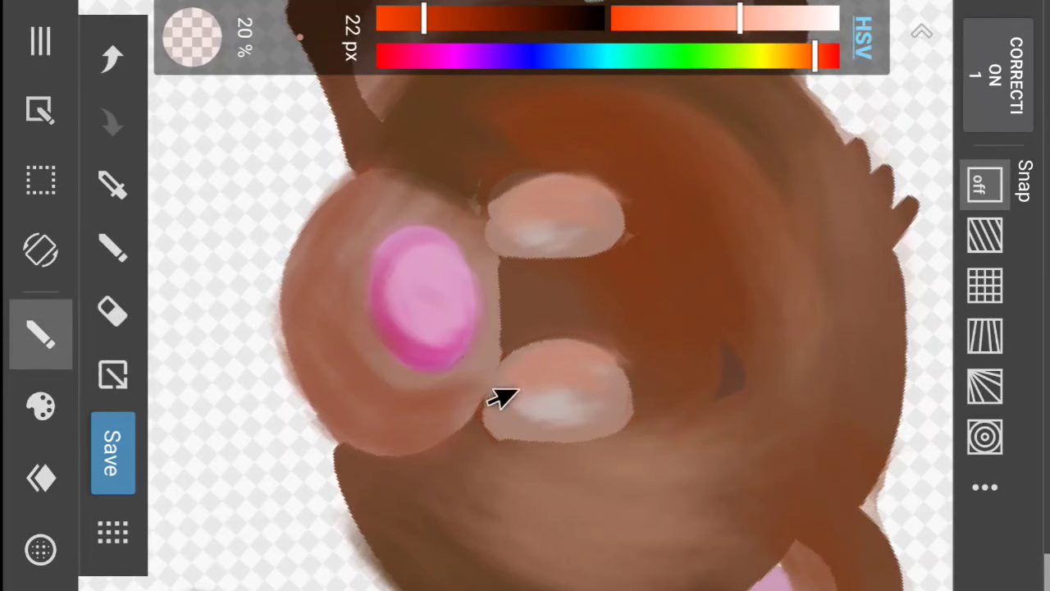
- Desaturate the brush colour to a paler pinkish grey
{"action": "scroll", "coordinate": [535, 374], "scroll_direction": "down", "scroll_amount": 6}
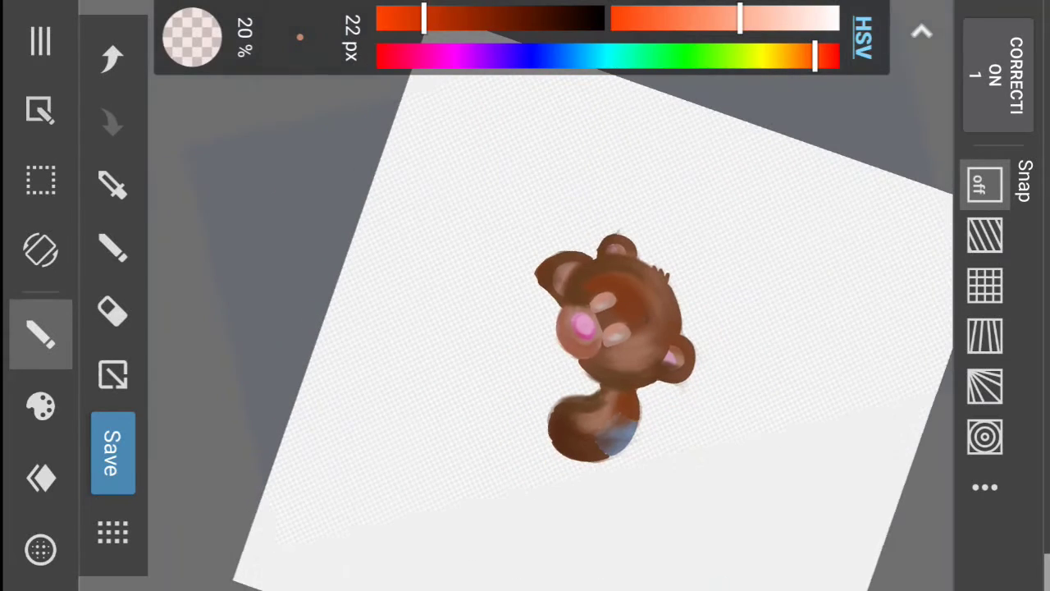
{"action": "scroll", "coordinate": [622, 322], "scroll_direction": "up", "scroll_amount": 6}
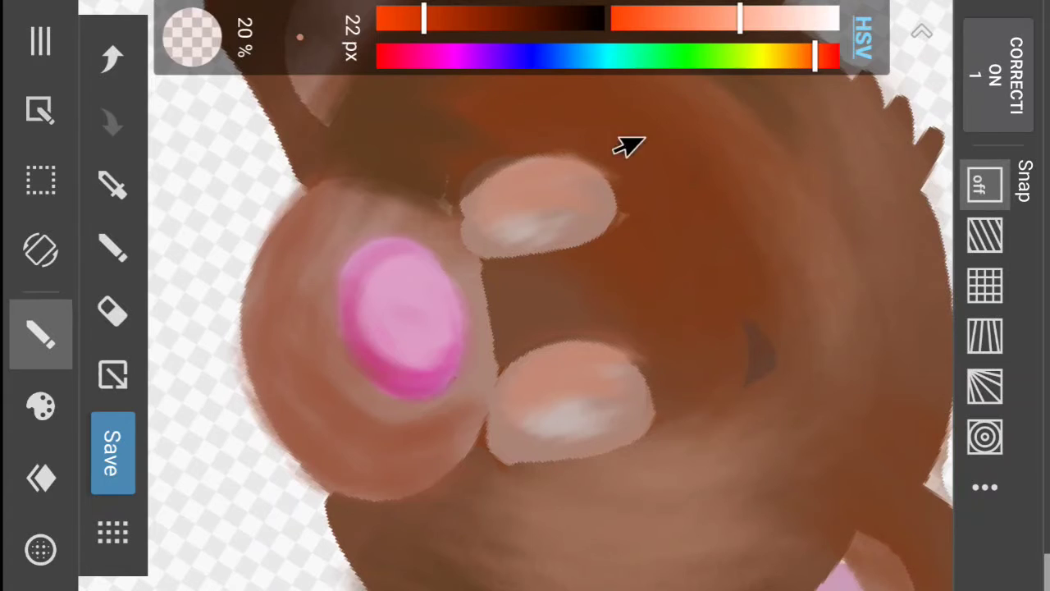
{"action": "left_click_drag", "start_coordinate": [749, 23], "coordinate": [792, 21]}
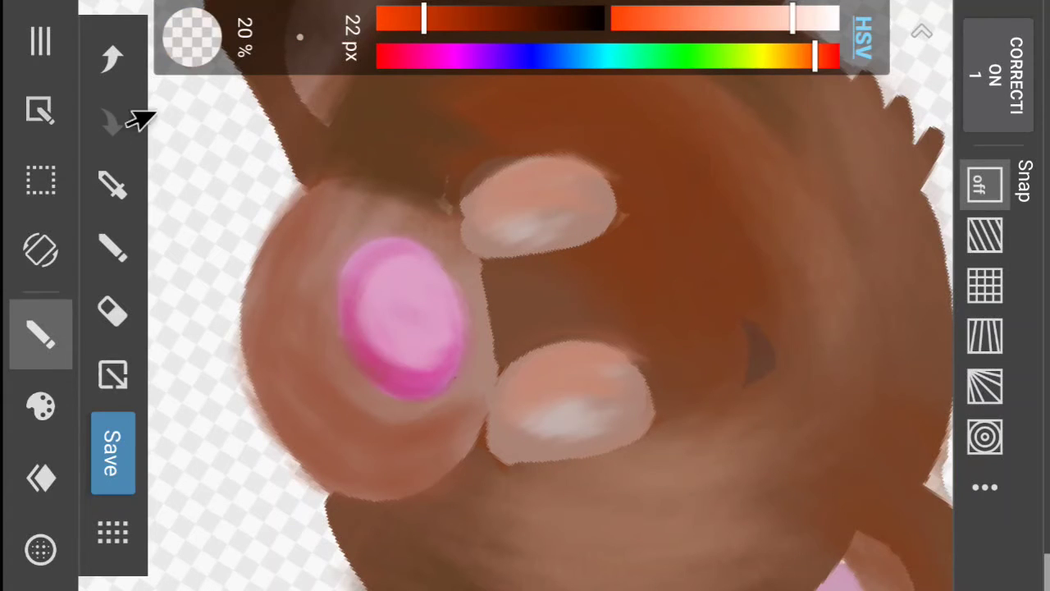
{"action": "left_click_drag", "start_coordinate": [257, 59], "coordinate": [351, 56]}
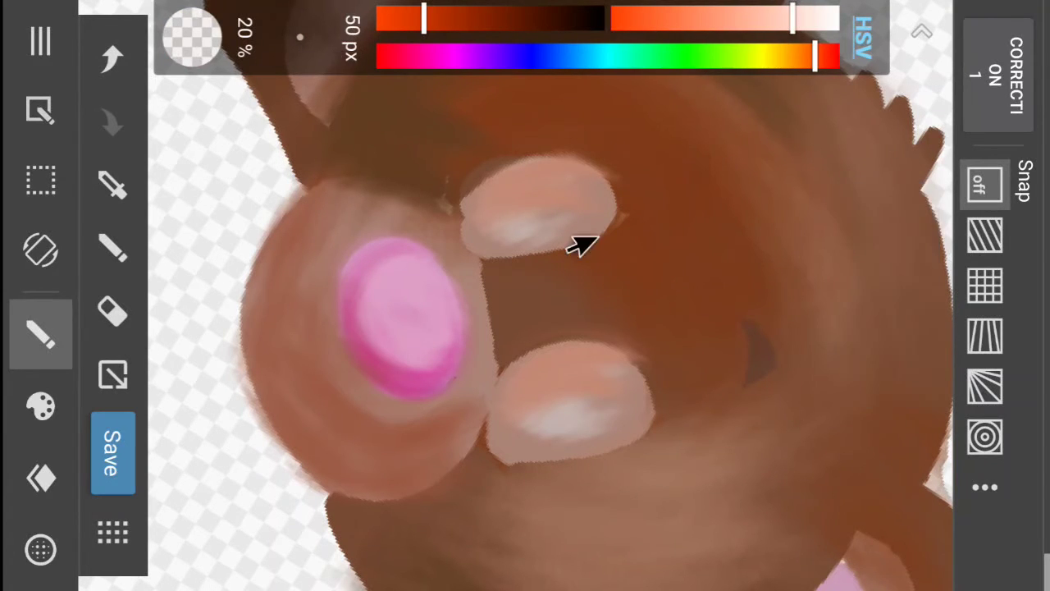
{"action": "left_click_drag", "start_coordinate": [566, 199], "coordinate": [538, 203]}
{"action": "left_click", "coordinate": [110, 59]}
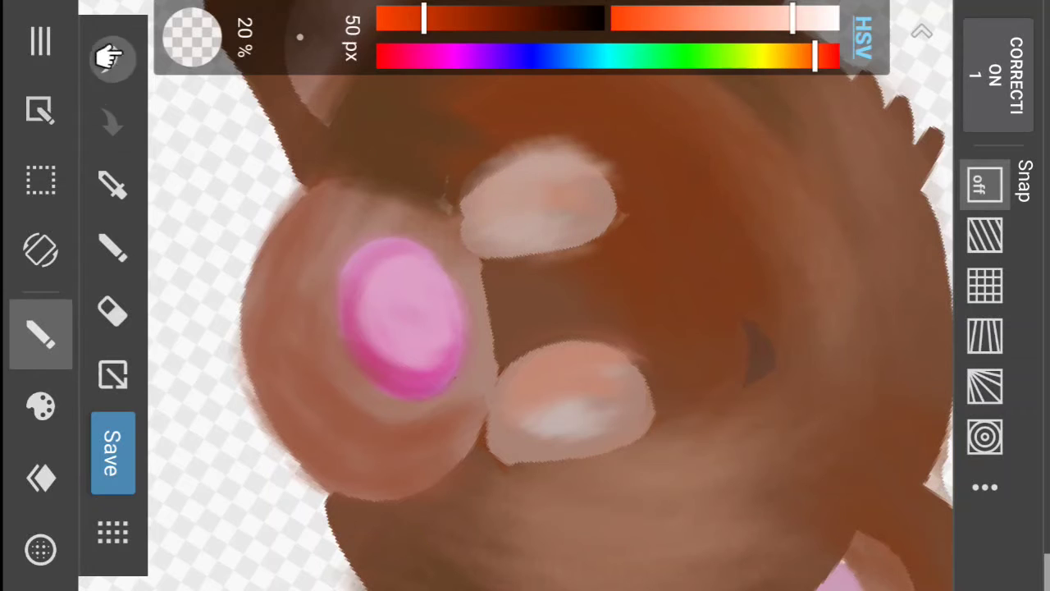
{"action": "left_click_drag", "start_coordinate": [324, 34], "coordinate": [242, 49]}
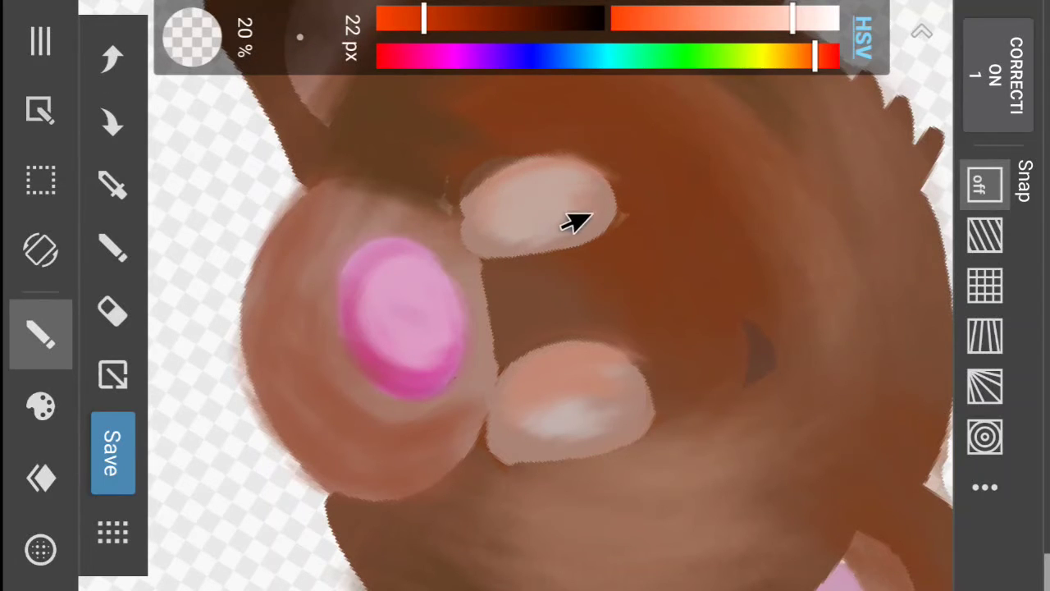
- Brush the pale pinkish grey over the inside of both eyes, leaving a thin peach rim
{"action": "mouse_move", "coordinate": [507, 222]}
{"action": "left_mouse_down"}
{"action": "mouse_move", "coordinate": [571, 193]}
{"action": "mouse_move", "coordinate": [554, 213]}
{"action": "mouse_move", "coordinate": [527, 211]}
{"action": "left_mouse_up"}
{"action": "mouse_move", "coordinate": [589, 380]}
{"action": "left_mouse_down"}
{"action": "mouse_move", "coordinate": [542, 409]}
{"action": "mouse_move", "coordinate": [595, 404]}
{"action": "mouse_move", "coordinate": [575, 421]}
{"action": "mouse_move", "coordinate": [529, 426]}
{"action": "mouse_move", "coordinate": [604, 414]}
{"action": "mouse_move", "coordinate": [555, 429]}
{"action": "mouse_move", "coordinate": [608, 407]}
{"action": "mouse_move", "coordinate": [558, 392]}
{"action": "mouse_move", "coordinate": [601, 379]}
{"action": "mouse_move", "coordinate": [541, 393]}
{"action": "mouse_move", "coordinate": [563, 369]}
{"action": "mouse_move", "coordinate": [582, 375]}
{"action": "mouse_move", "coordinate": [534, 397]}
{"action": "mouse_move", "coordinate": [585, 410]}
{"action": "left_mouse_up"}
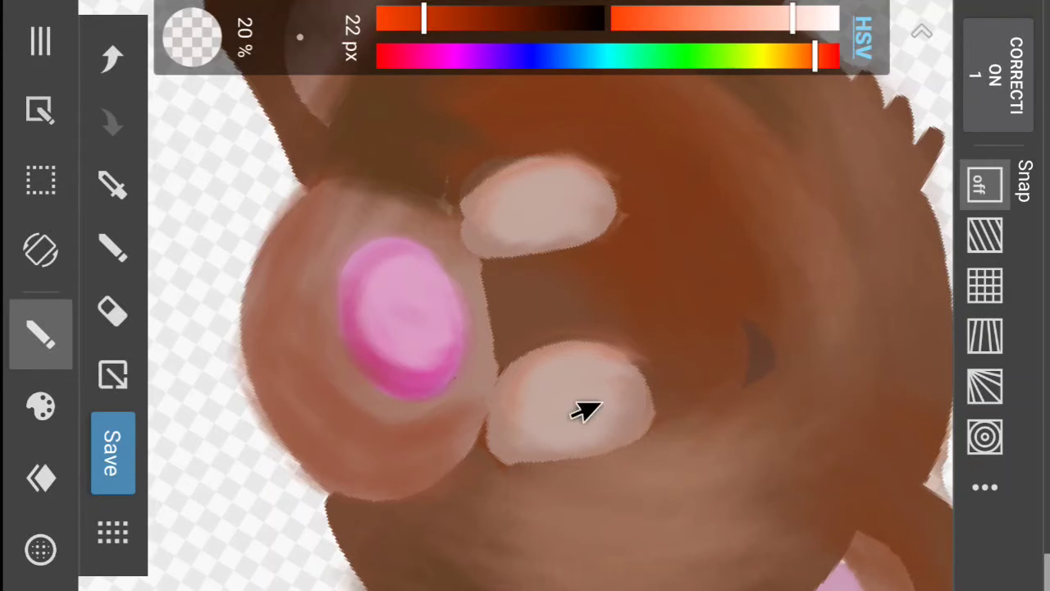
- Darken the brush colour to dark grey and paint a curved pupil in each eye
{"action": "left_click_drag", "start_coordinate": [512, 21], "coordinate": [532, 33]}
{"action": "mouse_move", "coordinate": [596, 416]}
{"action": "left_mouse_down"}
{"action": "mouse_move", "coordinate": [625, 419]}
{"action": "mouse_move", "coordinate": [602, 416]}
{"action": "mouse_move", "coordinate": [578, 433]}
{"action": "mouse_move", "coordinate": [627, 419]}
{"action": "mouse_move", "coordinate": [581, 420]}
{"action": "left_mouse_up"}
{"action": "mouse_move", "coordinate": [525, 206]}
{"action": "left_mouse_down"}
{"action": "mouse_move", "coordinate": [582, 208]}
{"action": "mouse_move", "coordinate": [558, 214]}
{"action": "mouse_move", "coordinate": [546, 225]}
{"action": "mouse_move", "coordinate": [581, 213]}
{"action": "mouse_move", "coordinate": [548, 234]}
{"action": "mouse_move", "coordinate": [569, 217]}
{"action": "mouse_move", "coordinate": [589, 219]}
{"action": "mouse_move", "coordinate": [554, 223]}
{"action": "left_mouse_up"}
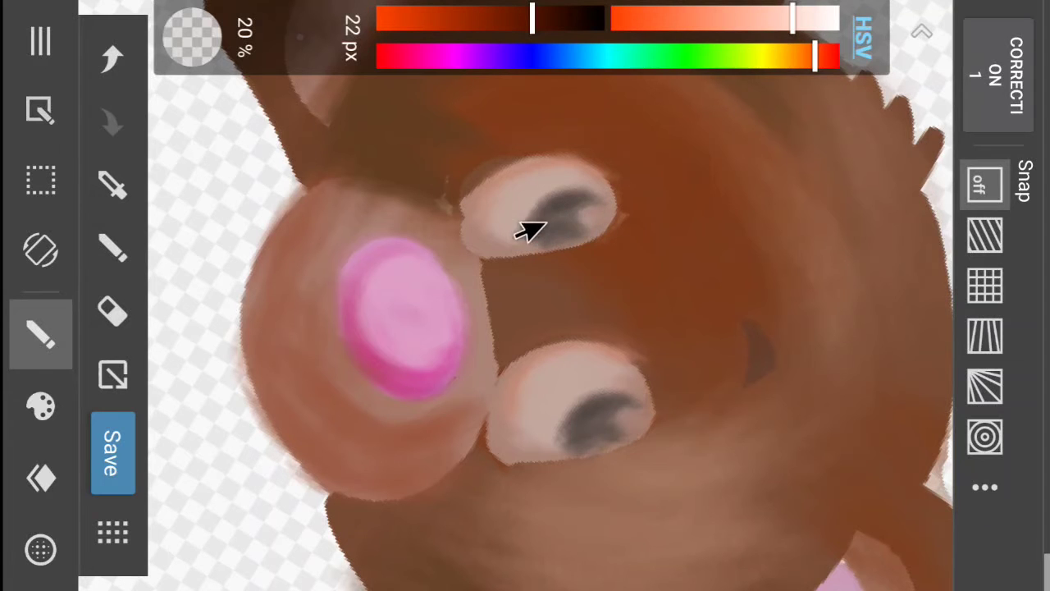
{"action": "scroll", "coordinate": [550, 218], "scroll_direction": "down", "scroll_amount": 8}
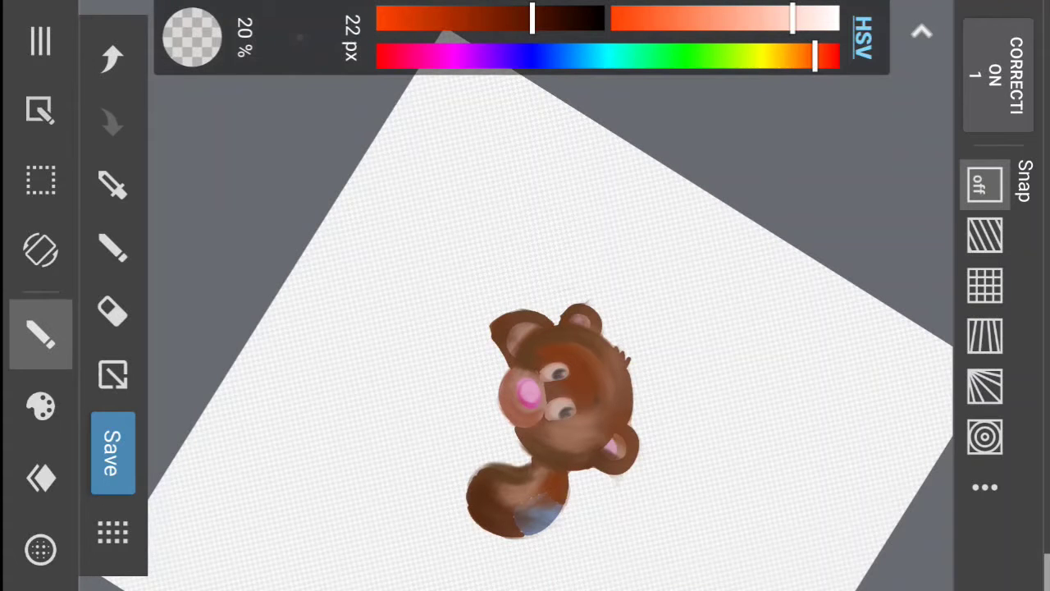
{"action": "scroll", "coordinate": [609, 426], "scroll_direction": "up", "scroll_amount": 8}
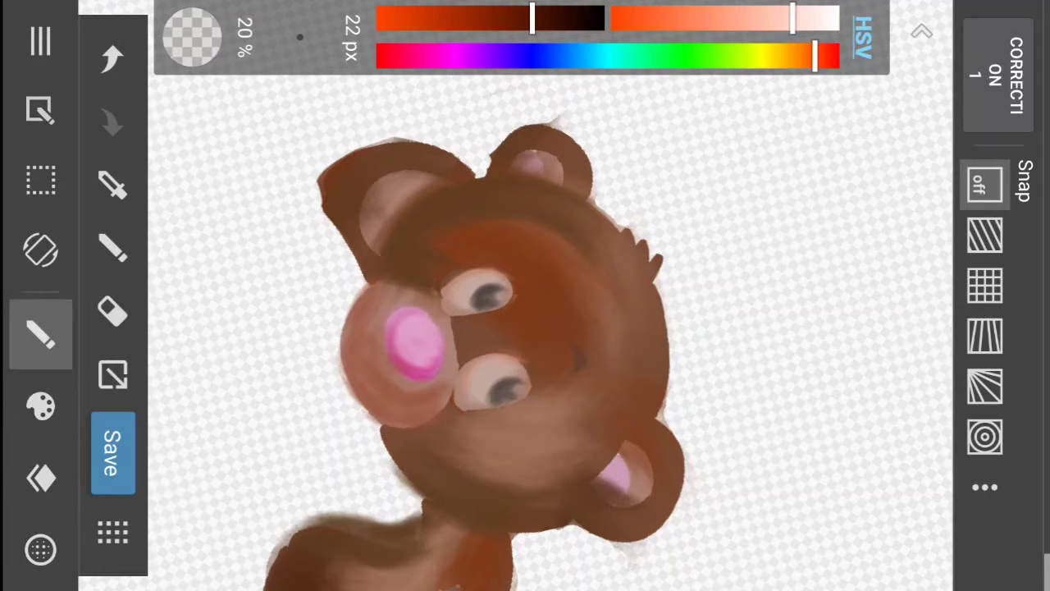
- Make the line-art layer Layer2 visible again around the painted bear
{"action": "scroll", "coordinate": [525, 344], "scroll_direction": "down", "scroll_amount": 3}
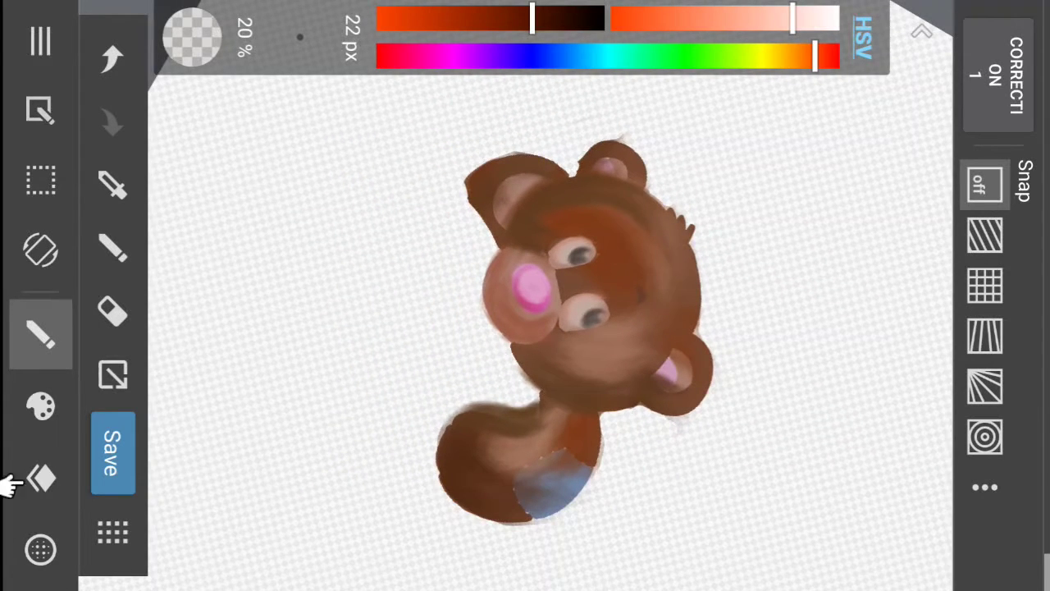
{"action": "left_click", "coordinate": [39, 478]}
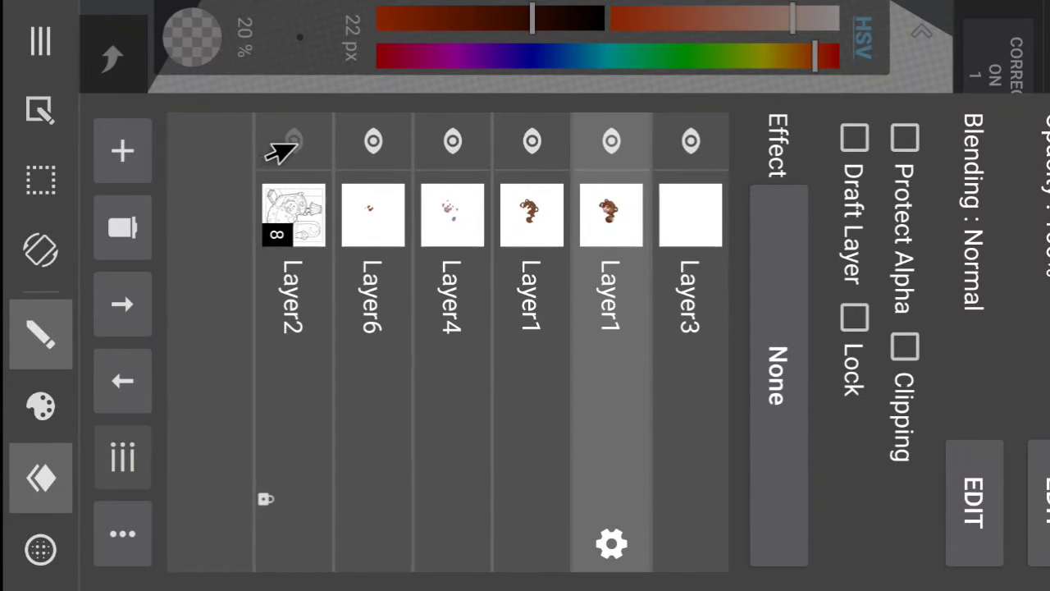
{"action": "left_click", "coordinate": [24, 479]}
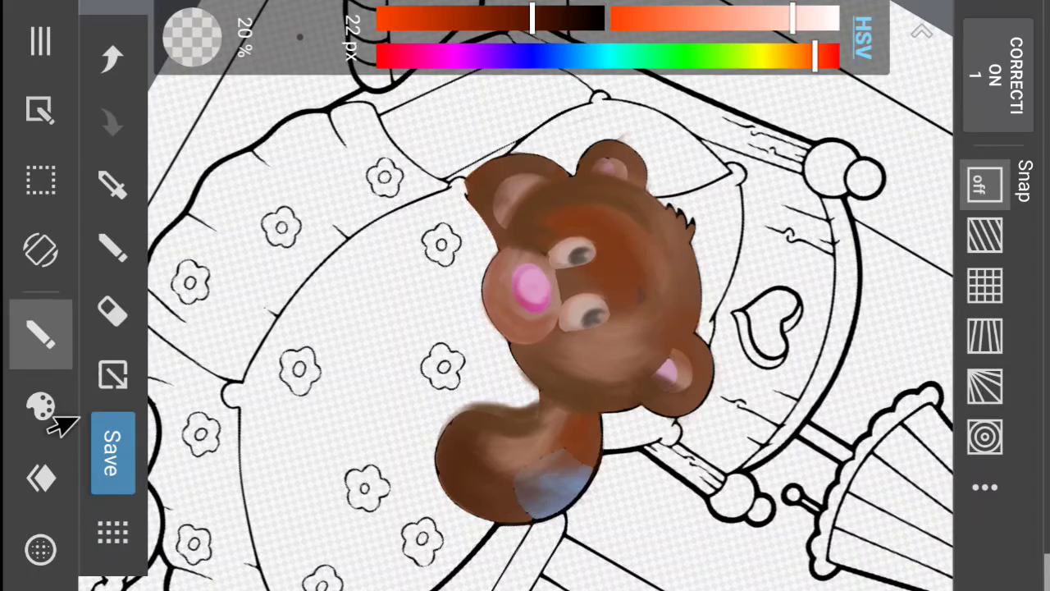
{"action": "scroll", "coordinate": [550, 328], "scroll_direction": "down", "scroll_amount": 2}
{"action": "scroll", "coordinate": [550, 328], "scroll_direction": "up", "scroll_amount": 3}
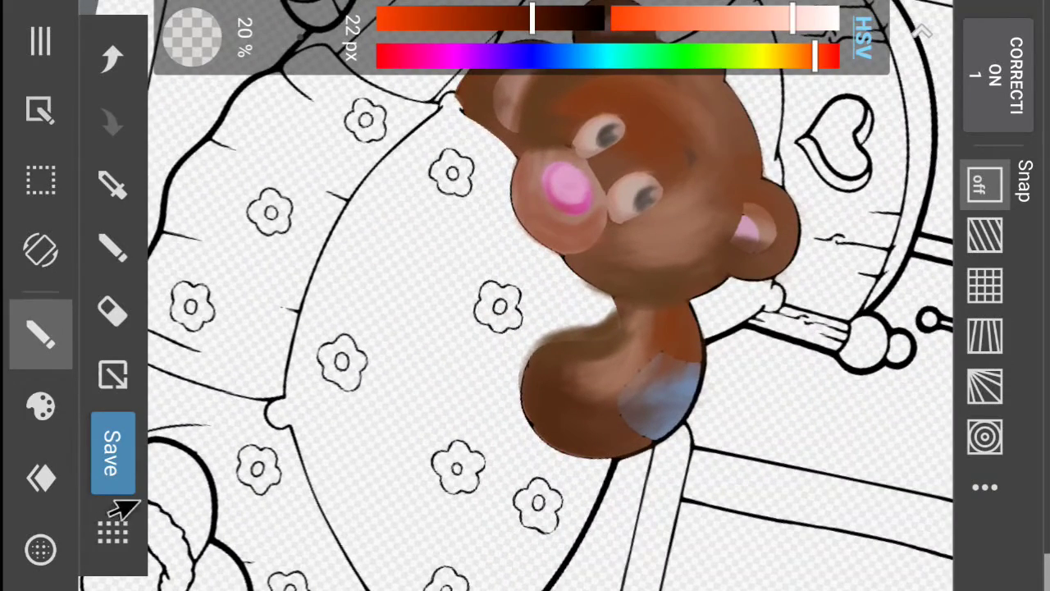
- Add a new colour layer directly above the line-art layer Layer2
{"action": "left_click", "coordinate": [39, 479]}
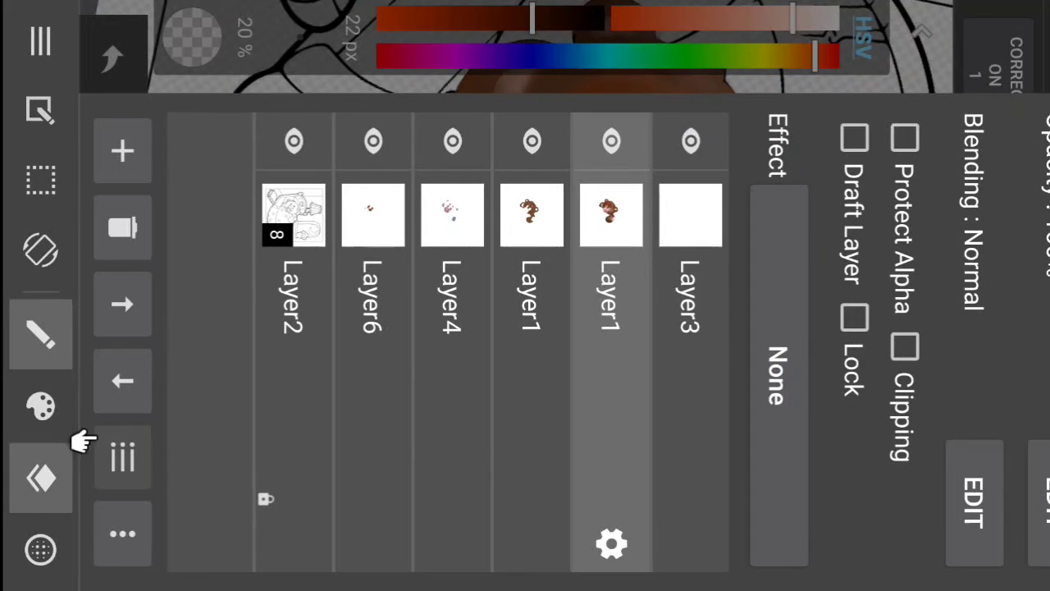
{"action": "left_click", "coordinate": [267, 283]}
{"action": "left_click", "coordinate": [107, 156]}
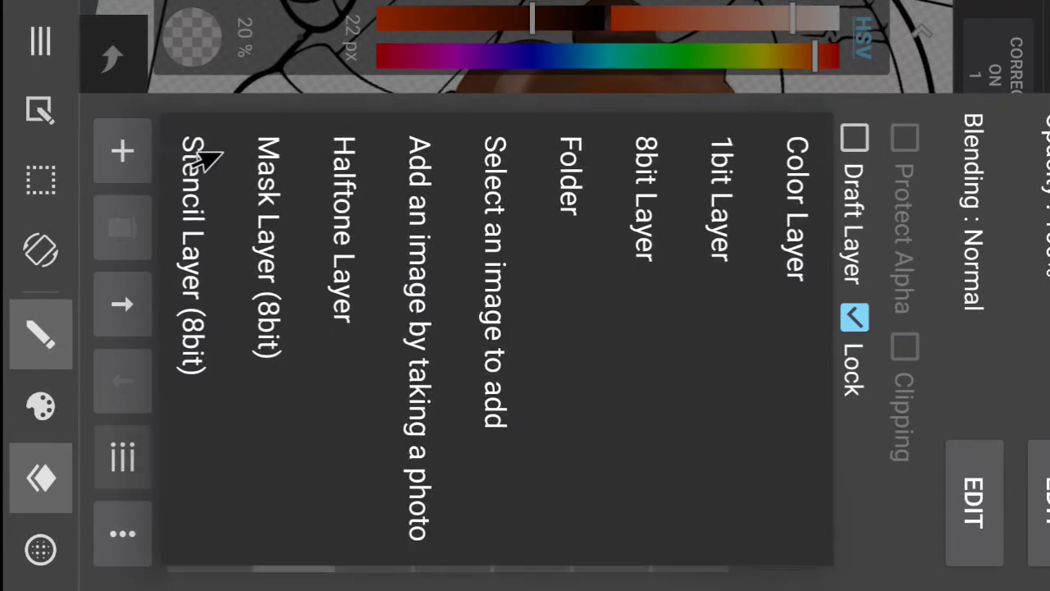
{"action": "left_click", "coordinate": [727, 172]}
{"action": "left_click", "coordinate": [41, 479]}
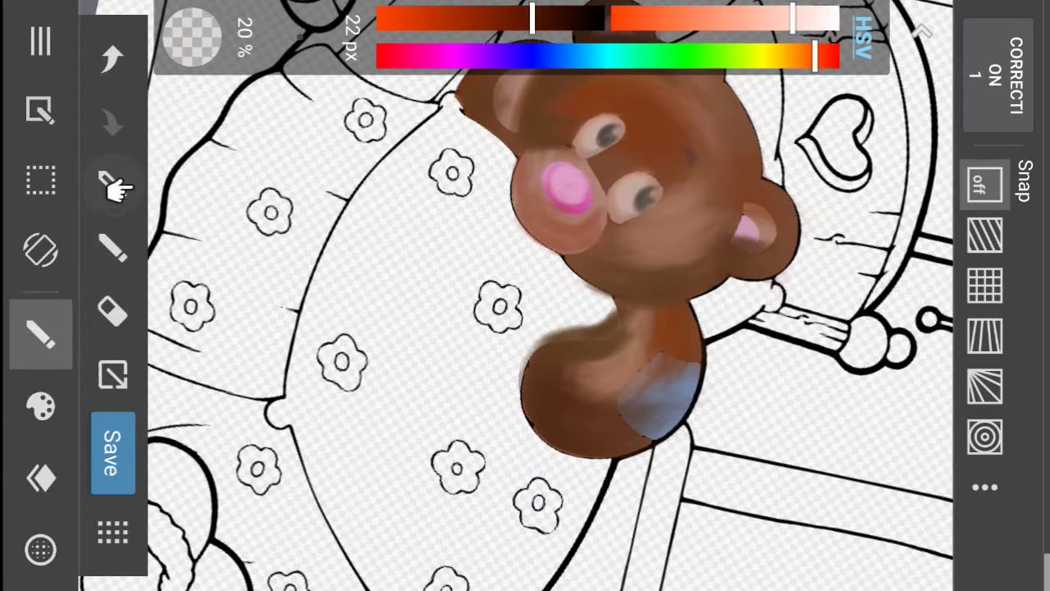
- Mix a soft light blue and bucket-fill the blanket's centre panel and its ruffled border around the flowers
{"action": "key", "text": "g"}
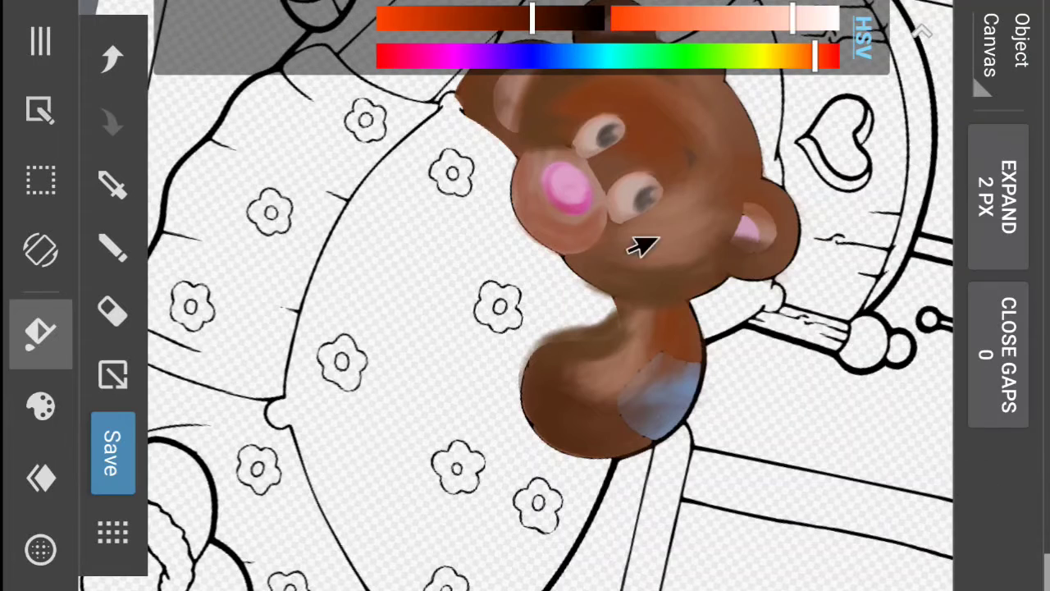
{"action": "left_click", "coordinate": [552, 65]}
{"action": "left_click_drag", "start_coordinate": [767, 25], "coordinate": [759, 24]}
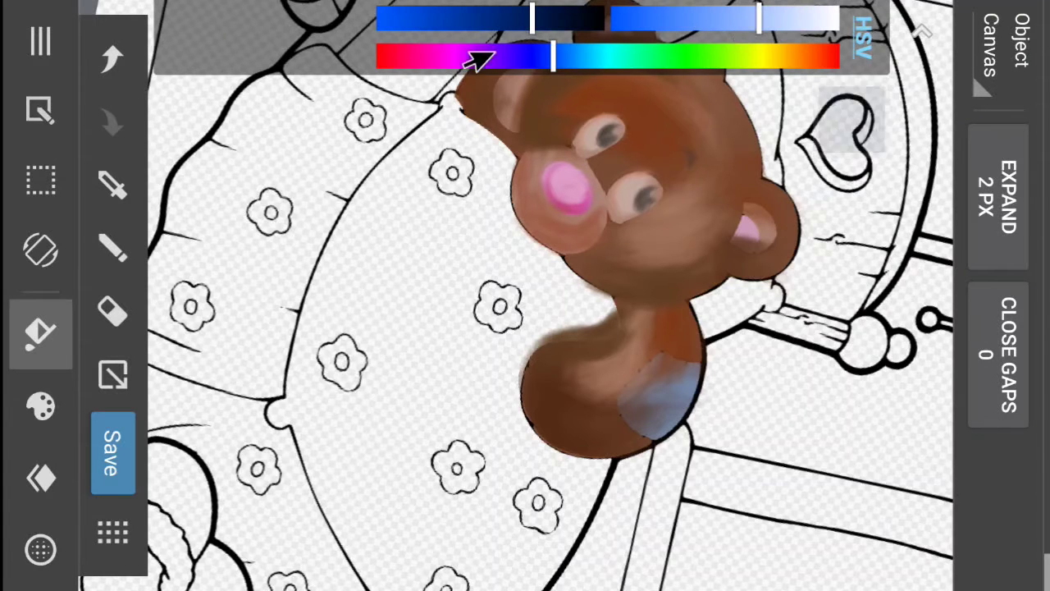
{"action": "left_click_drag", "start_coordinate": [525, 18], "coordinate": [415, 37]}
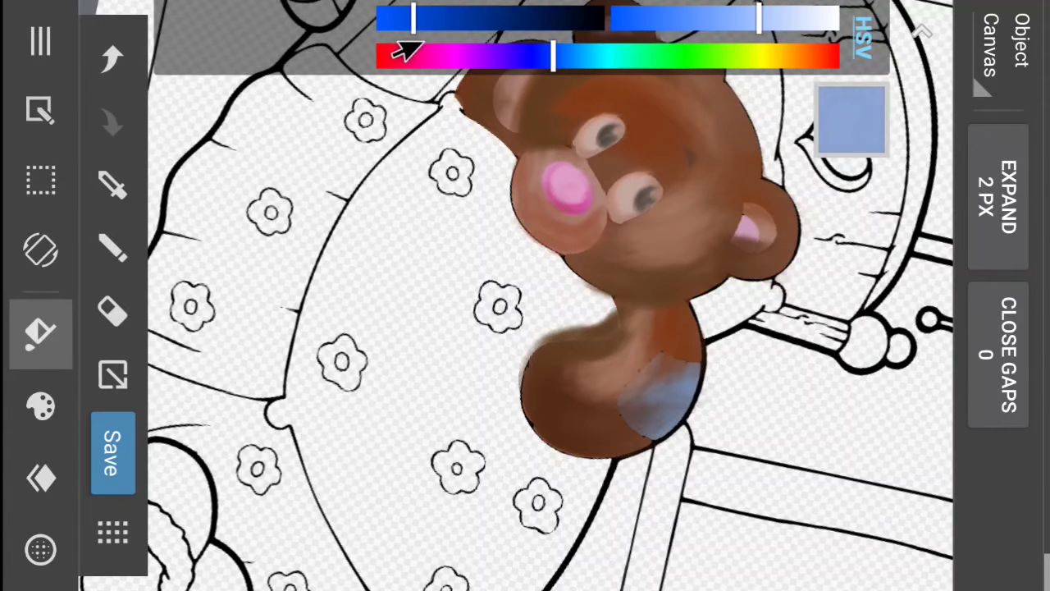
{"action": "left_click", "coordinate": [408, 326]}
{"action": "left_click", "coordinate": [405, 327]}
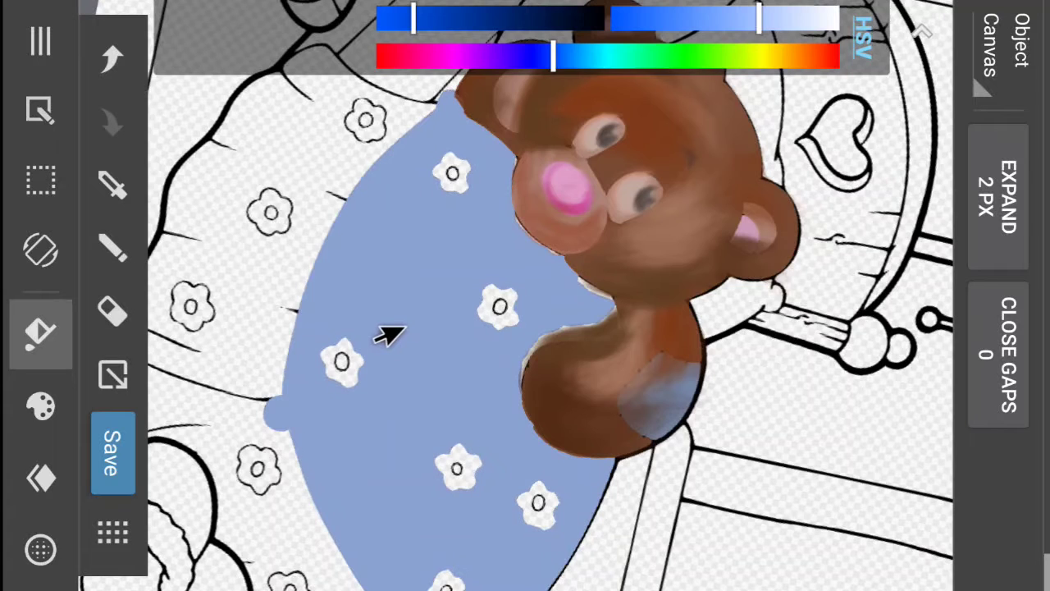
{"action": "left_click", "coordinate": [238, 279]}
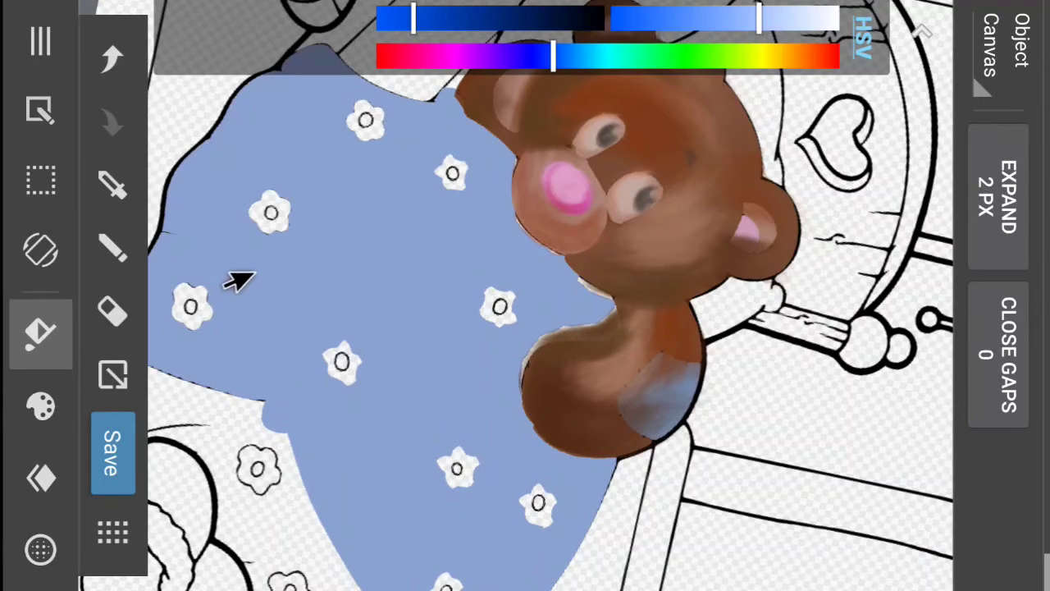
{"action": "left_click", "coordinate": [259, 503]}
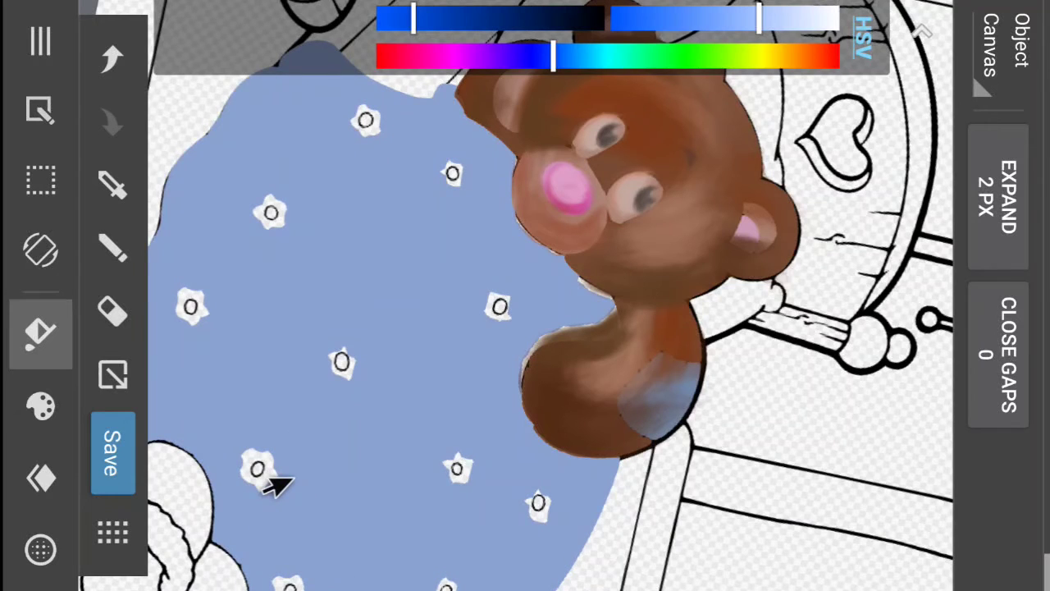
- Try to cover one blanket flower with the 22 px Oil Paint brush at 20% opacity
{"action": "scroll", "coordinate": [549, 328], "scroll_direction": "down", "scroll_amount": 2}
{"action": "scroll", "coordinate": [549, 328], "scroll_direction": "up", "scroll_amount": 4}
{"action": "scroll", "coordinate": [549, 328], "scroll_direction": "down", "scroll_amount": 1}
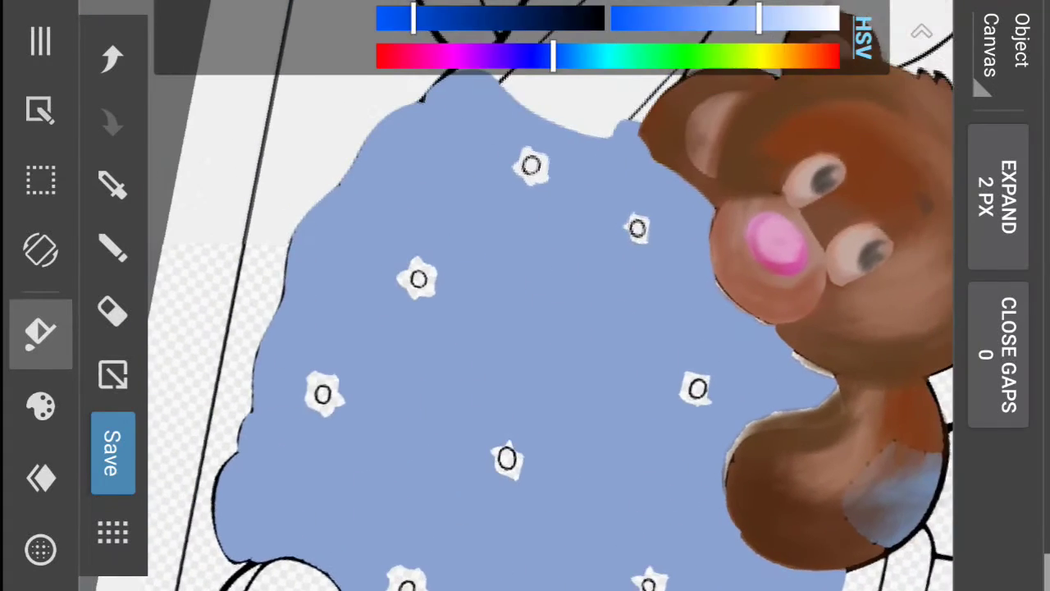
{"action": "scroll", "coordinate": [550, 328], "scroll_direction": "up", "scroll_amount": 2}
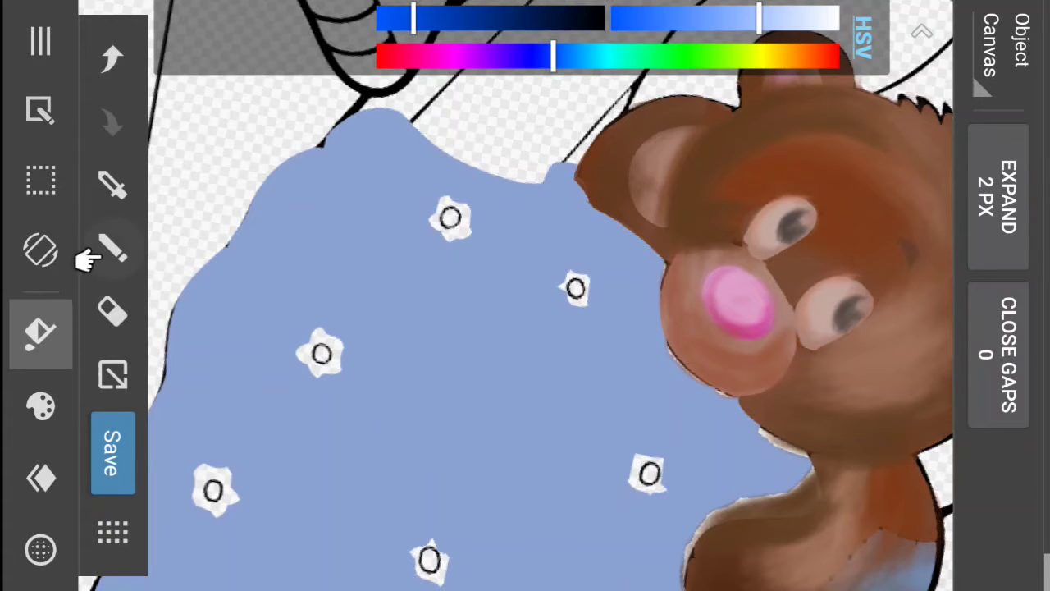
{"action": "left_click", "coordinate": [106, 250]}
{"action": "mouse_move", "coordinate": [434, 217]}
{"action": "left_mouse_down"}
{"action": "mouse_move", "coordinate": [463, 232]}
{"action": "mouse_move", "coordinate": [421, 234]}
{"action": "left_mouse_up"}
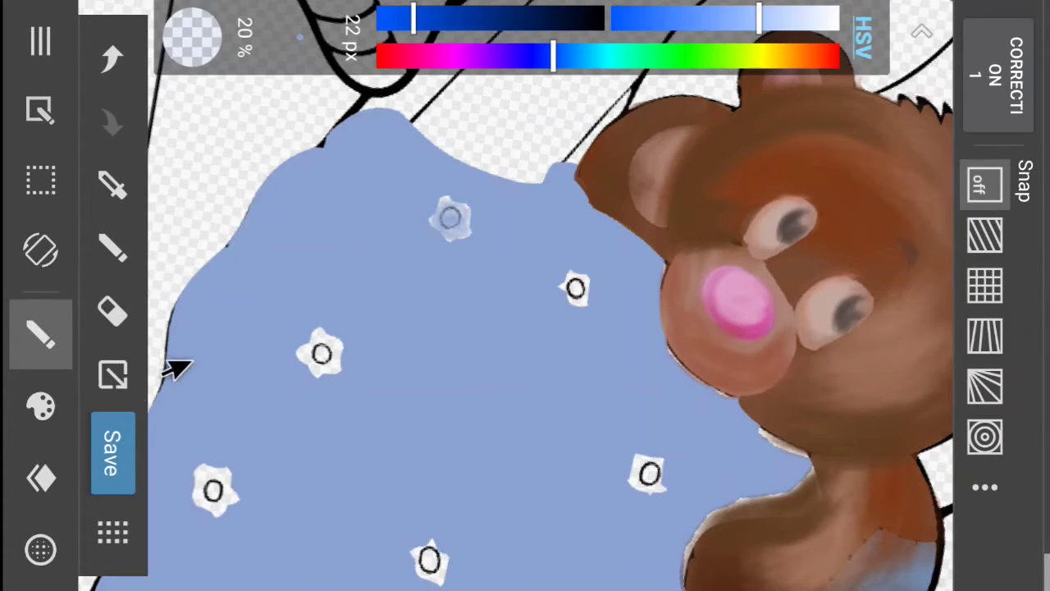
{"action": "left_click", "coordinate": [106, 61]}
- Switch the brush to the 47 px Pen at 100% opacity
{"action": "left_click", "coordinate": [39, 341]}
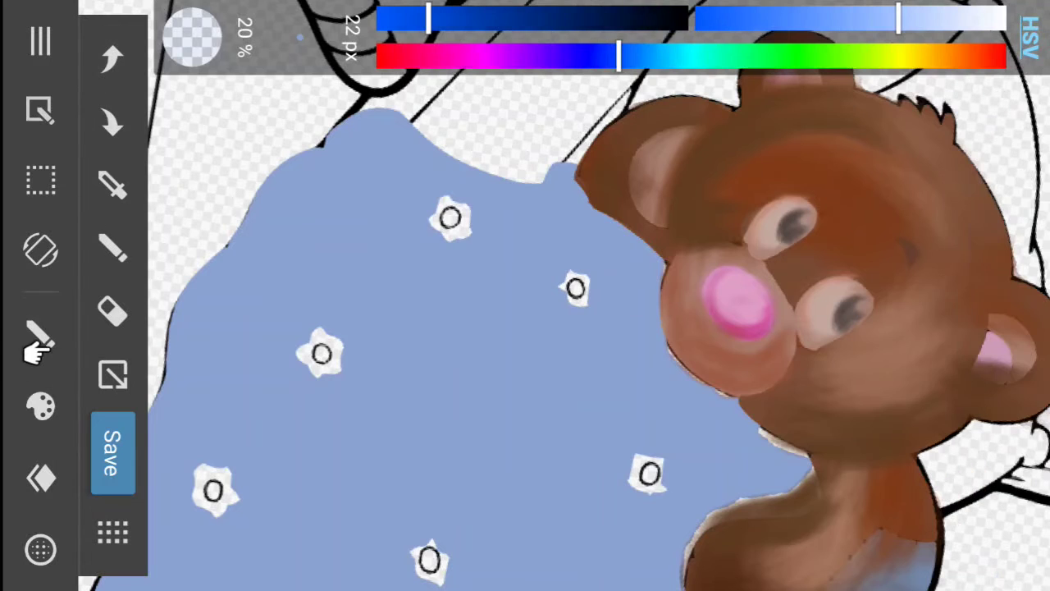
{"action": "left_click", "coordinate": [33, 347]}
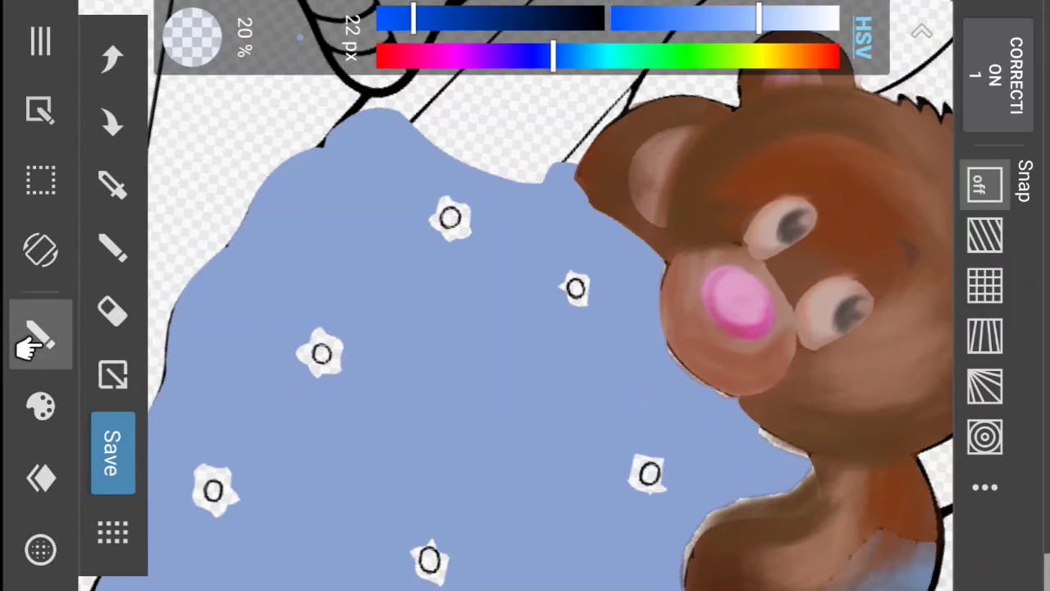
{"action": "left_click", "coordinate": [33, 407]}
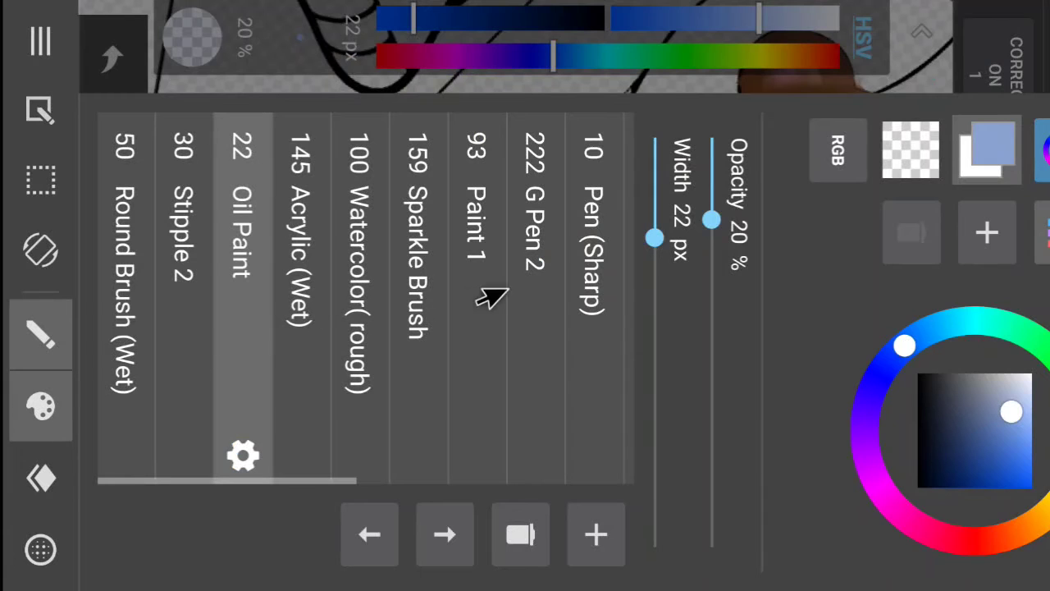
{"action": "left_click_drag", "start_coordinate": [264, 322], "coordinate": [236, 327]}
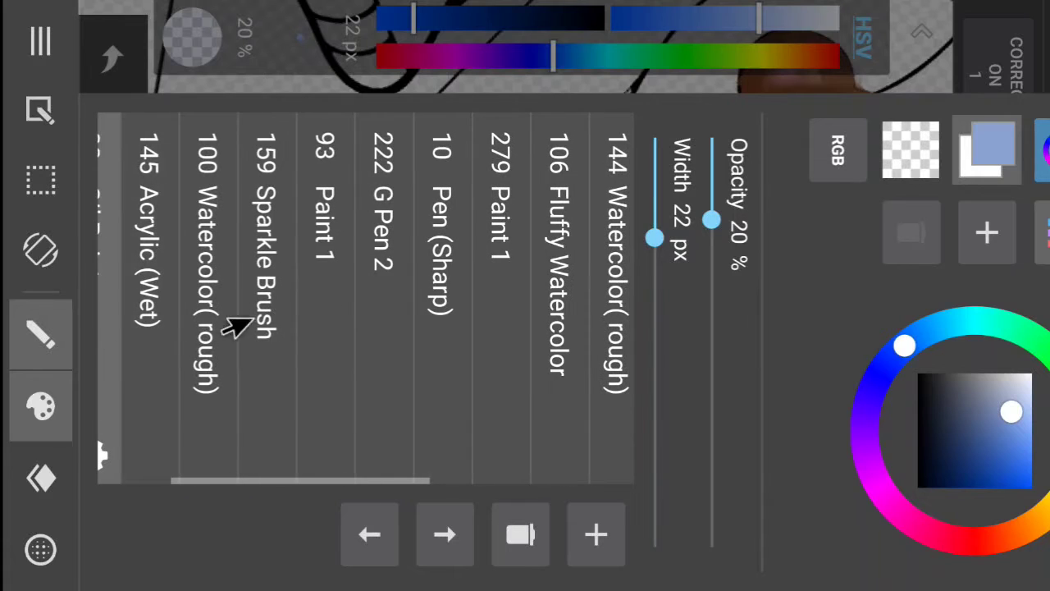
{"action": "left_click_drag", "start_coordinate": [397, 305], "coordinate": [212, 341]}
{"action": "left_click_drag", "start_coordinate": [433, 304], "coordinate": [316, 325]}
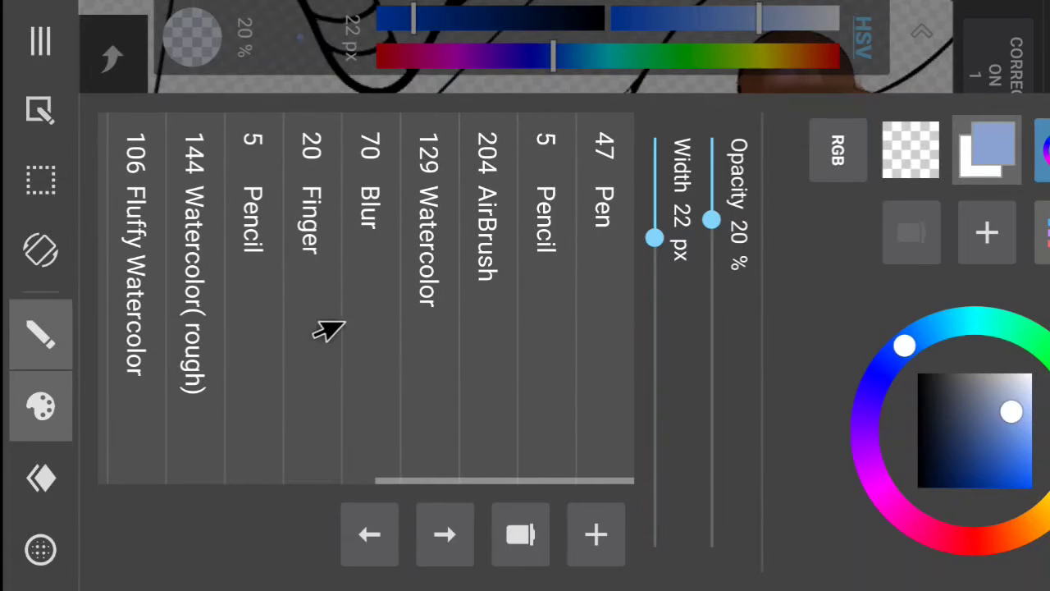
{"action": "left_click", "coordinate": [595, 290]}
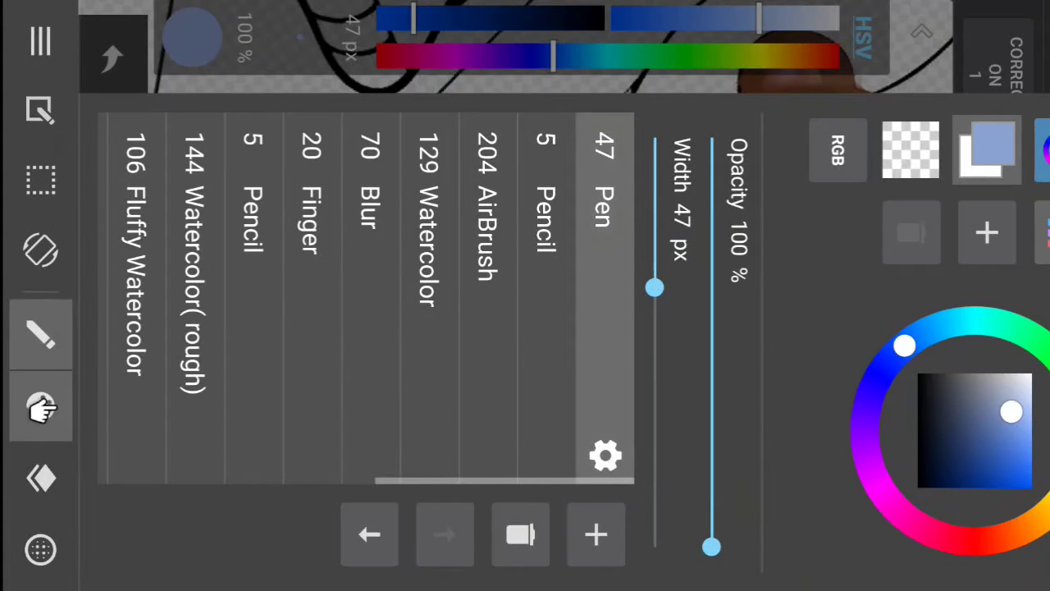
{"action": "left_click", "coordinate": [41, 408]}
- Paint blue over the flowers nearest the bear and close the gaps along its chin, arm and muzzle
{"action": "mouse_move", "coordinate": [433, 222]}
{"action": "left_mouse_down"}
{"action": "mouse_move", "coordinate": [464, 233]}
{"action": "mouse_move", "coordinate": [433, 234]}
{"action": "left_mouse_up"}
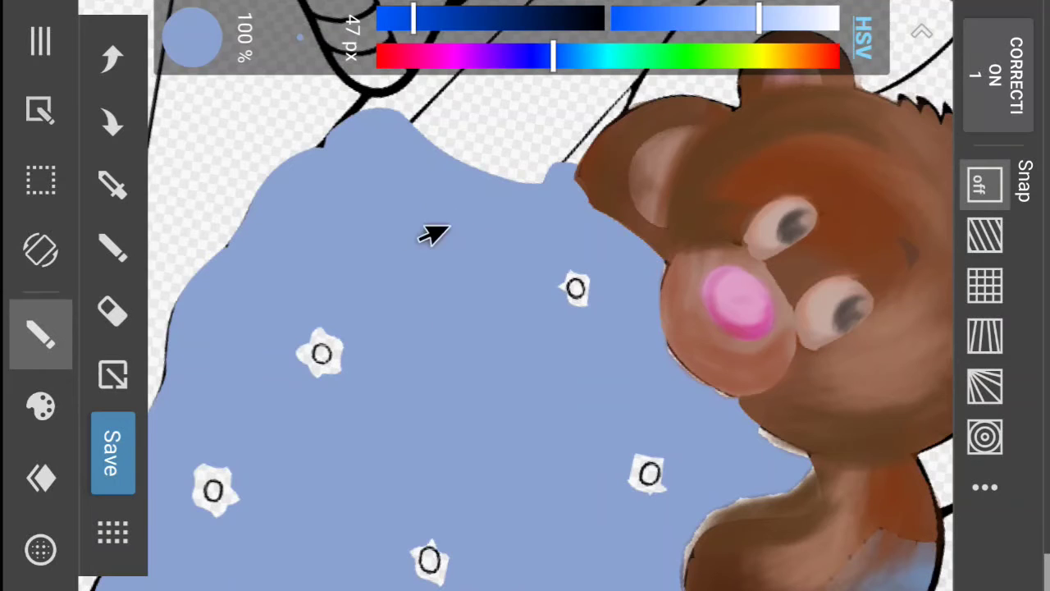
{"action": "left_click_drag", "start_coordinate": [599, 264], "coordinate": [597, 299]}
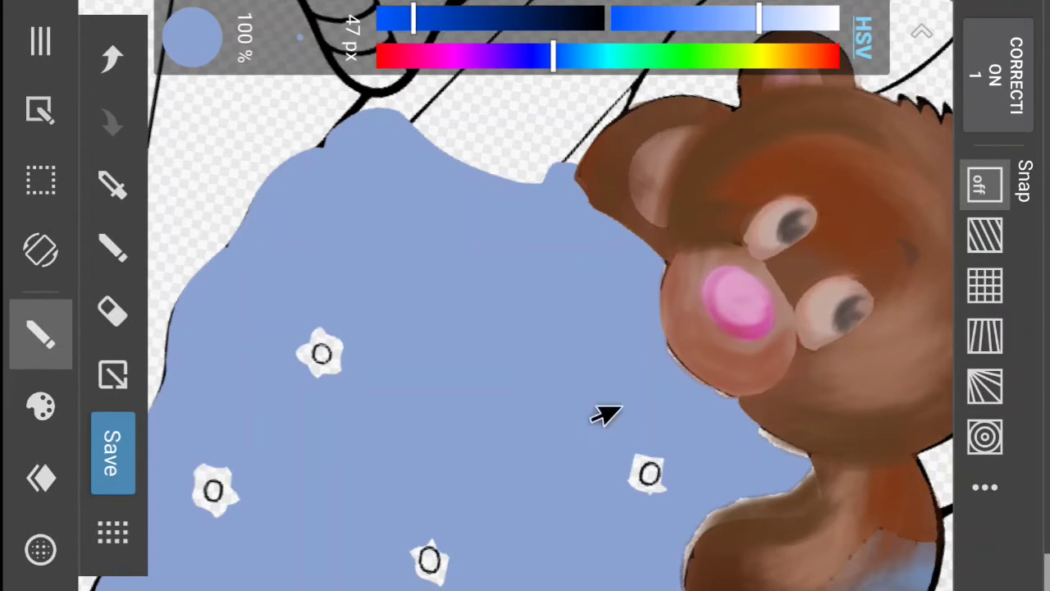
{"action": "mouse_move", "coordinate": [628, 460]}
{"action": "left_mouse_down"}
{"action": "mouse_move", "coordinate": [628, 478]}
{"action": "mouse_move", "coordinate": [678, 492]}
{"action": "left_mouse_up"}
{"action": "mouse_move", "coordinate": [693, 420]}
{"action": "left_mouse_down"}
{"action": "mouse_move", "coordinate": [720, 403]}
{"action": "mouse_move", "coordinate": [813, 460]}
{"action": "mouse_move", "coordinate": [694, 543]}
{"action": "mouse_move", "coordinate": [742, 497]}
{"action": "mouse_move", "coordinate": [700, 570]}
{"action": "mouse_move", "coordinate": [648, 574]}
{"action": "left_mouse_up"}
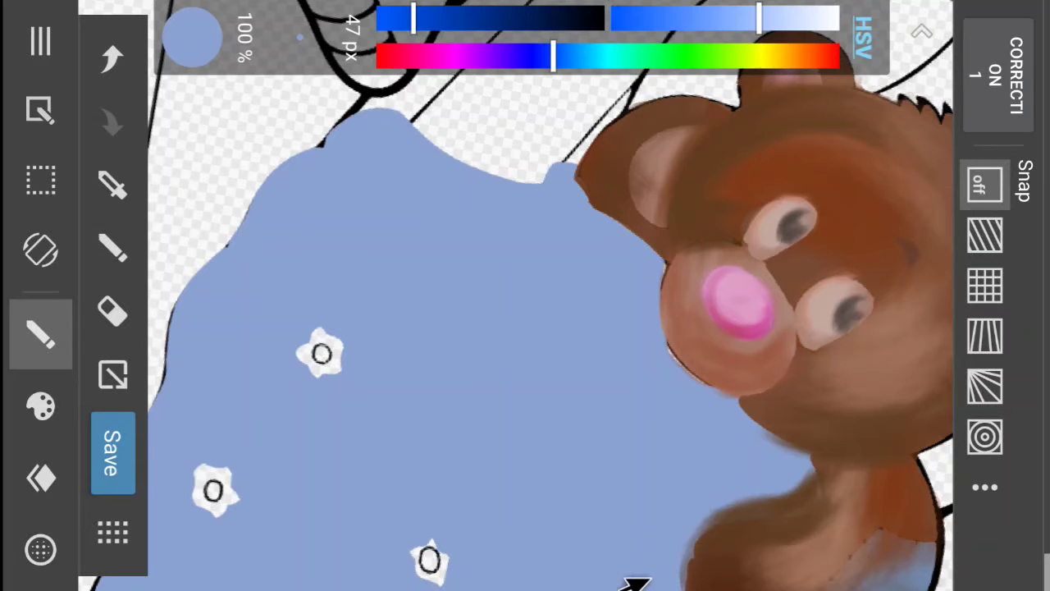
{"action": "scroll", "coordinate": [635, 583], "scroll_direction": "down", "scroll_amount": 3}
{"action": "scroll", "coordinate": [635, 582], "scroll_direction": "right", "scroll_amount": 3}
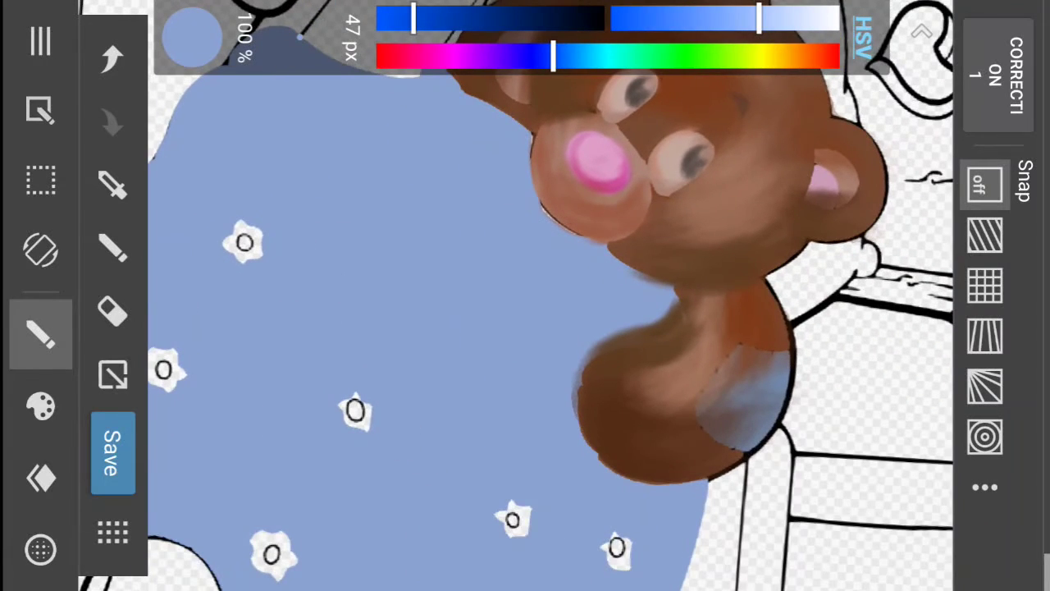
{"action": "mouse_move", "coordinate": [565, 241]}
{"action": "left_mouse_down"}
{"action": "mouse_move", "coordinate": [533, 174]}
{"action": "mouse_move", "coordinate": [506, 202]}
{"action": "left_mouse_up"}
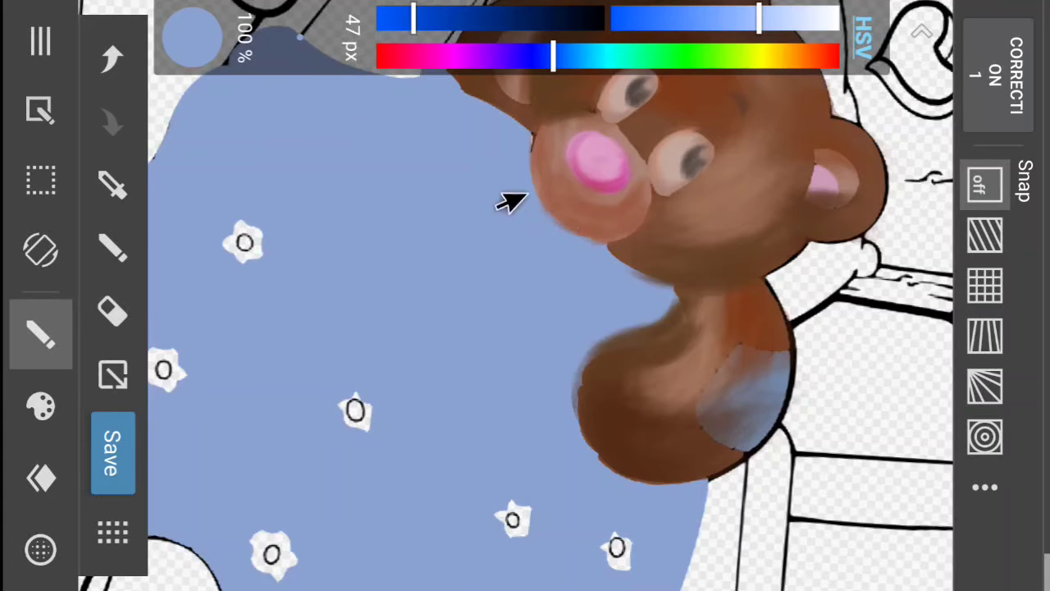
{"action": "left_click_drag", "start_coordinate": [521, 145], "coordinate": [535, 125]}
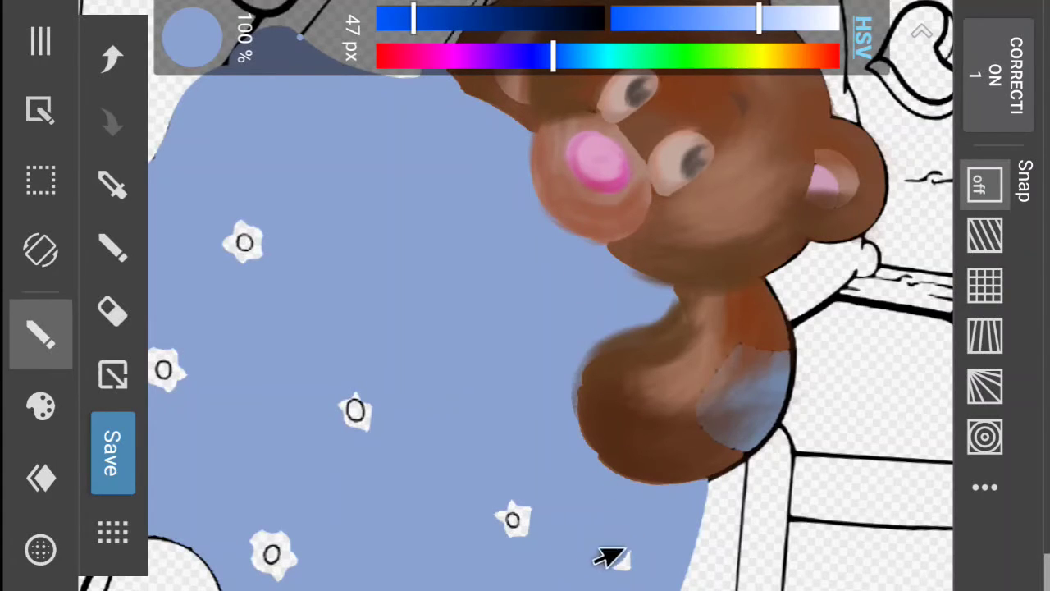
- Paint blue over the flowers left across the middle of the blanket and its side border
{"action": "left_click", "coordinate": [510, 522]}
{"action": "left_click", "coordinate": [358, 410]}
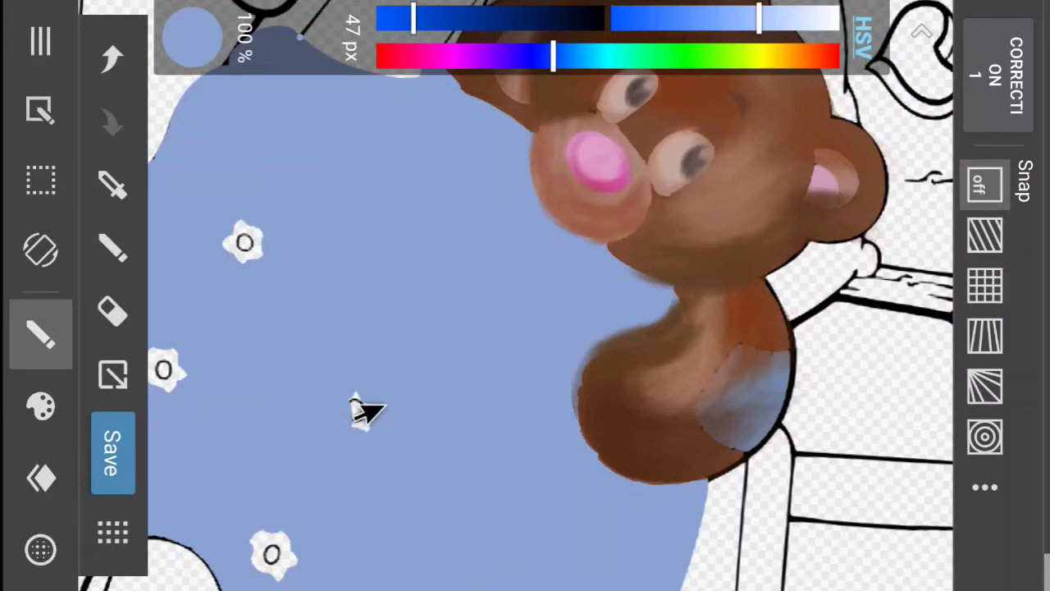
{"action": "left_click", "coordinate": [358, 410]}
{"action": "left_click", "coordinate": [238, 245]}
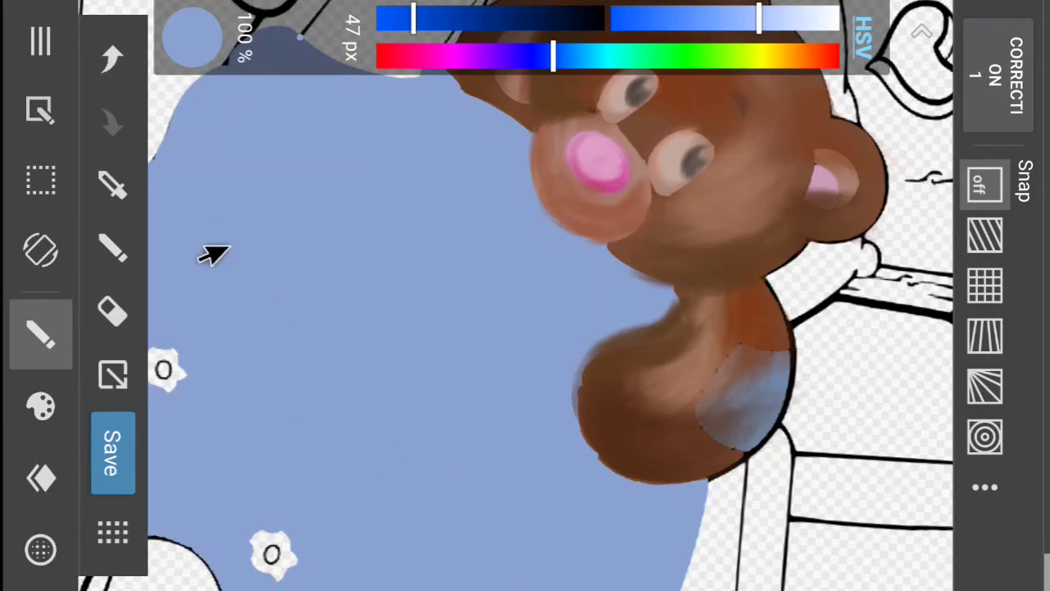
{"action": "scroll", "coordinate": [261, 264], "scroll_direction": "down", "scroll_amount": 1}
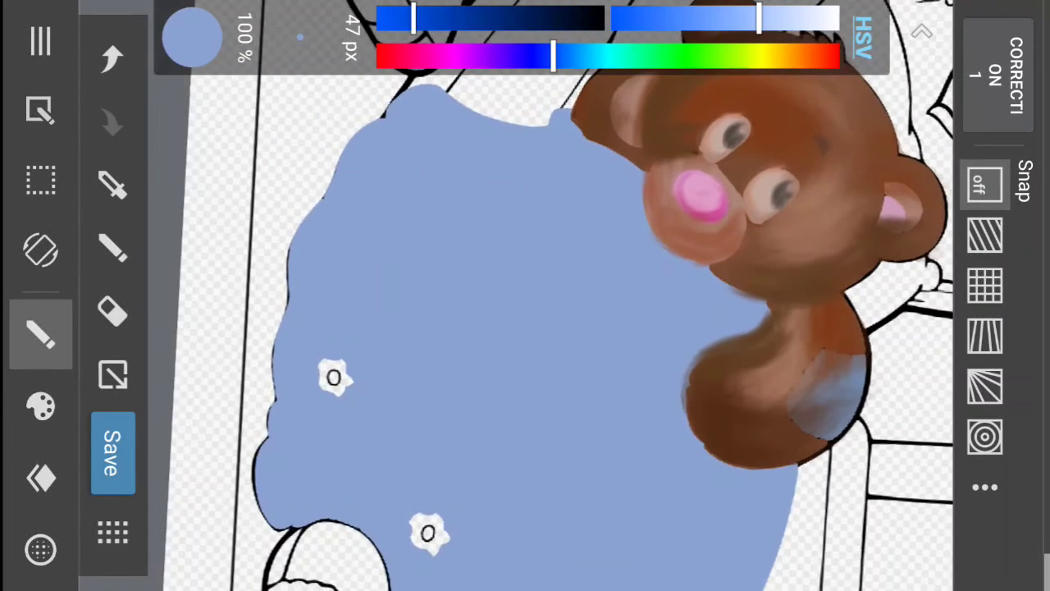
{"action": "left_click", "coordinate": [333, 377]}
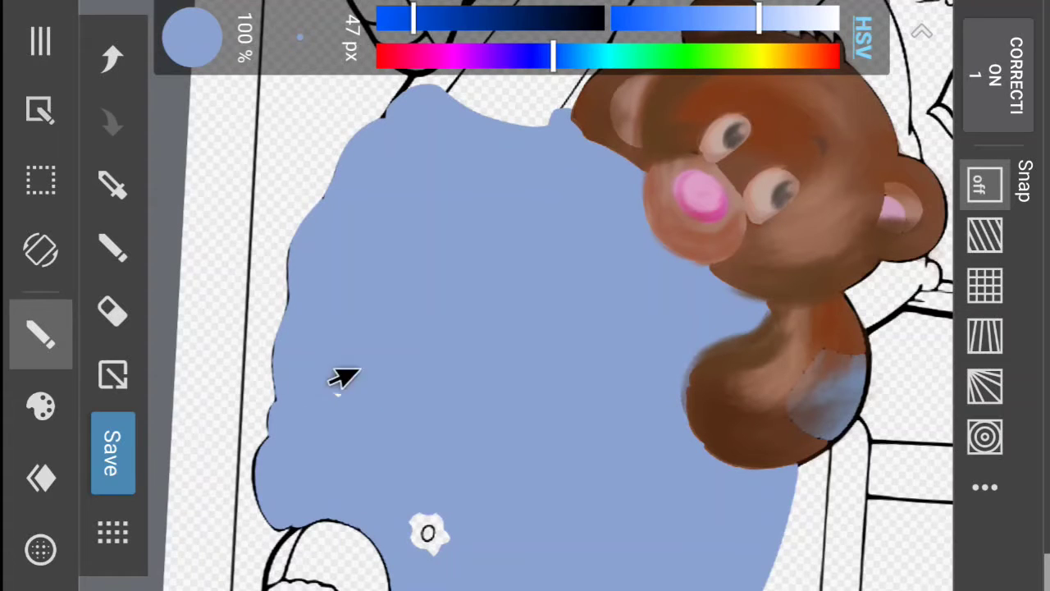
{"action": "mouse_move", "coordinate": [428, 531]}
{"action": "left_mouse_down"}
{"action": "mouse_move", "coordinate": [406, 504]}
{"action": "mouse_move", "coordinate": [455, 556]}
{"action": "left_mouse_up"}
- Paint blue over the last two flowers near the slippers and open the layer list
{"action": "scroll", "coordinate": [480, 535], "scroll_direction": "down", "scroll_amount": 2}
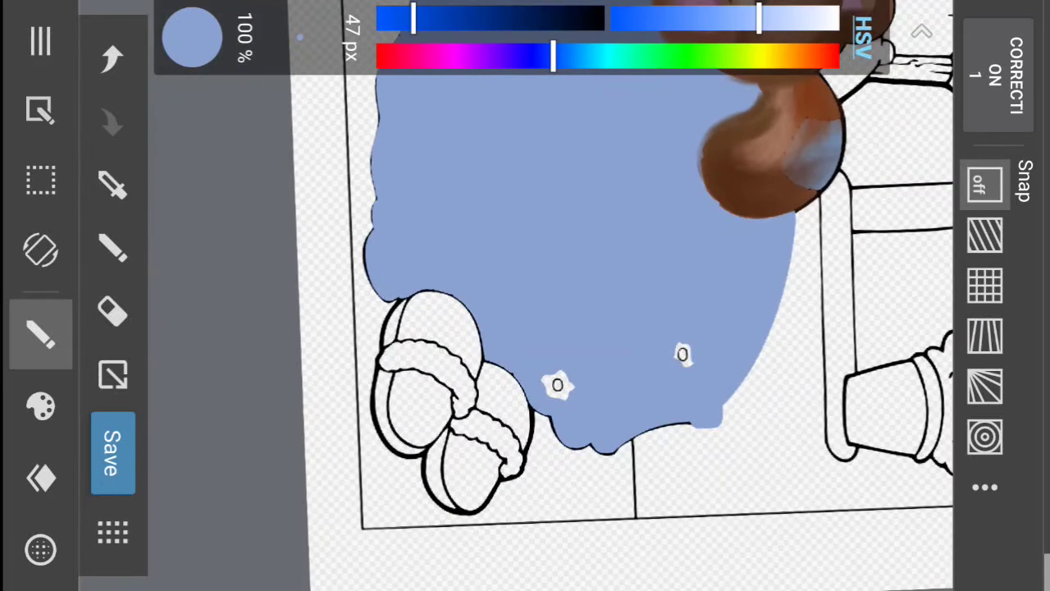
{"action": "scroll", "coordinate": [639, 321], "scroll_direction": "up", "scroll_amount": 3}
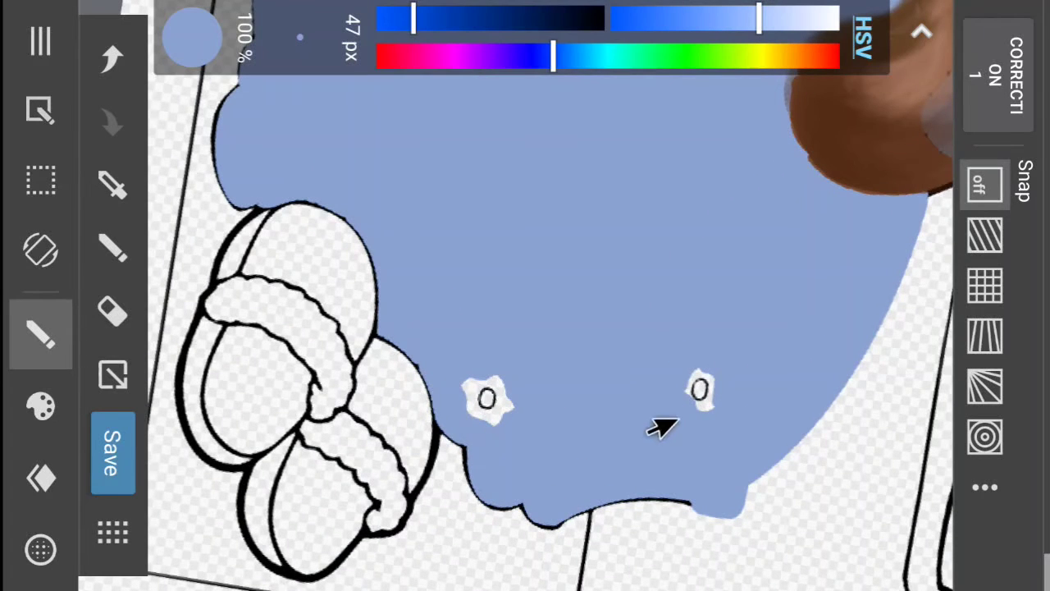
{"action": "left_click_drag", "start_coordinate": [697, 379], "coordinate": [654, 408]}
{"action": "mouse_move", "coordinate": [450, 400]}
{"action": "left_mouse_down"}
{"action": "mouse_move", "coordinate": [467, 375]}
{"action": "mouse_move", "coordinate": [436, 405]}
{"action": "mouse_move", "coordinate": [474, 425]}
{"action": "left_mouse_up"}
{"action": "left_click", "coordinate": [43, 480]}
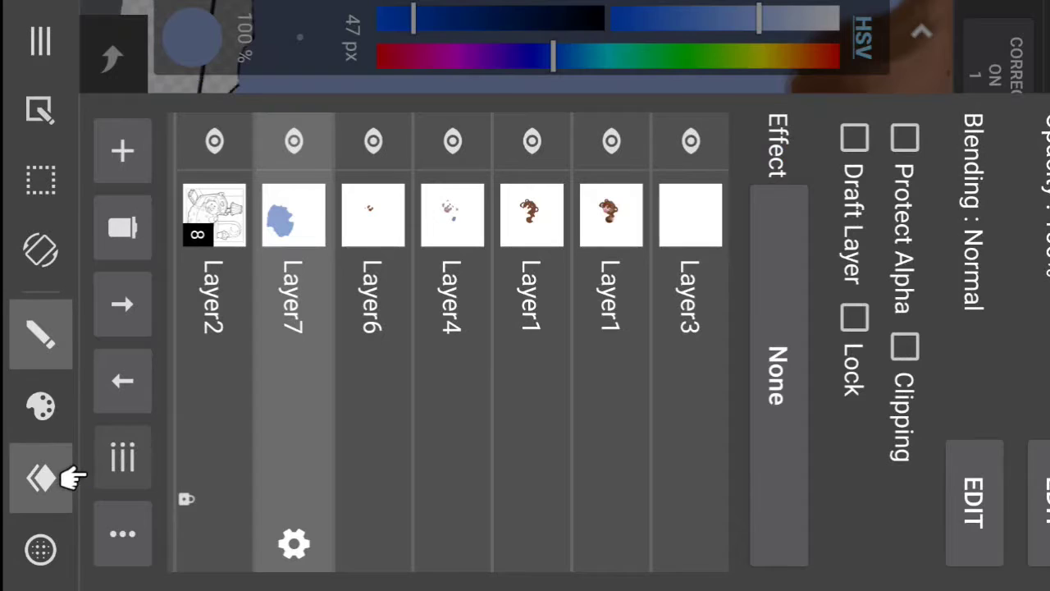
- Move the line-art Layer2 above the blue blanket Layer7 and make Layer7 the active layer
{"action": "left_click_drag", "start_coordinate": [200, 209], "coordinate": [281, 180]}
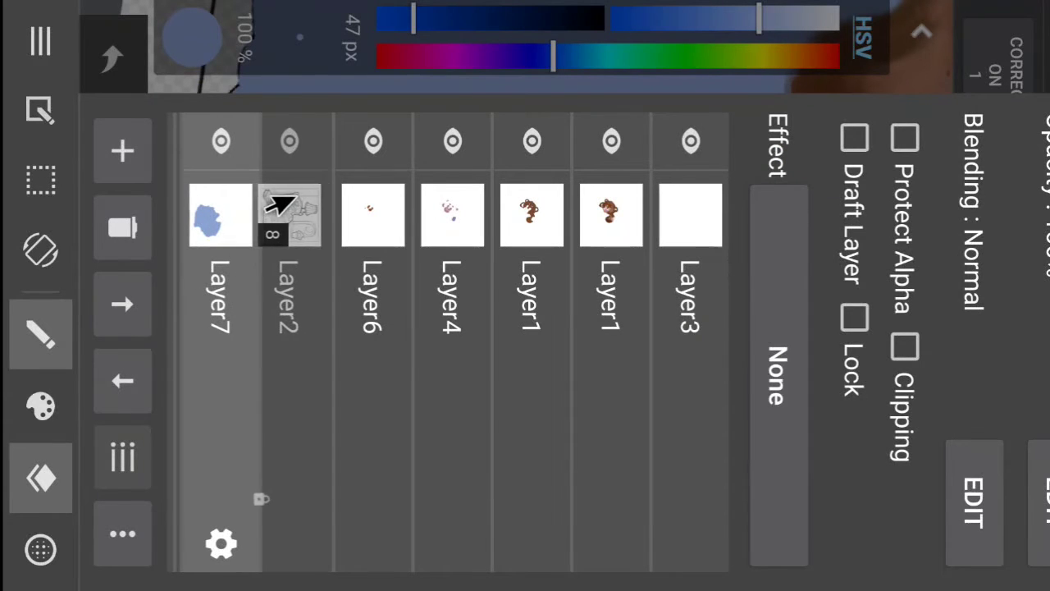
{"action": "left_click", "coordinate": [40, 482]}
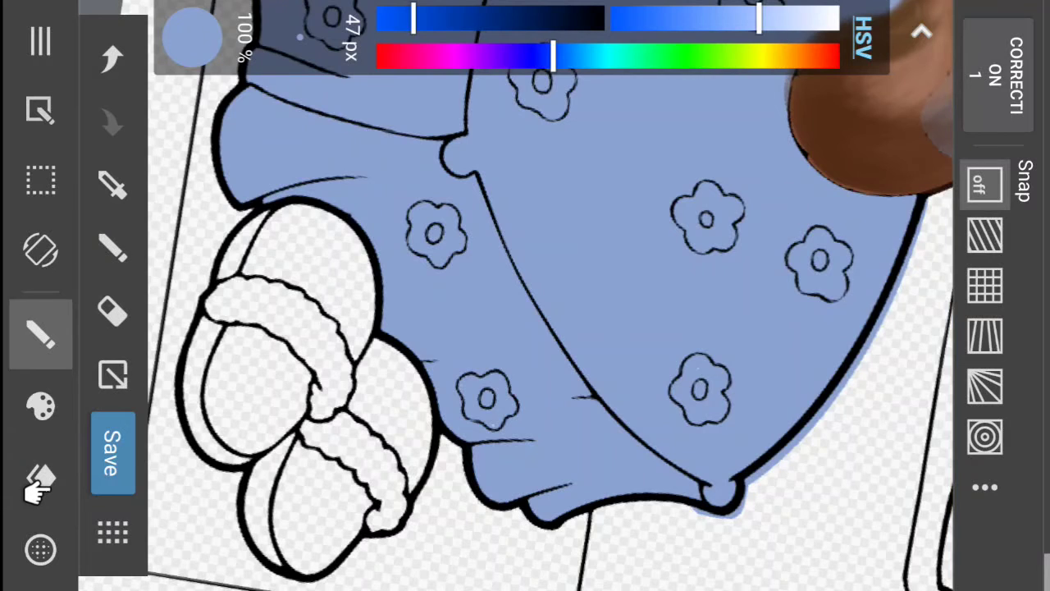
{"action": "left_click_drag", "start_coordinate": [459, 154], "coordinate": [435, 526]}
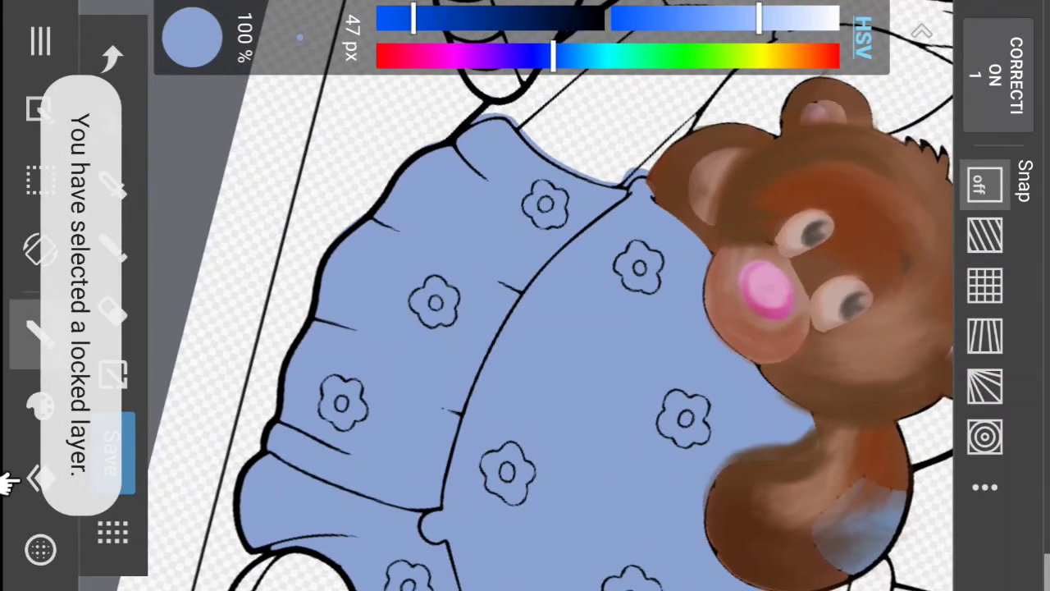
{"action": "left_click", "coordinate": [37, 479]}
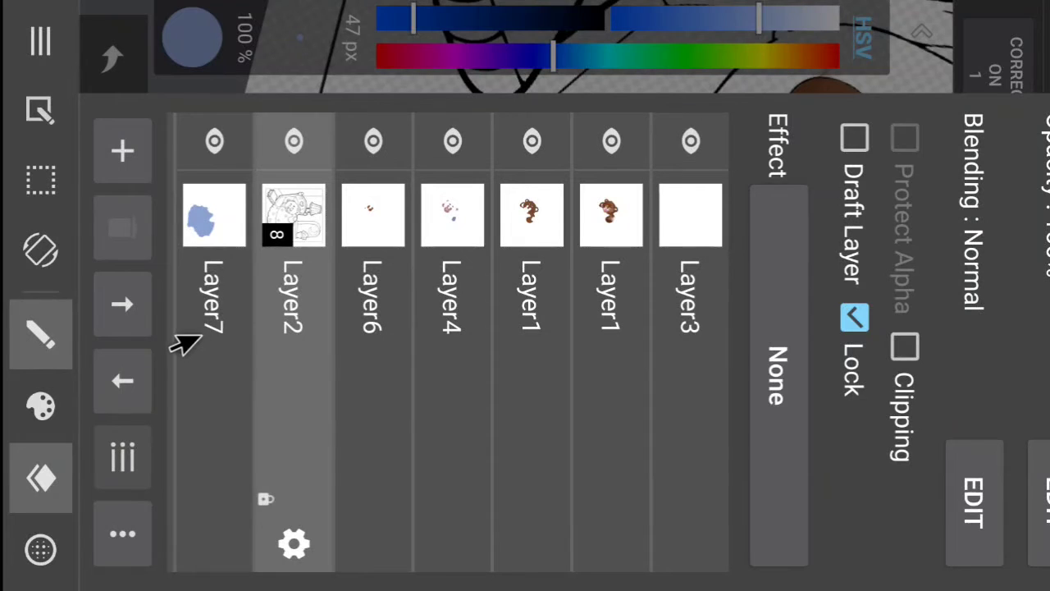
{"action": "left_click", "coordinate": [197, 345]}
{"action": "left_click", "coordinate": [40, 479]}
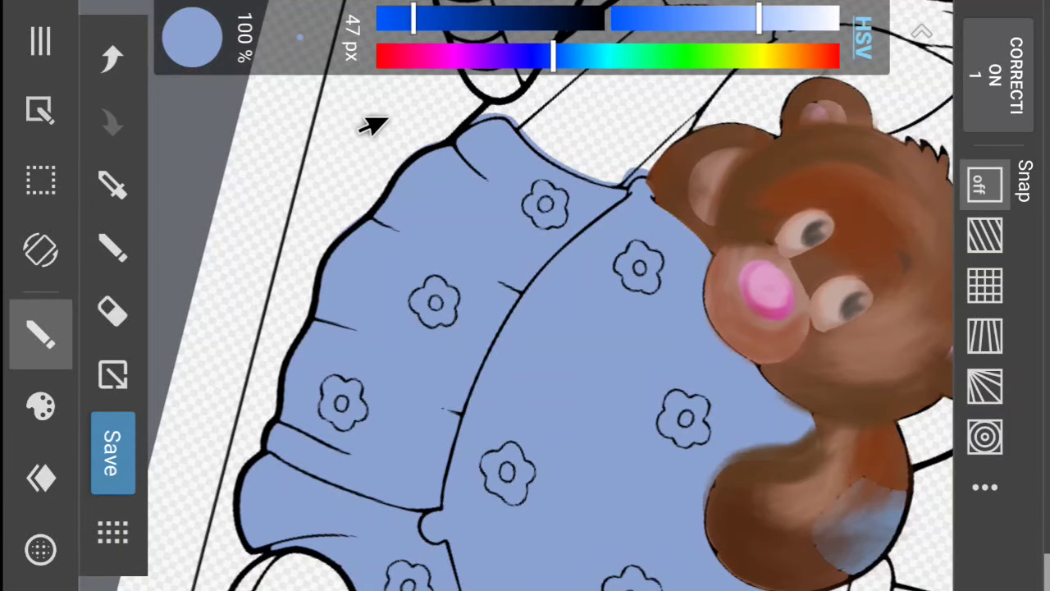
- Switch the brush to the 50 px Round Brush (Wet) at 100% opacity
{"action": "scroll", "coordinate": [412, 128], "scroll_direction": "up", "scroll_amount": 3}
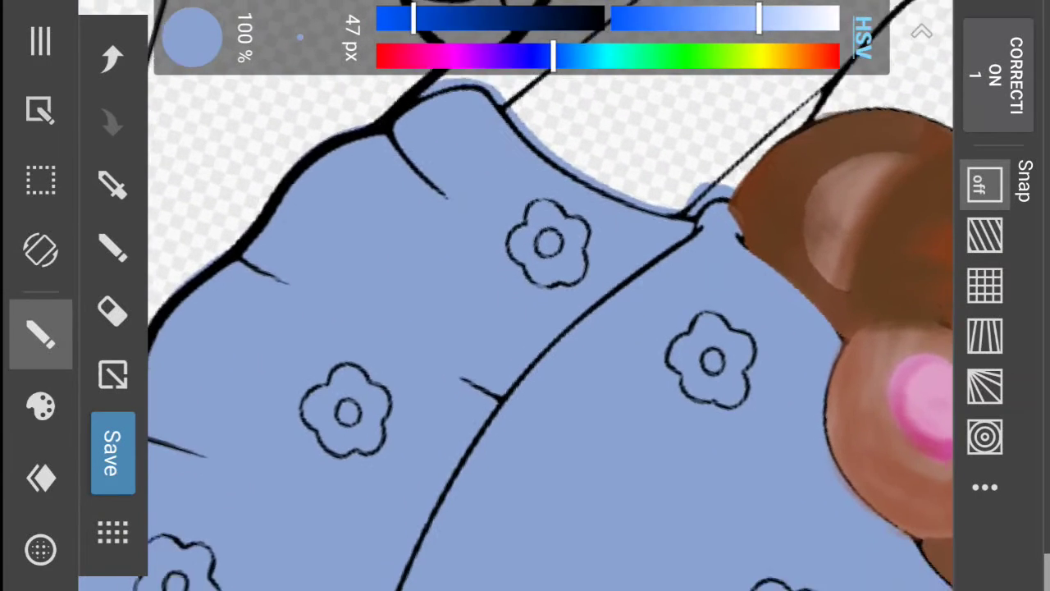
{"action": "scroll", "coordinate": [413, 128], "scroll_direction": "down", "scroll_amount": 1}
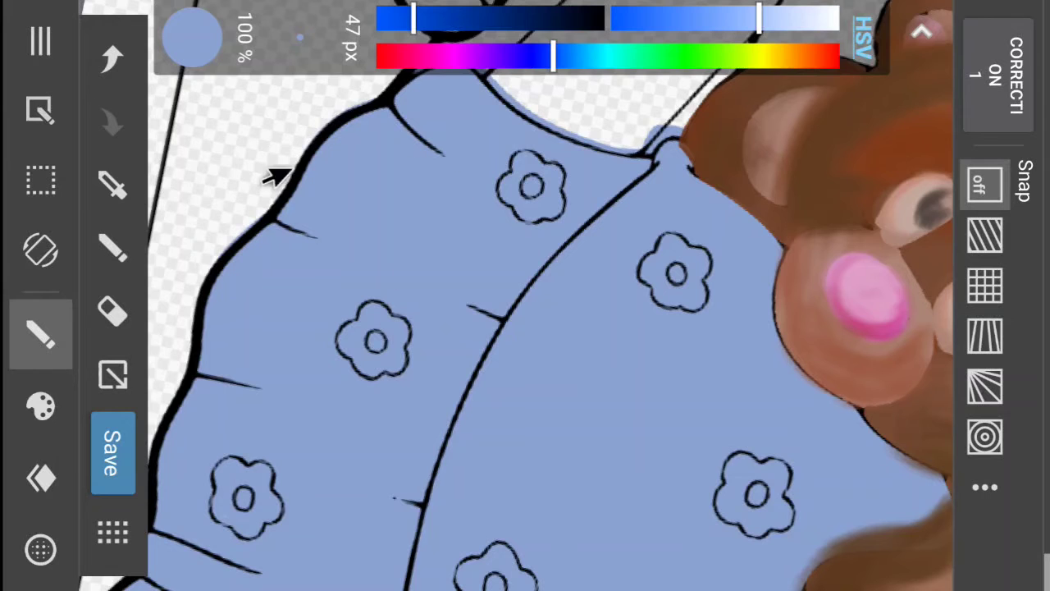
{"action": "left_click", "coordinate": [47, 341]}
{"action": "left_click", "coordinate": [41, 336]}
{"action": "left_click", "coordinate": [41, 402]}
{"action": "left_click_drag", "start_coordinate": [187, 375], "coordinate": [446, 344]}
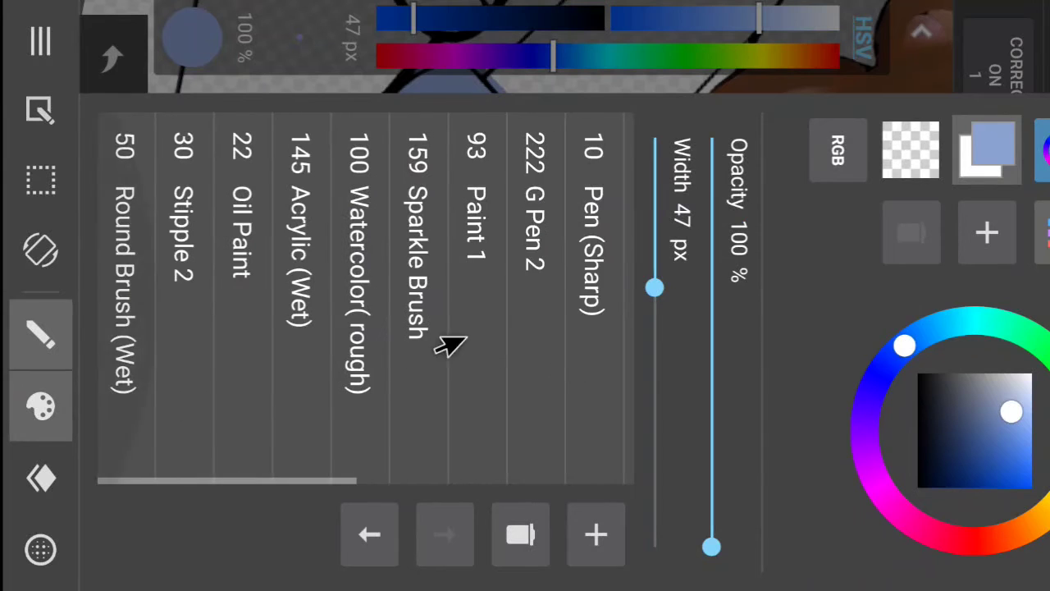
{"action": "left_click", "coordinate": [105, 310]}
{"action": "left_click", "coordinate": [15, 420]}
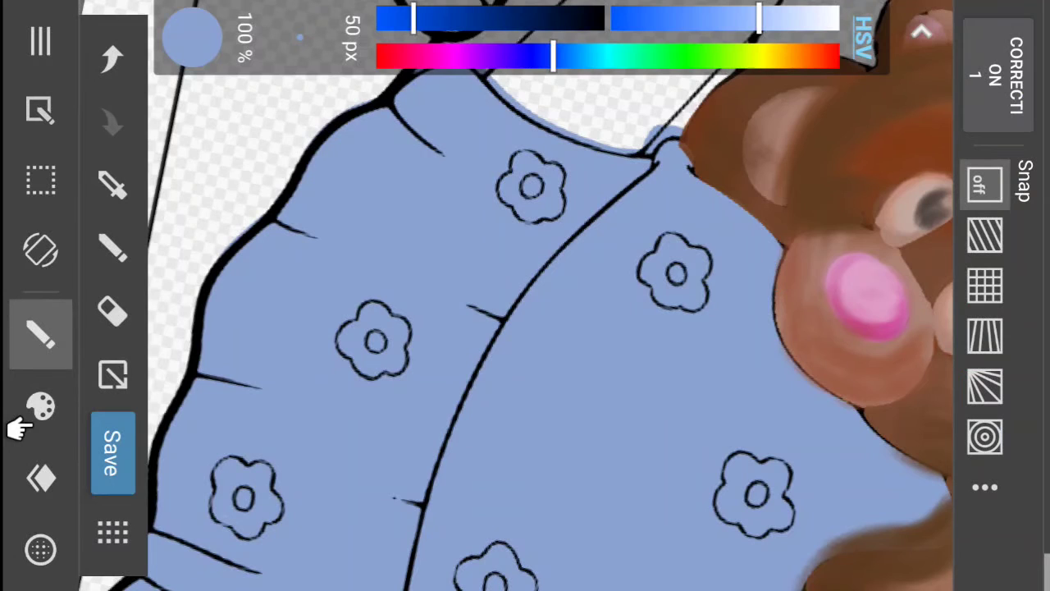
- Mix a darker, more saturated blue and shade the blanket's ruffled border along its inner seam
{"action": "left_click_drag", "start_coordinate": [408, 27], "coordinate": [484, 28]}
{"action": "left_click_drag", "start_coordinate": [735, 33], "coordinate": [671, 28]}
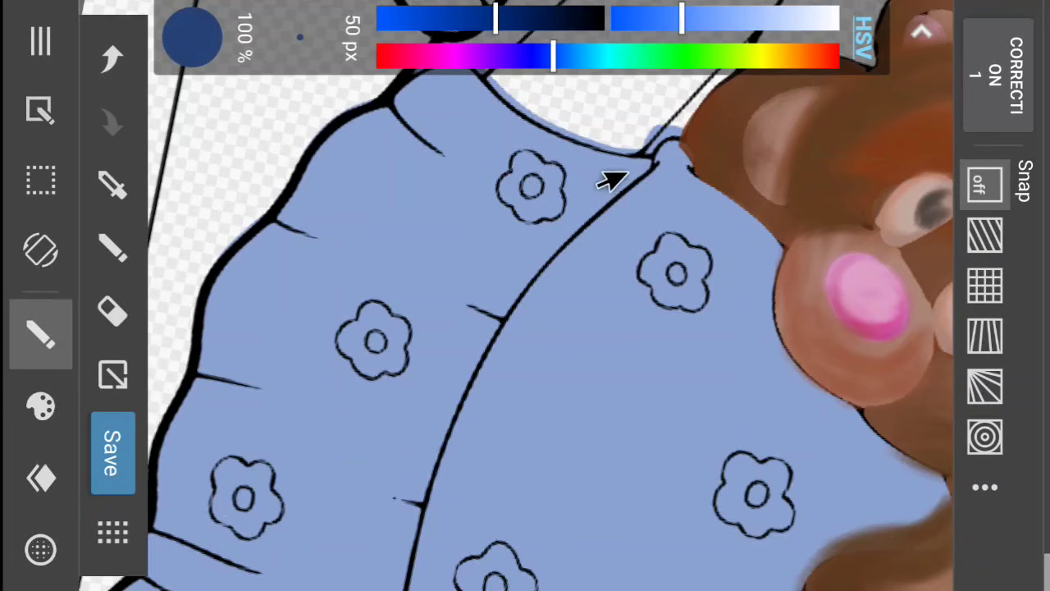
{"action": "mouse_move", "coordinate": [623, 175]}
{"action": "left_mouse_down"}
{"action": "mouse_move", "coordinate": [576, 209]}
{"action": "mouse_move", "coordinate": [638, 168]}
{"action": "mouse_move", "coordinate": [529, 246]}
{"action": "mouse_move", "coordinate": [595, 192]}
{"action": "mouse_move", "coordinate": [462, 336]}
{"action": "left_mouse_up"}
{"action": "mouse_move", "coordinate": [428, 366]}
{"action": "left_mouse_down"}
{"action": "mouse_move", "coordinate": [452, 298]}
{"action": "mouse_move", "coordinate": [419, 353]}
{"action": "mouse_move", "coordinate": [424, 388]}
{"action": "mouse_move", "coordinate": [398, 403]}
{"action": "mouse_move", "coordinate": [373, 517]}
{"action": "left_mouse_up"}
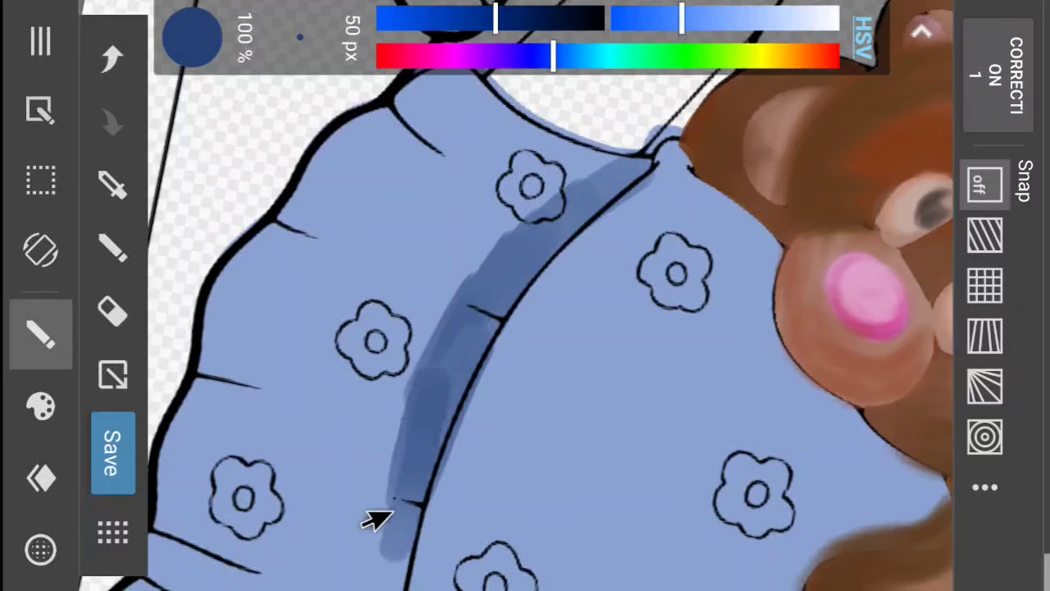
{"action": "scroll", "coordinate": [392, 511], "scroll_direction": "down", "scroll_amount": 2}
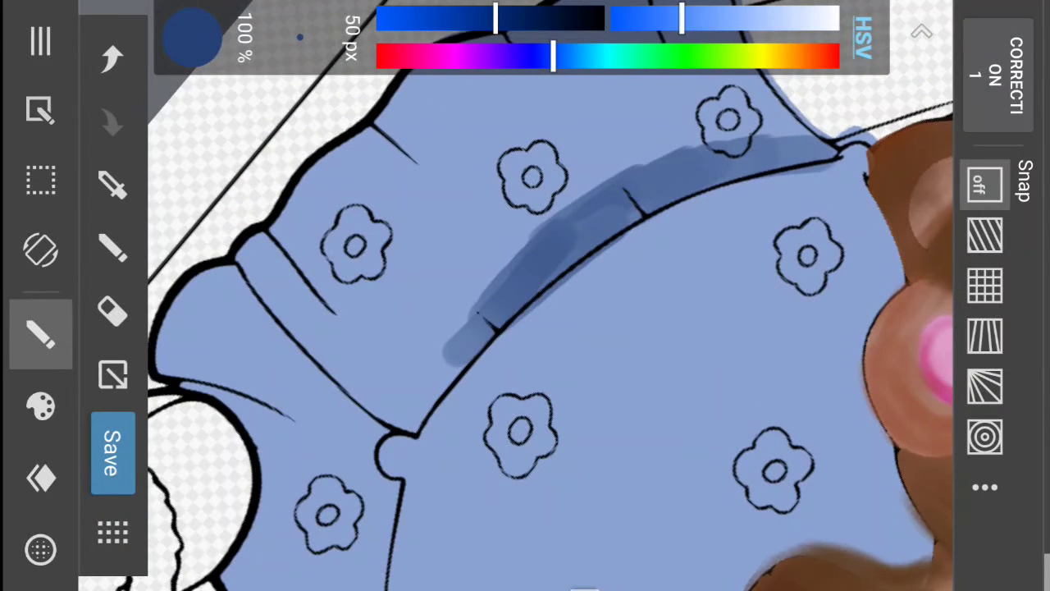
{"action": "mouse_move", "coordinate": [439, 355]}
{"action": "left_mouse_down"}
{"action": "mouse_move", "coordinate": [369, 430]}
{"action": "mouse_move", "coordinate": [411, 393]}
{"action": "mouse_move", "coordinate": [355, 422]}
{"action": "mouse_move", "coordinate": [397, 418]}
{"action": "mouse_move", "coordinate": [324, 397]}
{"action": "mouse_move", "coordinate": [373, 414]}
{"action": "mouse_move", "coordinate": [292, 368]}
{"action": "mouse_move", "coordinate": [378, 385]}
{"action": "mouse_move", "coordinate": [318, 382]}
{"action": "mouse_move", "coordinate": [466, 344]}
{"action": "mouse_move", "coordinate": [408, 375]}
{"action": "mouse_move", "coordinate": [363, 370]}
{"action": "mouse_move", "coordinate": [484, 324]}
{"action": "mouse_move", "coordinate": [353, 369]}
{"action": "mouse_move", "coordinate": [490, 295]}
{"action": "mouse_move", "coordinate": [360, 363]}
{"action": "mouse_move", "coordinate": [469, 312]}
{"action": "mouse_move", "coordinate": [328, 359]}
{"action": "mouse_move", "coordinate": [434, 320]}
{"action": "mouse_move", "coordinate": [542, 240]}
{"action": "left_mouse_up"}
{"action": "mouse_move", "coordinate": [574, 199]}
{"action": "left_mouse_down"}
{"action": "mouse_move", "coordinate": [734, 131]}
{"action": "mouse_move", "coordinate": [681, 143]}
{"action": "mouse_move", "coordinate": [803, 119]}
{"action": "mouse_move", "coordinate": [742, 133]}
{"action": "left_mouse_up"}
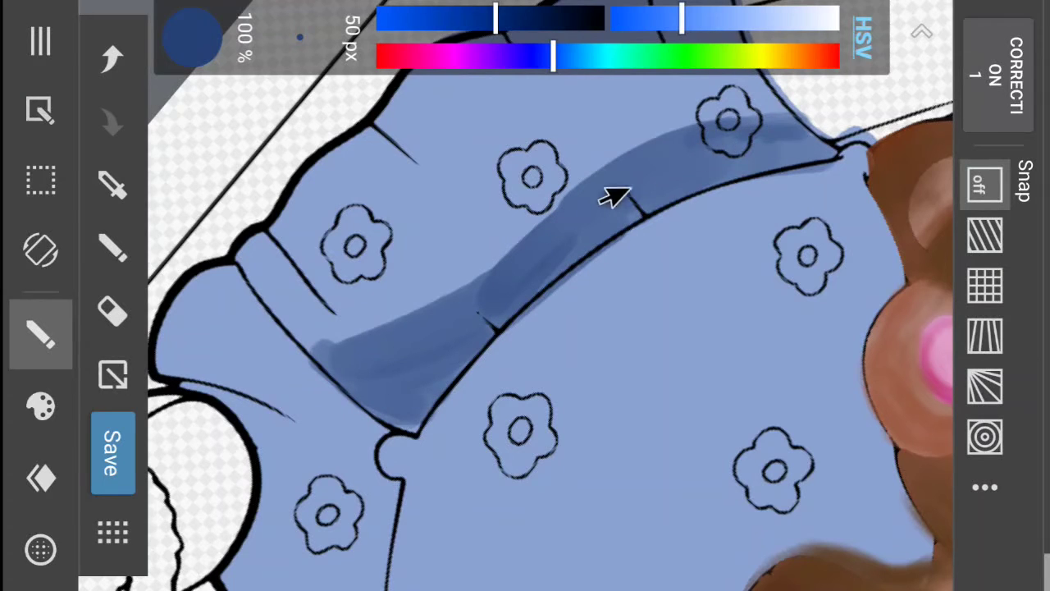
{"action": "mouse_move", "coordinate": [614, 195]}
{"action": "left_mouse_down"}
{"action": "mouse_move", "coordinate": [512, 280]}
{"action": "mouse_move", "coordinate": [534, 244]}
{"action": "mouse_move", "coordinate": [440, 328]}
{"action": "mouse_move", "coordinate": [468, 309]}
{"action": "mouse_move", "coordinate": [326, 358]}
{"action": "left_mouse_up"}
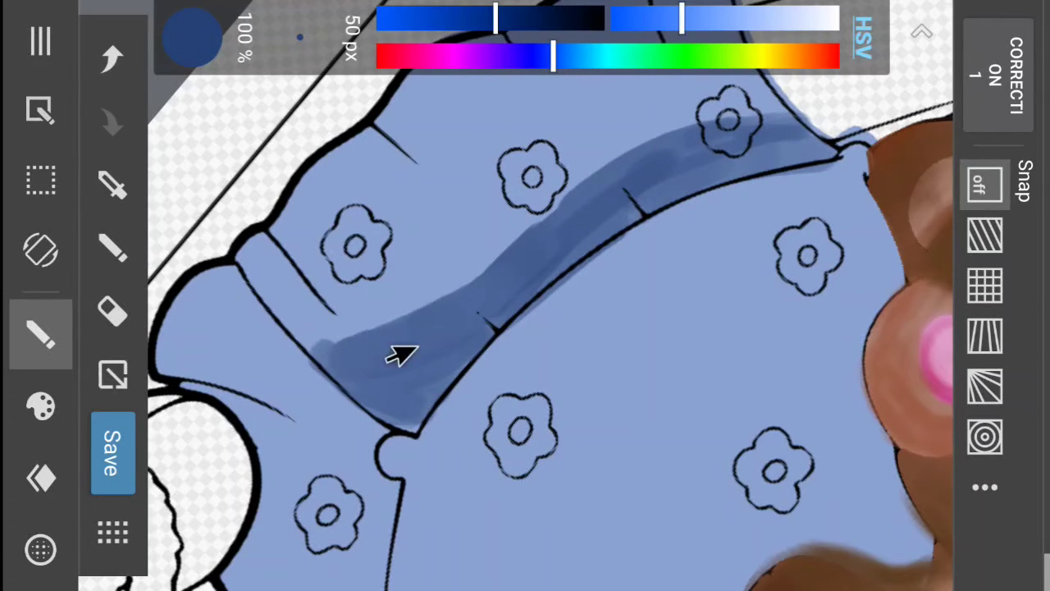
- Paint dark blue shadows around the fold lines and along the scalloped outer edge of the ruffled border
{"action": "mouse_move", "coordinate": [389, 351]}
{"action": "left_mouse_down"}
{"action": "mouse_move", "coordinate": [428, 372]}
{"action": "mouse_move", "coordinate": [399, 404]}
{"action": "mouse_move", "coordinate": [410, 410]}
{"action": "mouse_move", "coordinate": [396, 411]}
{"action": "mouse_move", "coordinate": [341, 363]}
{"action": "mouse_move", "coordinate": [487, 345]}
{"action": "mouse_move", "coordinate": [411, 362]}
{"action": "mouse_move", "coordinate": [341, 354]}
{"action": "mouse_move", "coordinate": [519, 274]}
{"action": "mouse_move", "coordinate": [338, 356]}
{"action": "mouse_move", "coordinate": [357, 342]}
{"action": "mouse_move", "coordinate": [307, 320]}
{"action": "mouse_move", "coordinate": [343, 343]}
{"action": "mouse_move", "coordinate": [283, 292]}
{"action": "mouse_move", "coordinate": [343, 348]}
{"action": "mouse_move", "coordinate": [293, 309]}
{"action": "mouse_move", "coordinate": [334, 343]}
{"action": "mouse_move", "coordinate": [281, 297]}
{"action": "mouse_move", "coordinate": [361, 314]}
{"action": "left_mouse_up"}
{"action": "mouse_move", "coordinate": [348, 155]}
{"action": "left_mouse_down"}
{"action": "mouse_move", "coordinate": [374, 145]}
{"action": "mouse_move", "coordinate": [393, 156]}
{"action": "mouse_move", "coordinate": [368, 141]}
{"action": "mouse_move", "coordinate": [409, 161]}
{"action": "mouse_move", "coordinate": [356, 137]}
{"action": "mouse_move", "coordinate": [432, 175]}
{"action": "mouse_move", "coordinate": [388, 155]}
{"action": "mouse_move", "coordinate": [408, 176]}
{"action": "left_mouse_up"}
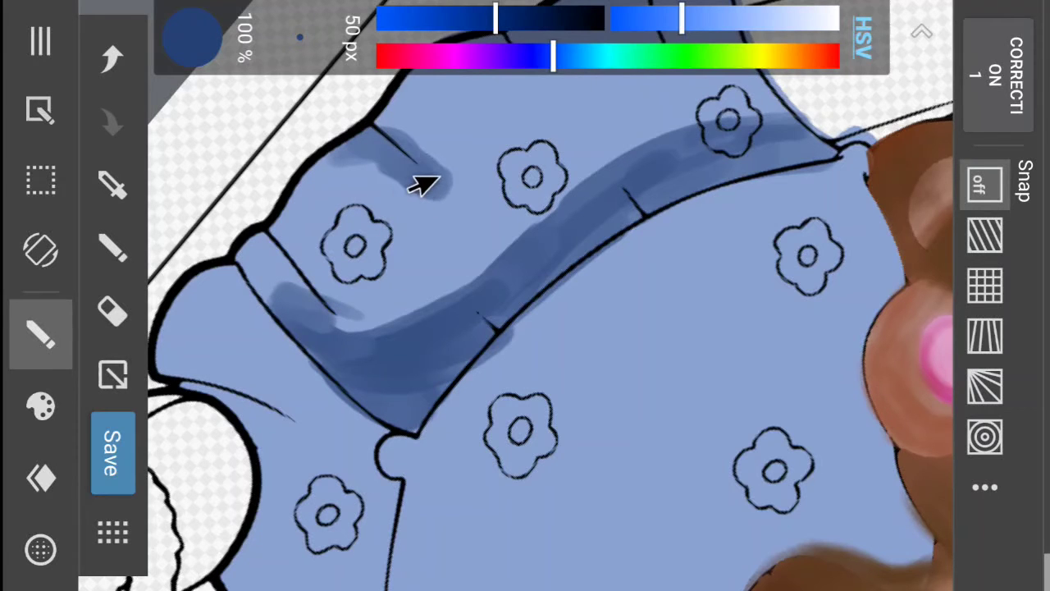
{"action": "scroll", "coordinate": [423, 184], "scroll_direction": "down", "scroll_amount": 3}
{"action": "scroll", "coordinate": [423, 185], "scroll_direction": "up", "scroll_amount": 2}
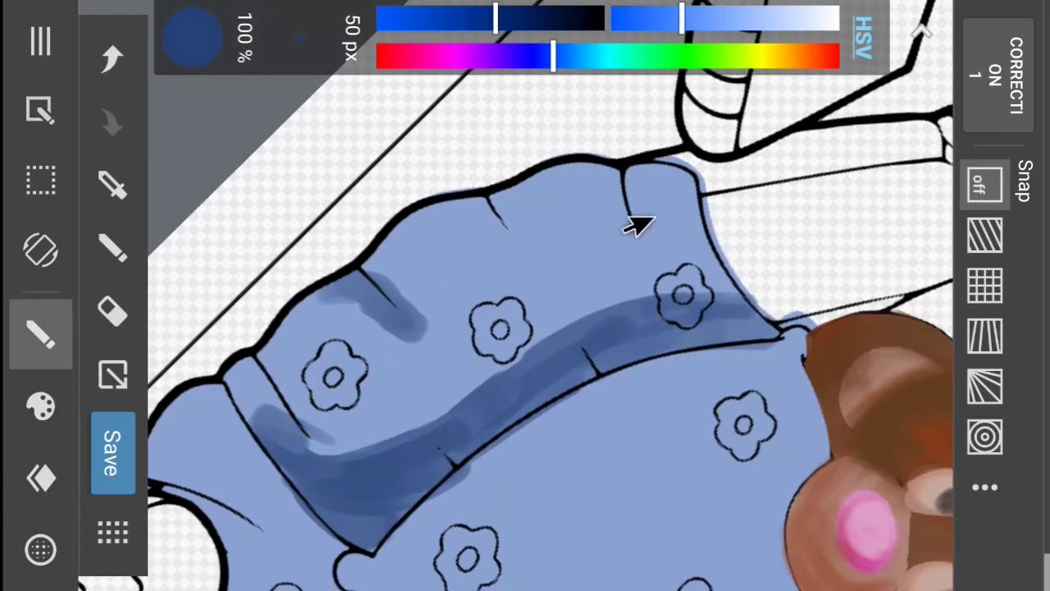
{"action": "mouse_move", "coordinate": [689, 273]}
{"action": "left_mouse_down"}
{"action": "mouse_move", "coordinate": [675, 205]}
{"action": "mouse_move", "coordinate": [637, 180]}
{"action": "mouse_move", "coordinate": [623, 178]}
{"action": "mouse_move", "coordinate": [635, 185]}
{"action": "mouse_move", "coordinate": [617, 215]}
{"action": "mouse_move", "coordinate": [579, 176]}
{"action": "mouse_move", "coordinate": [538, 175]}
{"action": "mouse_move", "coordinate": [492, 227]}
{"action": "mouse_move", "coordinate": [482, 220]}
{"action": "left_mouse_up"}
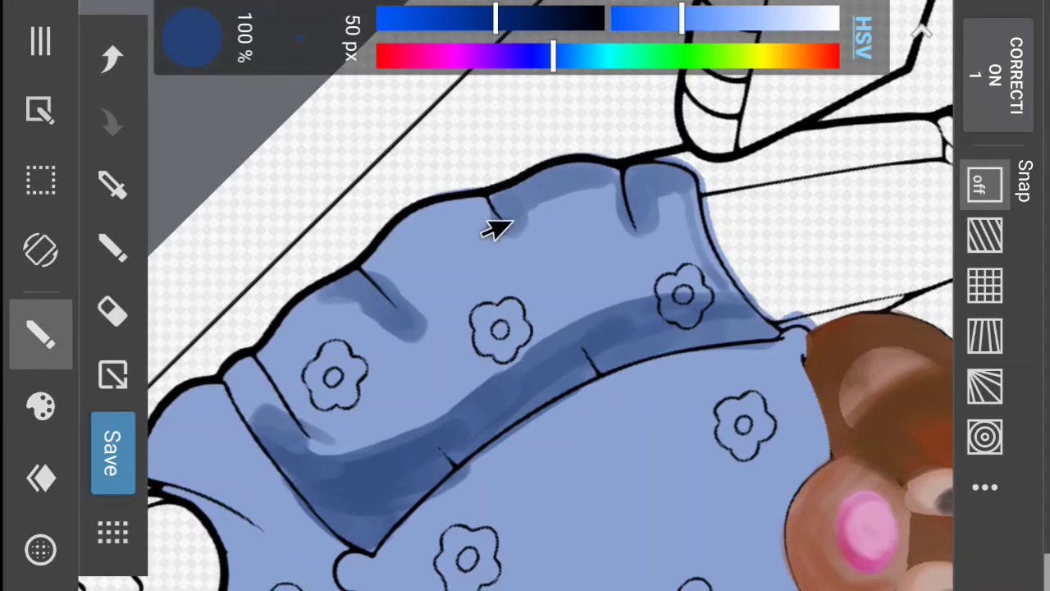
{"action": "mouse_move", "coordinate": [379, 222]}
{"action": "left_mouse_down"}
{"action": "mouse_move", "coordinate": [445, 210]}
{"action": "mouse_move", "coordinate": [372, 260]}
{"action": "mouse_move", "coordinate": [368, 277]}
{"action": "mouse_move", "coordinate": [361, 268]}
{"action": "mouse_move", "coordinate": [372, 295]}
{"action": "mouse_move", "coordinate": [259, 355]}
{"action": "mouse_move", "coordinate": [305, 318]}
{"action": "mouse_move", "coordinate": [290, 311]}
{"action": "mouse_move", "coordinate": [247, 362]}
{"action": "left_mouse_up"}
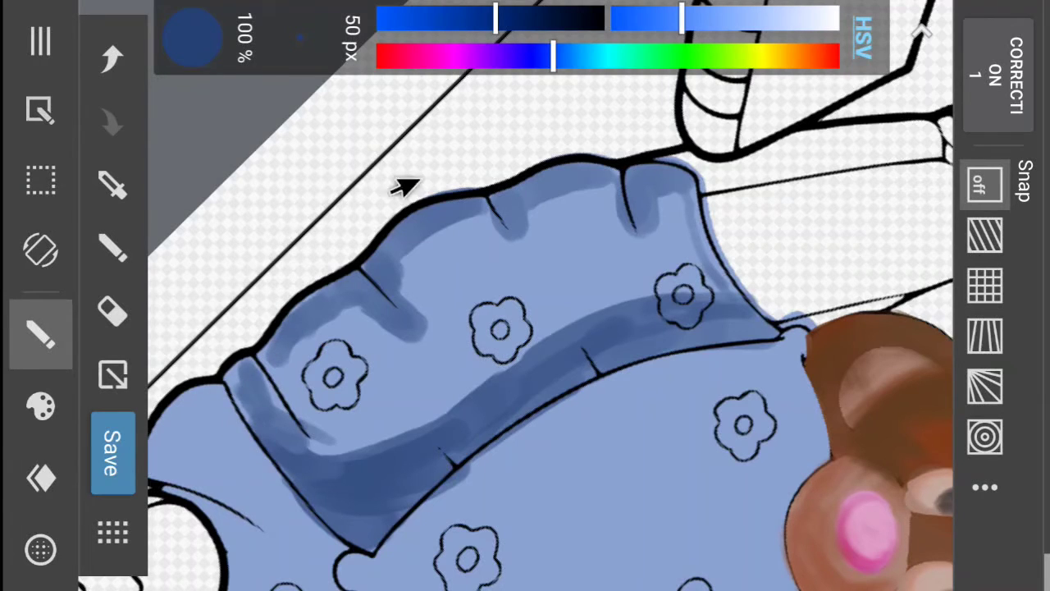
{"action": "left_click_drag", "start_coordinate": [679, 18], "coordinate": [732, 18]}
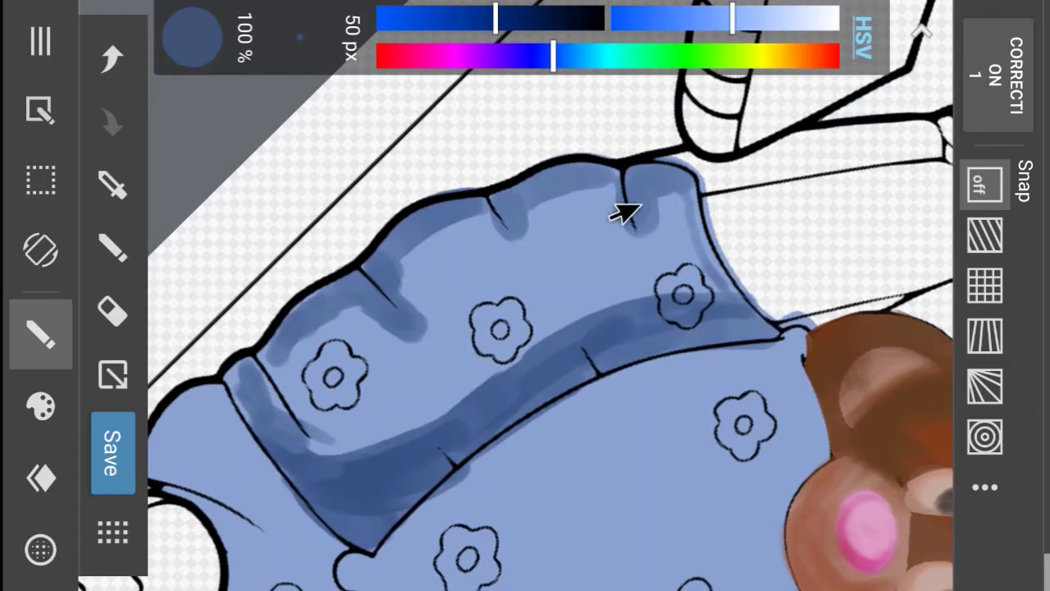
{"action": "mouse_move", "coordinate": [656, 197]}
{"action": "left_mouse_down"}
{"action": "mouse_move", "coordinate": [690, 218]}
{"action": "mouse_move", "coordinate": [639, 188]}
{"action": "mouse_move", "coordinate": [698, 246]}
{"action": "mouse_move", "coordinate": [628, 201]}
{"action": "left_mouse_up"}
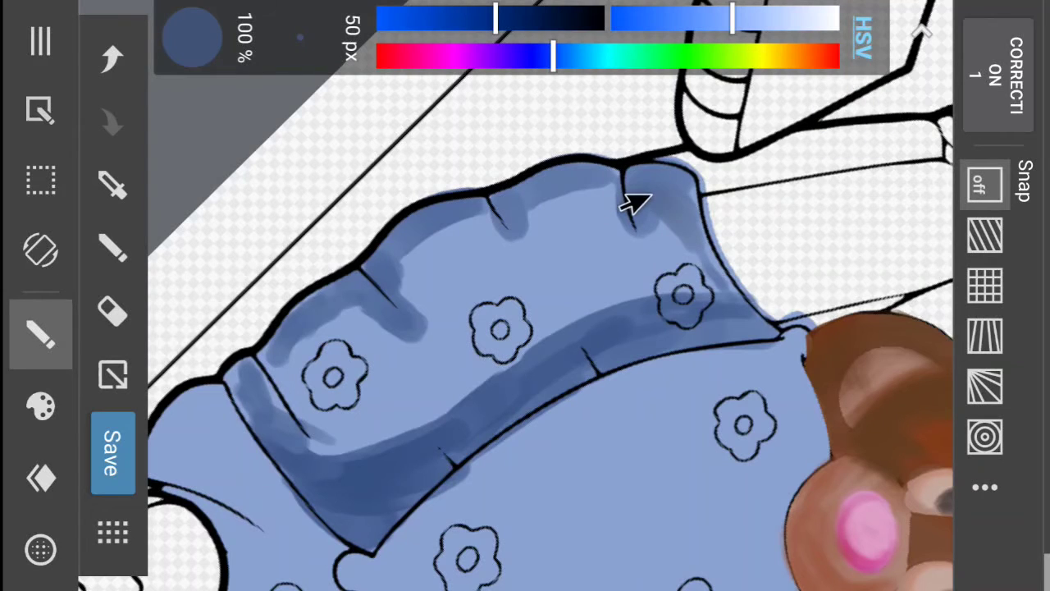
{"action": "left_click", "coordinate": [112, 57]}
- Mix a slightly brighter blue and glaze it over the border's outer folds and its lower corner
{"action": "mouse_move", "coordinate": [680, 28]}
{"action": "left_mouse_down"}
{"action": "mouse_move", "coordinate": [666, 28]}
{"action": "mouse_move", "coordinate": [677, 25]}
{"action": "left_mouse_up"}
{"action": "left_click_drag", "start_coordinate": [467, 29], "coordinate": [455, 23]}
{"action": "mouse_move", "coordinate": [661, 200]}
{"action": "left_mouse_down"}
{"action": "mouse_move", "coordinate": [677, 247]}
{"action": "mouse_move", "coordinate": [666, 182]}
{"action": "mouse_move", "coordinate": [692, 242]}
{"action": "mouse_move", "coordinate": [675, 198]}
{"action": "mouse_move", "coordinate": [532, 201]}
{"action": "mouse_move", "coordinate": [593, 189]}
{"action": "mouse_move", "coordinate": [547, 200]}
{"action": "mouse_move", "coordinate": [509, 230]}
{"action": "mouse_move", "coordinate": [482, 208]}
{"action": "mouse_move", "coordinate": [431, 233]}
{"action": "mouse_move", "coordinate": [458, 225]}
{"action": "mouse_move", "coordinate": [405, 266]}
{"action": "mouse_move", "coordinate": [438, 233]}
{"action": "mouse_move", "coordinate": [413, 301]}
{"action": "mouse_move", "coordinate": [407, 271]}
{"action": "mouse_move", "coordinate": [421, 292]}
{"action": "mouse_move", "coordinate": [417, 330]}
{"action": "mouse_move", "coordinate": [343, 318]}
{"action": "left_mouse_up"}
{"action": "mouse_move", "coordinate": [279, 330]}
{"action": "left_mouse_down"}
{"action": "mouse_move", "coordinate": [257, 370]}
{"action": "mouse_move", "coordinate": [265, 391]}
{"action": "mouse_move", "coordinate": [255, 382]}
{"action": "mouse_move", "coordinate": [243, 392]}
{"action": "mouse_move", "coordinate": [256, 413]}
{"action": "left_mouse_up"}
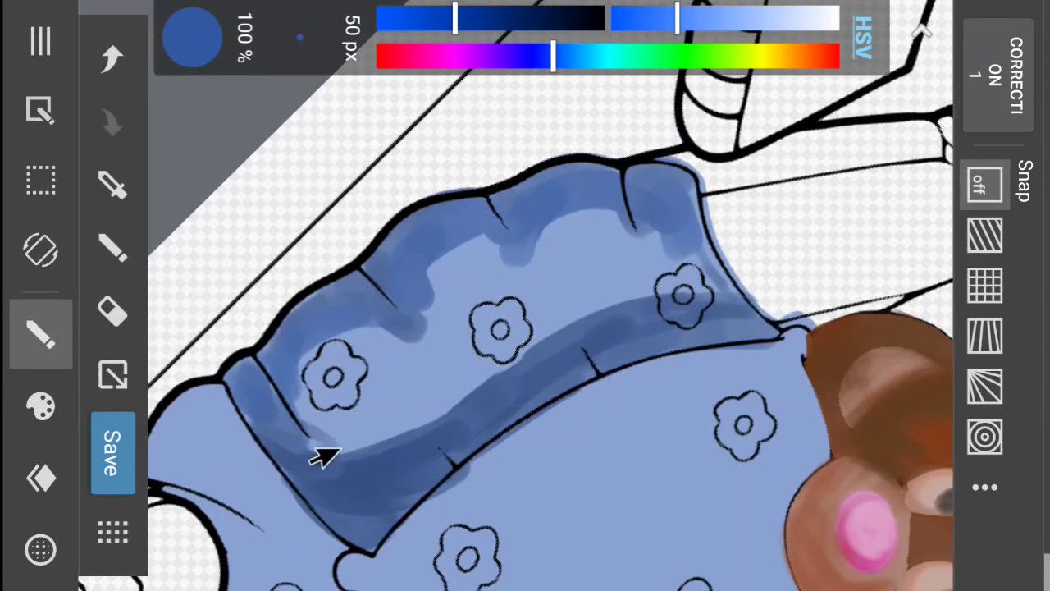
{"action": "mouse_move", "coordinate": [312, 450]}
{"action": "left_mouse_down"}
{"action": "mouse_move", "coordinate": [342, 438]}
{"action": "mouse_move", "coordinate": [282, 434]}
{"action": "mouse_move", "coordinate": [286, 446]}
{"action": "left_mouse_up"}
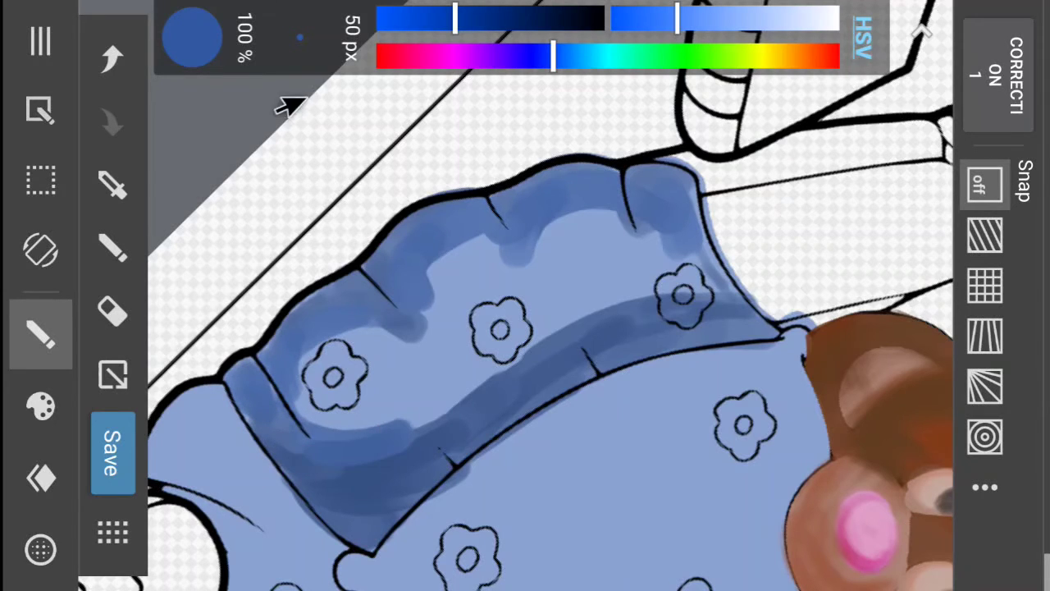
- Enlarge the brush to 82 px, widen the blue shading along the border's seam and folds, and undo the last stroke
{"action": "left_click_drag", "start_coordinate": [294, 55], "coordinate": [347, 87]}
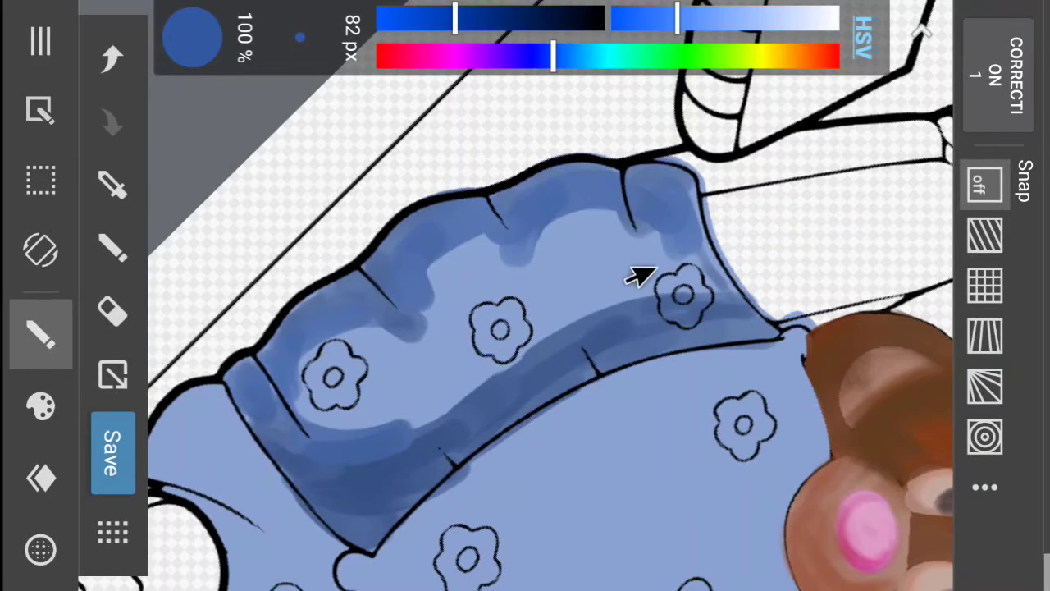
{"action": "mouse_move", "coordinate": [665, 293]}
{"action": "left_mouse_down"}
{"action": "mouse_move", "coordinate": [587, 332]}
{"action": "mouse_move", "coordinate": [686, 299]}
{"action": "mouse_move", "coordinate": [433, 421]}
{"action": "mouse_move", "coordinate": [463, 416]}
{"action": "mouse_move", "coordinate": [358, 427]}
{"action": "mouse_move", "coordinate": [415, 439]}
{"action": "mouse_move", "coordinate": [320, 399]}
{"action": "mouse_move", "coordinate": [381, 457]}
{"action": "mouse_move", "coordinate": [317, 449]}
{"action": "mouse_move", "coordinate": [392, 473]}
{"action": "mouse_move", "coordinate": [415, 458]}
{"action": "mouse_move", "coordinate": [301, 425]}
{"action": "mouse_move", "coordinate": [263, 353]}
{"action": "left_mouse_up"}
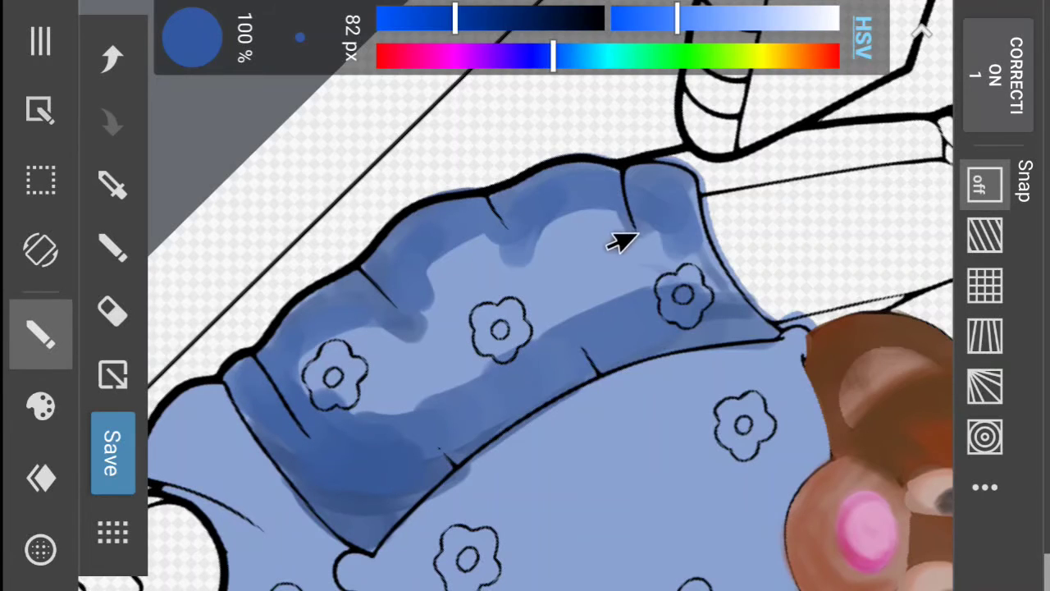
{"action": "mouse_move", "coordinate": [587, 218]}
{"action": "left_mouse_down"}
{"action": "mouse_move", "coordinate": [650, 225]}
{"action": "mouse_move", "coordinate": [557, 225]}
{"action": "mouse_move", "coordinate": [557, 251]}
{"action": "mouse_move", "coordinate": [542, 262]}
{"action": "mouse_move", "coordinate": [475, 249]}
{"action": "mouse_move", "coordinate": [538, 253]}
{"action": "mouse_move", "coordinate": [461, 270]}
{"action": "mouse_move", "coordinate": [492, 233]}
{"action": "mouse_move", "coordinate": [443, 274]}
{"action": "mouse_move", "coordinate": [452, 291]}
{"action": "mouse_move", "coordinate": [454, 273]}
{"action": "mouse_move", "coordinate": [438, 321]}
{"action": "mouse_move", "coordinate": [419, 329]}
{"action": "mouse_move", "coordinate": [451, 272]}
{"action": "mouse_move", "coordinate": [416, 310]}
{"action": "mouse_move", "coordinate": [475, 265]}
{"action": "mouse_move", "coordinate": [407, 264]}
{"action": "left_mouse_up"}
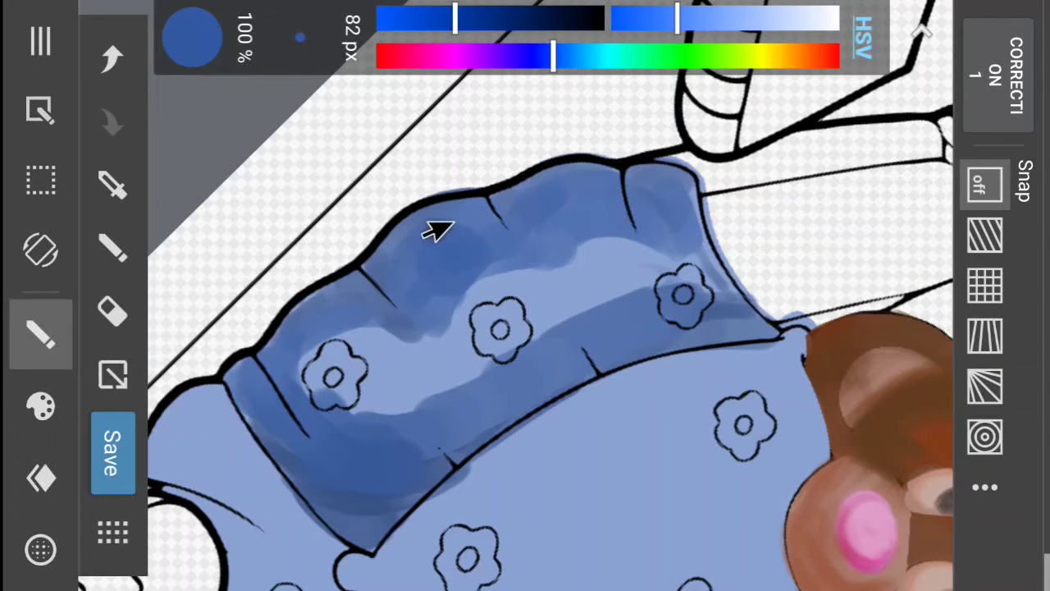
{"action": "mouse_move", "coordinate": [426, 221]}
{"action": "left_mouse_down"}
{"action": "mouse_move", "coordinate": [368, 263]}
{"action": "mouse_move", "coordinate": [443, 238]}
{"action": "mouse_move", "coordinate": [383, 283]}
{"action": "mouse_move", "coordinate": [458, 231]}
{"action": "mouse_move", "coordinate": [465, 192]}
{"action": "mouse_move", "coordinate": [523, 179]}
{"action": "left_mouse_up"}
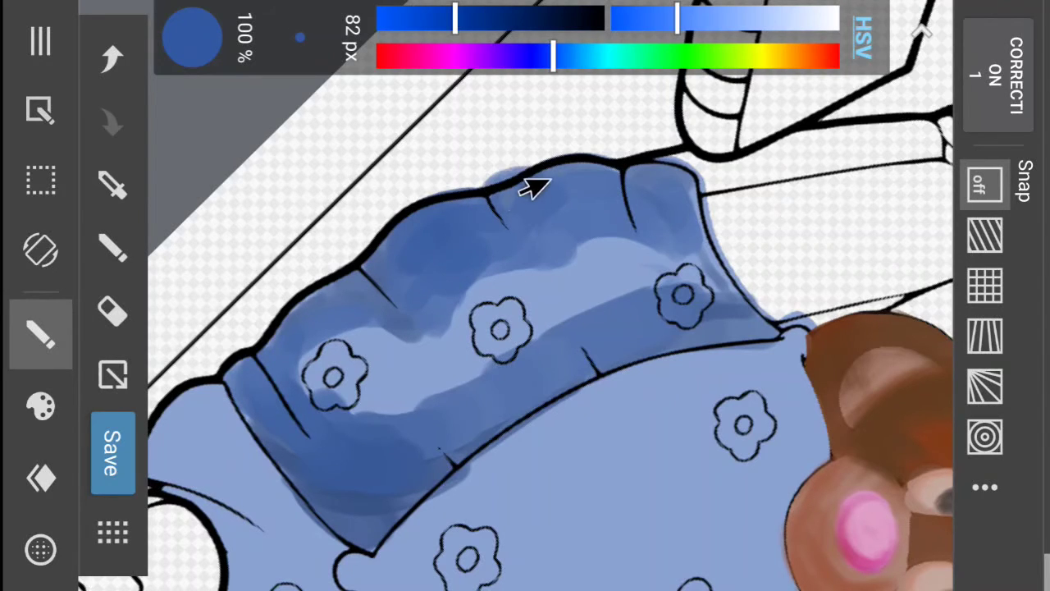
{"action": "left_click", "coordinate": [112, 58]}
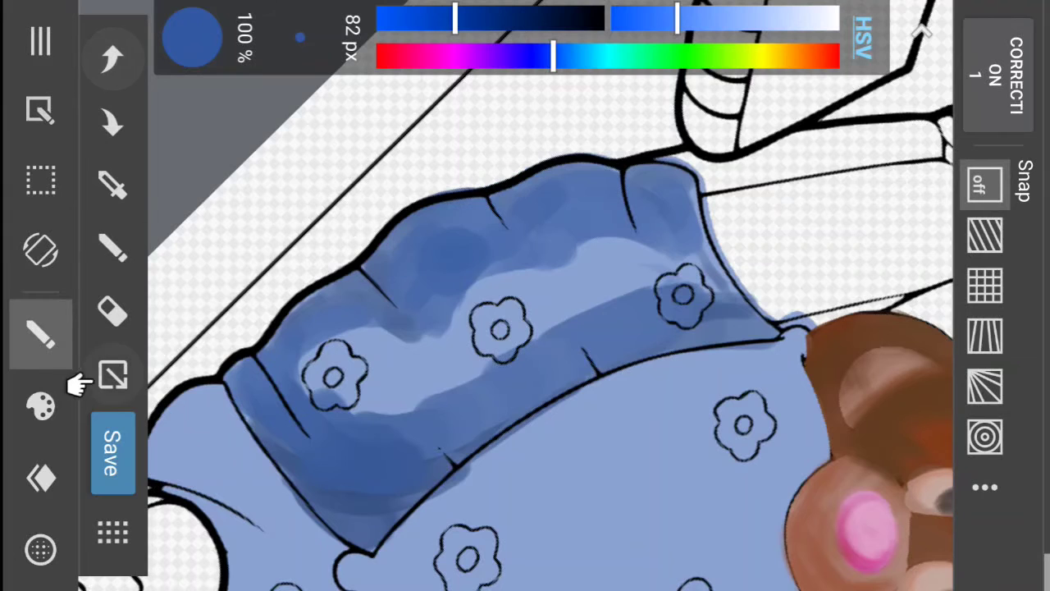
- Switch the brush to Blur at 100% opacity
{"action": "left_click", "coordinate": [38, 348]}
{"action": "left_click", "coordinate": [38, 357]}
{"action": "left_click", "coordinate": [30, 409]}
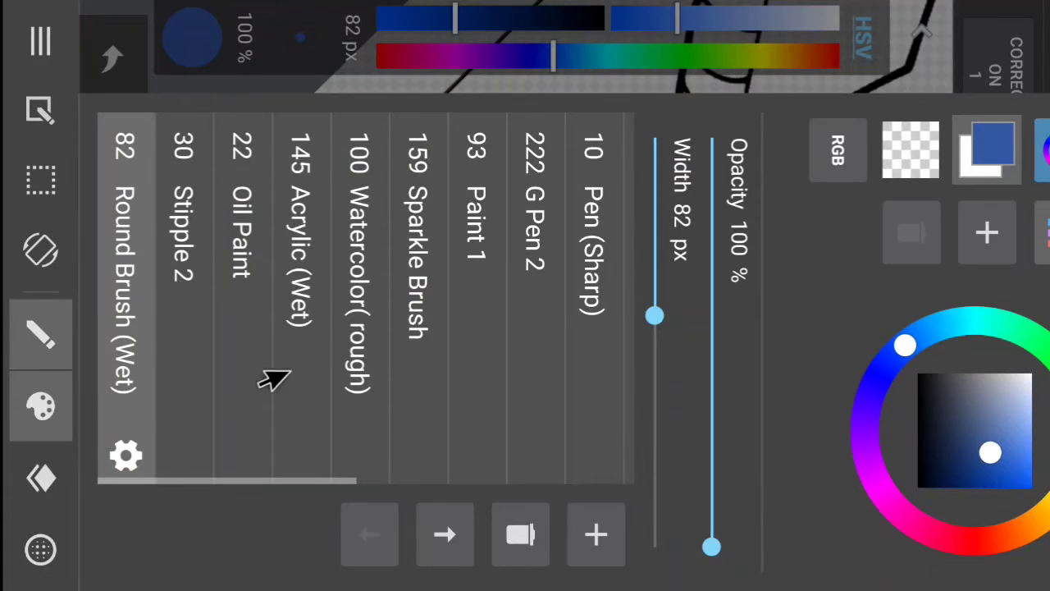
{"action": "left_click_drag", "start_coordinate": [480, 329], "coordinate": [274, 392]}
{"action": "left_click", "coordinate": [355, 318]}
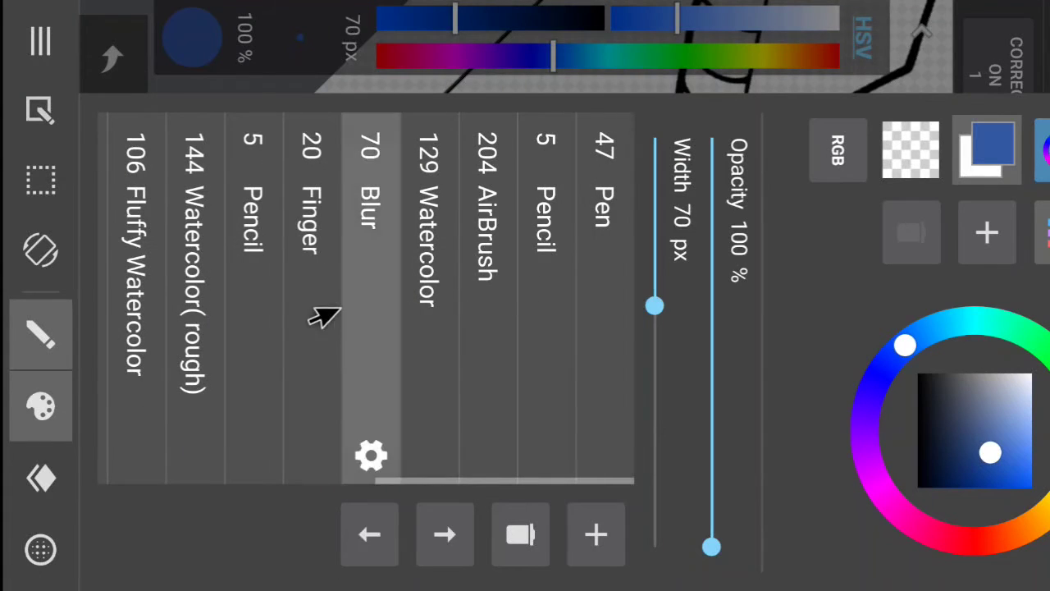
{"action": "left_click", "coordinate": [23, 422]}
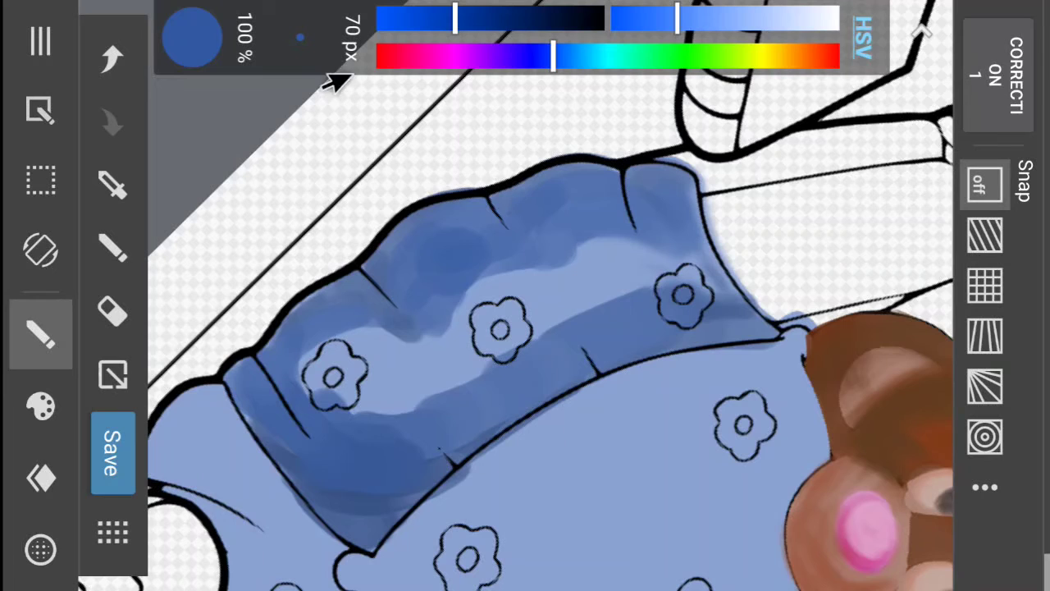
- Set the Blur brush to 144 px and soften the edges between light and dark blue on the ruffled border
{"action": "left_click_drag", "start_coordinate": [332, 69], "coordinate": [427, 99]}
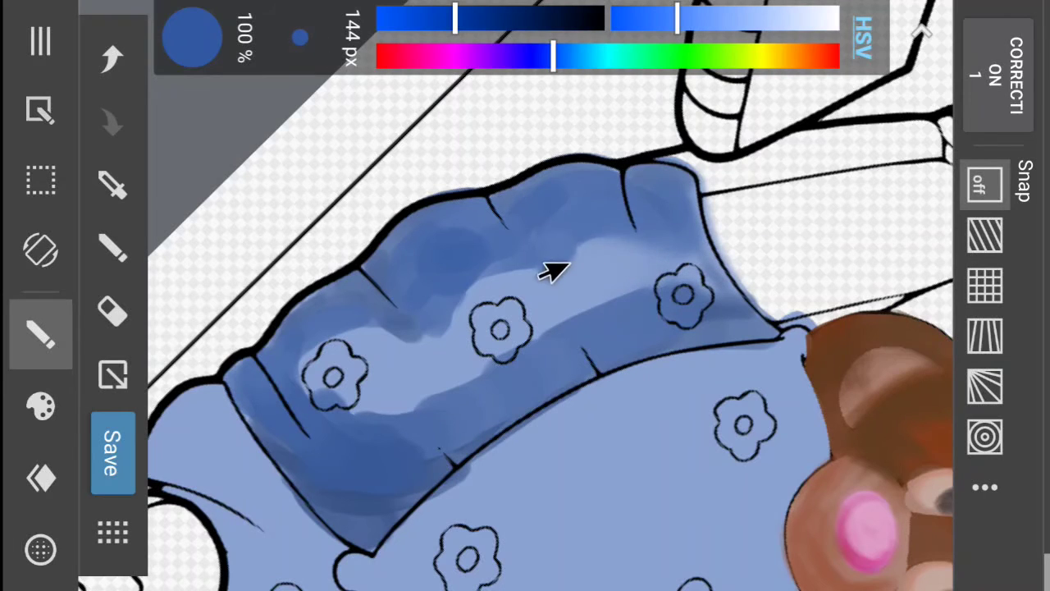
{"action": "mouse_move", "coordinate": [501, 272]}
{"action": "left_mouse_down"}
{"action": "mouse_move", "coordinate": [442, 304]}
{"action": "mouse_move", "coordinate": [422, 331]}
{"action": "left_mouse_up"}
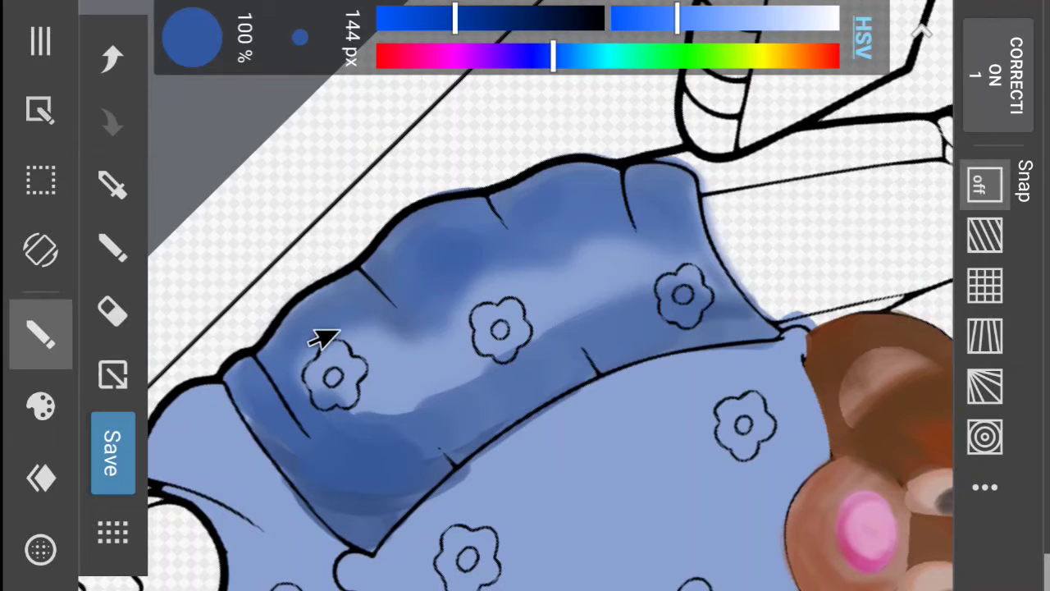
{"action": "left_click_drag", "start_coordinate": [392, 391], "coordinate": [502, 361]}
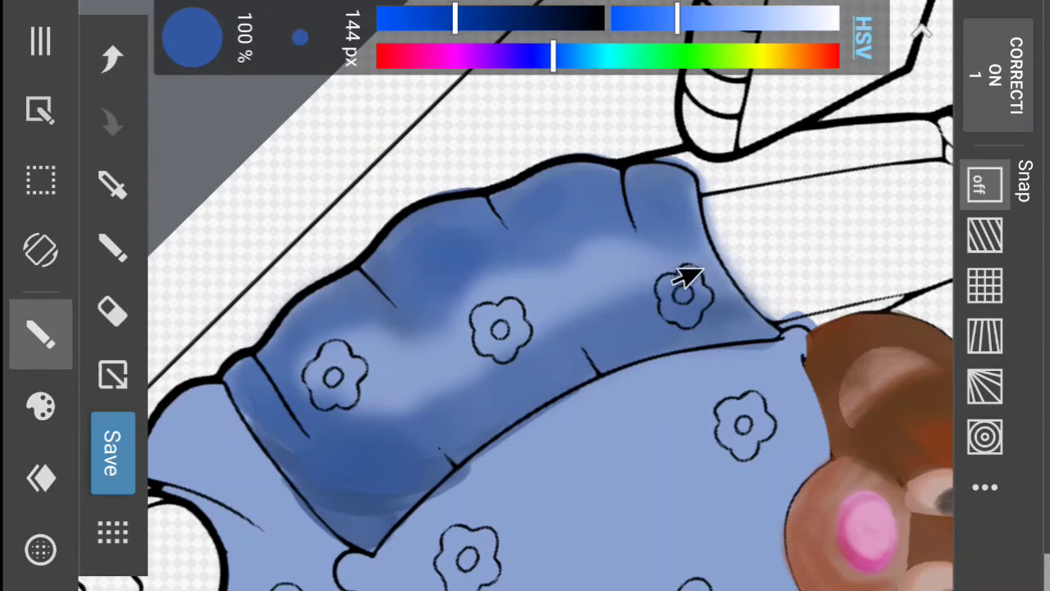
{"action": "left_click", "coordinate": [46, 345]}
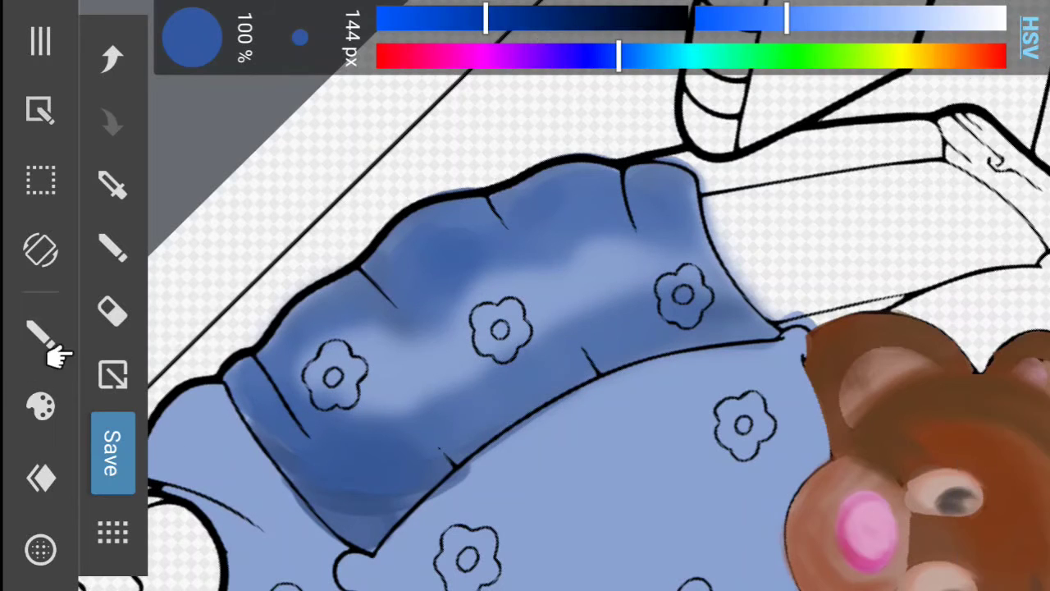
{"action": "left_click", "coordinate": [39, 344]}
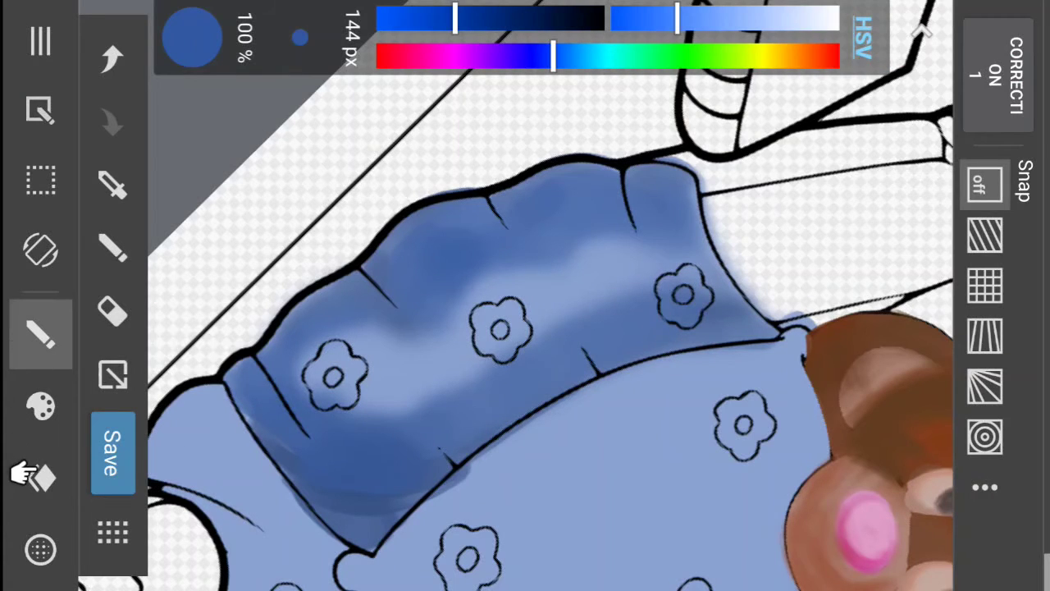
- Briefly hide the line art on Layer2 to check the painted shading, and show it again
{"action": "left_click", "coordinate": [41, 478]}
{"action": "left_click", "coordinate": [293, 142]}
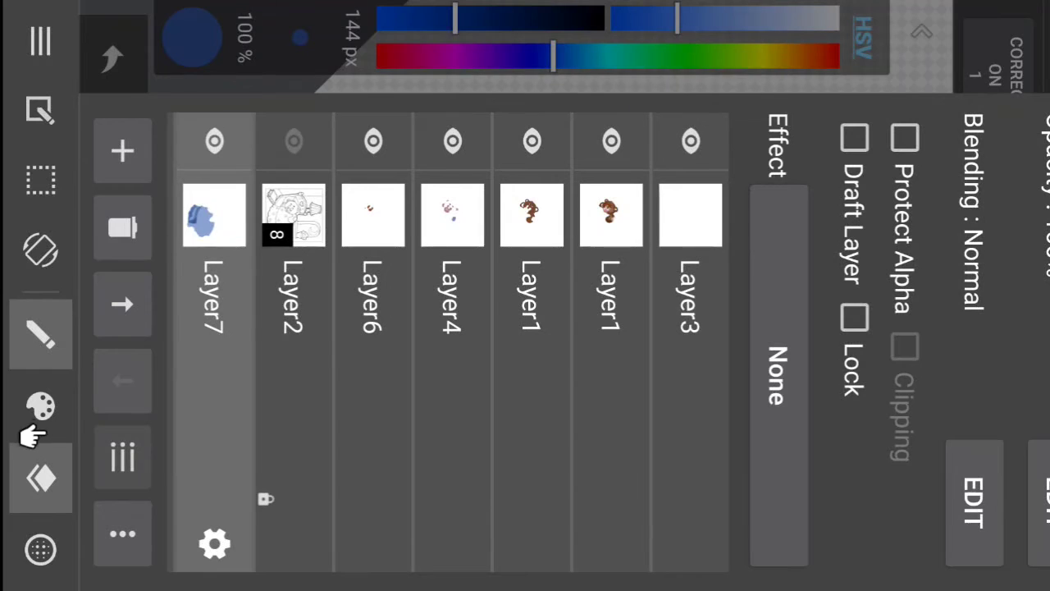
{"action": "left_click", "coordinate": [37, 476]}
{"action": "left_click", "coordinate": [33, 476]}
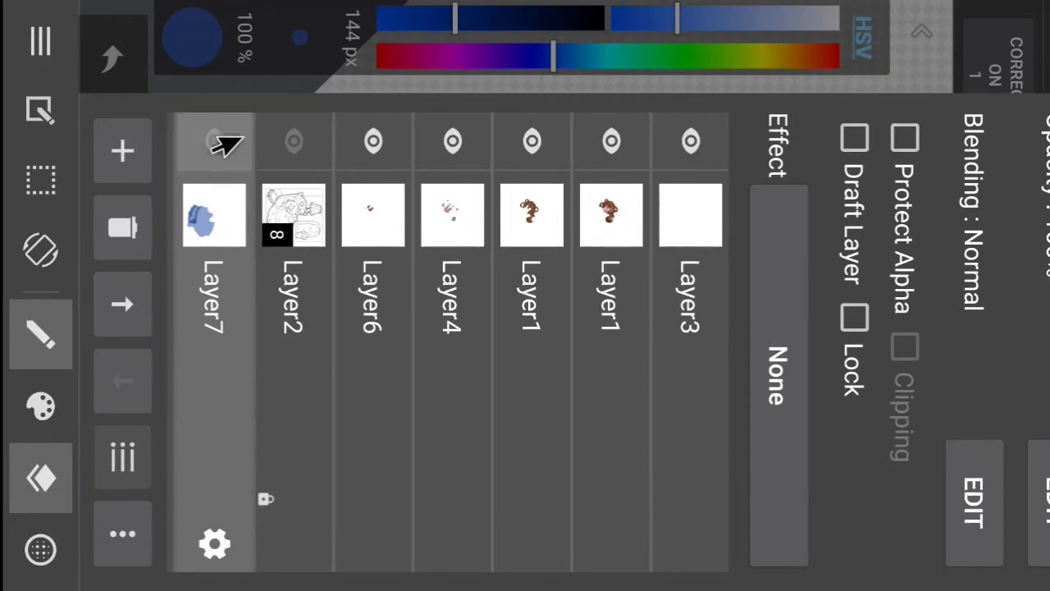
{"action": "left_click", "coordinate": [293, 141]}
{"action": "left_click", "coordinate": [37, 475]}
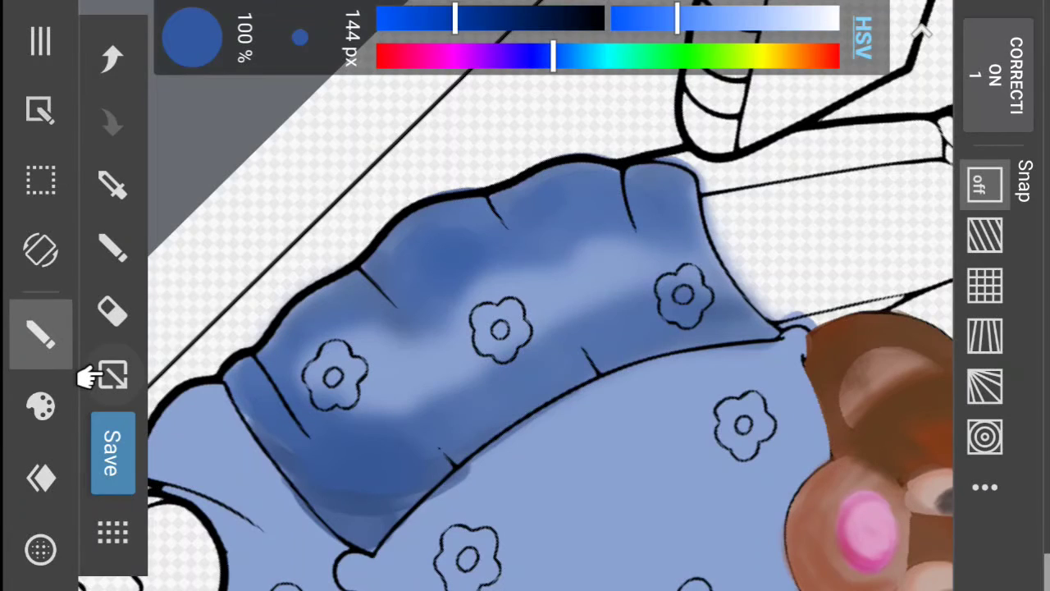
- Switch to the Watercolor (rough) brush at 100 px and glaze textured blue over the light band of the upper ruffled border
{"action": "left_click", "coordinate": [43, 361]}
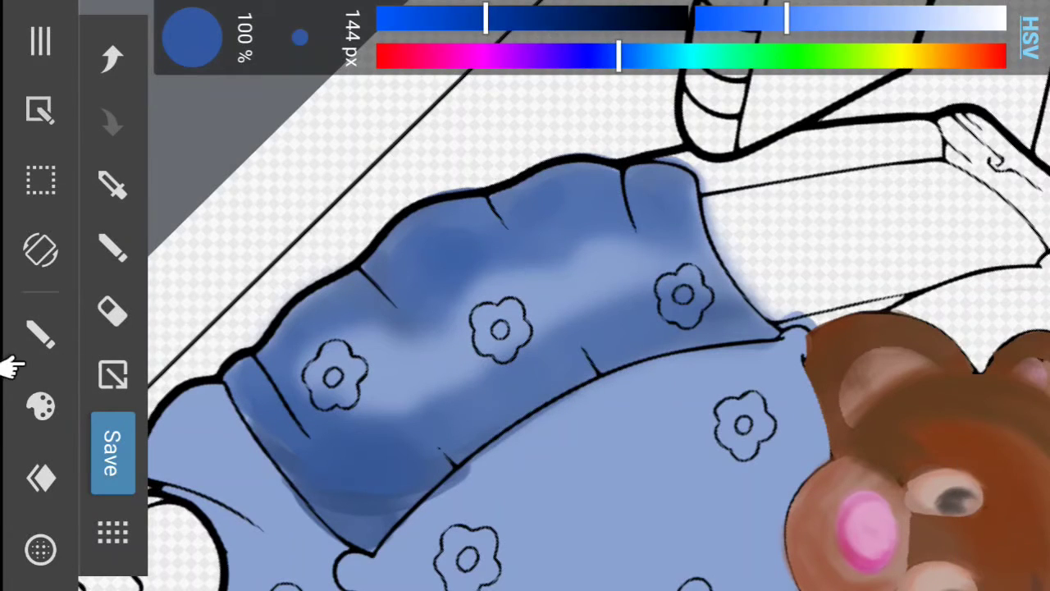
{"action": "left_click", "coordinate": [32, 353]}
{"action": "left_click", "coordinate": [41, 406]}
{"action": "scroll", "coordinate": [387, 342], "scroll_direction": "left", "scroll_amount": 5}
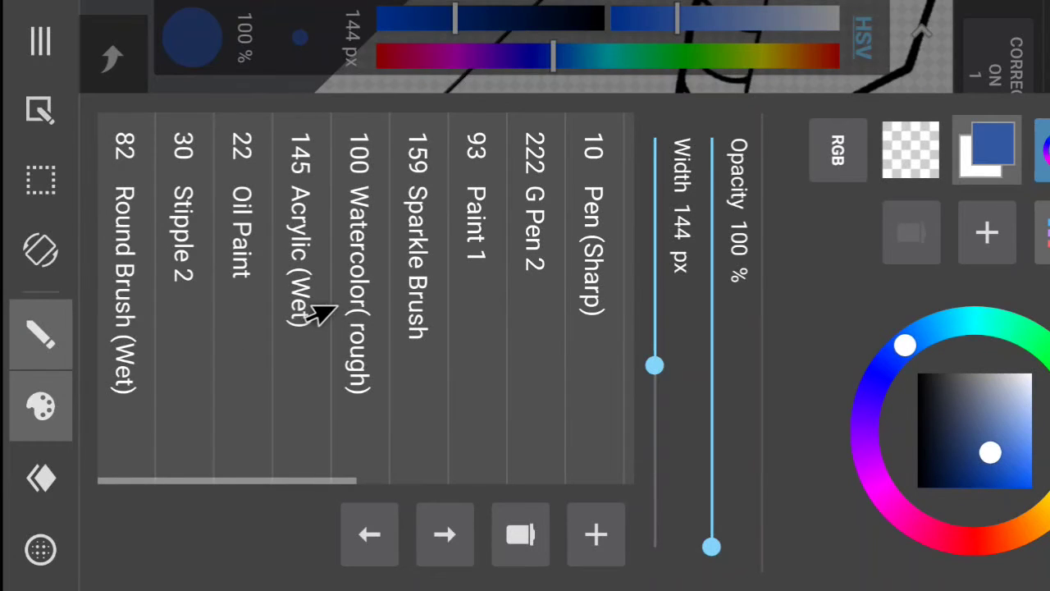
{"action": "left_click", "coordinate": [344, 320]}
{"action": "left_click", "coordinate": [39, 402]}
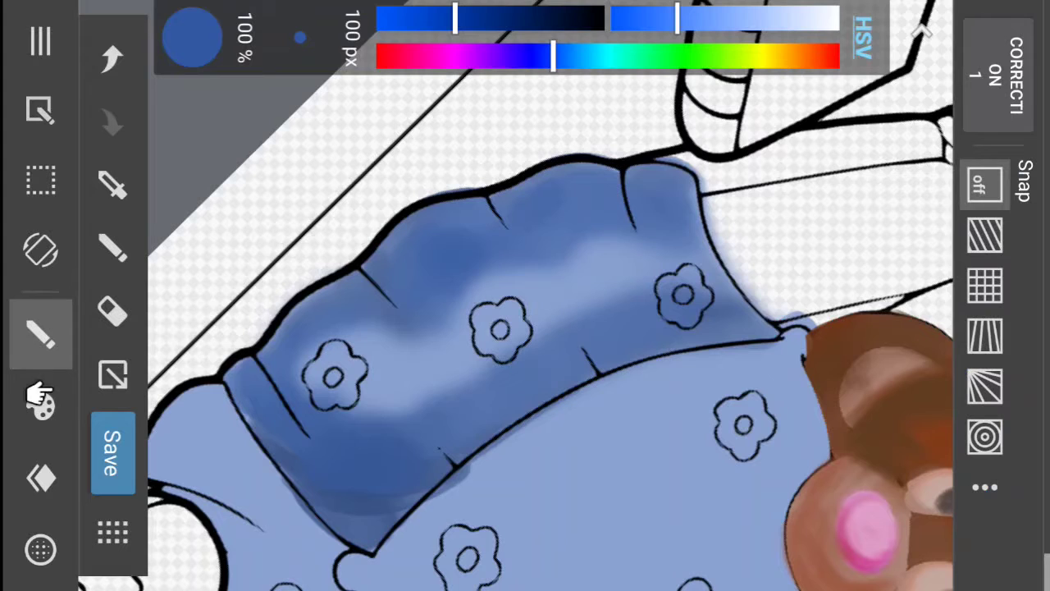
{"action": "mouse_move", "coordinate": [622, 202]}
{"action": "left_mouse_down"}
{"action": "mouse_move", "coordinate": [614, 220]}
{"action": "mouse_move", "coordinate": [632, 218]}
{"action": "mouse_move", "coordinate": [641, 243]}
{"action": "left_mouse_up"}
{"action": "mouse_move", "coordinate": [464, 322]}
{"action": "left_mouse_down"}
{"action": "mouse_move", "coordinate": [481, 305]}
{"action": "mouse_move", "coordinate": [347, 356]}
{"action": "mouse_move", "coordinate": [304, 387]}
{"action": "mouse_move", "coordinate": [342, 379]}
{"action": "mouse_move", "coordinate": [343, 410]}
{"action": "left_mouse_up"}
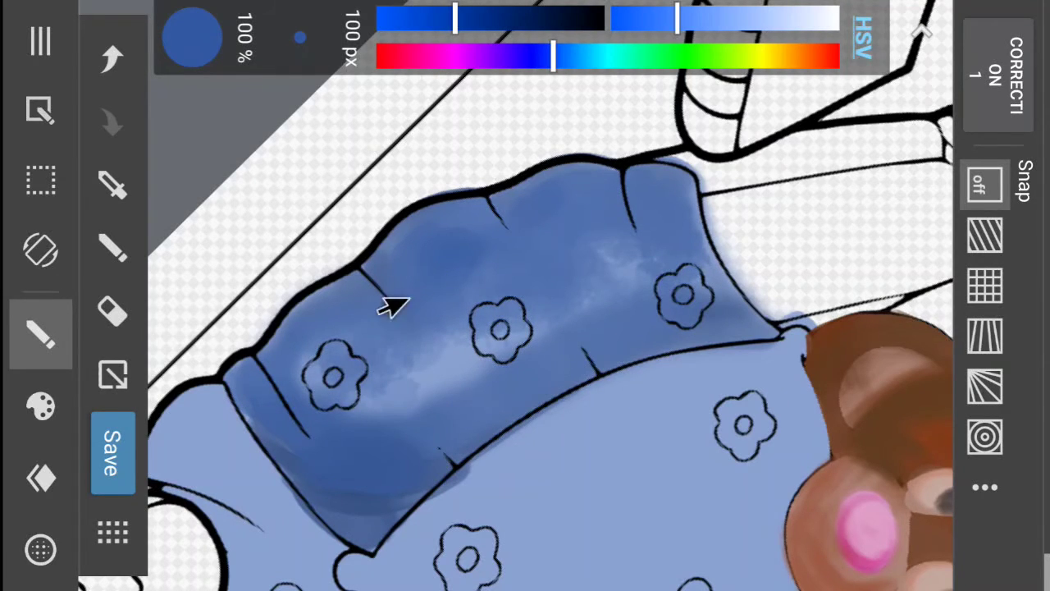
- Darken the blue, deepen the upper border's outer folds and inner seam, and mix an even darker navy
{"action": "left_click_drag", "start_coordinate": [456, 18], "coordinate": [487, 18]}
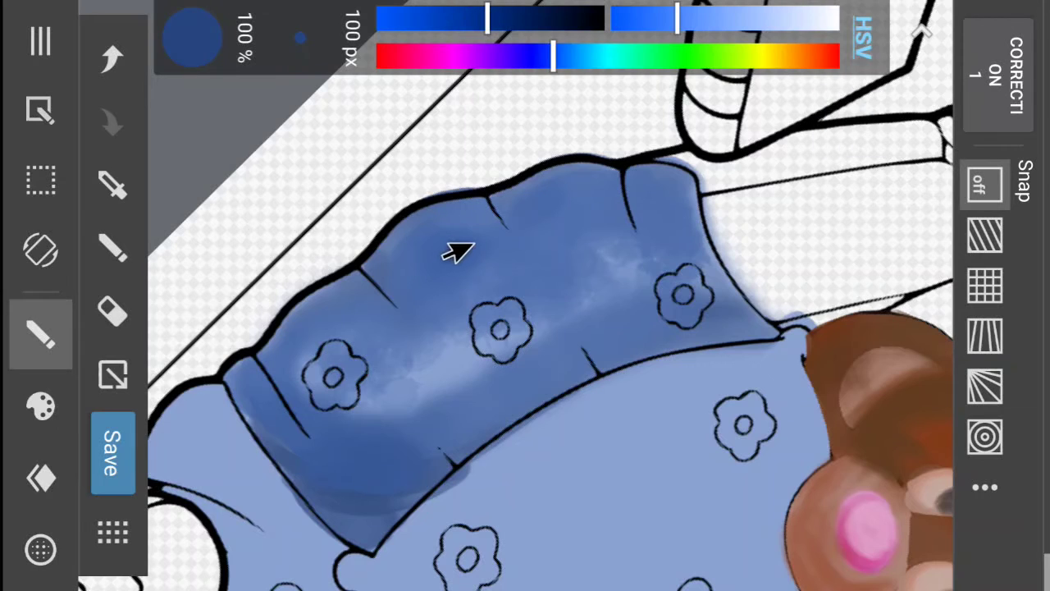
{"action": "left_click_drag", "start_coordinate": [399, 223], "coordinate": [433, 215]}
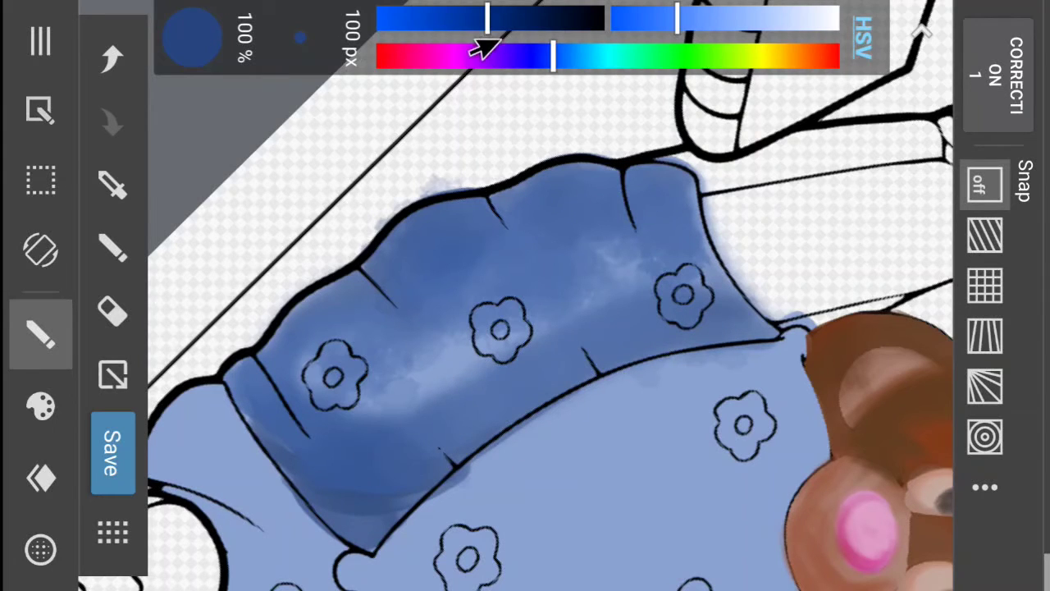
{"action": "left_click_drag", "start_coordinate": [487, 37], "coordinate": [525, 33]}
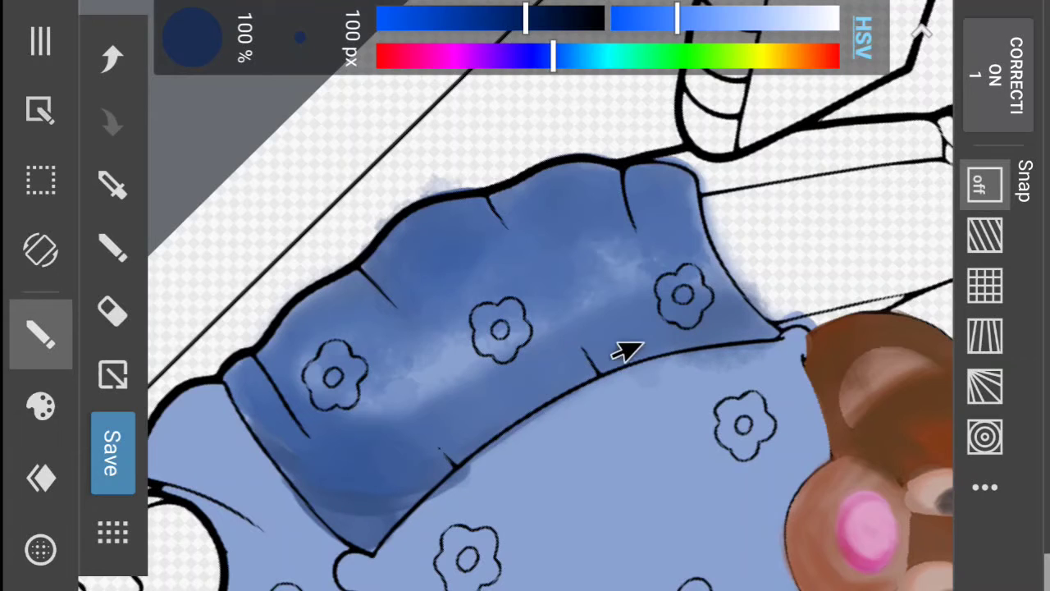
- Try shading the ruffle beside the slippers with dark watercolor strokes down to its corner, and undo them
{"action": "scroll", "coordinate": [422, 422], "scroll_direction": "down", "scroll_amount": 3}
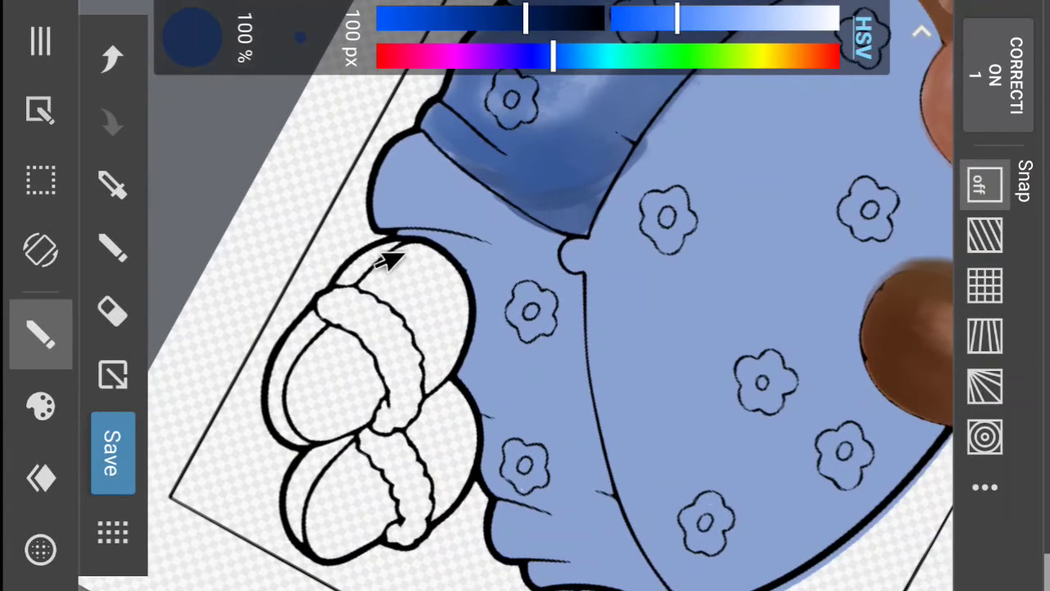
{"action": "mouse_move", "coordinate": [457, 199]}
{"action": "left_mouse_down"}
{"action": "mouse_move", "coordinate": [473, 172]}
{"action": "mouse_move", "coordinate": [501, 184]}
{"action": "mouse_move", "coordinate": [406, 164]}
{"action": "mouse_move", "coordinate": [414, 206]}
{"action": "mouse_move", "coordinate": [471, 211]}
{"action": "mouse_move", "coordinate": [462, 210]}
{"action": "mouse_move", "coordinate": [509, 228]}
{"action": "mouse_move", "coordinate": [555, 300]}
{"action": "mouse_move", "coordinate": [543, 266]}
{"action": "mouse_move", "coordinate": [568, 346]}
{"action": "mouse_move", "coordinate": [546, 300]}
{"action": "mouse_move", "coordinate": [572, 434]}
{"action": "left_mouse_up"}
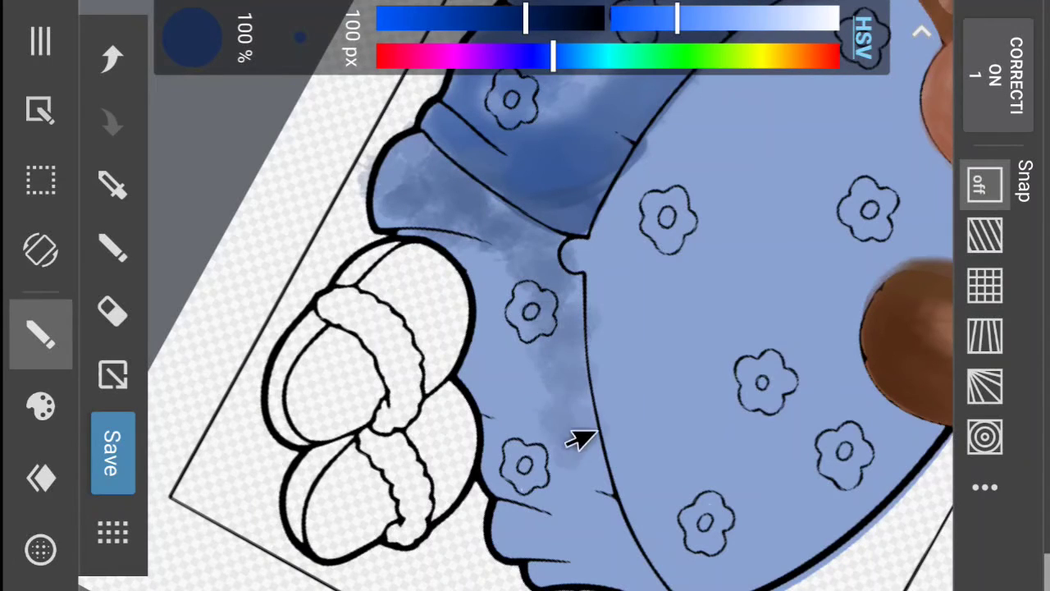
{"action": "scroll", "coordinate": [597, 432], "scroll_direction": "down", "scroll_amount": 2}
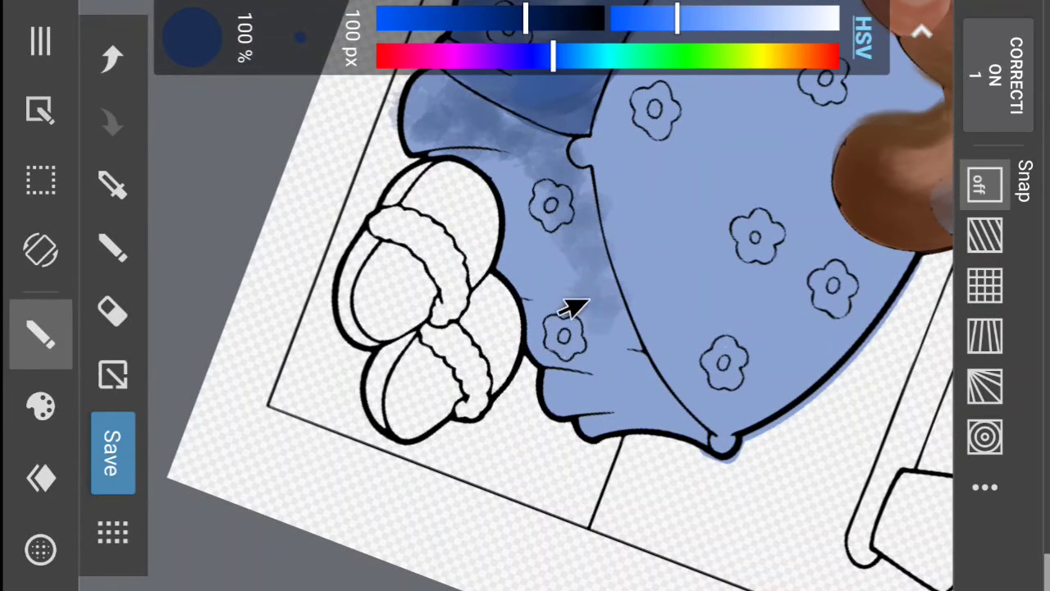
{"action": "mouse_move", "coordinate": [574, 305]}
{"action": "left_mouse_down"}
{"action": "mouse_move", "coordinate": [638, 344]}
{"action": "mouse_move", "coordinate": [613, 315]}
{"action": "mouse_move", "coordinate": [676, 428]}
{"action": "left_mouse_up"}
{"action": "left_click", "coordinate": [584, 403]}
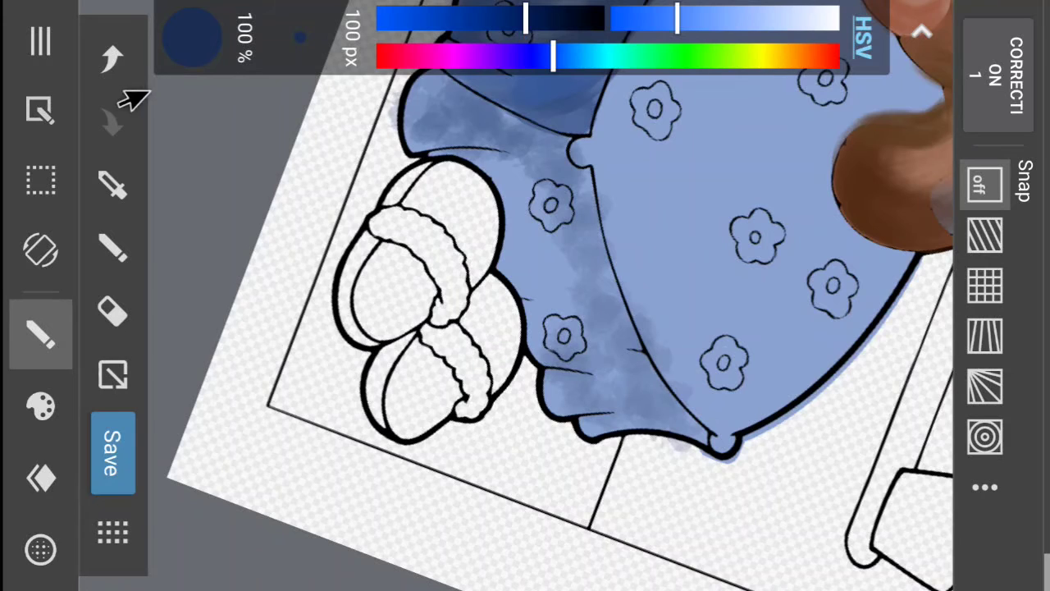
{"action": "left_click", "coordinate": [106, 64]}
{"action": "left_click", "coordinate": [107, 63]}
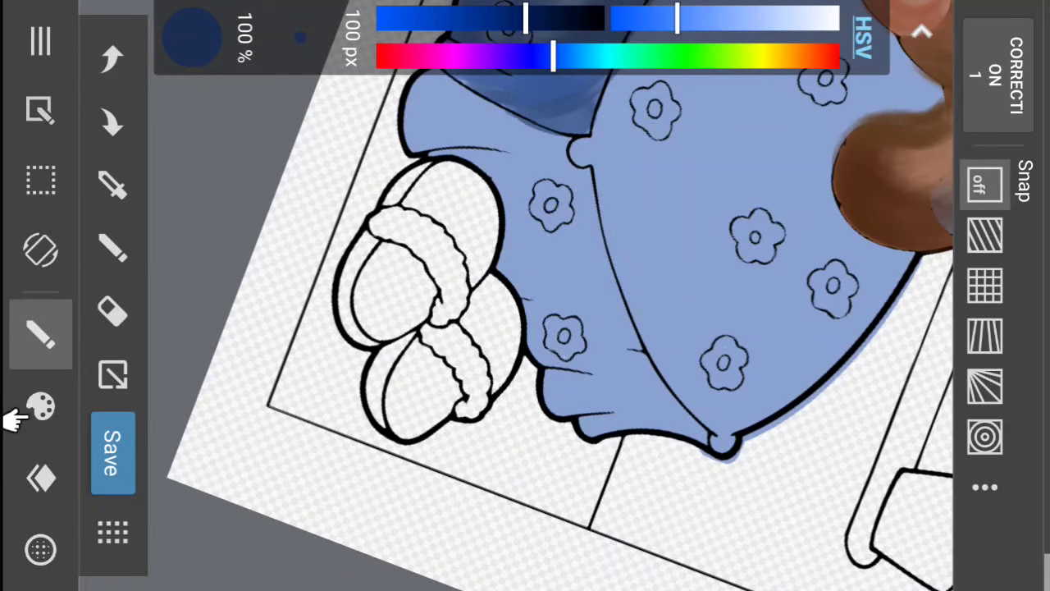
- Switch to the Oil Paint brush at 22 px and 20% opacity and paint dark shadows along the slipper-side ruffle's folds and seam
{"action": "left_click", "coordinate": [40, 406]}
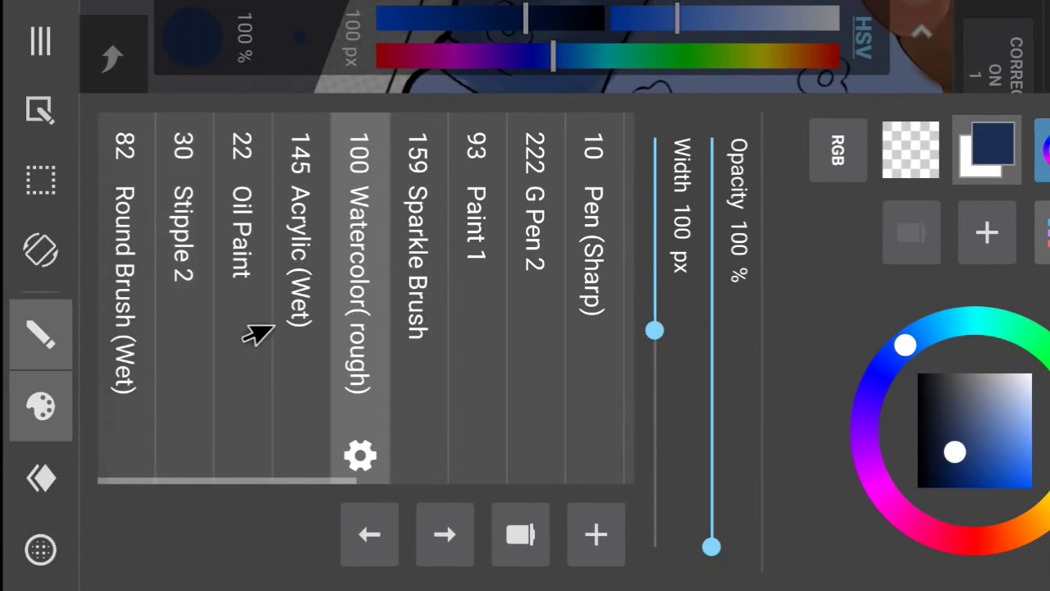
{"action": "left_click", "coordinate": [230, 322]}
{"action": "left_click", "coordinate": [29, 404]}
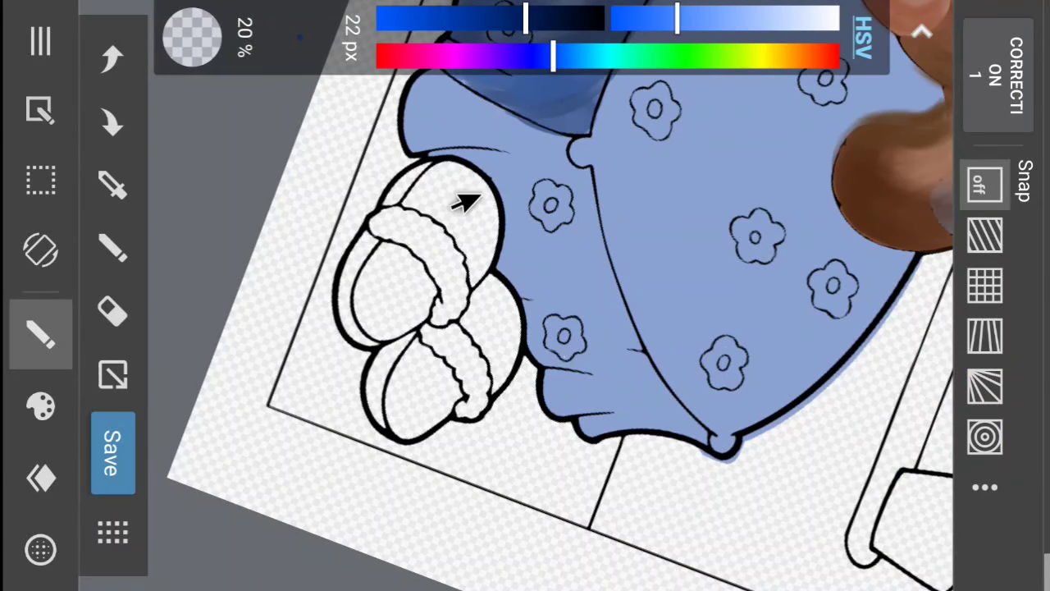
{"action": "mouse_move", "coordinate": [485, 129]}
{"action": "left_mouse_down"}
{"action": "mouse_move", "coordinate": [570, 139]}
{"action": "mouse_move", "coordinate": [480, 108]}
{"action": "mouse_move", "coordinate": [526, 130]}
{"action": "mouse_move", "coordinate": [435, 81]}
{"action": "mouse_move", "coordinate": [449, 84]}
{"action": "mouse_move", "coordinate": [425, 90]}
{"action": "mouse_move", "coordinate": [407, 129]}
{"action": "mouse_move", "coordinate": [464, 130]}
{"action": "mouse_move", "coordinate": [496, 143]}
{"action": "mouse_move", "coordinate": [451, 155]}
{"action": "left_mouse_up"}
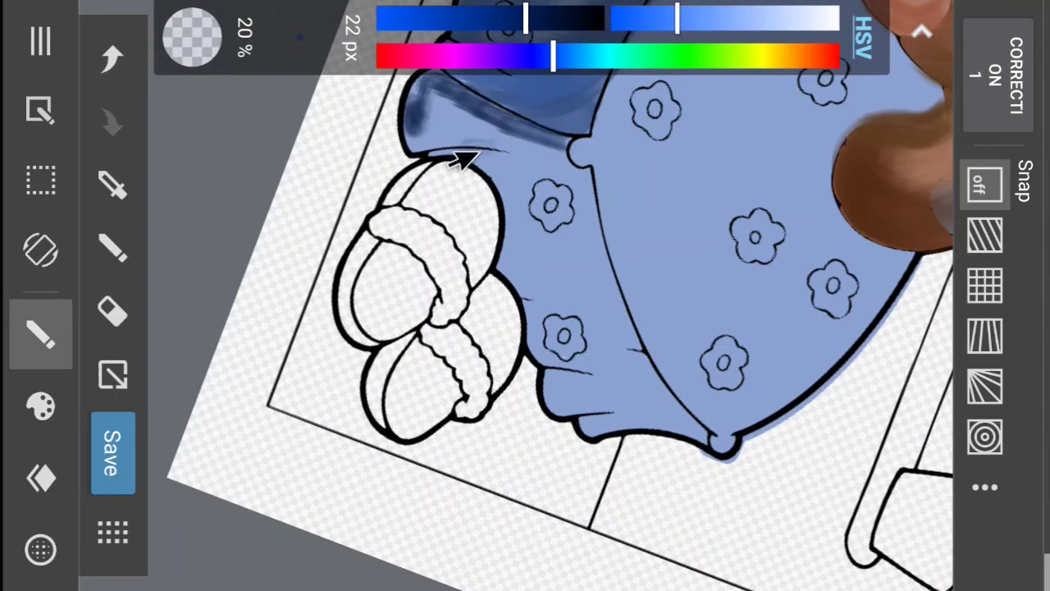
{"action": "left_click_drag", "start_coordinate": [554, 147], "coordinate": [593, 221]}
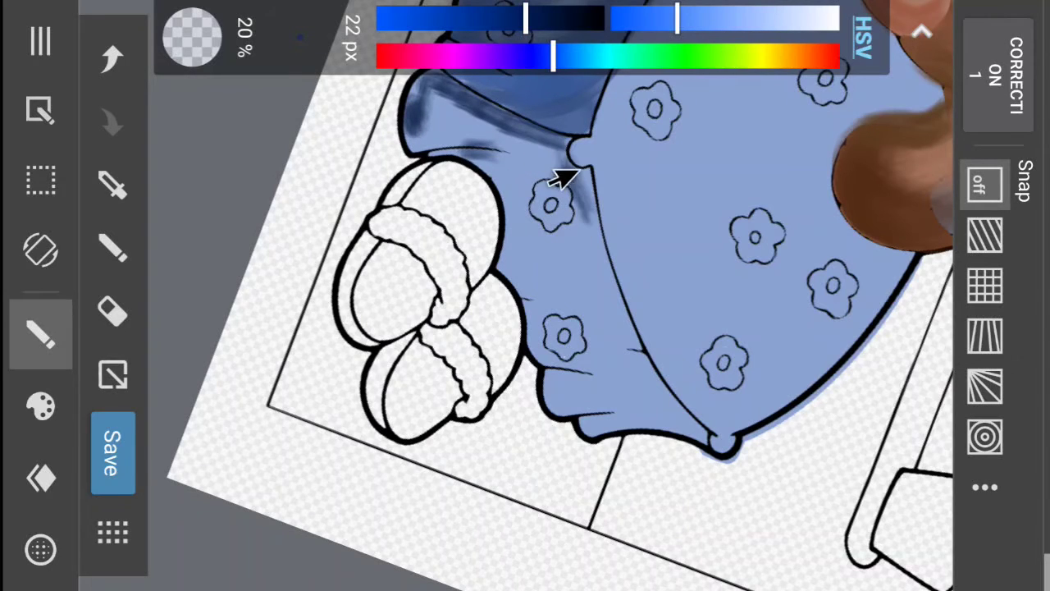
{"action": "left_click_drag", "start_coordinate": [578, 169], "coordinate": [603, 261]}
- Mix a brighter blue and extend the shading along the slipper-side ruffle's seam and into the folds near its corner
{"action": "left_click", "coordinate": [444, 23]}
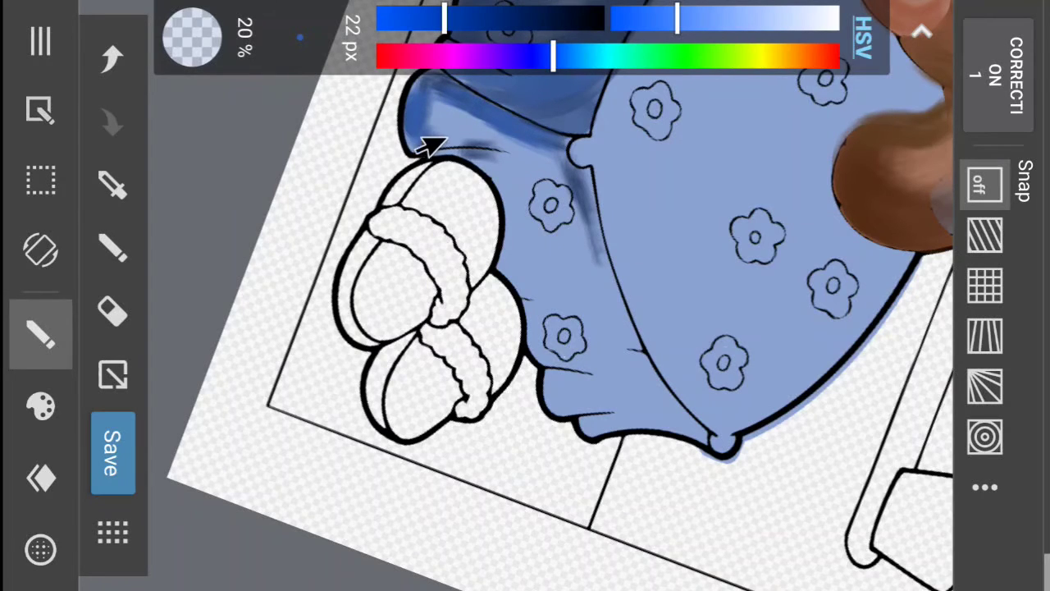
{"action": "mouse_move", "coordinate": [555, 188]}
{"action": "left_mouse_down"}
{"action": "mouse_move", "coordinate": [573, 215]}
{"action": "mouse_move", "coordinate": [582, 194]}
{"action": "mouse_move", "coordinate": [591, 246]}
{"action": "mouse_move", "coordinate": [583, 189]}
{"action": "mouse_move", "coordinate": [596, 256]}
{"action": "mouse_move", "coordinate": [591, 185]}
{"action": "mouse_move", "coordinate": [603, 277]}
{"action": "mouse_move", "coordinate": [595, 229]}
{"action": "mouse_move", "coordinate": [628, 333]}
{"action": "mouse_move", "coordinate": [609, 277]}
{"action": "mouse_move", "coordinate": [664, 389]}
{"action": "mouse_move", "coordinate": [648, 365]}
{"action": "mouse_move", "coordinate": [684, 436]}
{"action": "left_mouse_up"}
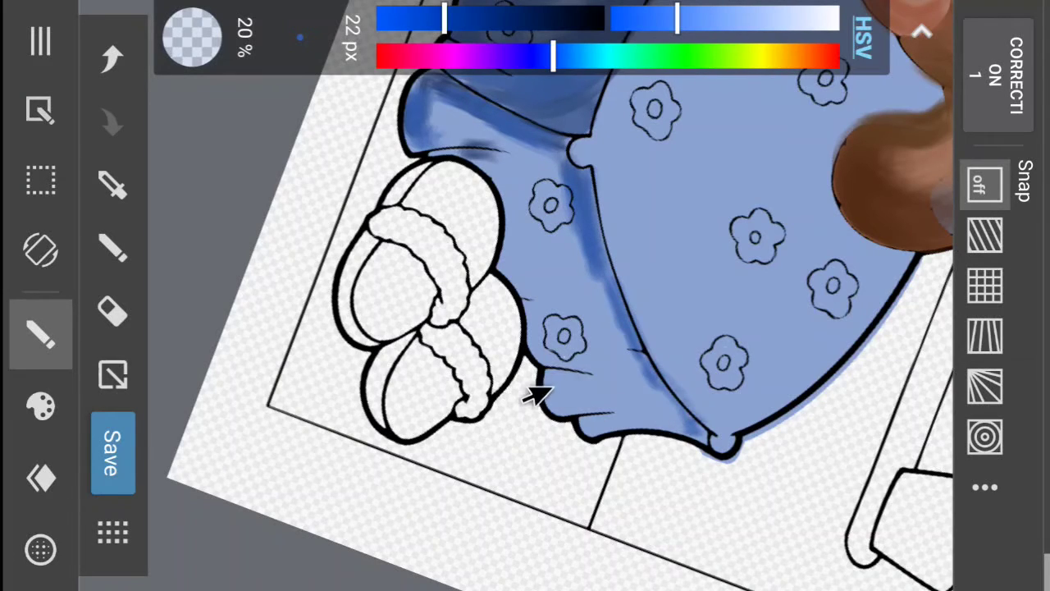
{"action": "left_click_drag", "start_coordinate": [535, 392], "coordinate": [565, 404]}
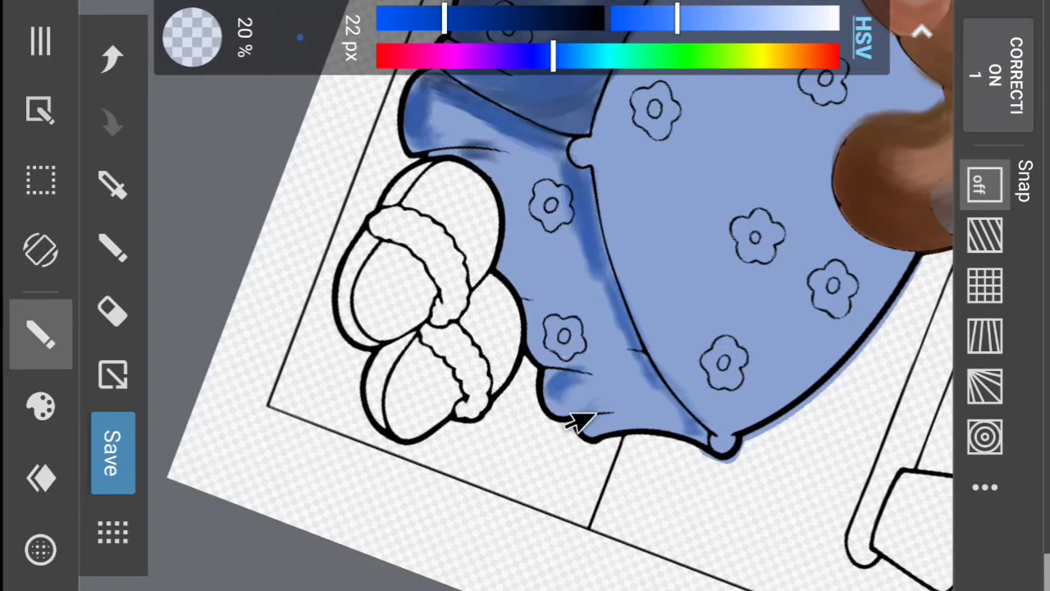
- Enlarge the brush to 53 px, soften the blue's saturation, and cover the slipper-side ruffle with blended mid-blue shading
{"action": "mouse_move", "coordinate": [310, 67]}
{"action": "left_mouse_down"}
{"action": "mouse_move", "coordinate": [332, 41]}
{"action": "mouse_move", "coordinate": [361, 65]}
{"action": "left_mouse_up"}
{"action": "mouse_move", "coordinate": [437, 122]}
{"action": "left_mouse_down"}
{"action": "mouse_move", "coordinate": [509, 136]}
{"action": "mouse_move", "coordinate": [455, 107]}
{"action": "mouse_move", "coordinate": [436, 121]}
{"action": "mouse_move", "coordinate": [435, 138]}
{"action": "mouse_move", "coordinate": [458, 114]}
{"action": "mouse_move", "coordinate": [533, 151]}
{"action": "mouse_move", "coordinate": [546, 146]}
{"action": "mouse_move", "coordinate": [561, 179]}
{"action": "mouse_move", "coordinate": [557, 217]}
{"action": "mouse_move", "coordinate": [546, 188]}
{"action": "left_mouse_up"}
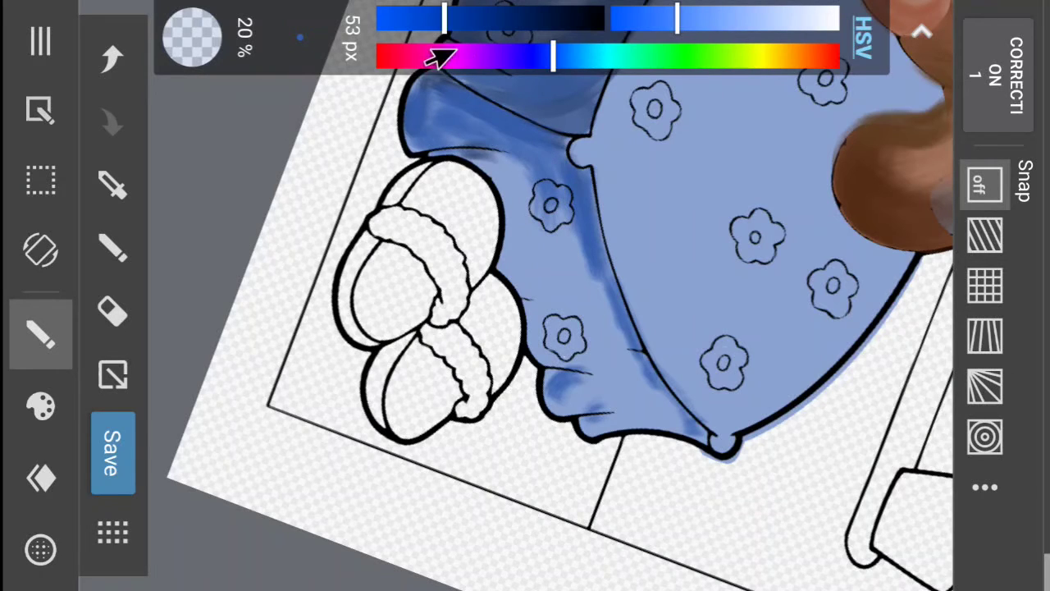
{"action": "left_click_drag", "start_coordinate": [677, 36], "coordinate": [715, 36]}
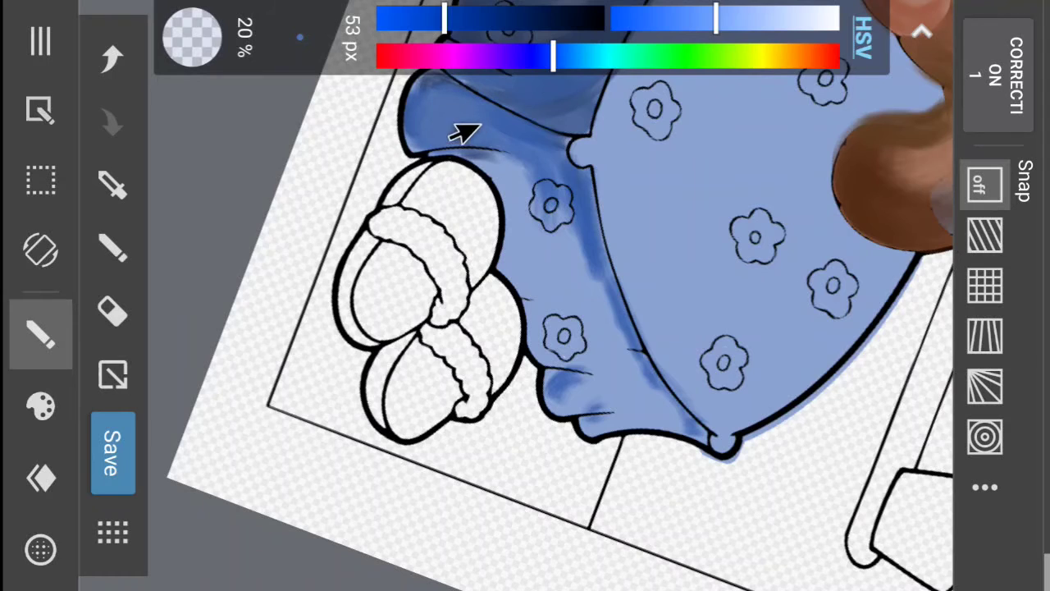
{"action": "mouse_move", "coordinate": [483, 129]}
{"action": "left_mouse_down"}
{"action": "mouse_move", "coordinate": [523, 175]}
{"action": "mouse_move", "coordinate": [484, 159]}
{"action": "mouse_move", "coordinate": [559, 238]}
{"action": "mouse_move", "coordinate": [538, 257]}
{"action": "mouse_move", "coordinate": [558, 200]}
{"action": "mouse_move", "coordinate": [566, 248]}
{"action": "mouse_move", "coordinate": [534, 249]}
{"action": "mouse_move", "coordinate": [501, 270]}
{"action": "mouse_move", "coordinate": [527, 229]}
{"action": "mouse_move", "coordinate": [529, 300]}
{"action": "mouse_move", "coordinate": [550, 278]}
{"action": "left_mouse_up"}
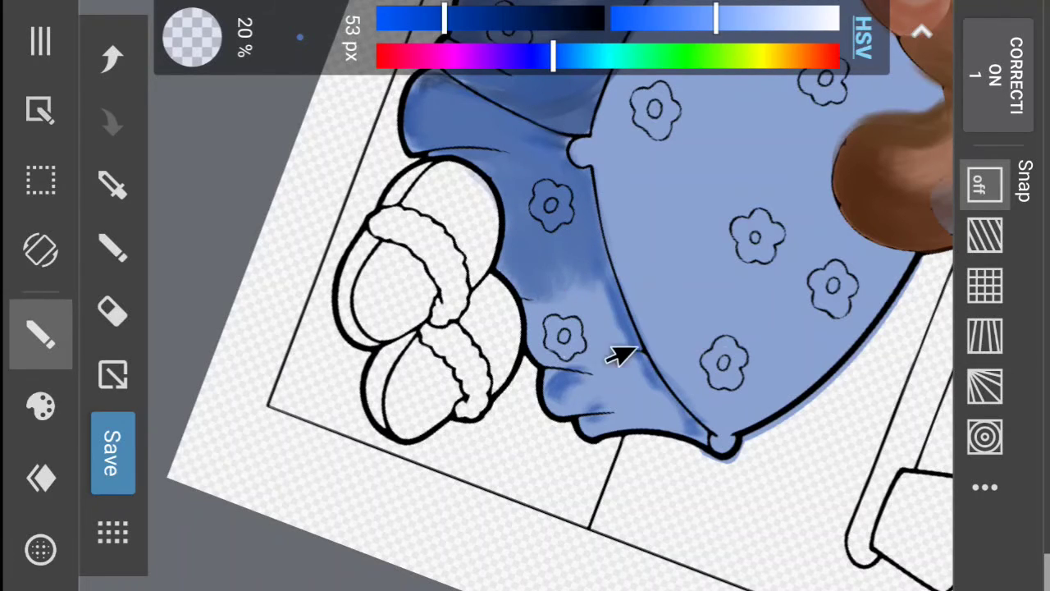
{"action": "mouse_move", "coordinate": [633, 348]}
{"action": "left_mouse_down"}
{"action": "mouse_move", "coordinate": [615, 344]}
{"action": "mouse_move", "coordinate": [638, 398]}
{"action": "mouse_move", "coordinate": [661, 422]}
{"action": "mouse_move", "coordinate": [566, 423]}
{"action": "mouse_move", "coordinate": [584, 412]}
{"action": "mouse_move", "coordinate": [547, 403]}
{"action": "mouse_move", "coordinate": [563, 403]}
{"action": "mouse_move", "coordinate": [520, 347]}
{"action": "mouse_move", "coordinate": [554, 331]}
{"action": "mouse_move", "coordinate": [589, 343]}
{"action": "mouse_move", "coordinate": [592, 312]}
{"action": "left_mouse_up"}
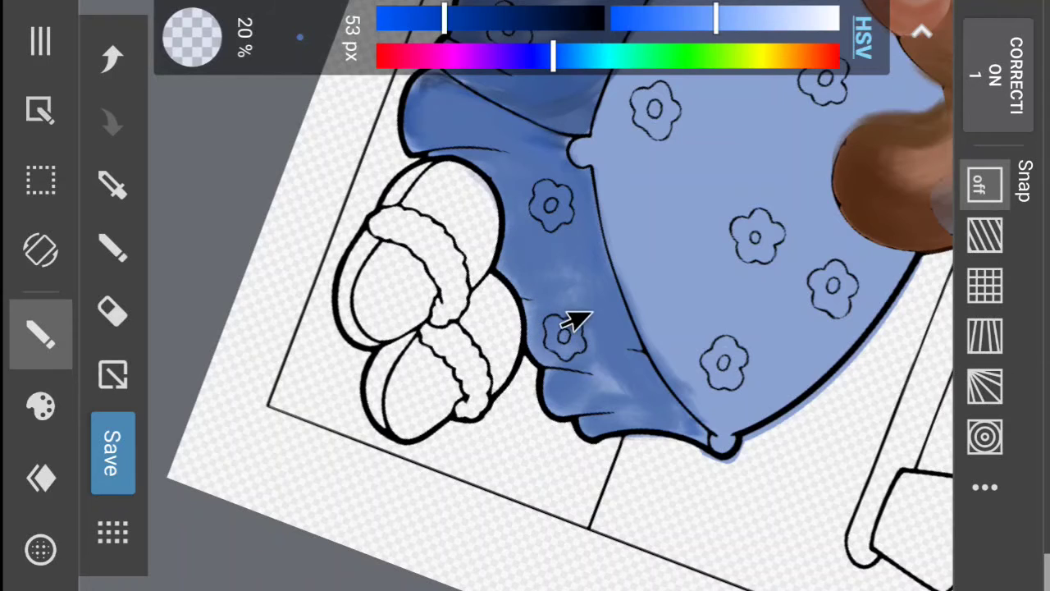
{"action": "left_click_drag", "start_coordinate": [597, 395], "coordinate": [554, 368]}
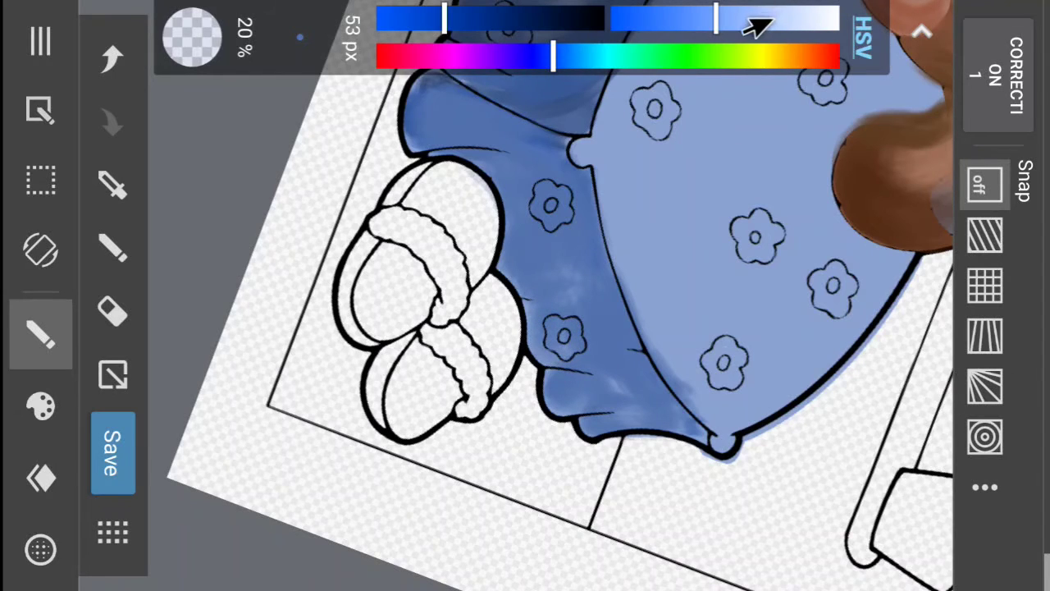
- Mix a pale blue and paint soft highlights through the middle of the slipper-side ruffle and the upper ruffled border
{"action": "left_click_drag", "start_coordinate": [744, 19], "coordinate": [784, 19]}
{"action": "left_click", "coordinate": [431, 19]}
{"action": "left_click_drag", "start_coordinate": [430, 18], "coordinate": [410, 19]}
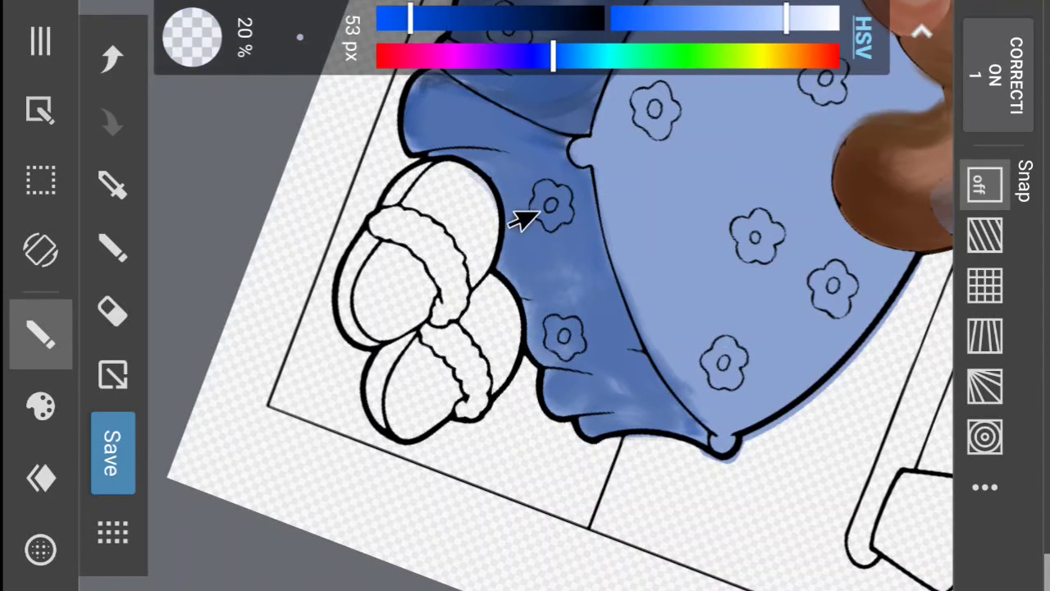
{"action": "mouse_move", "coordinate": [516, 215]}
{"action": "left_mouse_down"}
{"action": "mouse_move", "coordinate": [542, 233]}
{"action": "mouse_move", "coordinate": [550, 228]}
{"action": "mouse_move", "coordinate": [547, 248]}
{"action": "mouse_move", "coordinate": [570, 287]}
{"action": "mouse_move", "coordinate": [529, 270]}
{"action": "mouse_move", "coordinate": [540, 259]}
{"action": "mouse_move", "coordinate": [598, 322]}
{"action": "mouse_move", "coordinate": [607, 395]}
{"action": "left_mouse_up"}
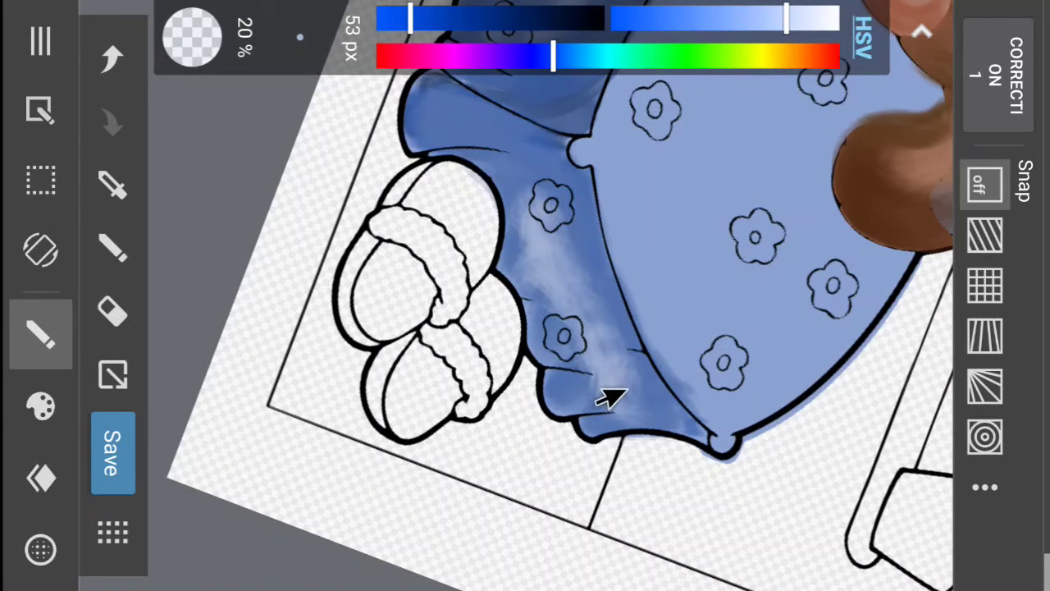
{"action": "scroll", "coordinate": [626, 389], "scroll_direction": "up", "scroll_amount": 4}
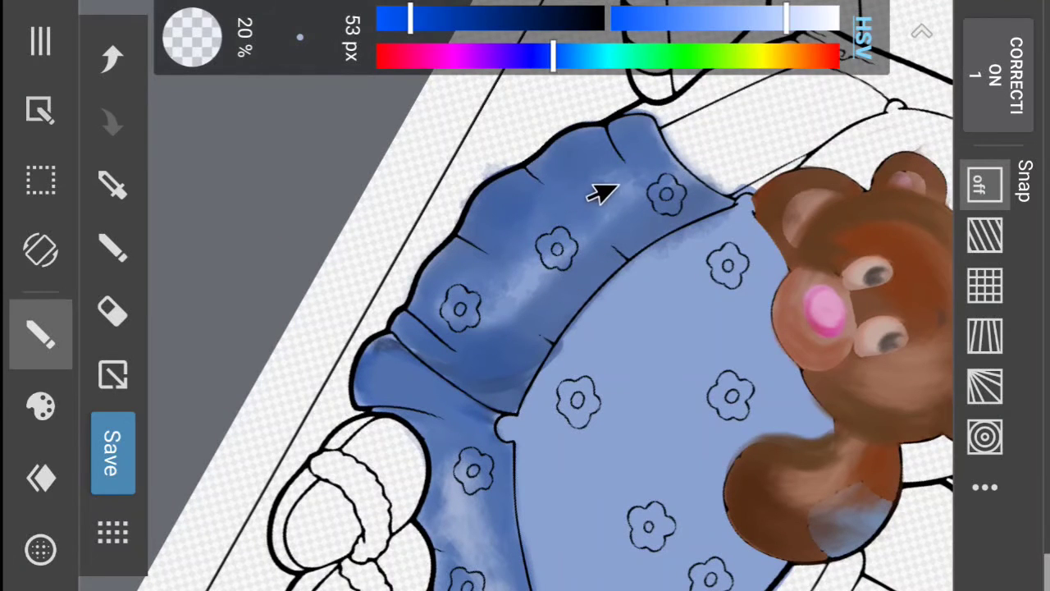
{"action": "mouse_move", "coordinate": [589, 184]}
{"action": "left_mouse_down"}
{"action": "mouse_move", "coordinate": [591, 206]}
{"action": "mouse_move", "coordinate": [567, 225]}
{"action": "mouse_move", "coordinate": [503, 245]}
{"action": "mouse_move", "coordinate": [529, 269]}
{"action": "mouse_move", "coordinate": [466, 340]}
{"action": "left_mouse_up"}
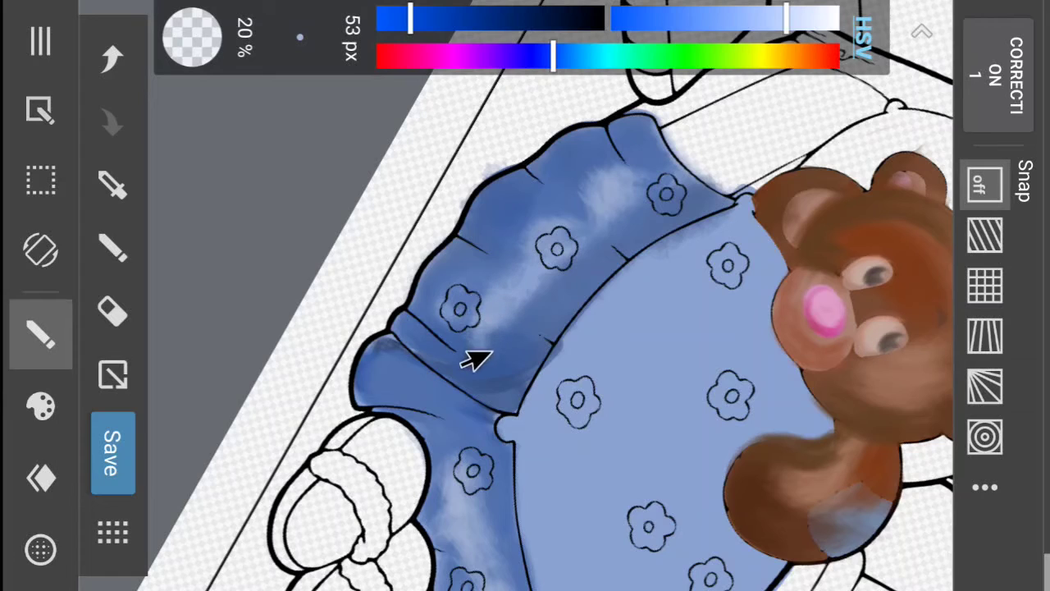
- Enlarge the brush to 87 px and paint pale blue highlights across the center of the blanket beside the bear's arm
{"action": "scroll", "coordinate": [503, 319], "scroll_direction": "down", "scroll_amount": 2}
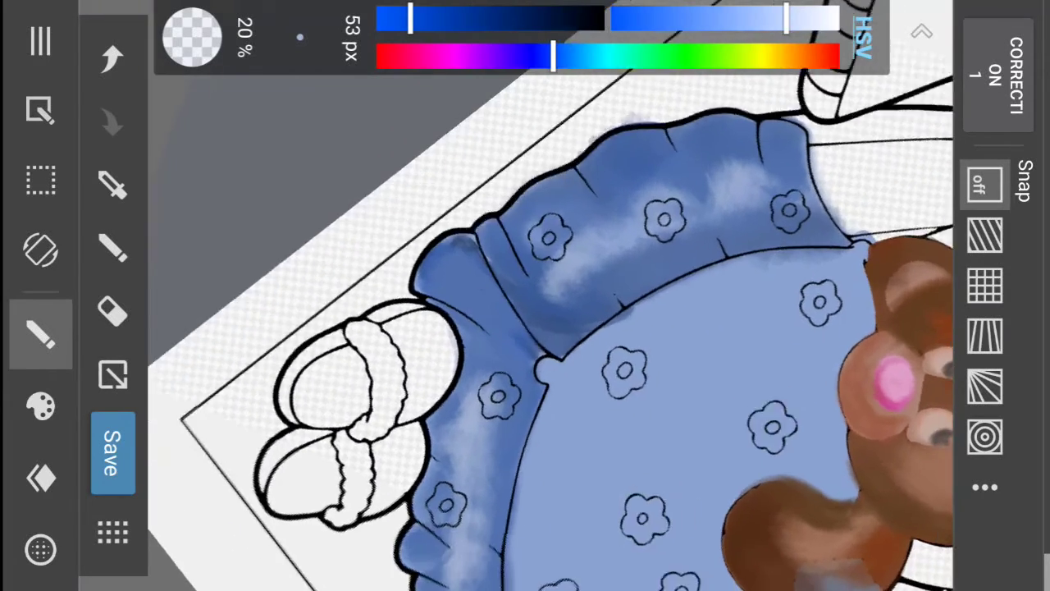
{"action": "scroll", "coordinate": [549, 332], "scroll_direction": "up", "scroll_amount": 2}
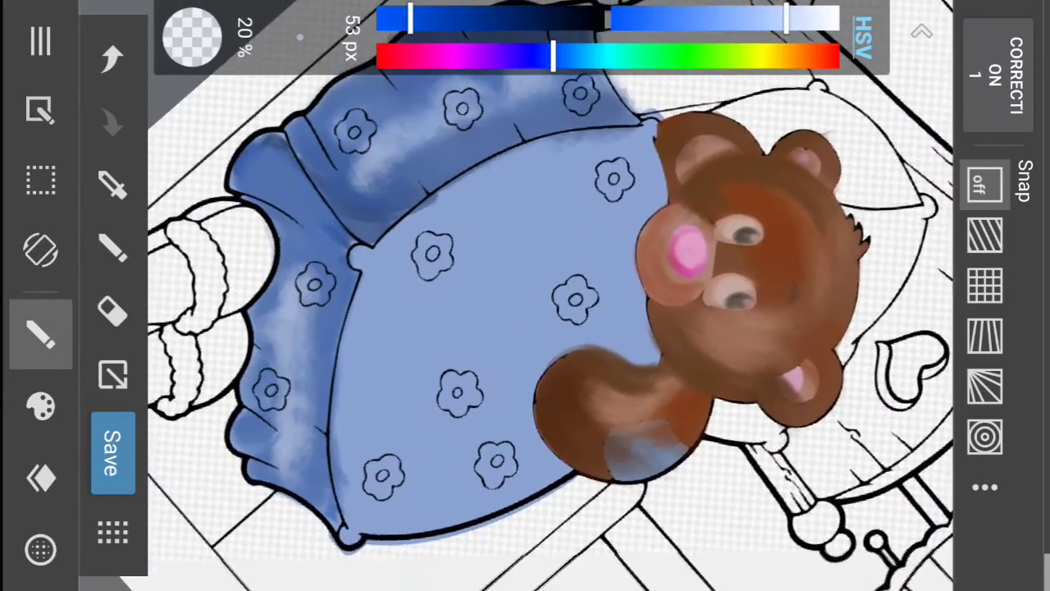
{"action": "mouse_move", "coordinate": [271, 54]}
{"action": "left_mouse_down"}
{"action": "mouse_move", "coordinate": [307, 57]}
{"action": "mouse_move", "coordinate": [353, 94]}
{"action": "left_mouse_up"}
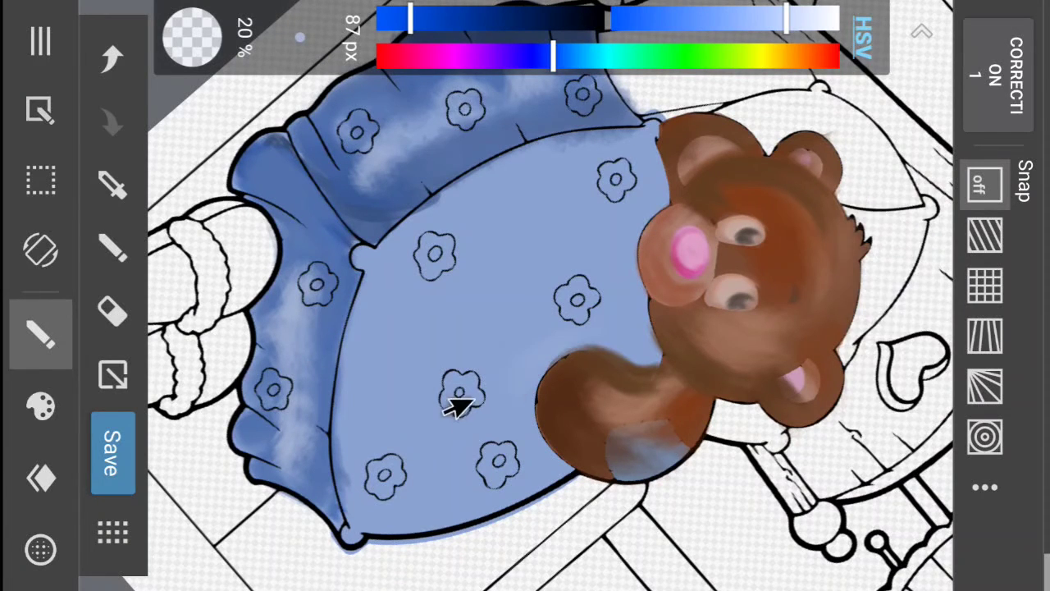
{"action": "mouse_move", "coordinate": [426, 422]}
{"action": "left_mouse_down"}
{"action": "mouse_move", "coordinate": [493, 426]}
{"action": "mouse_move", "coordinate": [480, 445]}
{"action": "mouse_move", "coordinate": [428, 468]}
{"action": "mouse_move", "coordinate": [490, 401]}
{"action": "mouse_move", "coordinate": [482, 356]}
{"action": "mouse_move", "coordinate": [546, 306]}
{"action": "mouse_move", "coordinate": [457, 316]}
{"action": "mouse_move", "coordinate": [574, 324]}
{"action": "left_mouse_up"}
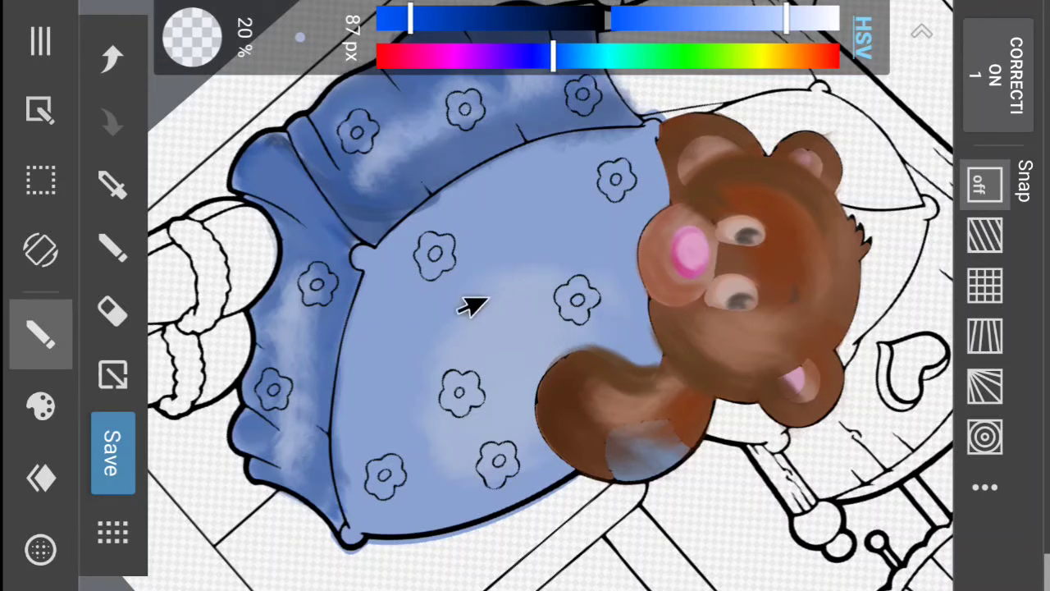
- Mix a darker, more saturated blue and shade the blanket around the bear's arm, below its muzzle and along the upper seam
{"action": "left_click_drag", "start_coordinate": [449, 26], "coordinate": [486, 17]}
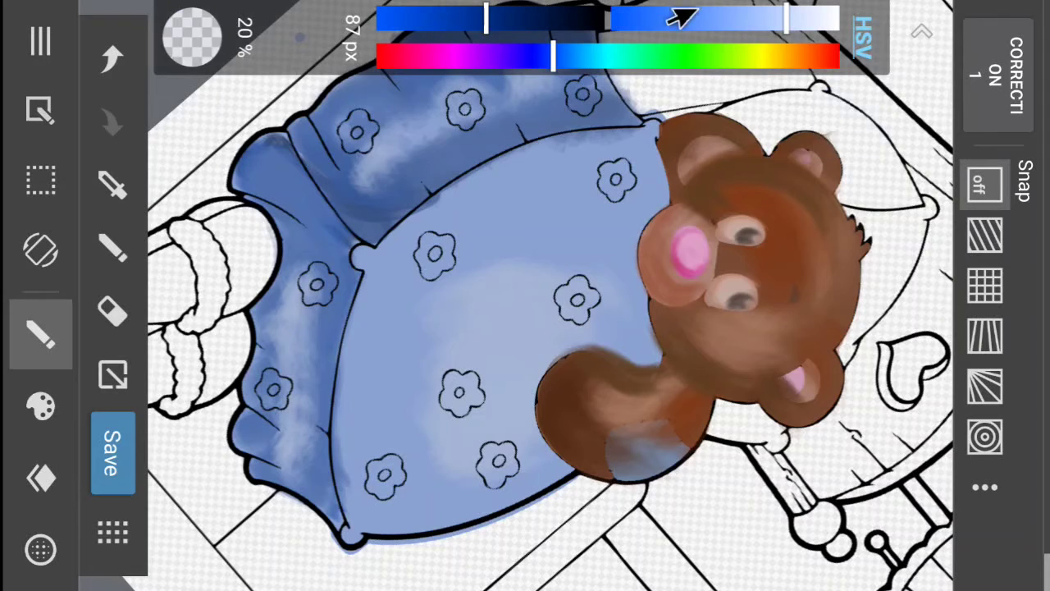
{"action": "left_click_drag", "start_coordinate": [695, 10], "coordinate": [689, 25]}
{"action": "mouse_move", "coordinate": [607, 353]}
{"action": "left_mouse_down"}
{"action": "mouse_move", "coordinate": [624, 356]}
{"action": "mouse_move", "coordinate": [539, 363]}
{"action": "mouse_move", "coordinate": [530, 426]}
{"action": "mouse_move", "coordinate": [640, 304]}
{"action": "mouse_move", "coordinate": [652, 195]}
{"action": "mouse_move", "coordinate": [579, 281]}
{"action": "mouse_move", "coordinate": [589, 246]}
{"action": "mouse_move", "coordinate": [549, 186]}
{"action": "mouse_move", "coordinate": [581, 164]}
{"action": "mouse_move", "coordinate": [403, 244]}
{"action": "mouse_move", "coordinate": [443, 205]}
{"action": "left_mouse_up"}
- Mix a pale blue and paint highlights along the blanket's seam edge, from the upper border down toward the slipper-side corner
{"action": "left_click_drag", "start_coordinate": [689, 19], "coordinate": [777, 19]}
{"action": "left_click_drag", "start_coordinate": [486, 19], "coordinate": [412, 19]}
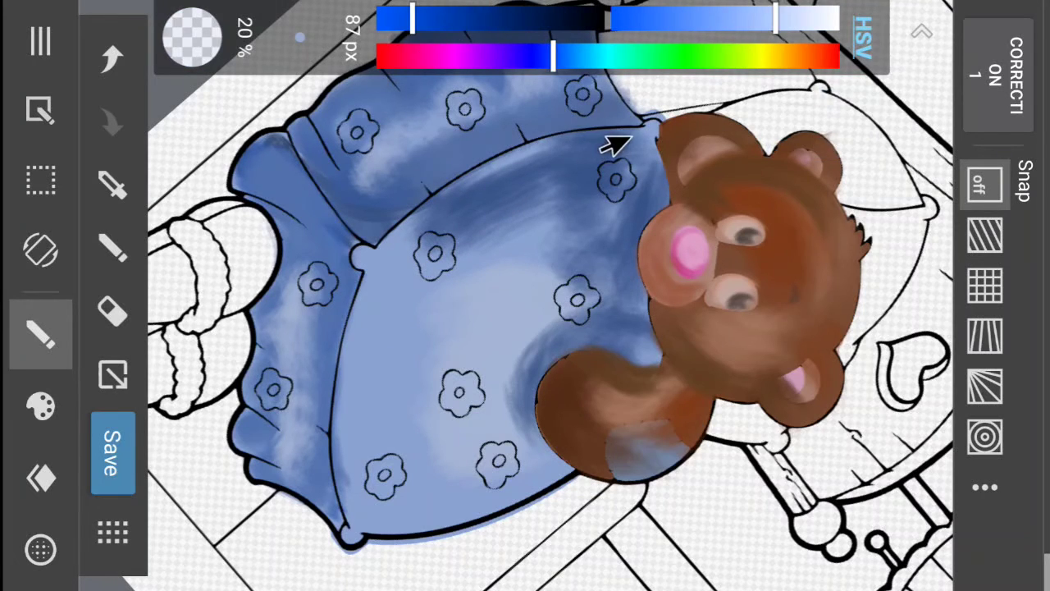
{"action": "mouse_move", "coordinate": [623, 136]}
{"action": "left_mouse_down"}
{"action": "mouse_move", "coordinate": [559, 153]}
{"action": "mouse_move", "coordinate": [612, 156]}
{"action": "left_mouse_up"}
{"action": "left_click", "coordinate": [115, 58]}
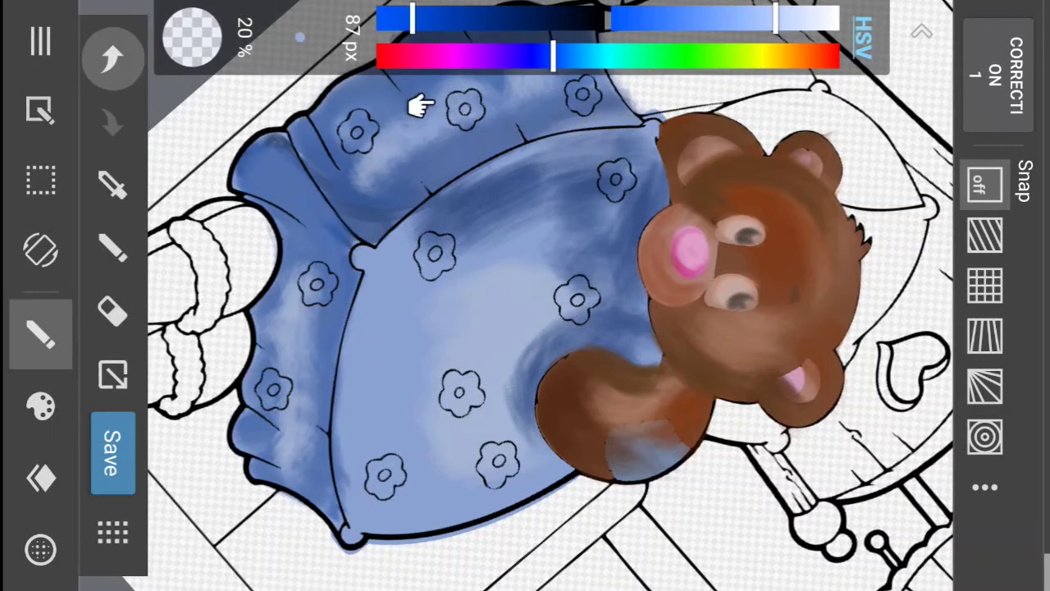
{"action": "mouse_move", "coordinate": [483, 200]}
{"action": "left_mouse_down"}
{"action": "mouse_move", "coordinate": [424, 218]}
{"action": "mouse_move", "coordinate": [373, 261]}
{"action": "left_mouse_up"}
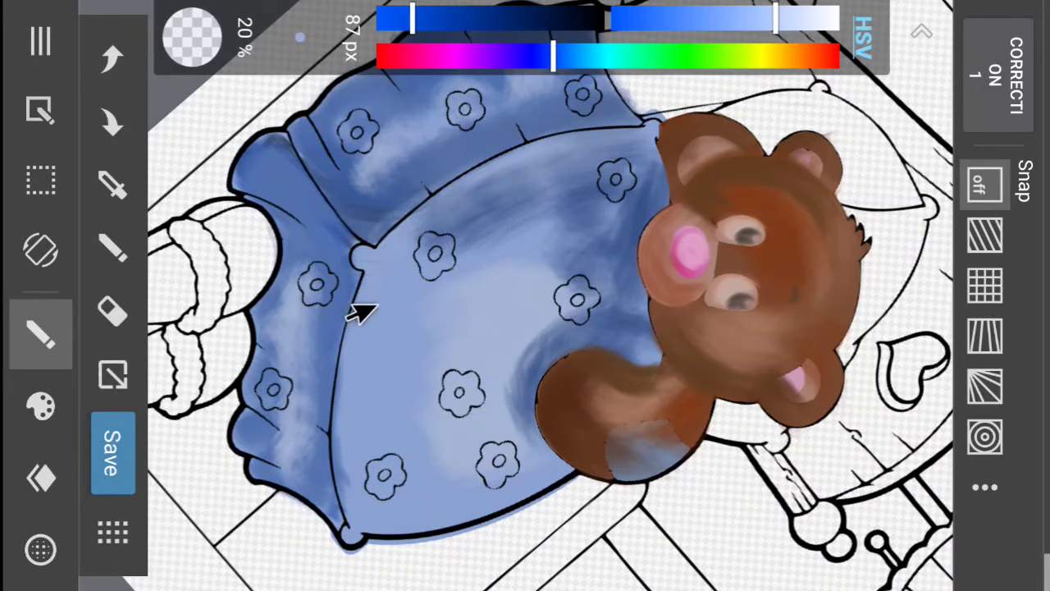
{"action": "left_click_drag", "start_coordinate": [377, 306], "coordinate": [381, 295]}
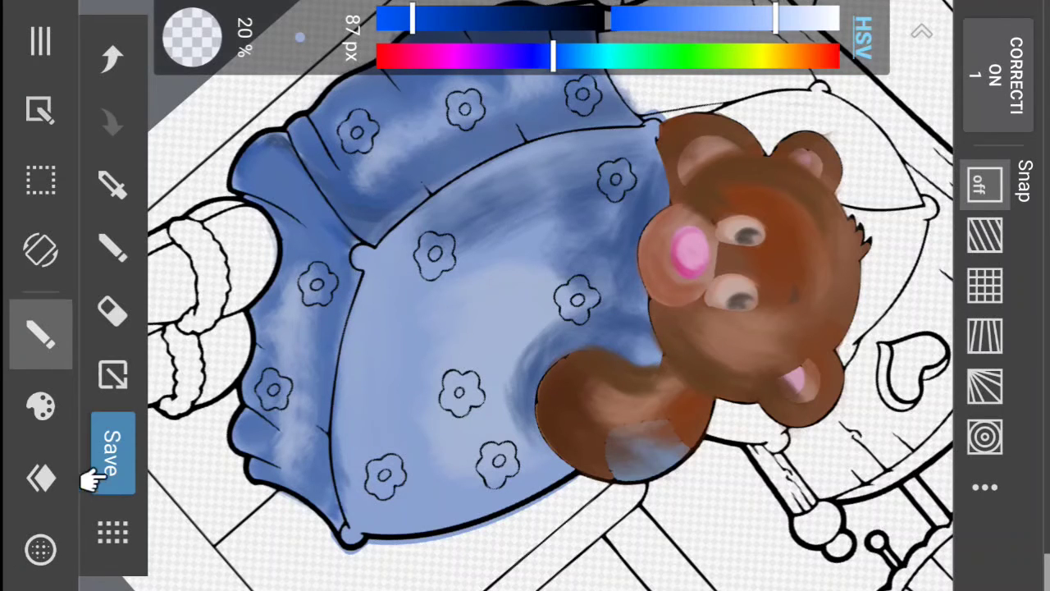
- Try a dark navy stroke across the upper blanket with the Round Brush (Wet) at 82 px, and undo it
{"action": "left_click", "coordinate": [41, 406]}
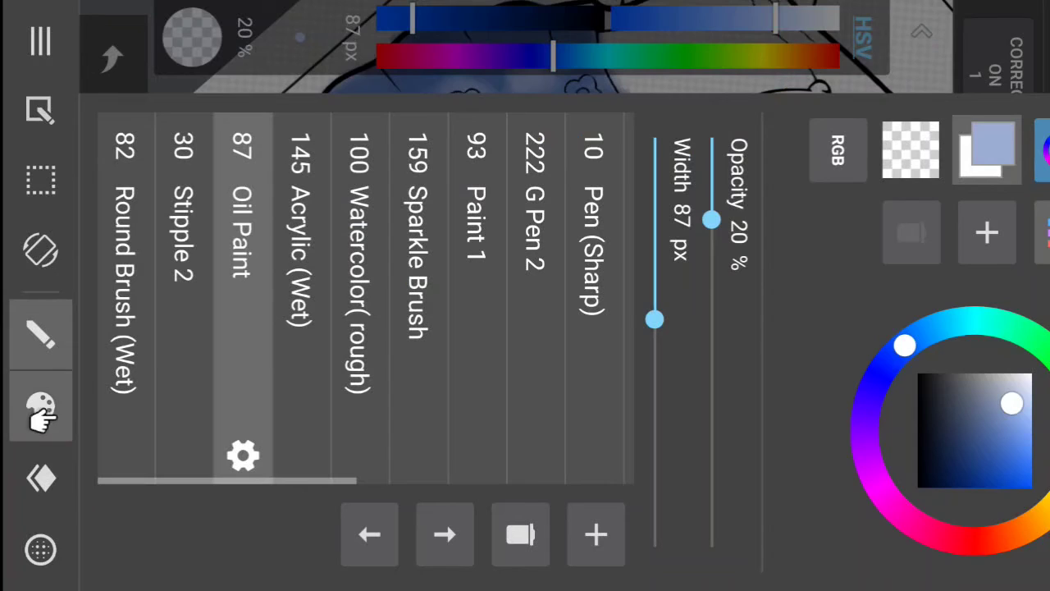
{"action": "left_click", "coordinate": [140, 314]}
{"action": "left_click", "coordinate": [36, 407]}
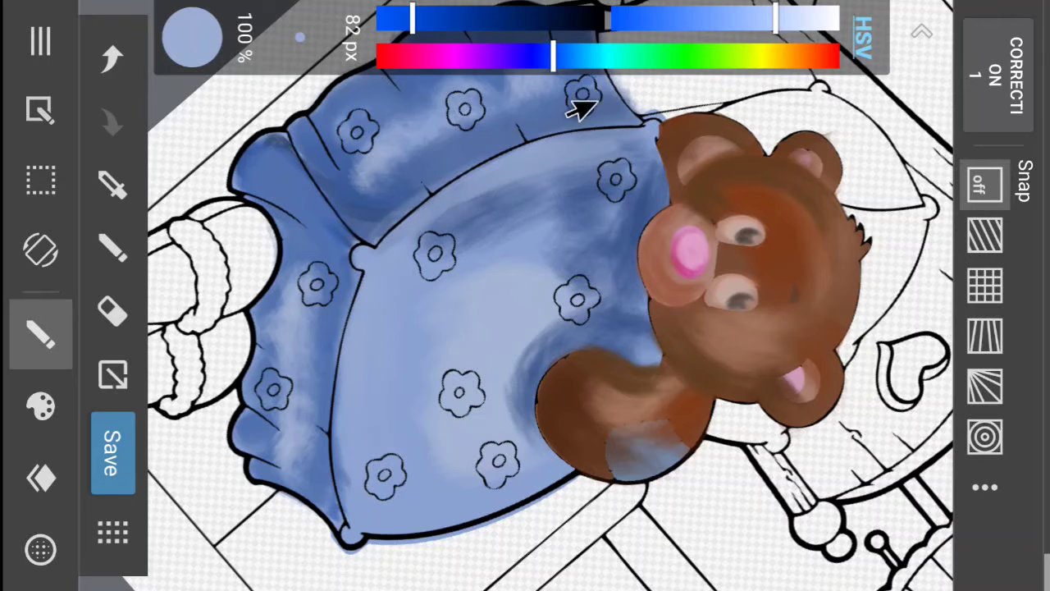
{"action": "left_click", "coordinate": [550, 18]}
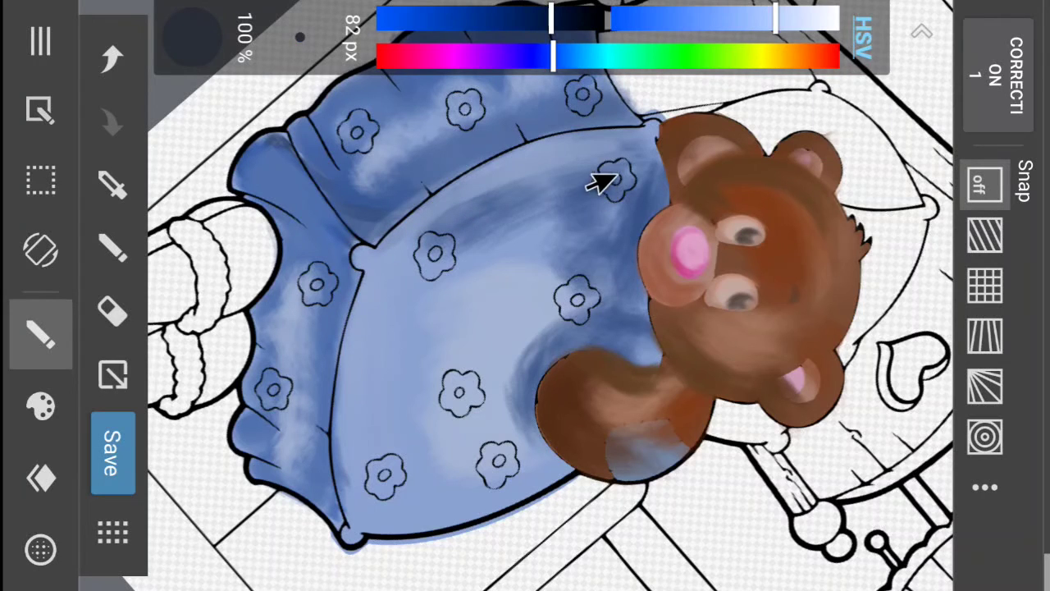
{"action": "left_click_drag", "start_coordinate": [577, 171], "coordinate": [477, 190]}
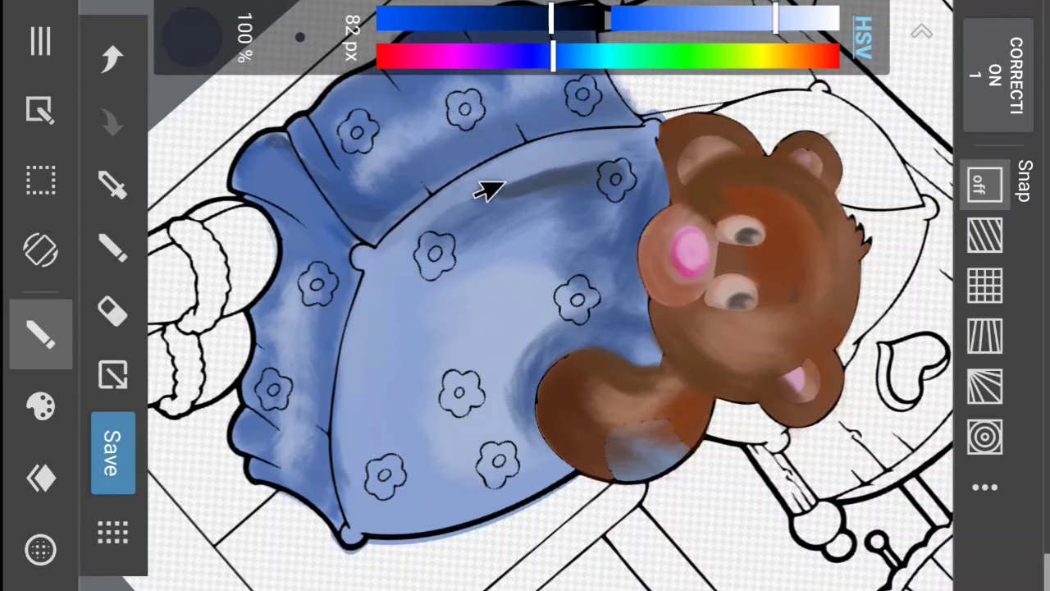
{"action": "left_click", "coordinate": [99, 64]}
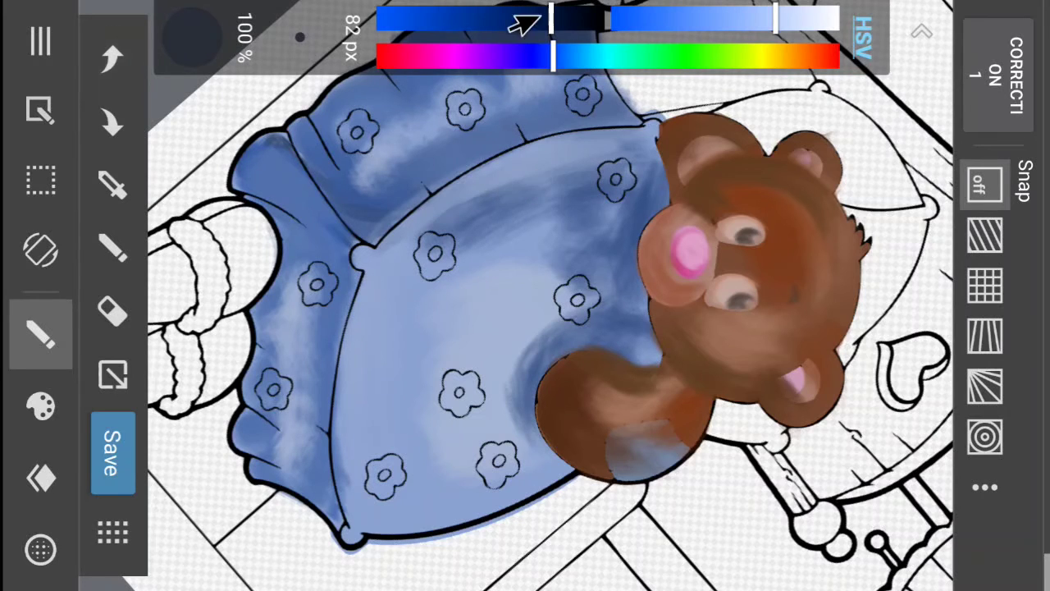
- Try more saturated navy strokes on the upper blanket, enlarging the Round Brush (Wet) to 146 px, and undo them
{"action": "left_click_drag", "start_coordinate": [648, 32], "coordinate": [660, 31]}
{"action": "left_click_drag", "start_coordinate": [606, 160], "coordinate": [462, 197]}
{"action": "left_click", "coordinate": [112, 57]}
{"action": "left_click_drag", "start_coordinate": [301, 37], "coordinate": [439, 70]}
{"action": "mouse_move", "coordinate": [596, 191]}
{"action": "left_mouse_down"}
{"action": "mouse_move", "coordinate": [492, 198]}
{"action": "mouse_move", "coordinate": [625, 179]}
{"action": "mouse_move", "coordinate": [510, 191]}
{"action": "mouse_move", "coordinate": [548, 188]}
{"action": "mouse_move", "coordinate": [484, 218]}
{"action": "mouse_move", "coordinate": [493, 223]}
{"action": "mouse_move", "coordinate": [402, 283]}
{"action": "left_mouse_up"}
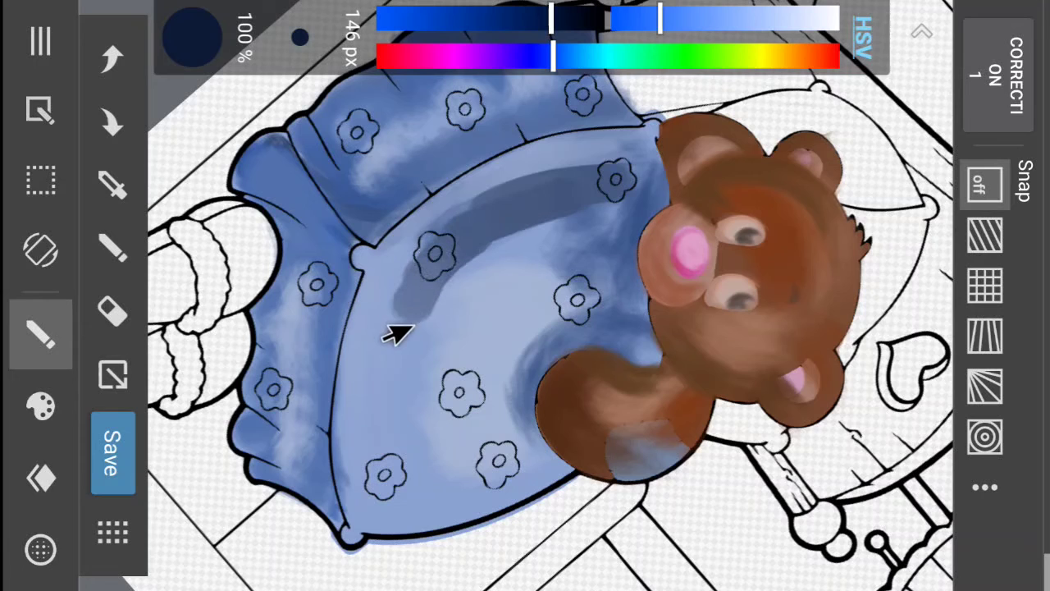
{"action": "left_click", "coordinate": [112, 57]}
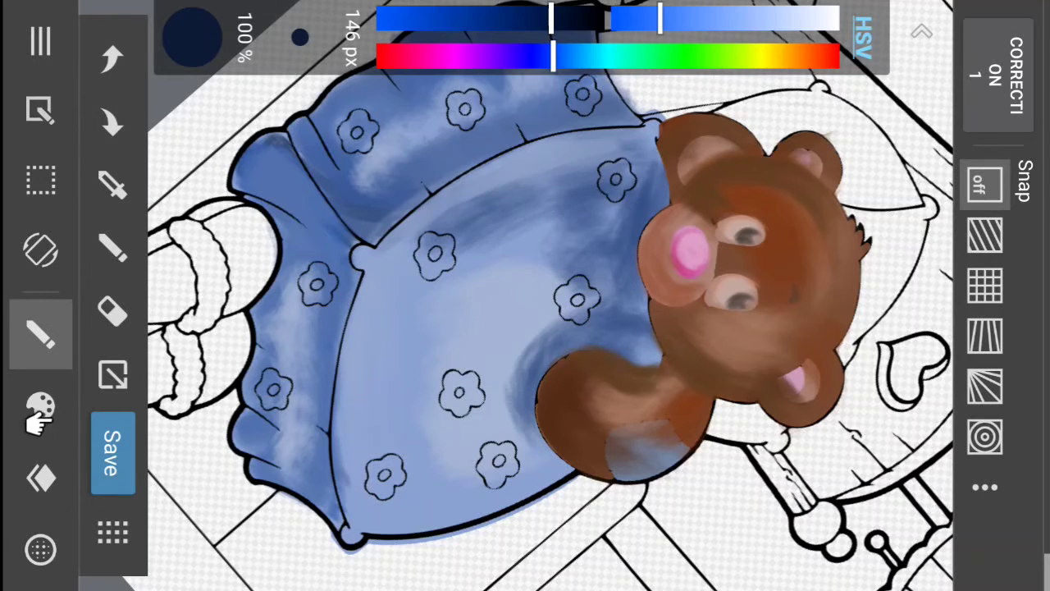
- Switch to the Oil Paint brush at 131 px, lighten the navy slightly, and paint curved dark shading around the blanket's pale center
{"action": "left_click", "coordinate": [39, 408]}
{"action": "left_click", "coordinate": [212, 256]}
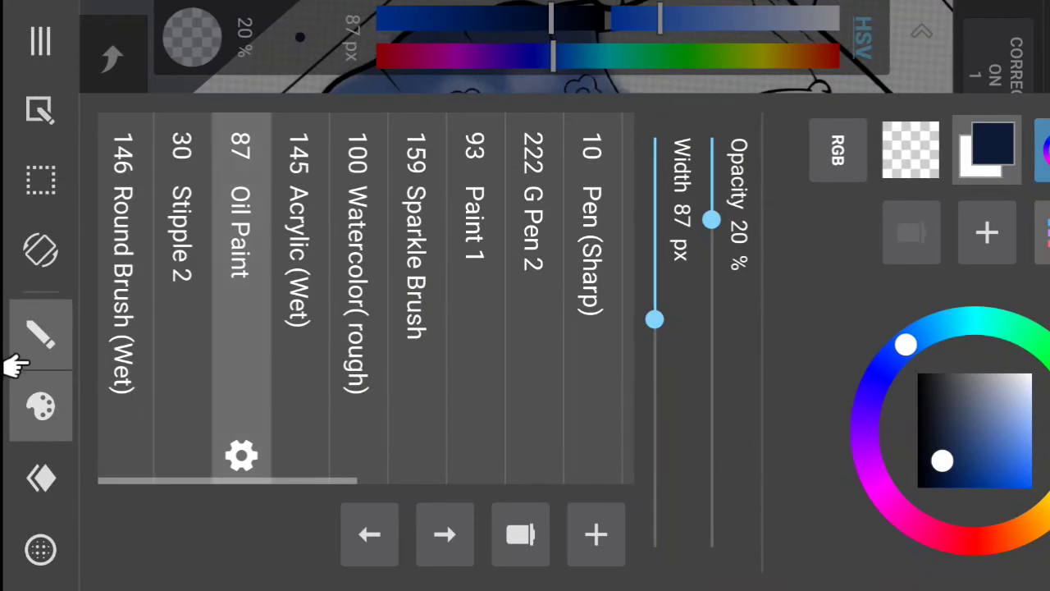
{"action": "left_click", "coordinate": [29, 398]}
{"action": "left_click_drag", "start_coordinate": [264, 7], "coordinate": [353, 51]}
{"action": "left_click_drag", "start_coordinate": [471, 33], "coordinate": [506, 18]}
{"action": "mouse_move", "coordinate": [596, 182]}
{"action": "left_mouse_down"}
{"action": "mouse_move", "coordinate": [493, 211]}
{"action": "mouse_move", "coordinate": [596, 202]}
{"action": "mouse_move", "coordinate": [629, 239]}
{"action": "mouse_move", "coordinate": [596, 296]}
{"action": "mouse_move", "coordinate": [580, 261]}
{"action": "mouse_move", "coordinate": [448, 268]}
{"action": "mouse_move", "coordinate": [484, 262]}
{"action": "mouse_move", "coordinate": [423, 317]}
{"action": "mouse_move", "coordinate": [417, 385]}
{"action": "mouse_move", "coordinate": [400, 369]}
{"action": "mouse_move", "coordinate": [420, 298]}
{"action": "mouse_move", "coordinate": [422, 436]}
{"action": "mouse_move", "coordinate": [212, 453]}
{"action": "mouse_move", "coordinate": [304, 415]}
{"action": "mouse_move", "coordinate": [460, 391]}
{"action": "mouse_move", "coordinate": [418, 414]}
{"action": "mouse_move", "coordinate": [464, 441]}
{"action": "mouse_move", "coordinate": [440, 476]}
{"action": "mouse_move", "coordinate": [399, 478]}
{"action": "mouse_move", "coordinate": [505, 476]}
{"action": "mouse_move", "coordinate": [430, 482]}
{"action": "mouse_move", "coordinate": [467, 382]}
{"action": "left_mouse_up"}
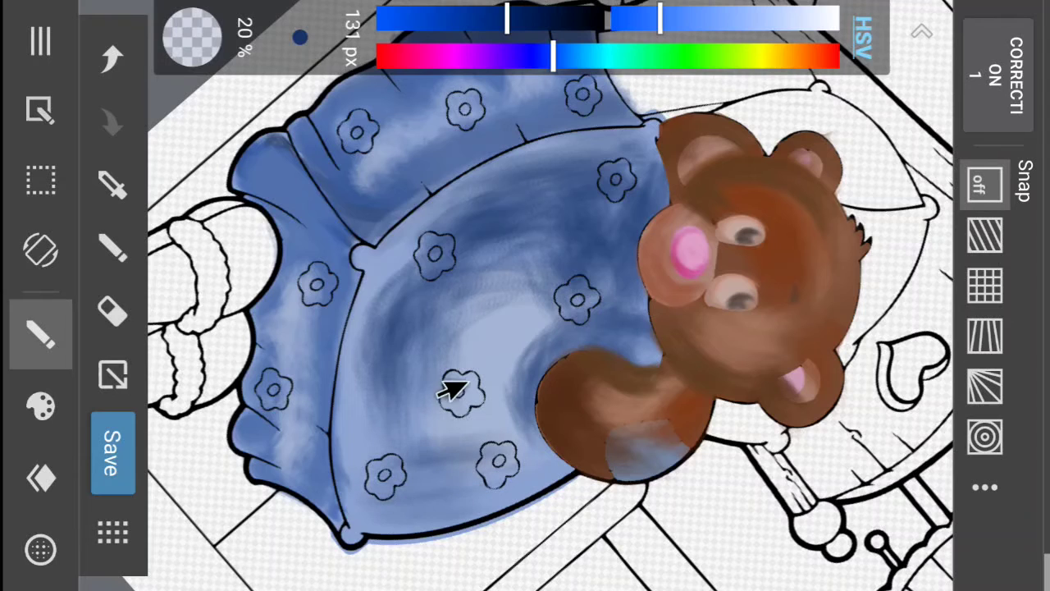
{"action": "mouse_move", "coordinate": [480, 286]}
{"action": "left_mouse_down"}
{"action": "mouse_move", "coordinate": [572, 274]}
{"action": "mouse_move", "coordinate": [582, 242]}
{"action": "left_mouse_up"}
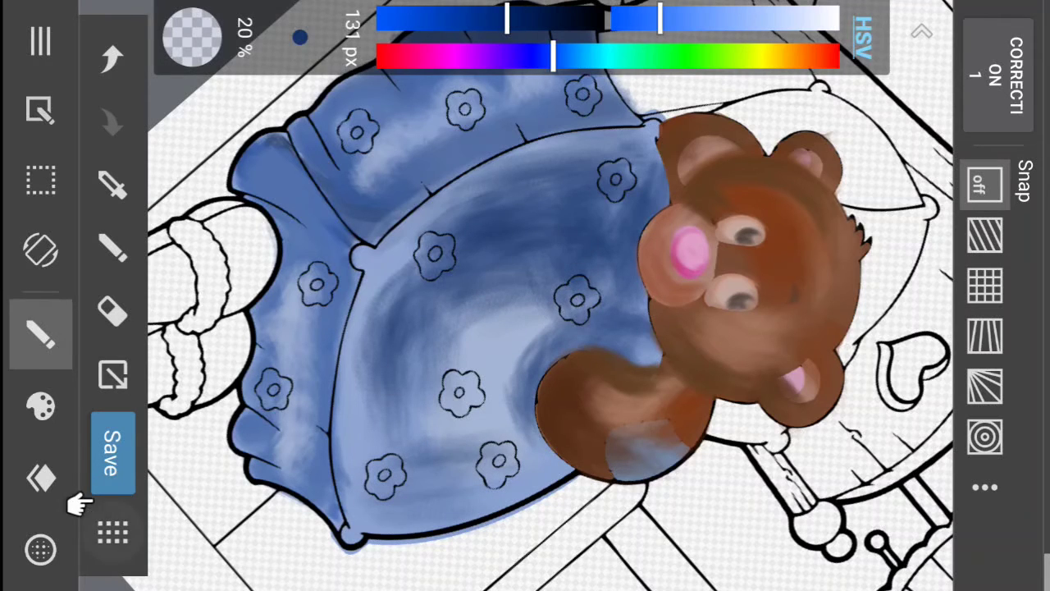
- Apply a light Gaussian Blur to the blanket on Layer7
{"action": "left_click", "coordinate": [29, 472]}
{"action": "left_click", "coordinate": [124, 532]}
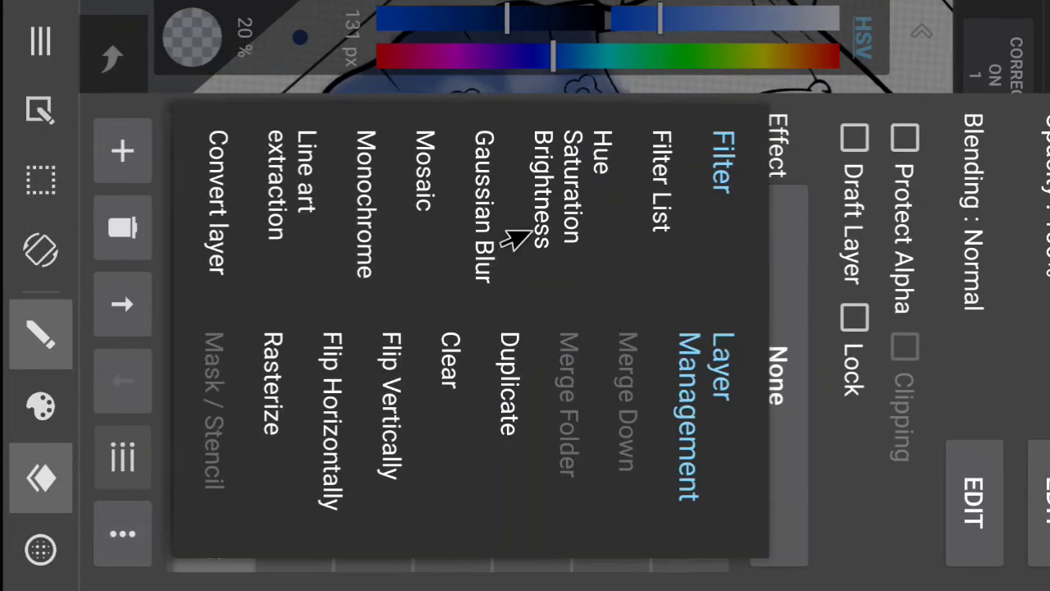
{"action": "left_click", "coordinate": [449, 252]}
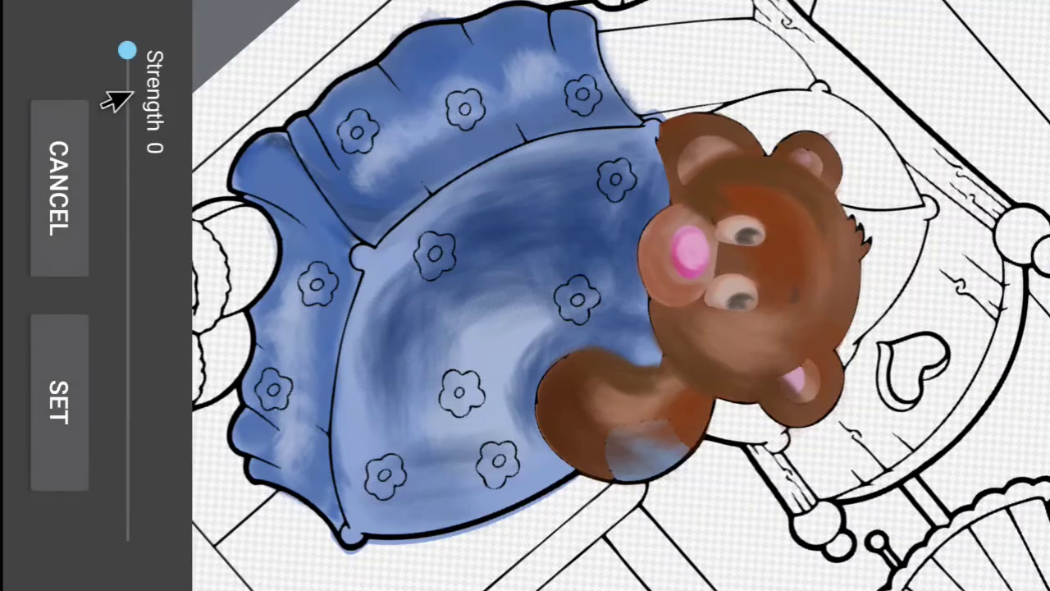
{"action": "left_click_drag", "start_coordinate": [103, 92], "coordinate": [113, 182]}
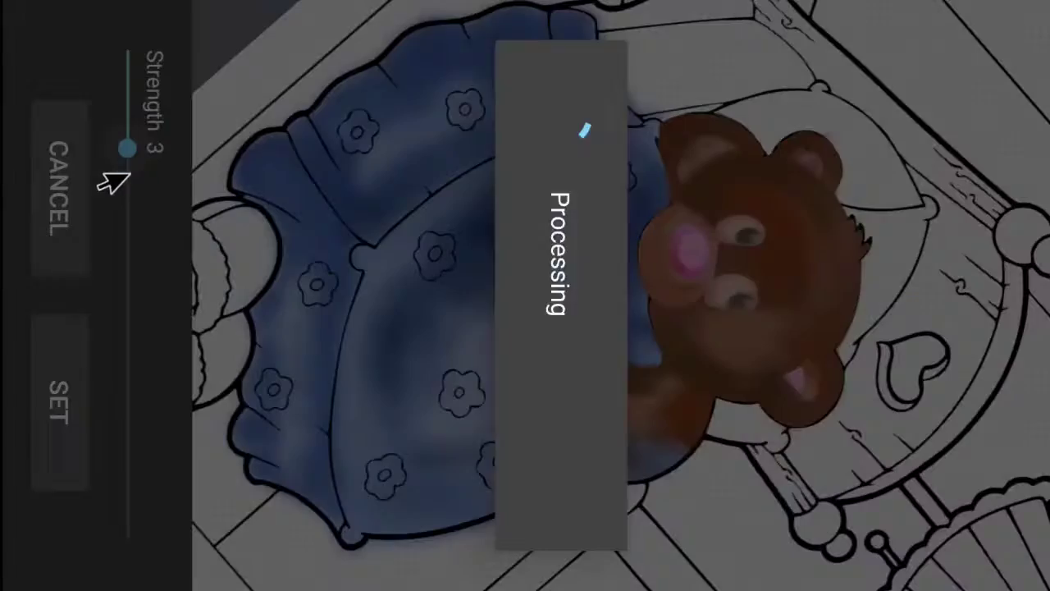
{"action": "mouse_move", "coordinate": [93, 129]}
{"action": "left_mouse_down"}
{"action": "mouse_move", "coordinate": [107, 36]}
{"action": "mouse_move", "coordinate": [82, 59]}
{"action": "mouse_move", "coordinate": [100, 78]}
{"action": "mouse_move", "coordinate": [82, 119]}
{"action": "left_mouse_up"}
{"action": "left_click", "coordinate": [45, 369]}
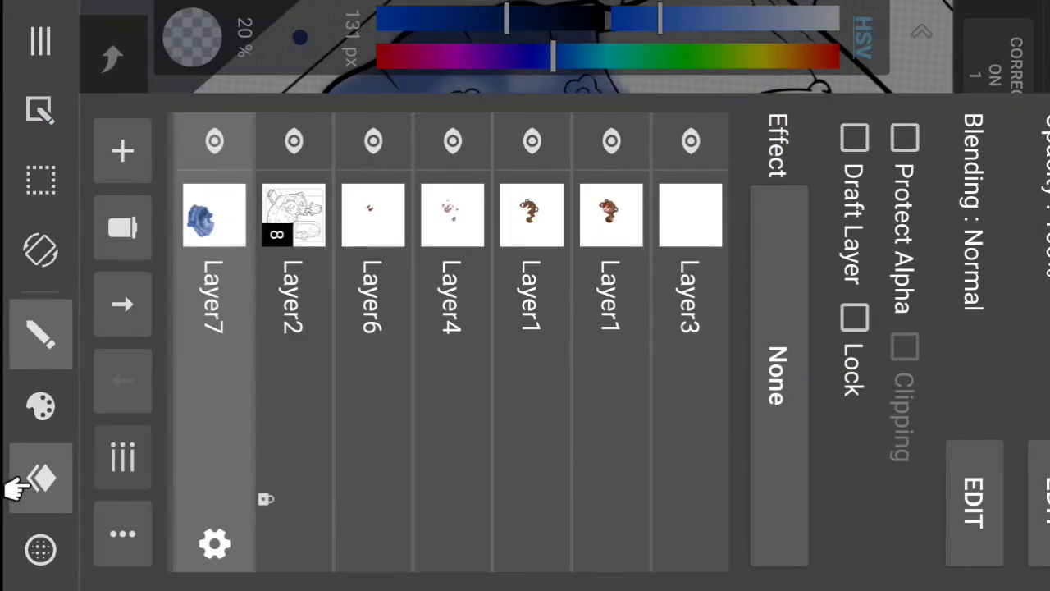
{"action": "left_click", "coordinate": [37, 479]}
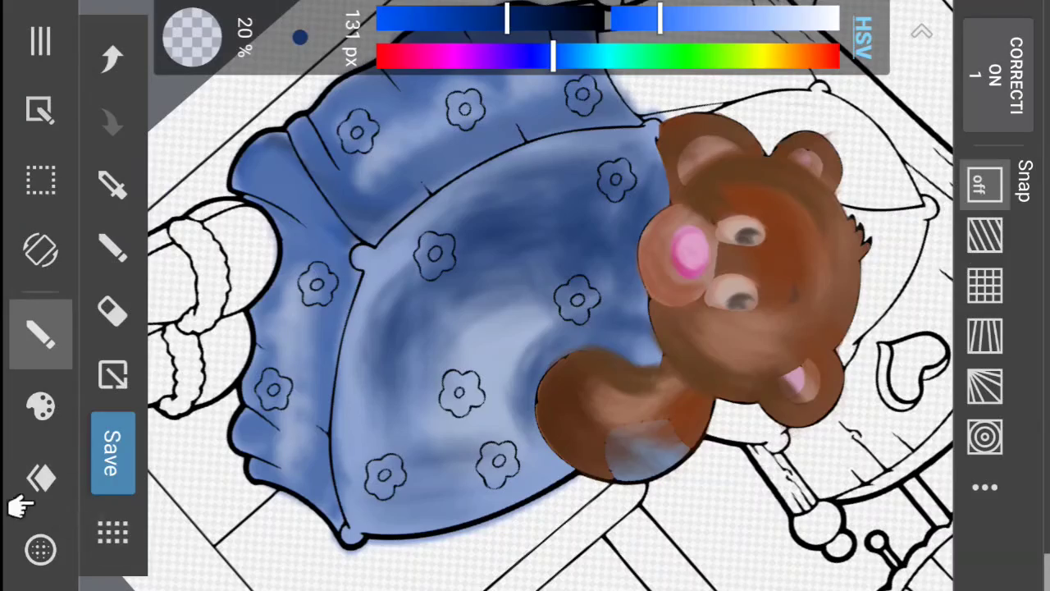
- Try reshaping the RGB Tone Curve on the blanket layer with several curve points, and cancel the adjustment
{"action": "left_click", "coordinate": [36, 480]}
{"action": "left_click", "coordinate": [122, 534]}
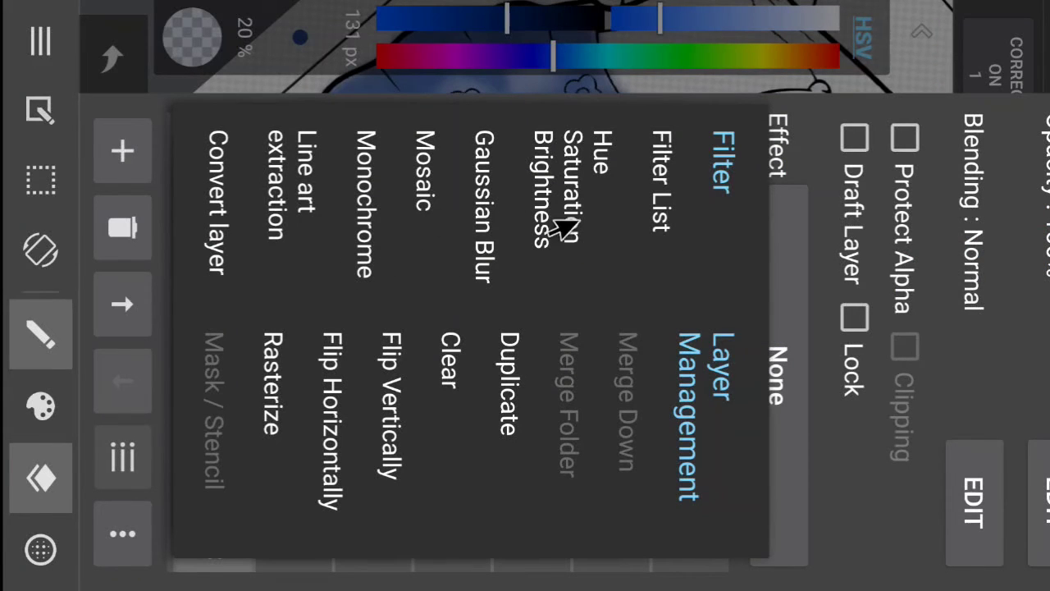
{"action": "left_click", "coordinate": [640, 182]}
{"action": "left_click_drag", "start_coordinate": [174, 468], "coordinate": [232, 262]}
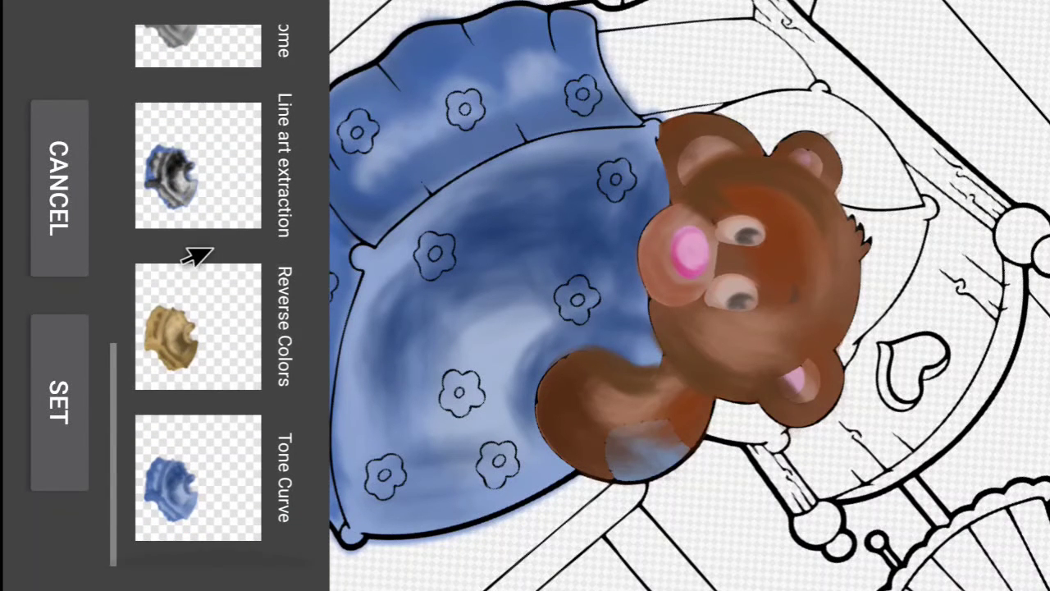
{"action": "left_click", "coordinate": [152, 471]}
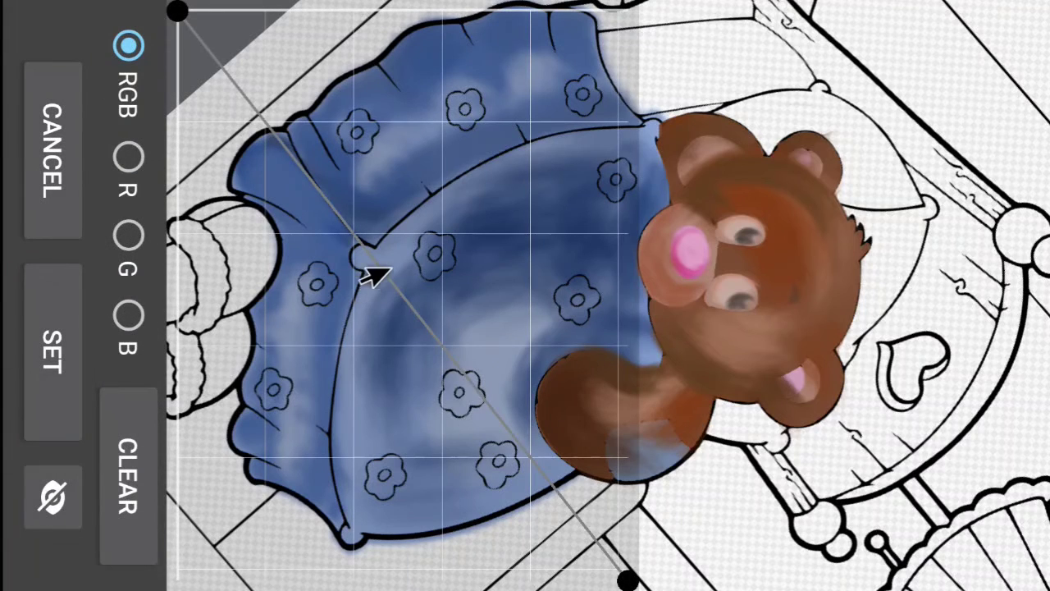
{"action": "left_click_drag", "start_coordinate": [390, 267], "coordinate": [423, 263]}
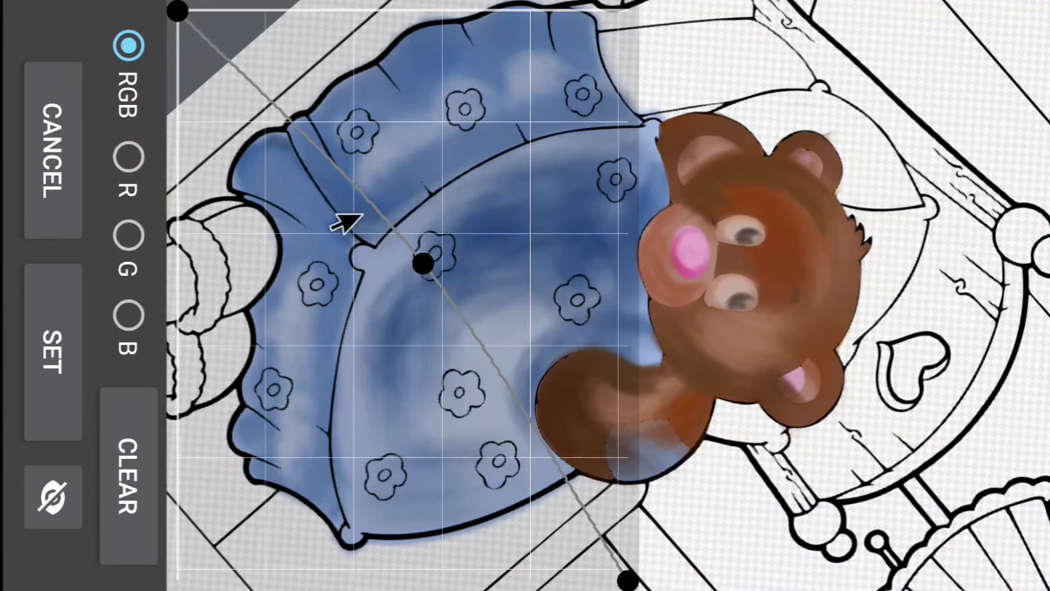
{"action": "left_click_drag", "start_coordinate": [344, 221], "coordinate": [310, 177]}
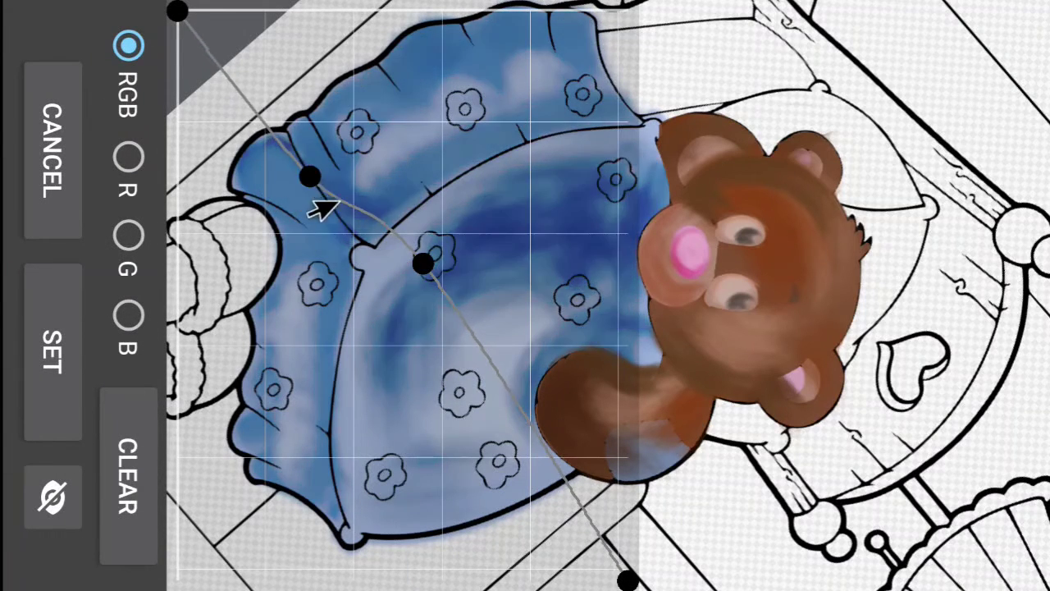
{"action": "left_click_drag", "start_coordinate": [501, 402], "coordinate": [552, 421]}
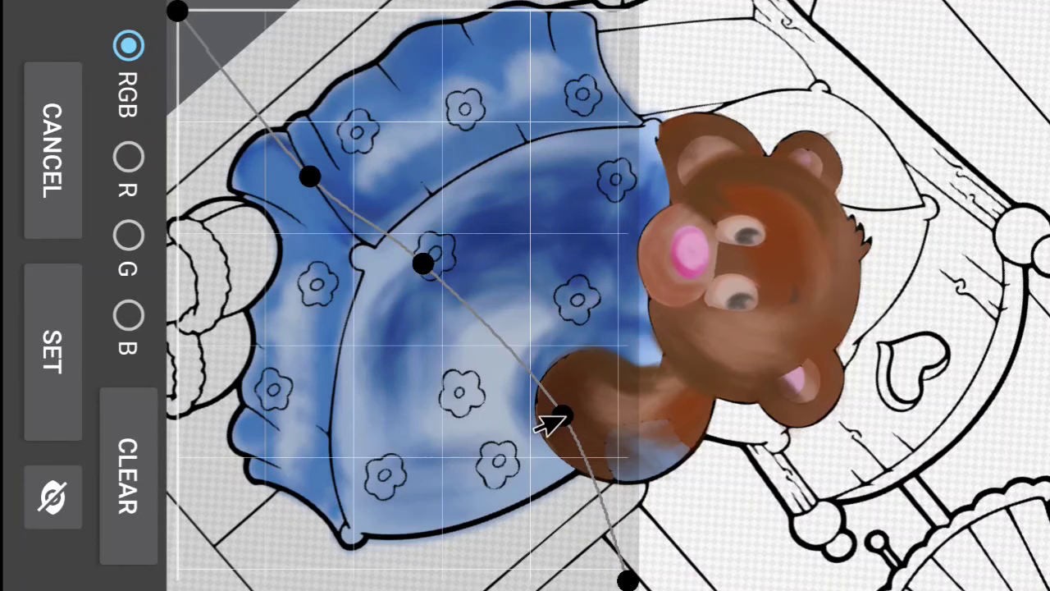
{"action": "left_click_drag", "start_coordinate": [421, 262], "coordinate": [432, 283]}
{"action": "left_click_drag", "start_coordinate": [559, 417], "coordinate": [496, 421]}
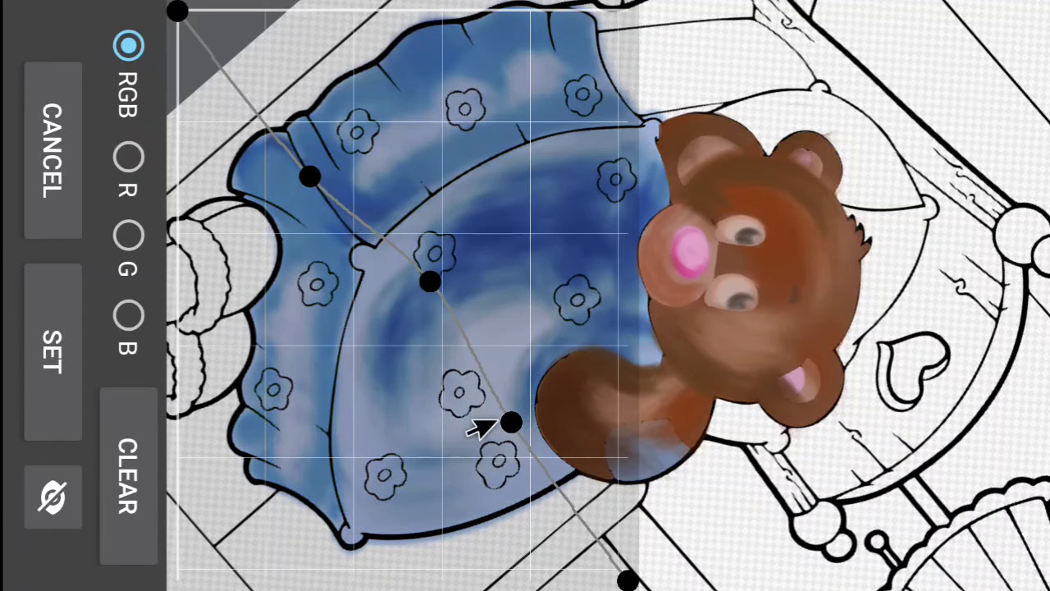
{"action": "left_click", "coordinate": [33, 199]}
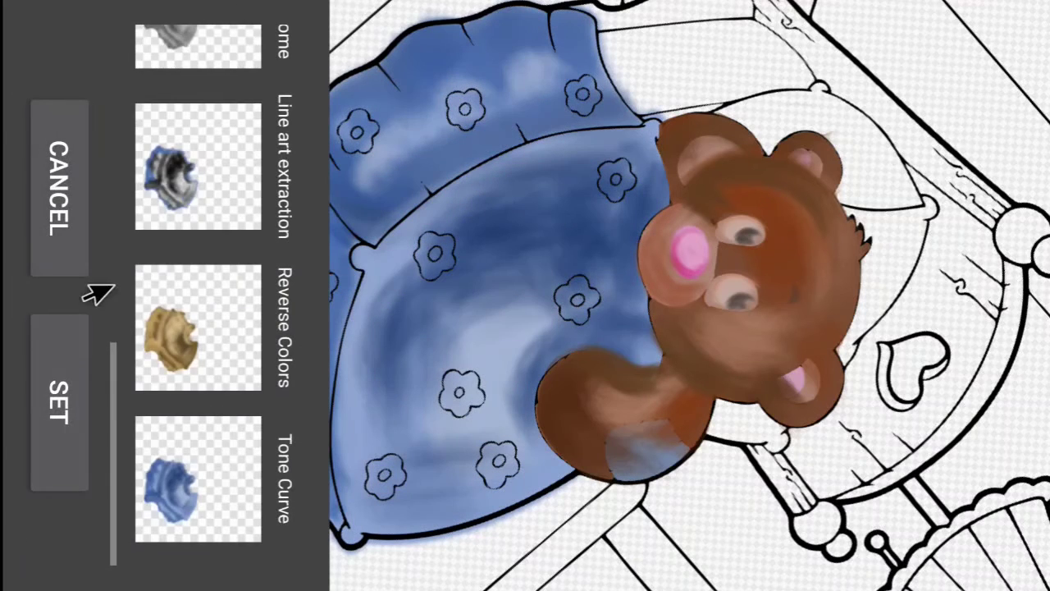
- Apply Hue Saturation Brightness to the blanket layer, setting saturation to 114 and raising the brightness slightly
{"action": "scroll", "coordinate": [164, 203], "scroll_direction": "up", "scroll_amount": 5}
{"action": "left_click", "coordinate": [159, 344]}
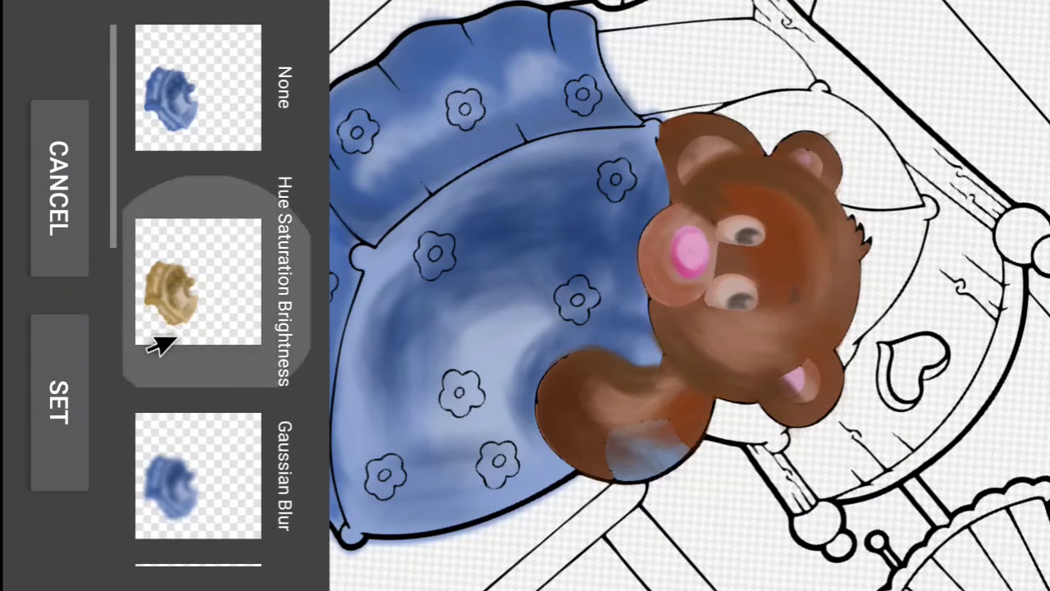
{"action": "left_click_drag", "start_coordinate": [97, 168], "coordinate": [116, 220]}
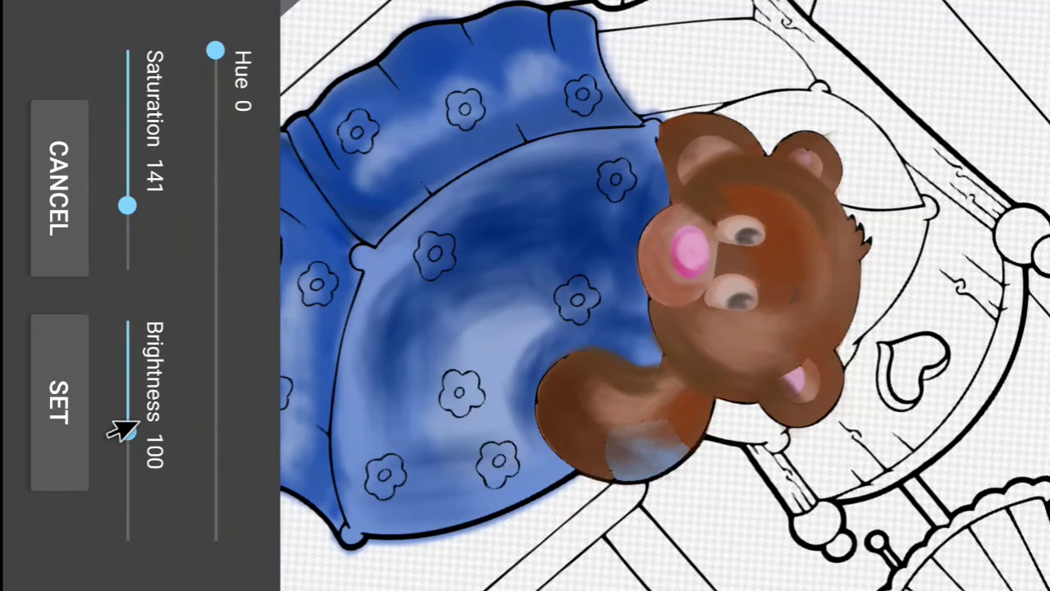
{"action": "mouse_move", "coordinate": [121, 429]}
{"action": "left_mouse_down"}
{"action": "mouse_move", "coordinate": [124, 402]}
{"action": "mouse_move", "coordinate": [123, 433]}
{"action": "left_mouse_up"}
{"action": "left_click_drag", "start_coordinate": [105, 220], "coordinate": [104, 188]}
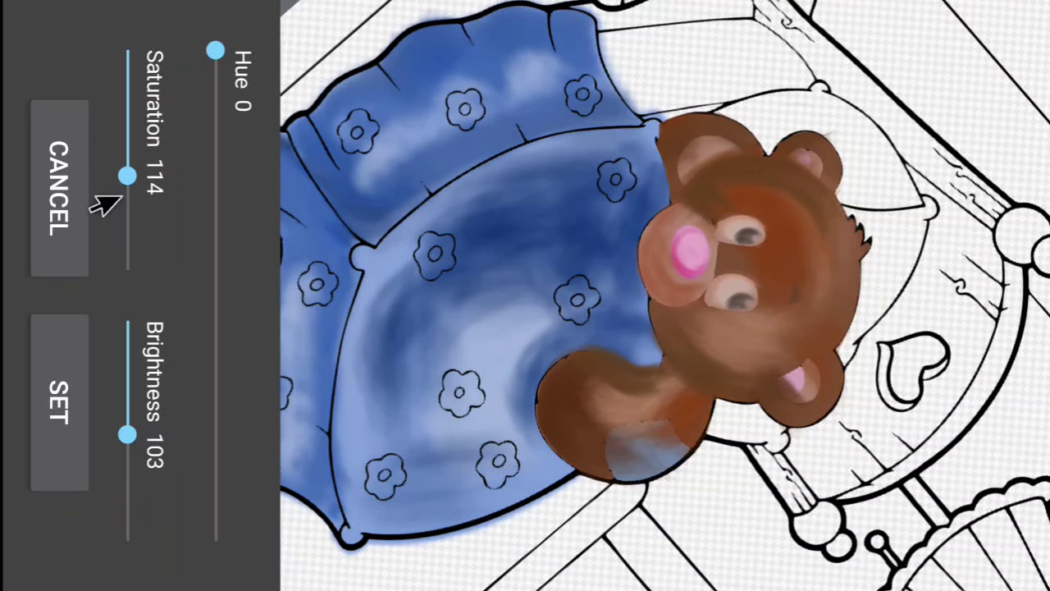
{"action": "left_click_drag", "start_coordinate": [114, 420], "coordinate": [106, 443]}
{"action": "left_click", "coordinate": [33, 414]}
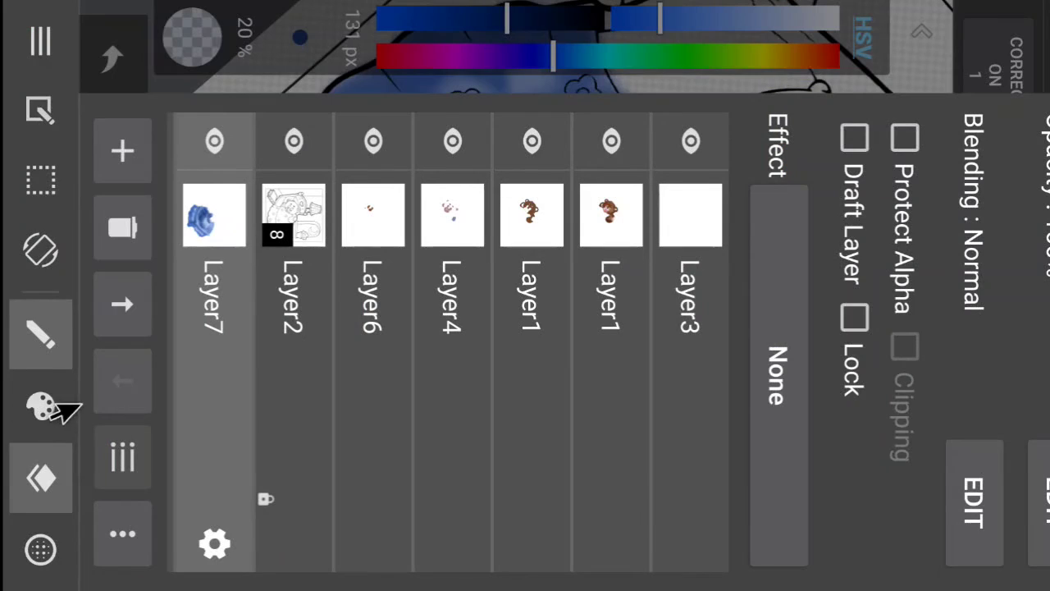
- Hide the line art on Layer2 to view the painted bear and blanket on their own
{"action": "left_click", "coordinate": [287, 148]}
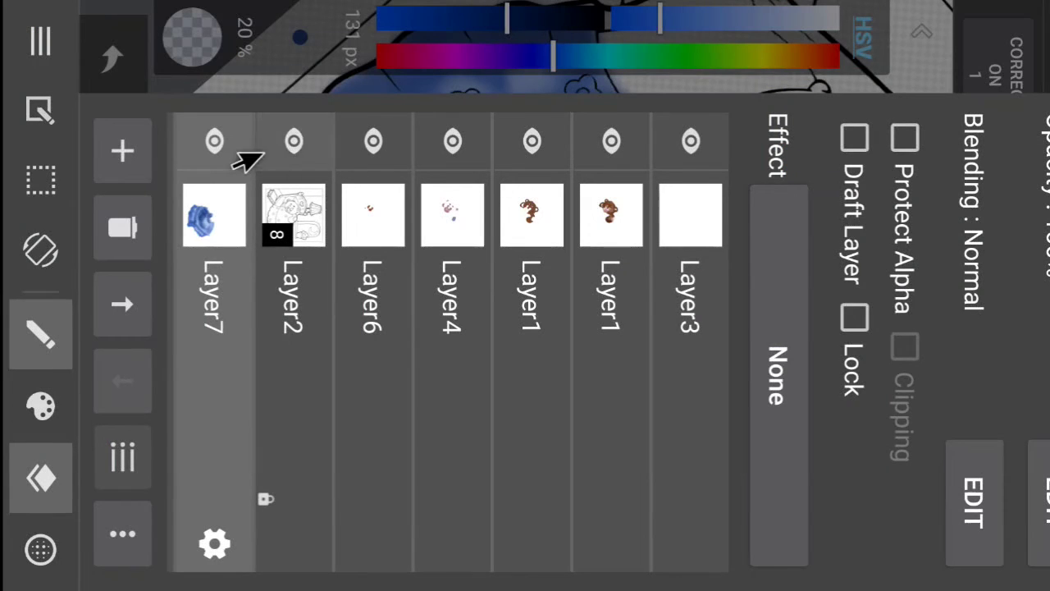
{"action": "left_click", "coordinate": [37, 474]}
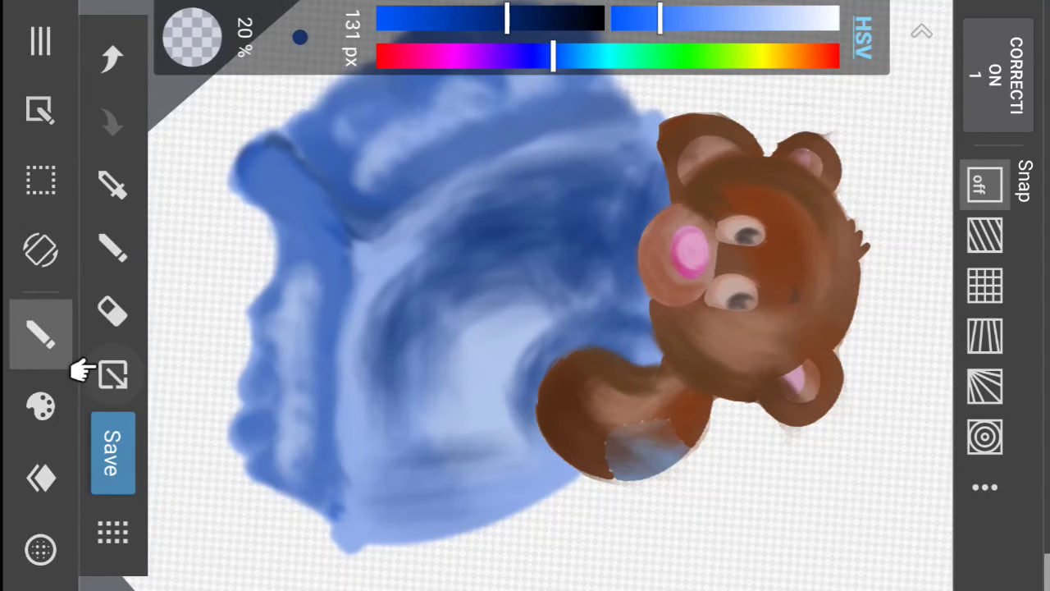
{"action": "scroll", "coordinate": [550, 328], "scroll_direction": "down", "scroll_amount": 3}
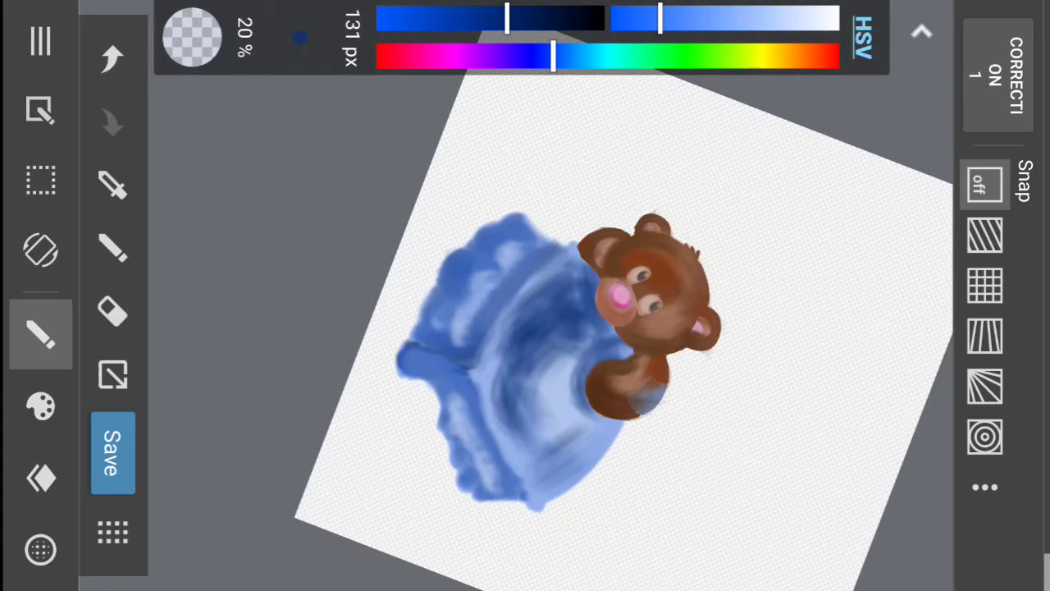
- Turn the line art on Layer2 back on over the painted bear and blanket
{"action": "scroll", "coordinate": [541, 345], "scroll_direction": "up", "scroll_amount": 3}
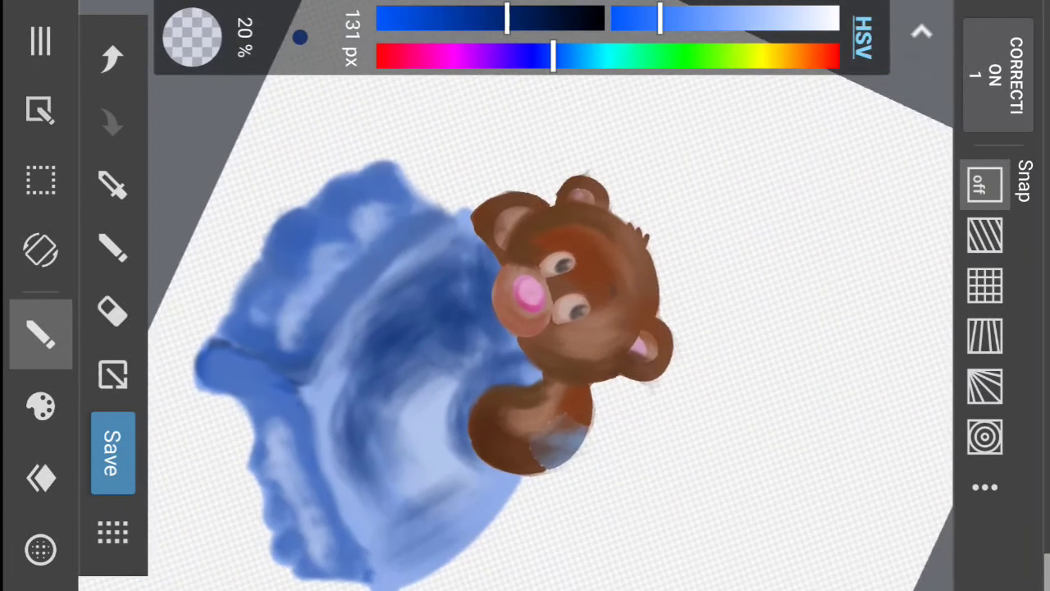
{"action": "left_click", "coordinate": [24, 480]}
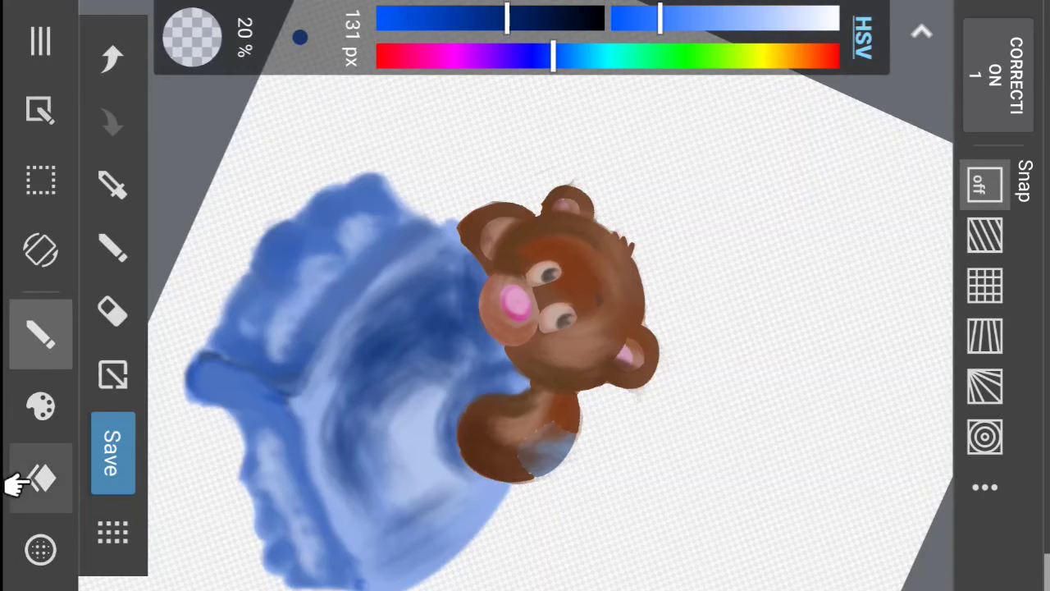
{"action": "left_click", "coordinate": [294, 141]}
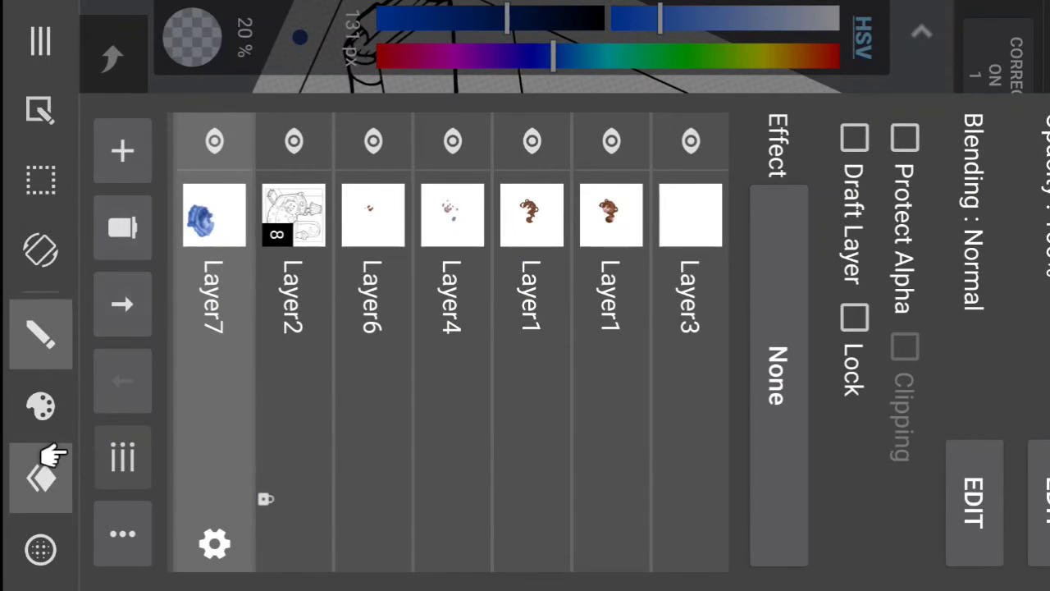
{"action": "left_click", "coordinate": [25, 482]}
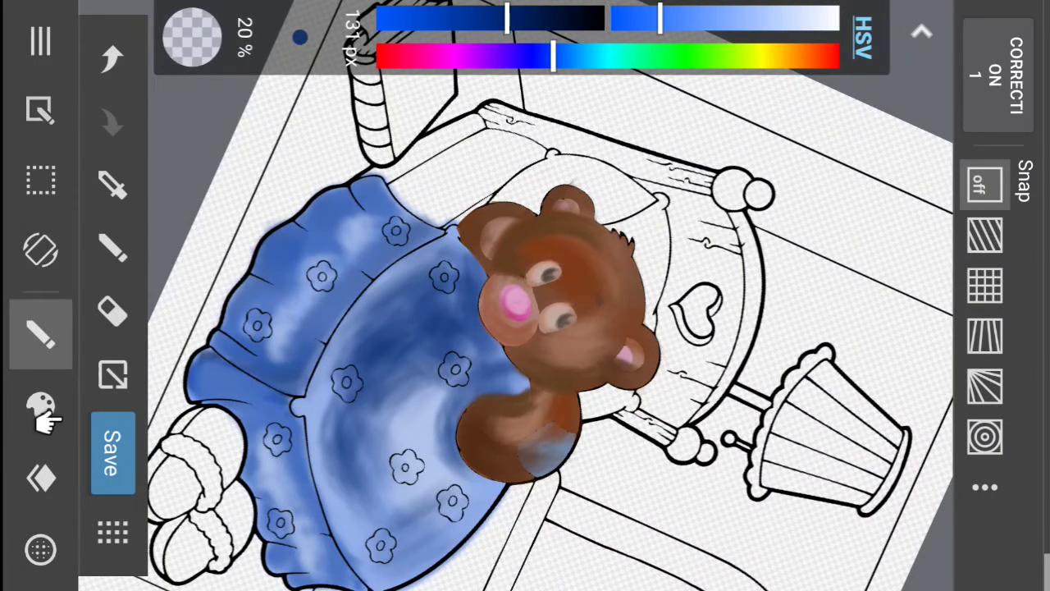
- Add a new color layer and move it beneath Layer7 in the layer stack
{"action": "scroll", "coordinate": [550, 295], "scroll_direction": "up", "scroll_amount": 4}
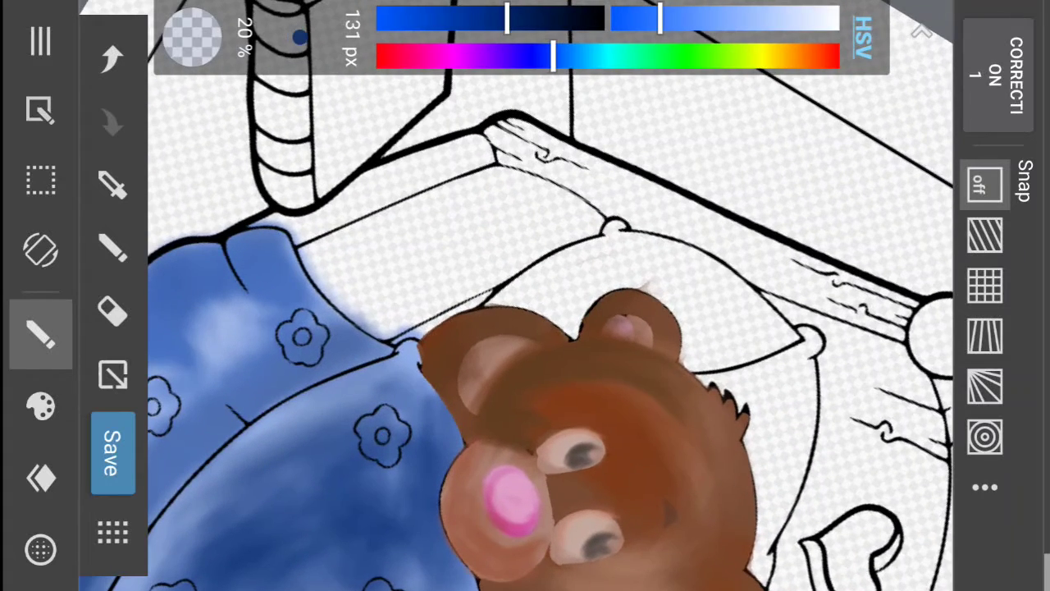
{"action": "left_click", "coordinate": [41, 477]}
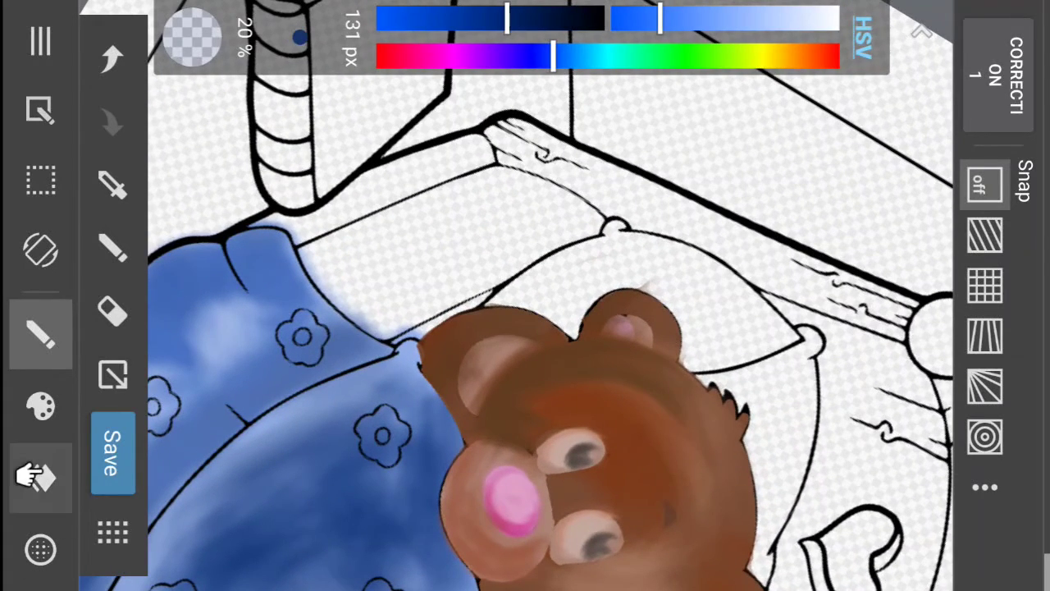
{"action": "left_click", "coordinate": [121, 174]}
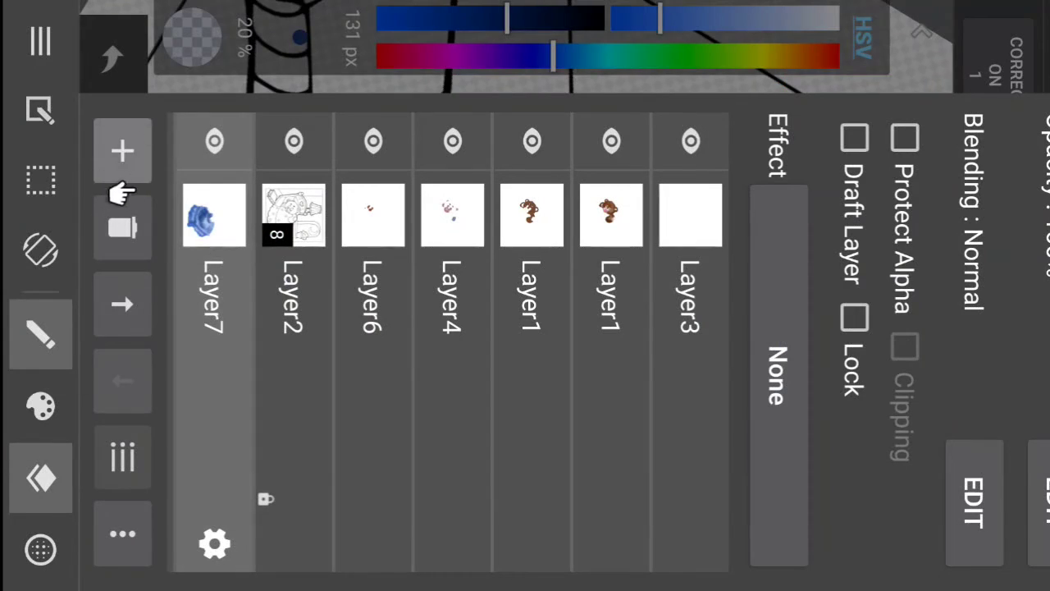
{"action": "left_click", "coordinate": [779, 250]}
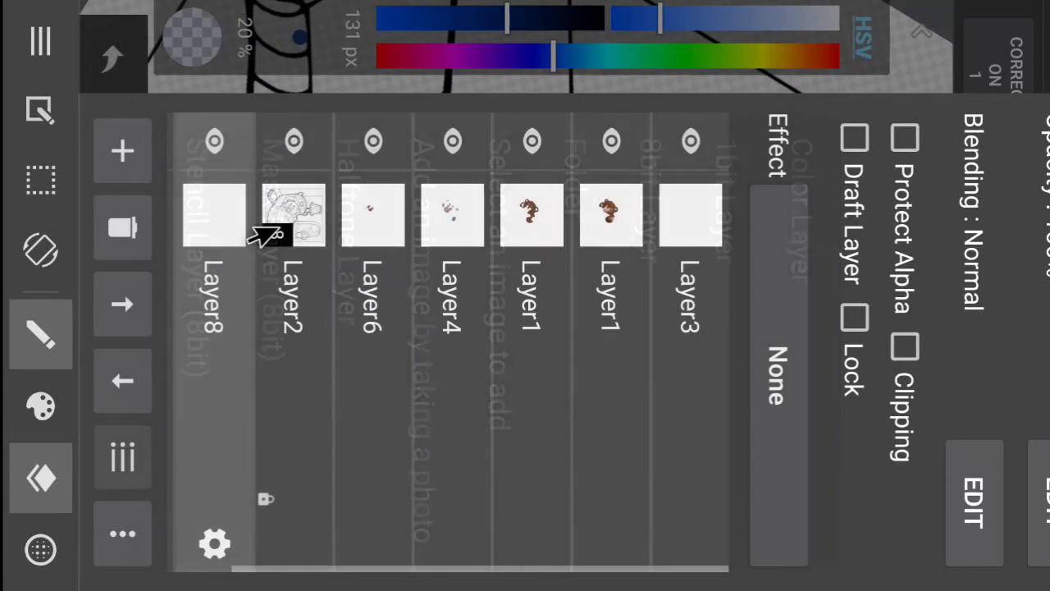
{"action": "left_click_drag", "start_coordinate": [251, 153], "coordinate": [251, 272]}
{"action": "left_click_drag", "start_coordinate": [278, 222], "coordinate": [194, 238]}
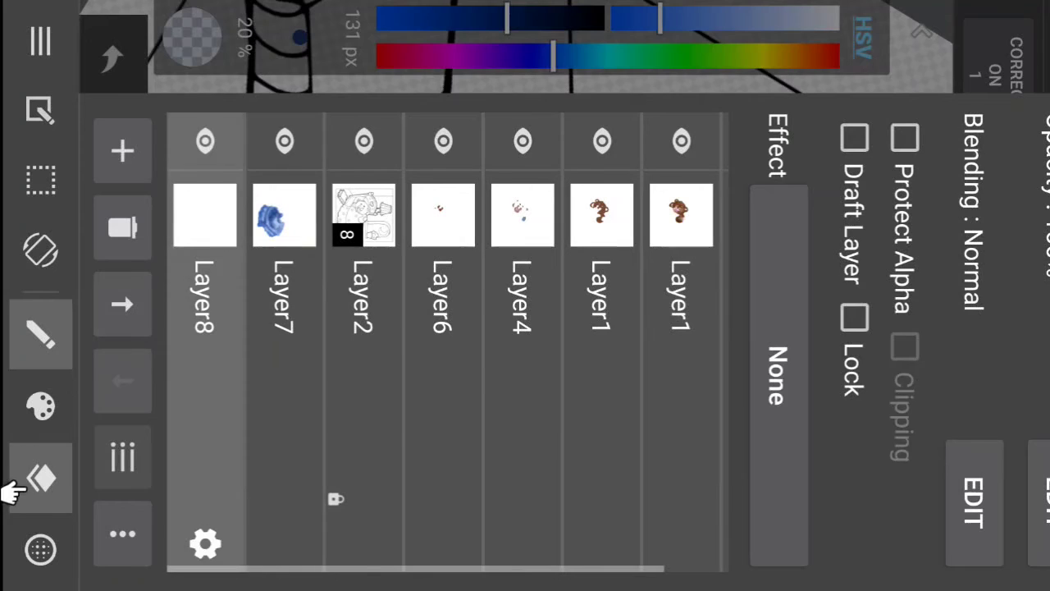
{"action": "left_click", "coordinate": [14, 484]}
- Fill the sheet area between the blanket and the pillow with a pale teal using the Bucket tool
{"action": "scroll", "coordinate": [517, 295], "scroll_direction": "up", "scroll_amount": 3}
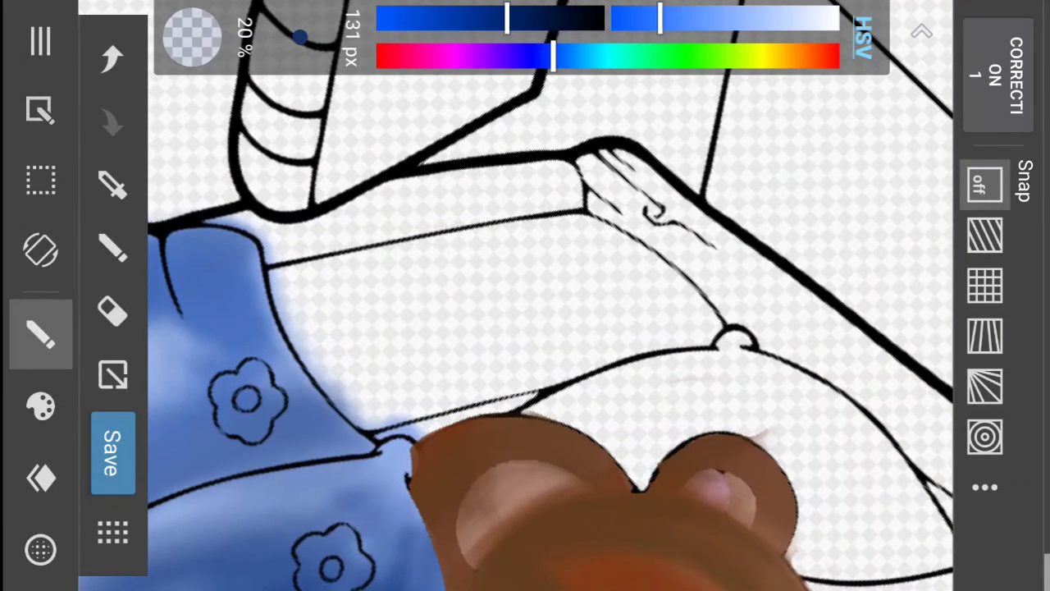
{"action": "left_click", "coordinate": [760, 59]}
{"action": "left_click_drag", "start_coordinate": [761, 22], "coordinate": [793, 19]}
{"action": "left_click_drag", "start_coordinate": [715, 59], "coordinate": [593, 82]}
{"action": "left_click_drag", "start_coordinate": [517, 25], "coordinate": [419, 37]}
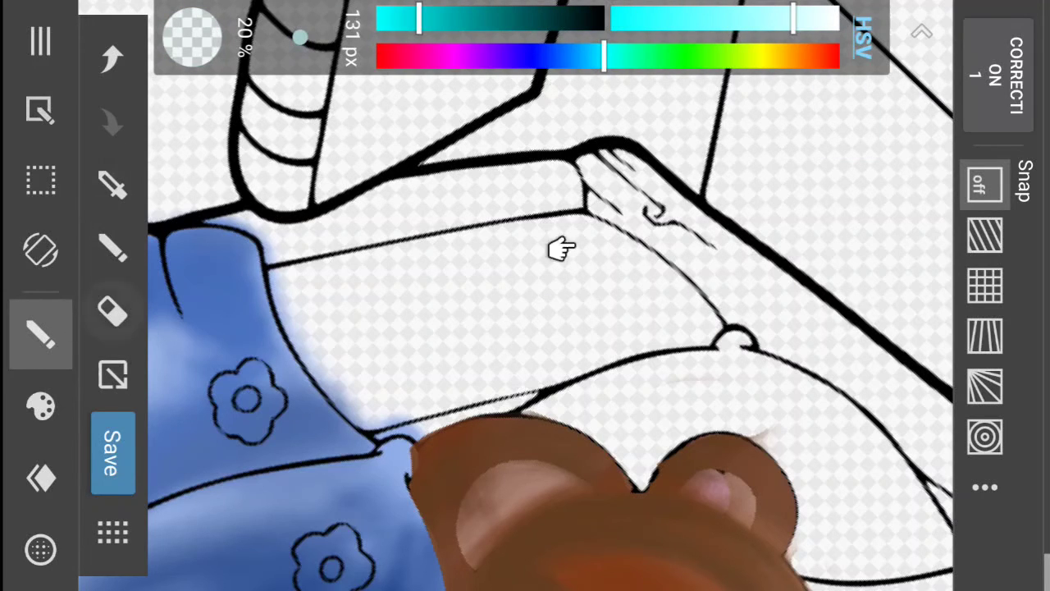
{"action": "mouse_move", "coordinate": [520, 263]}
{"action": "left_mouse_down"}
{"action": "mouse_move", "coordinate": [527, 276]}
{"action": "mouse_move", "coordinate": [579, 292]}
{"action": "mouse_move", "coordinate": [382, 286]}
{"action": "left_mouse_up"}
{"action": "left_click", "coordinate": [112, 57]}
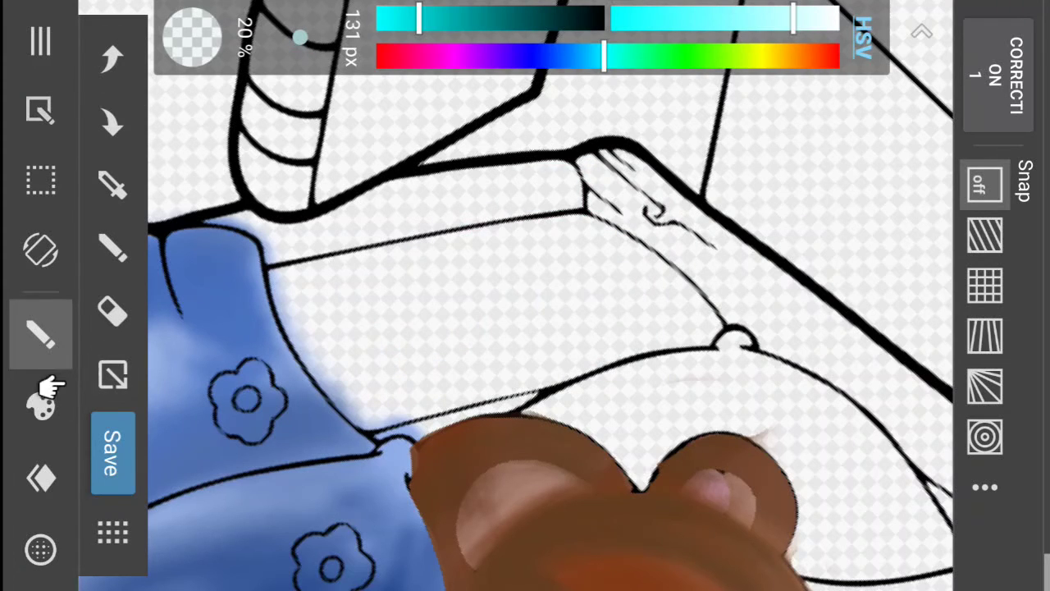
{"action": "left_click", "coordinate": [25, 344]}
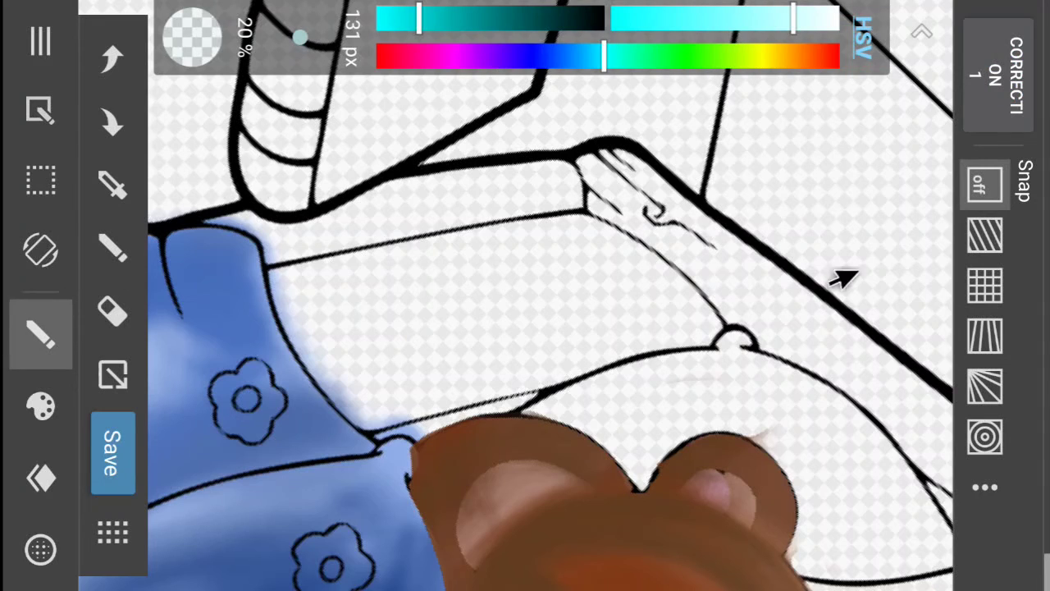
{"action": "left_click", "coordinate": [1043, 433]}
{"action": "left_click", "coordinate": [391, 370]}
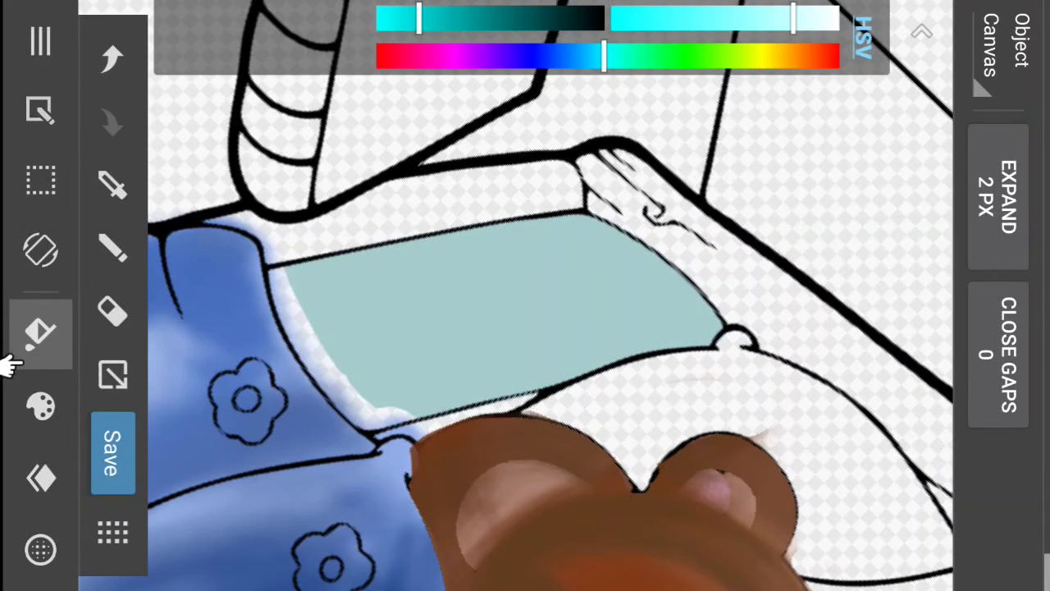
- Paint the unfilled gap along the blanket's edge pale teal with the 47 px Pen brush at 100% opacity
{"action": "left_click", "coordinate": [19, 351]}
{"action": "left_click", "coordinate": [41, 404]}
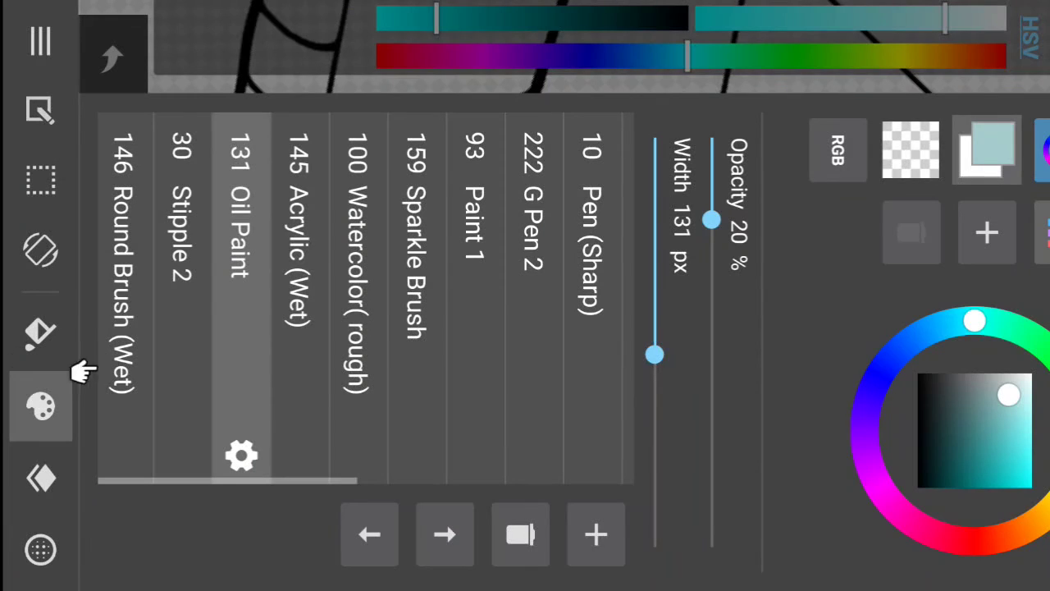
{"action": "left_click_drag", "start_coordinate": [348, 302], "coordinate": [164, 339]}
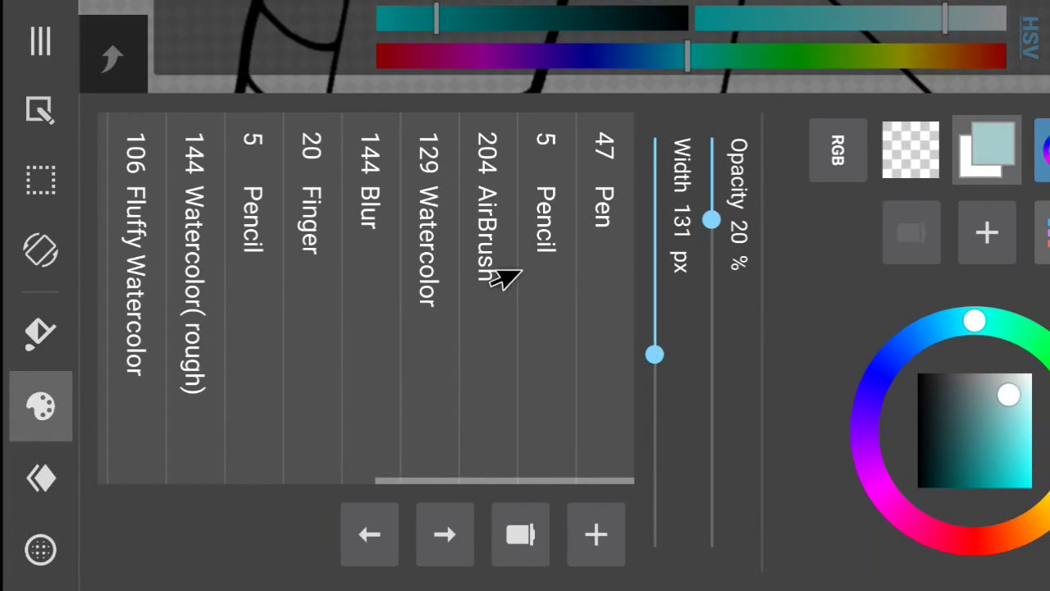
{"action": "left_click_drag", "start_coordinate": [222, 303], "coordinate": [370, 312]}
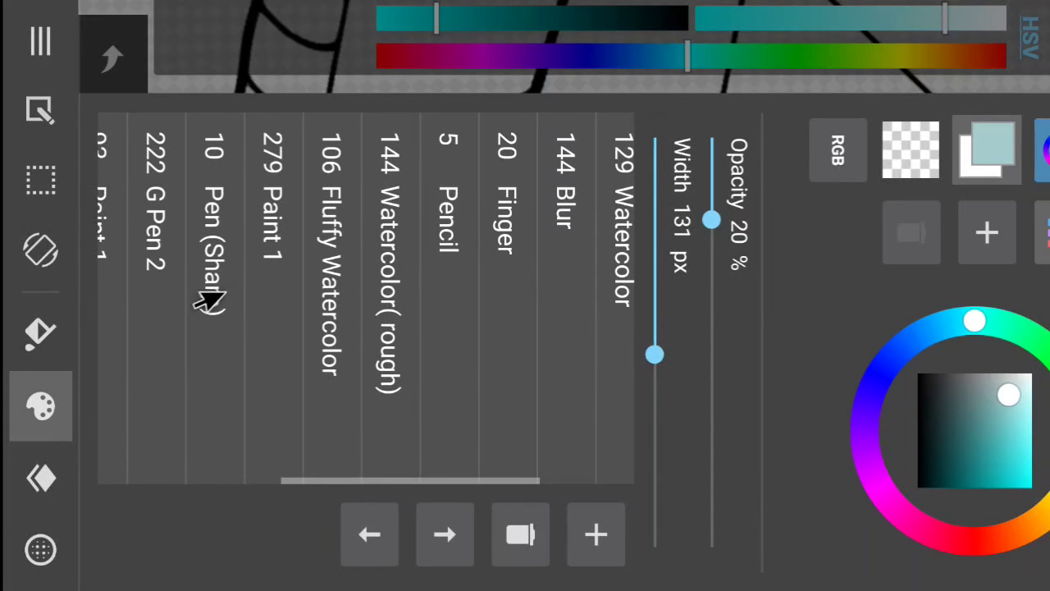
{"action": "mouse_move", "coordinate": [324, 287]}
{"action": "left_mouse_down"}
{"action": "mouse_move", "coordinate": [300, 309]}
{"action": "mouse_move", "coordinate": [218, 330]}
{"action": "left_mouse_up"}
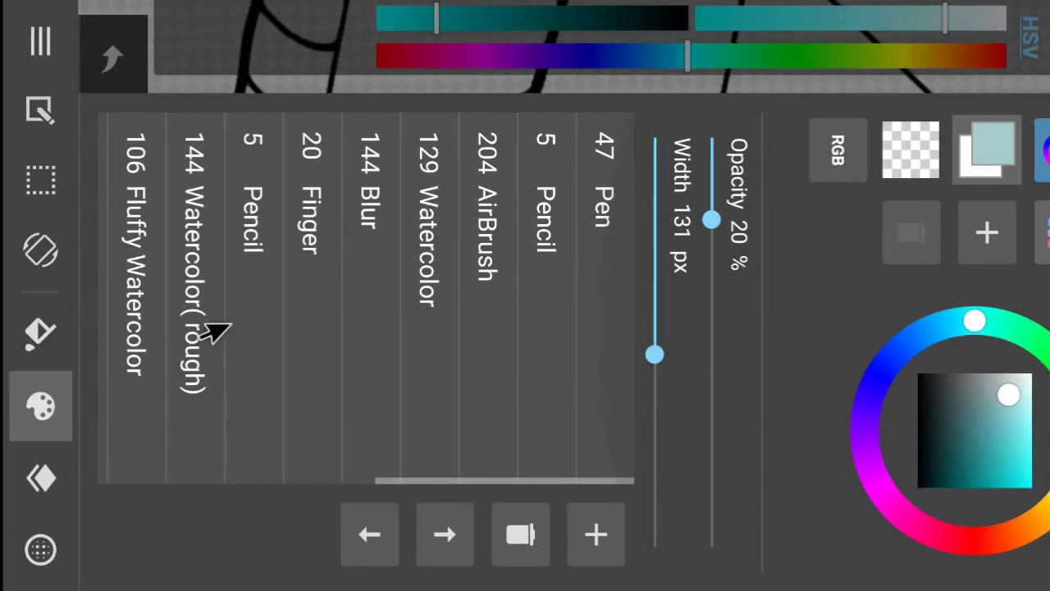
{"action": "left_click", "coordinate": [581, 309]}
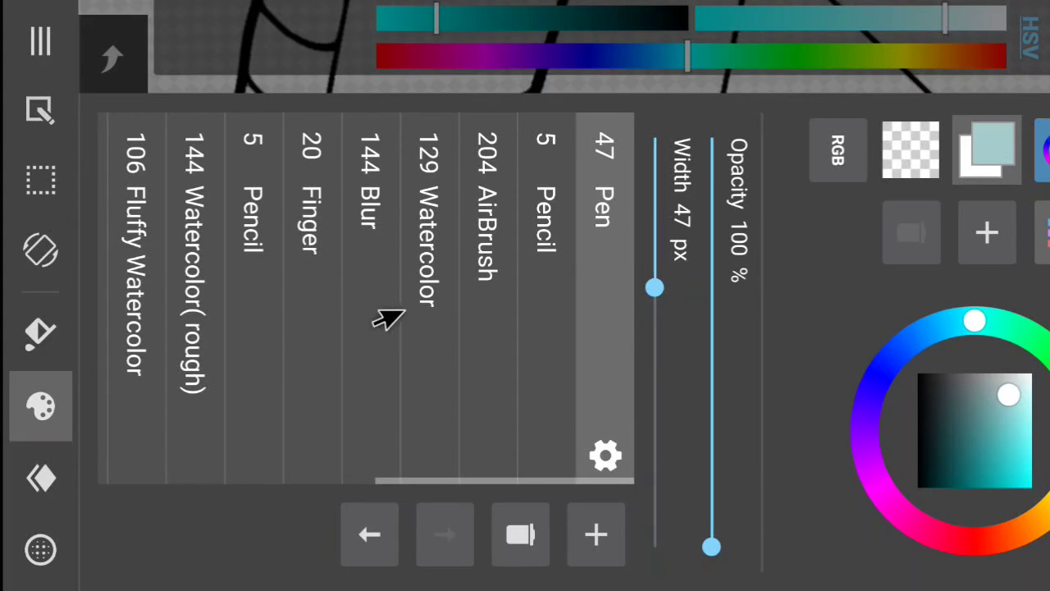
{"action": "left_click", "coordinate": [40, 405]}
{"action": "left_click", "coordinate": [41, 332]}
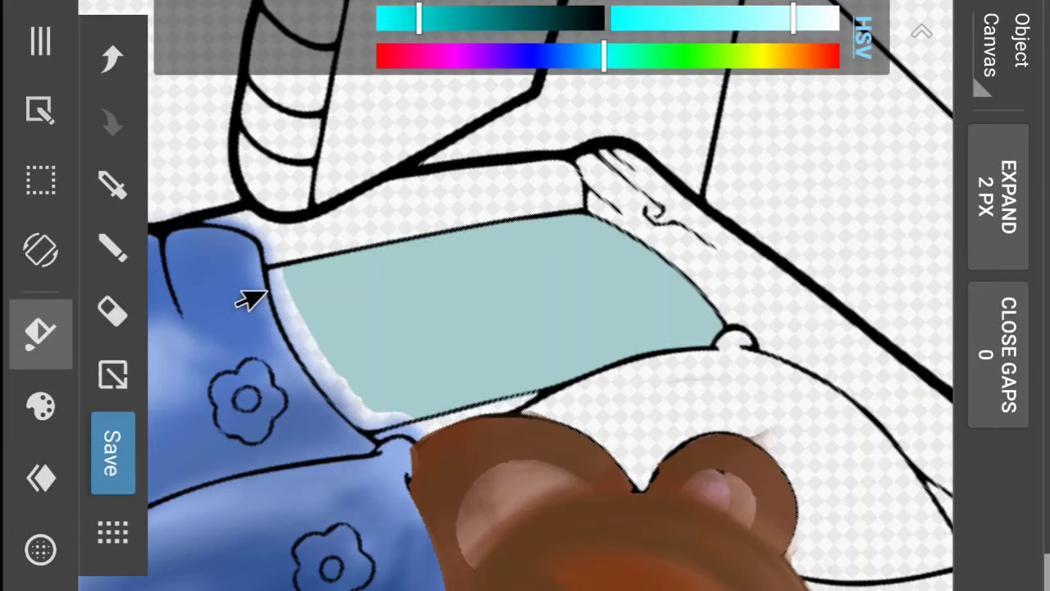
{"action": "left_click", "coordinate": [111, 249]}
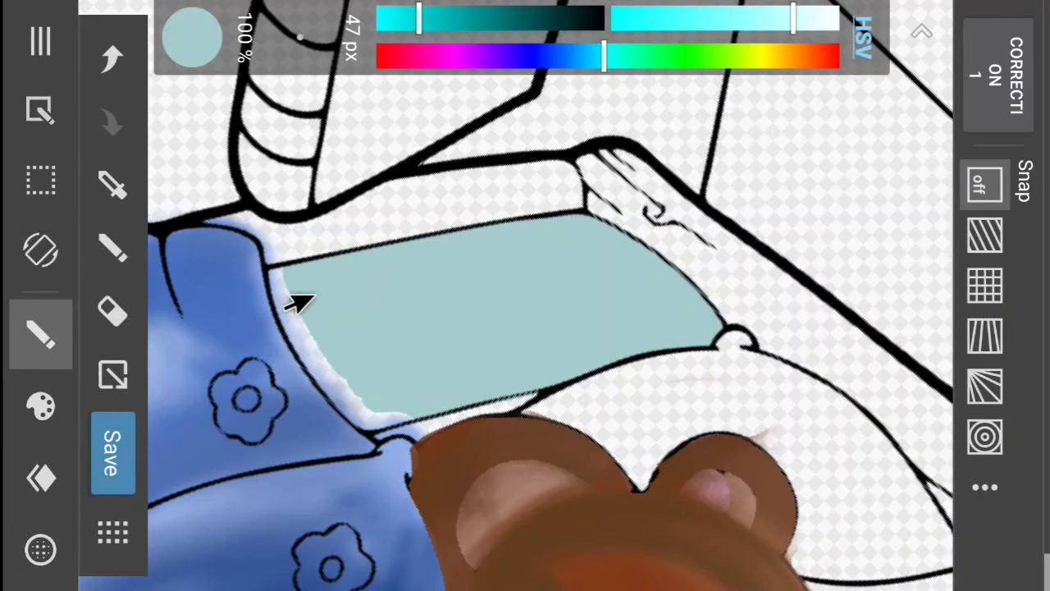
{"action": "mouse_move", "coordinate": [293, 297]}
{"action": "left_mouse_down"}
{"action": "mouse_move", "coordinate": [256, 298]}
{"action": "mouse_move", "coordinate": [247, 330]}
{"action": "mouse_move", "coordinate": [315, 318]}
{"action": "mouse_move", "coordinate": [368, 330]}
{"action": "mouse_move", "coordinate": [289, 385]}
{"action": "mouse_move", "coordinate": [290, 401]}
{"action": "mouse_move", "coordinate": [438, 371]}
{"action": "mouse_move", "coordinate": [471, 405]}
{"action": "left_mouse_up"}
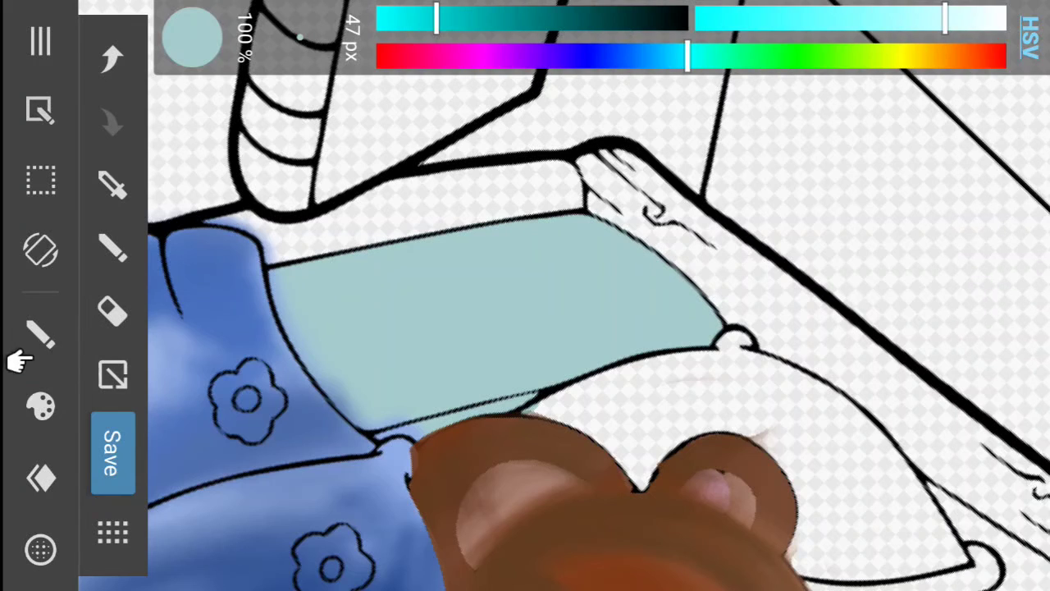
- Shade the sheet in a darker, more saturated teal with the 144 px Watercolor (rough) brush
{"action": "left_click", "coordinate": [35, 403]}
{"action": "left_click_drag", "start_coordinate": [199, 370], "coordinate": [402, 365]}
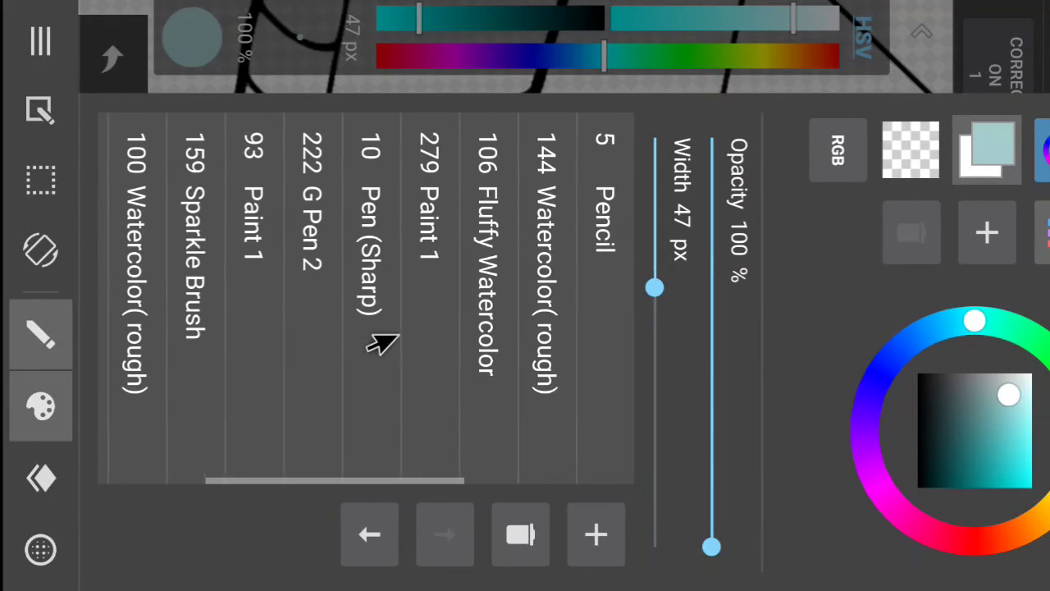
{"action": "mouse_move", "coordinate": [525, 344]}
{"action": "left_mouse_down"}
{"action": "mouse_move", "coordinate": [328, 342]}
{"action": "mouse_move", "coordinate": [365, 348]}
{"action": "left_mouse_up"}
{"action": "left_click", "coordinate": [381, 354]}
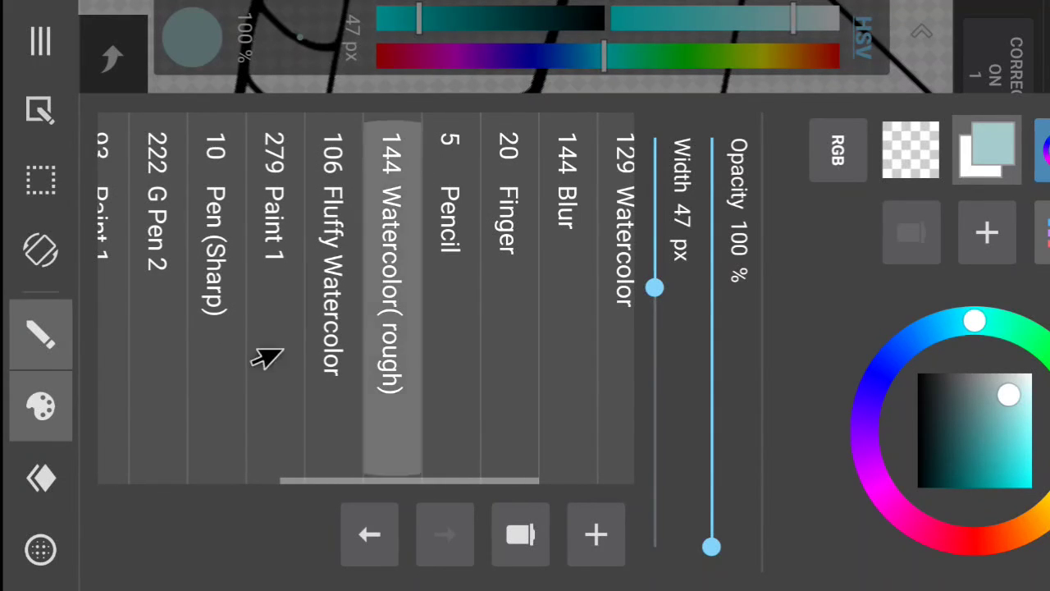
{"action": "left_click", "coordinate": [35, 404]}
{"action": "left_click_drag", "start_coordinate": [439, 31], "coordinate": [459, 20]}
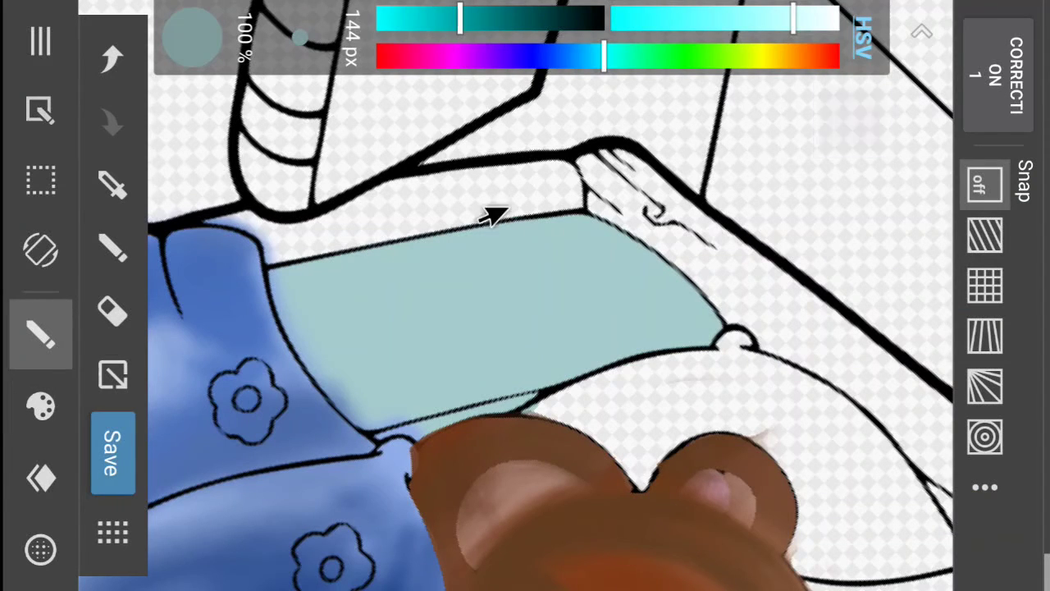
{"action": "left_click_drag", "start_coordinate": [632, 23], "coordinate": [671, 20]}
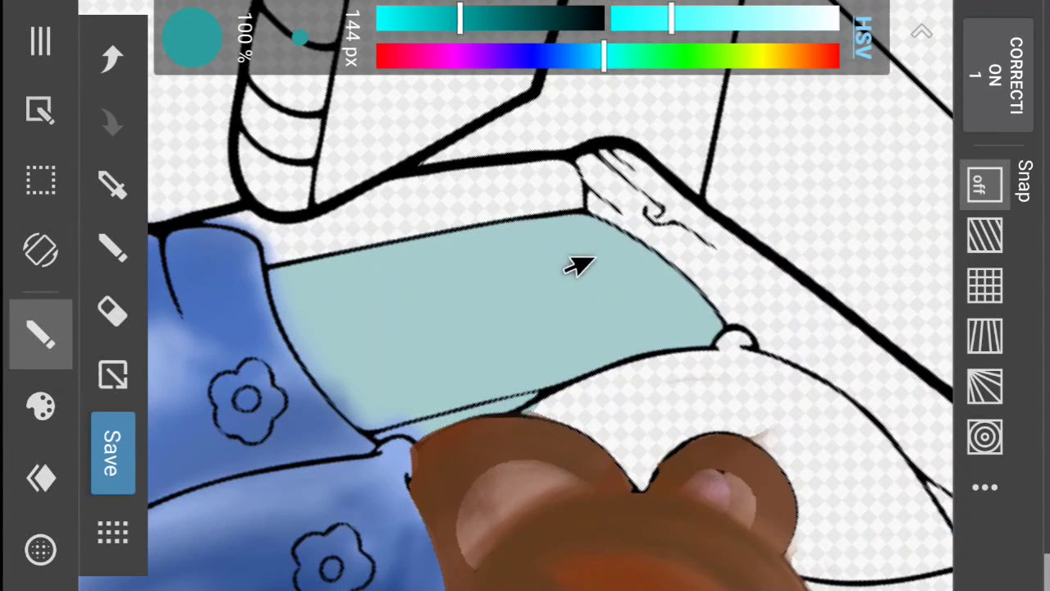
{"action": "left_click_drag", "start_coordinate": [585, 269], "coordinate": [332, 314]}
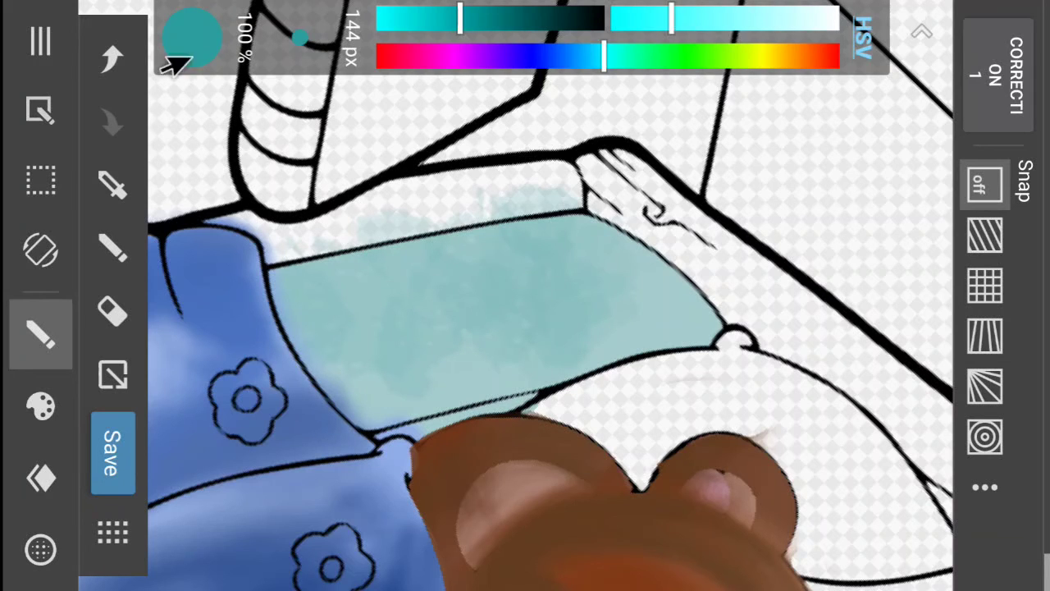
- Reduce the brush width to 81 px and deepen the teal watercolor shading across the sheet
{"action": "mouse_move", "coordinate": [320, 58]}
{"action": "left_mouse_down"}
{"action": "mouse_move", "coordinate": [237, 40]}
{"action": "mouse_move", "coordinate": [205, 49]}
{"action": "mouse_move", "coordinate": [234, 65]}
{"action": "left_mouse_up"}
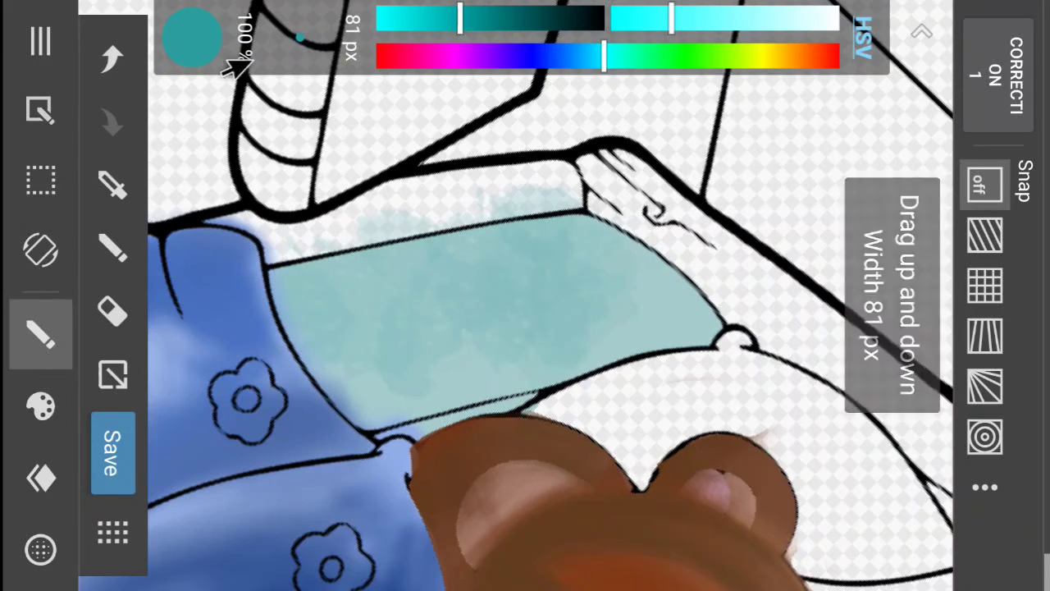
{"action": "mouse_move", "coordinate": [470, 283]}
{"action": "left_mouse_down"}
{"action": "mouse_move", "coordinate": [290, 326]}
{"action": "mouse_move", "coordinate": [502, 410]}
{"action": "mouse_move", "coordinate": [503, 400]}
{"action": "mouse_move", "coordinate": [495, 414]}
{"action": "mouse_move", "coordinate": [435, 433]}
{"action": "left_mouse_up"}
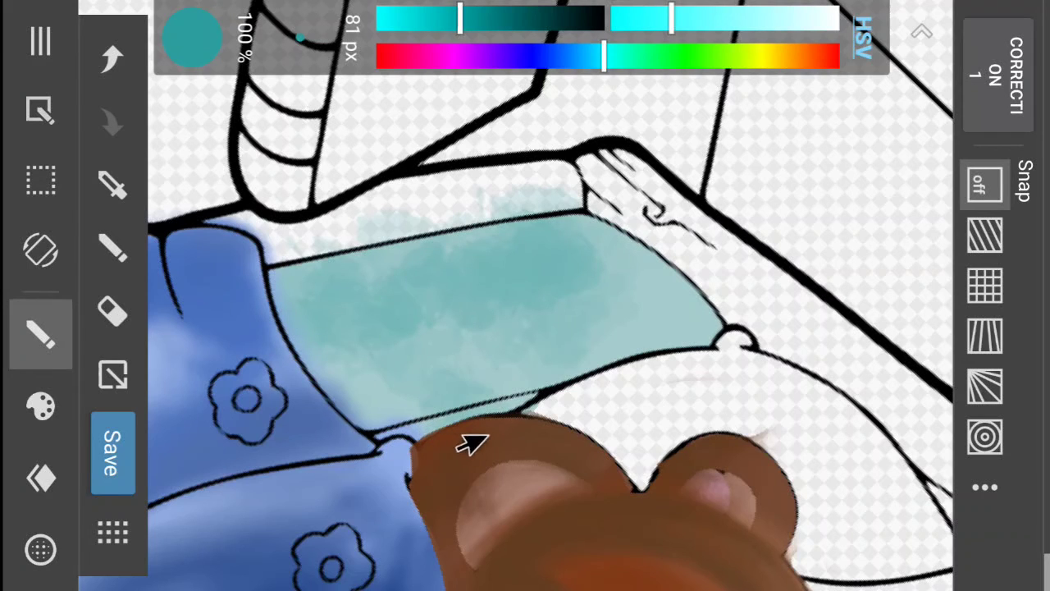
{"action": "left_click_drag", "start_coordinate": [640, 349], "coordinate": [638, 361]}
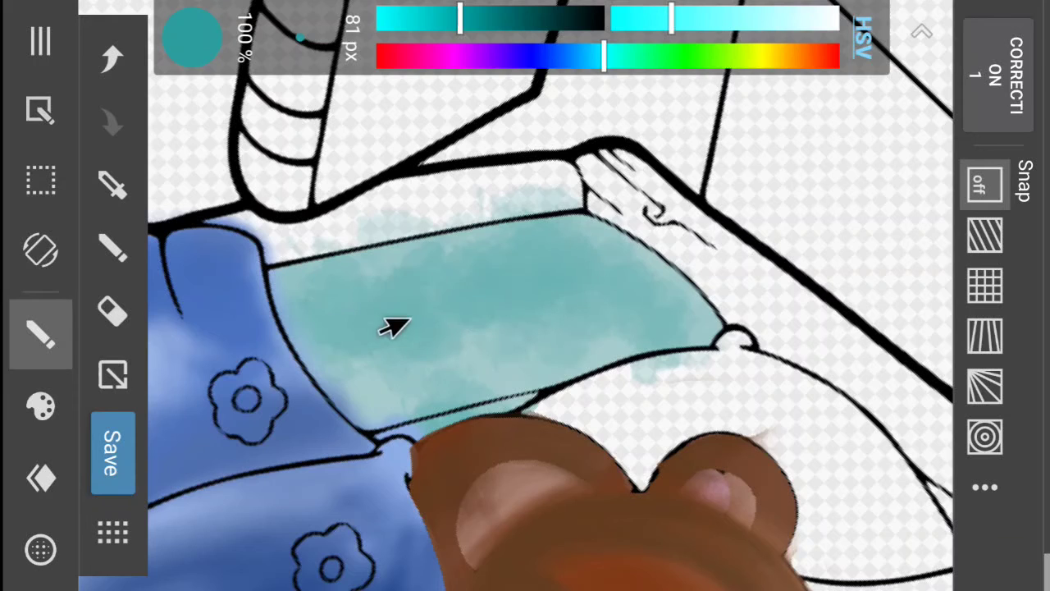
{"action": "mouse_move", "coordinate": [410, 319]}
{"action": "left_mouse_down"}
{"action": "mouse_move", "coordinate": [333, 317]}
{"action": "mouse_move", "coordinate": [482, 295]}
{"action": "mouse_move", "coordinate": [510, 278]}
{"action": "mouse_move", "coordinate": [418, 290]}
{"action": "mouse_move", "coordinate": [418, 280]}
{"action": "mouse_move", "coordinate": [552, 259]}
{"action": "left_mouse_up"}
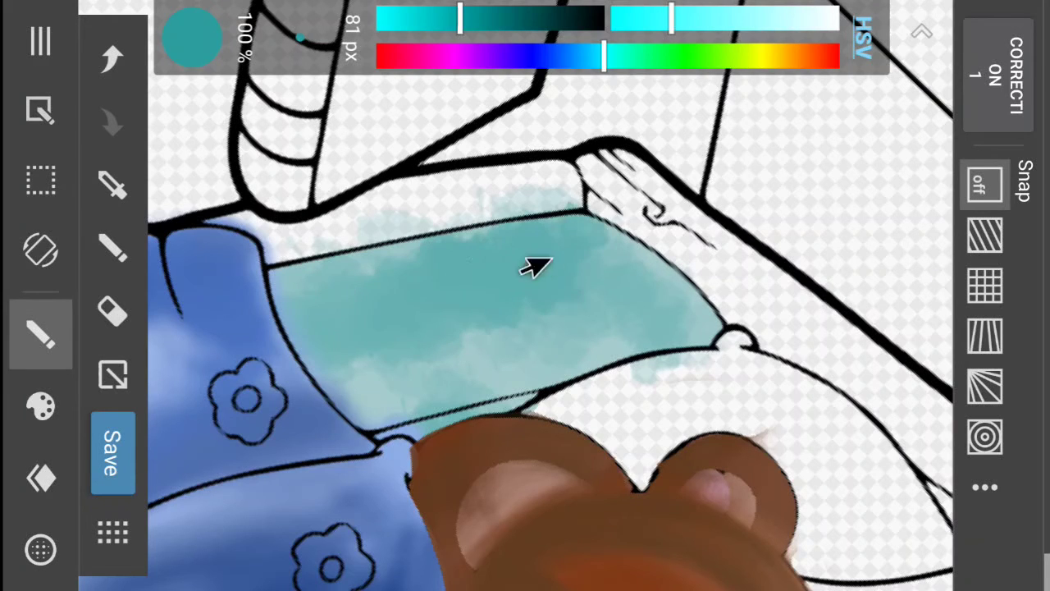
- Erase the teal overspill beyond the sheet's long edge beside the bed frame with the 77 px eraser
{"action": "left_click", "coordinate": [110, 308]}
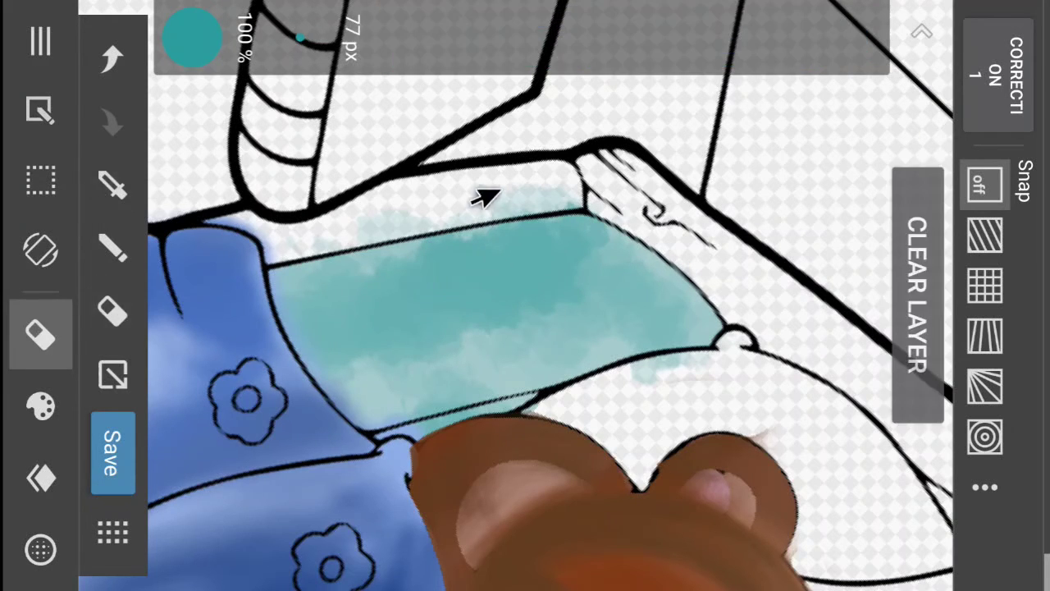
{"action": "mouse_move", "coordinate": [541, 201]}
{"action": "left_mouse_down"}
{"action": "mouse_move", "coordinate": [365, 230]}
{"action": "mouse_move", "coordinate": [263, 237]}
{"action": "left_mouse_up"}
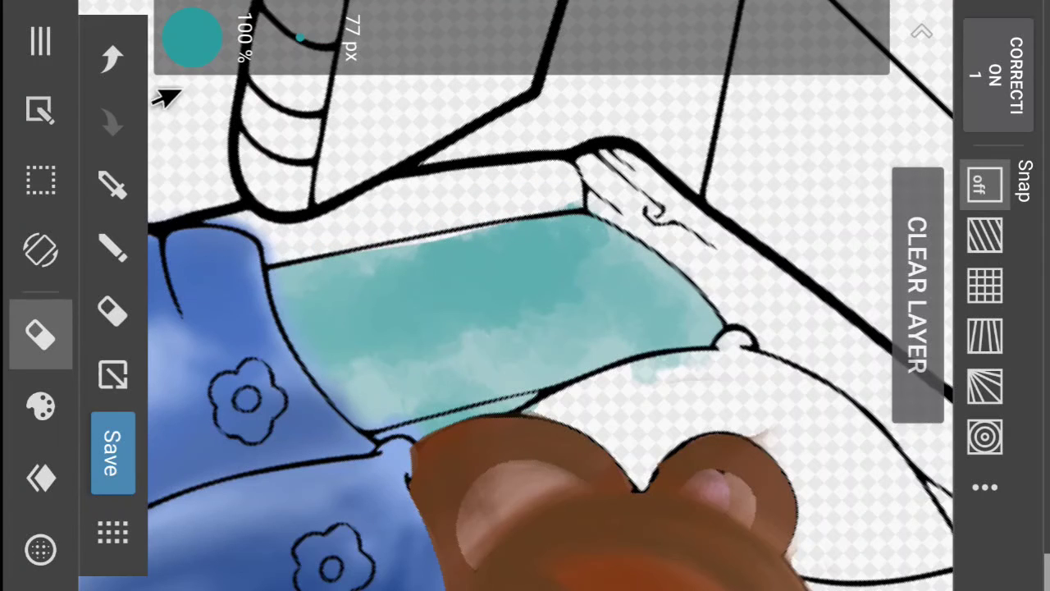
{"action": "left_click", "coordinate": [113, 57]}
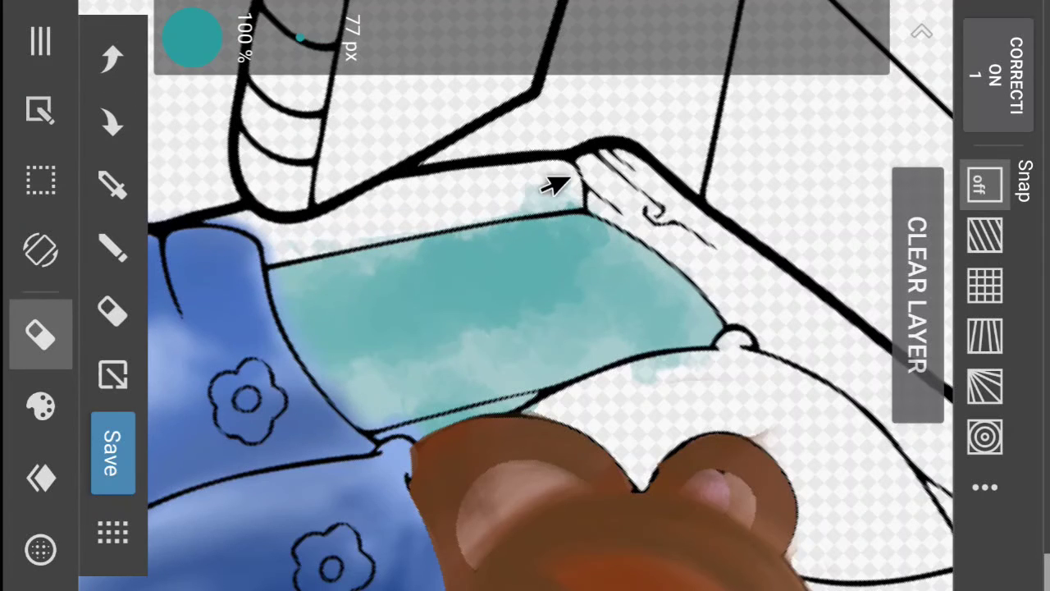
{"action": "mouse_move", "coordinate": [554, 184]}
{"action": "left_mouse_down"}
{"action": "mouse_move", "coordinate": [517, 194]}
{"action": "mouse_move", "coordinate": [581, 188]}
{"action": "mouse_move", "coordinate": [434, 201]}
{"action": "mouse_move", "coordinate": [281, 234]}
{"action": "left_mouse_up"}
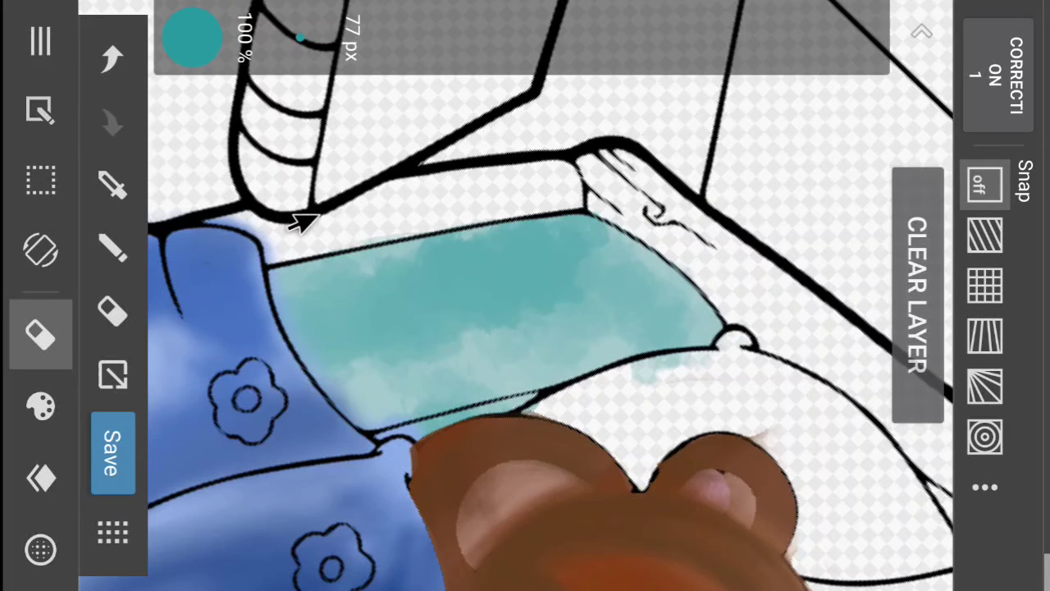
- Fill both unpainted sections of the pillow behind the bear's head with a flat pale grayish blue using the Bucket tool
{"action": "scroll", "coordinate": [525, 295], "scroll_direction": "down", "scroll_amount": 5}
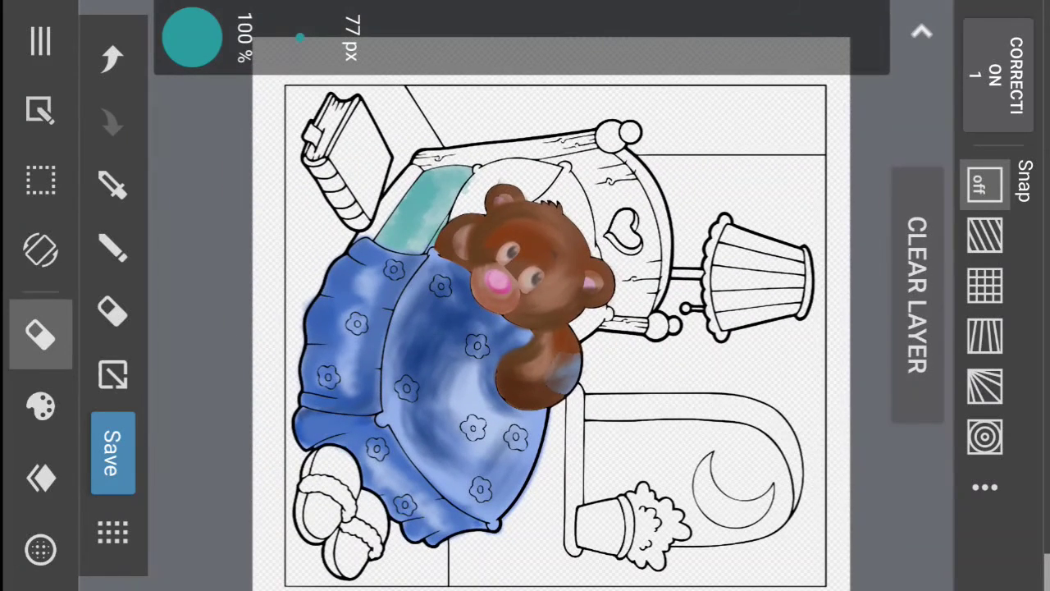
{"action": "scroll", "coordinate": [525, 295], "scroll_direction": "up", "scroll_amount": 5}
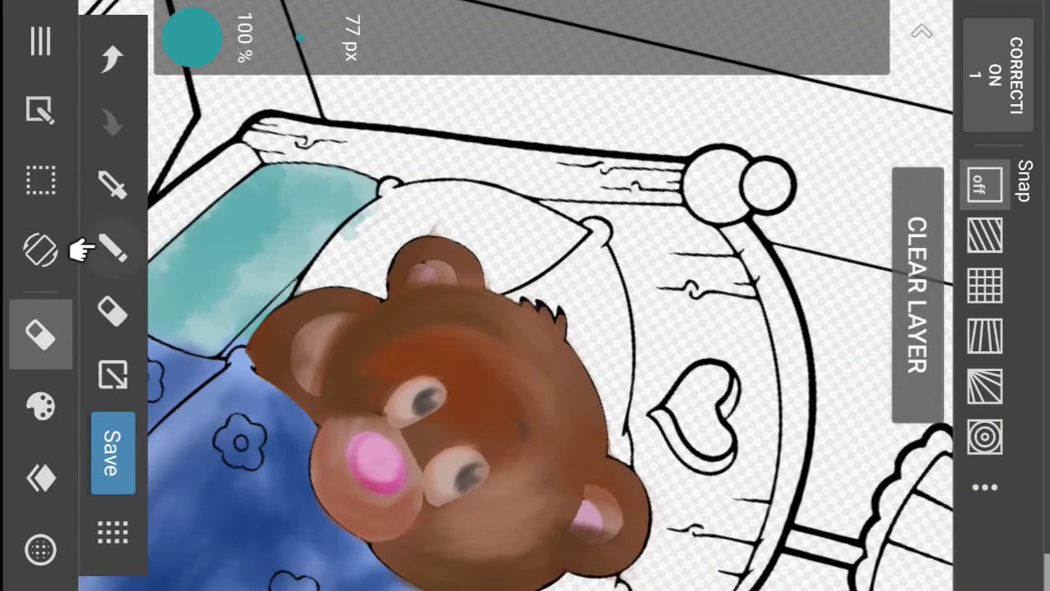
{"action": "left_click", "coordinate": [113, 245]}
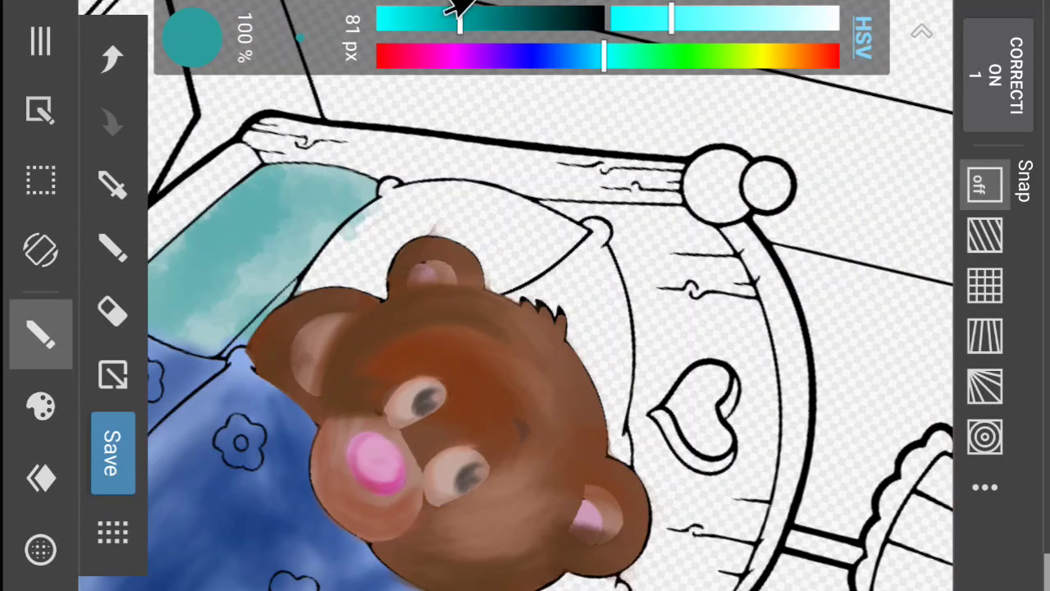
{"action": "left_click_drag", "start_coordinate": [603, 56], "coordinate": [576, 66]}
{"action": "left_click_drag", "start_coordinate": [671, 18], "coordinate": [763, 33]}
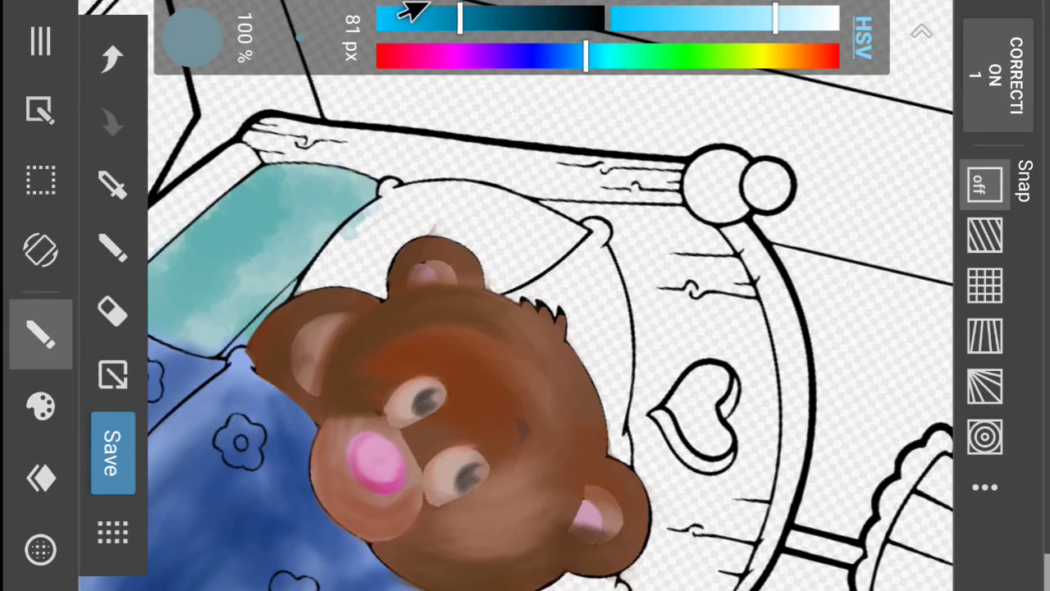
{"action": "left_click_drag", "start_coordinate": [459, 18], "coordinate": [395, 27]}
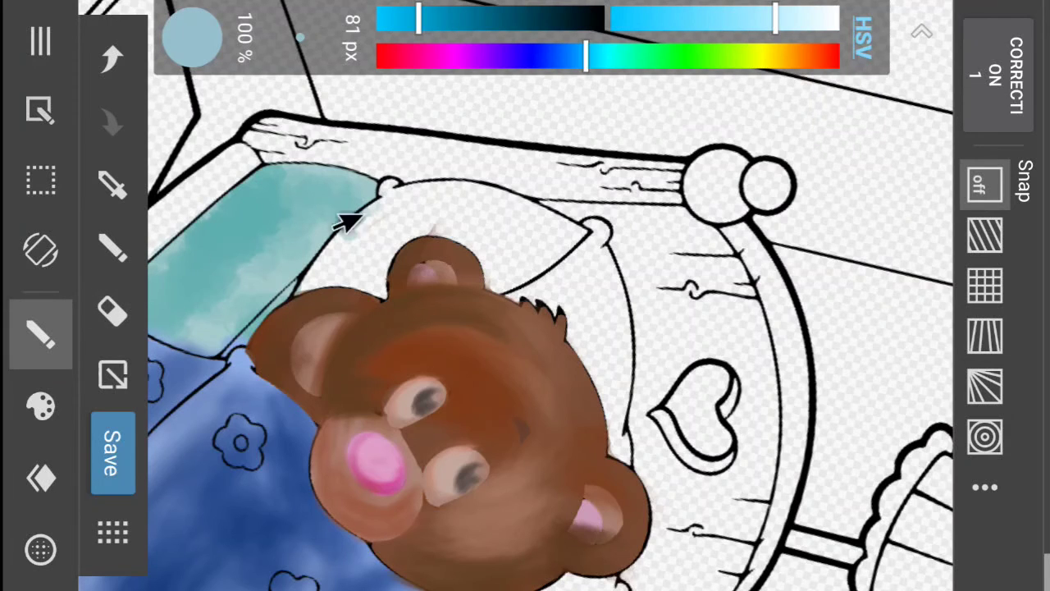
{"action": "left_click", "coordinate": [1047, 446]}
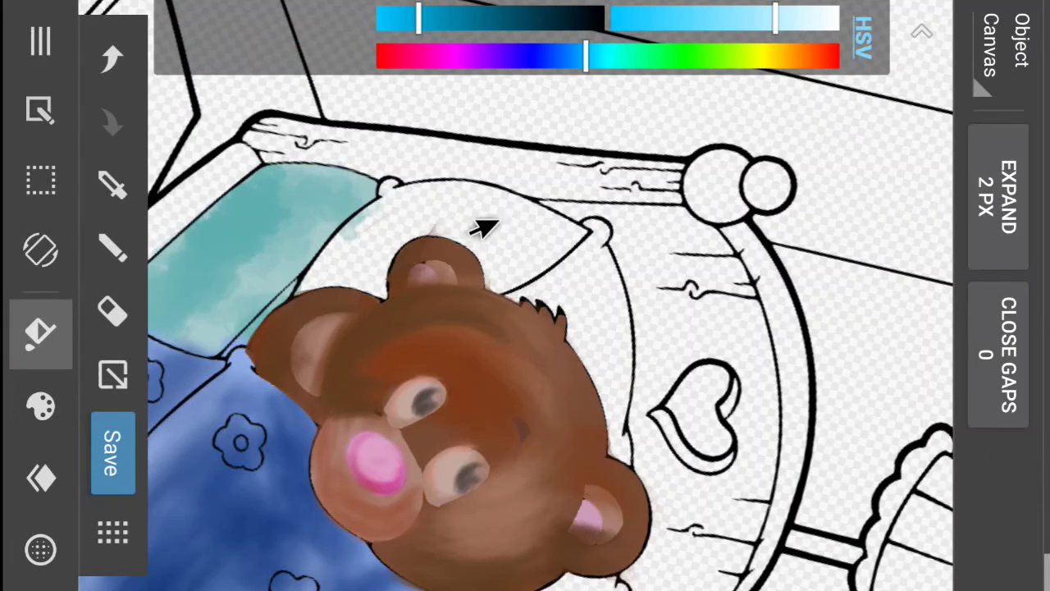
{"action": "left_click", "coordinate": [505, 228]}
{"action": "left_click", "coordinate": [571, 305]}
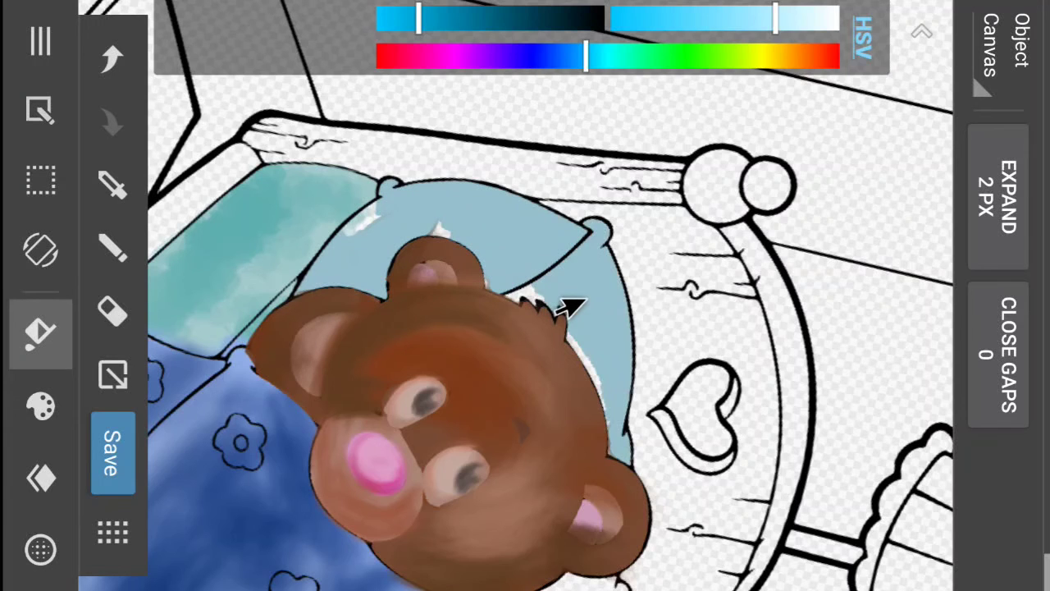
- Paint over the unfilled gaps along the pillow's edge, ear and head fur in pale blue with the 81 px Watercolor (rough) brush
{"action": "left_click", "coordinate": [107, 247]}
{"action": "scroll", "coordinate": [289, 207], "scroll_direction": "up", "scroll_amount": 3}
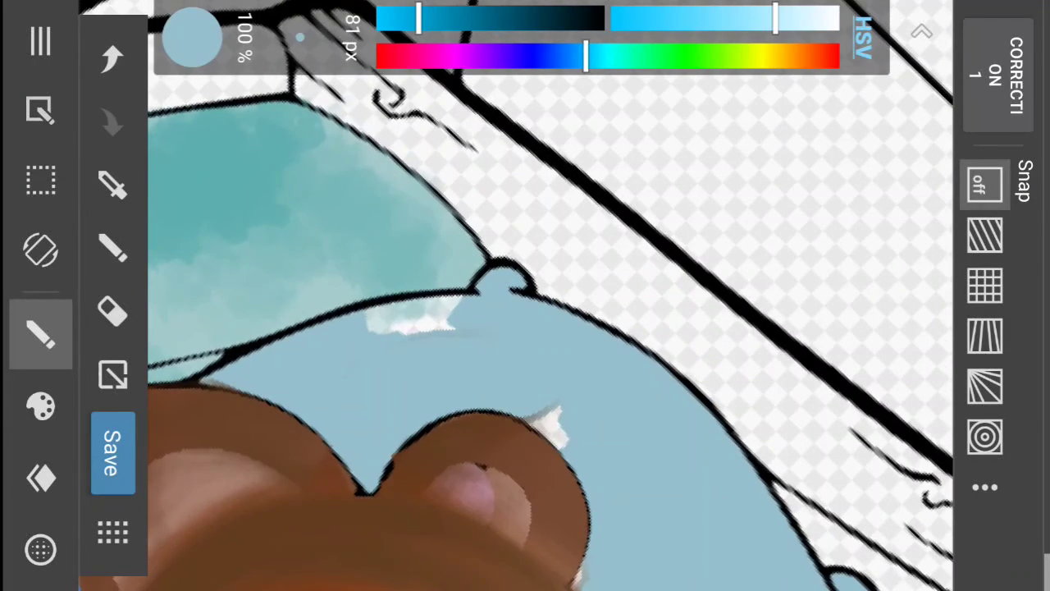
{"action": "left_click_drag", "start_coordinate": [368, 344], "coordinate": [429, 333]}
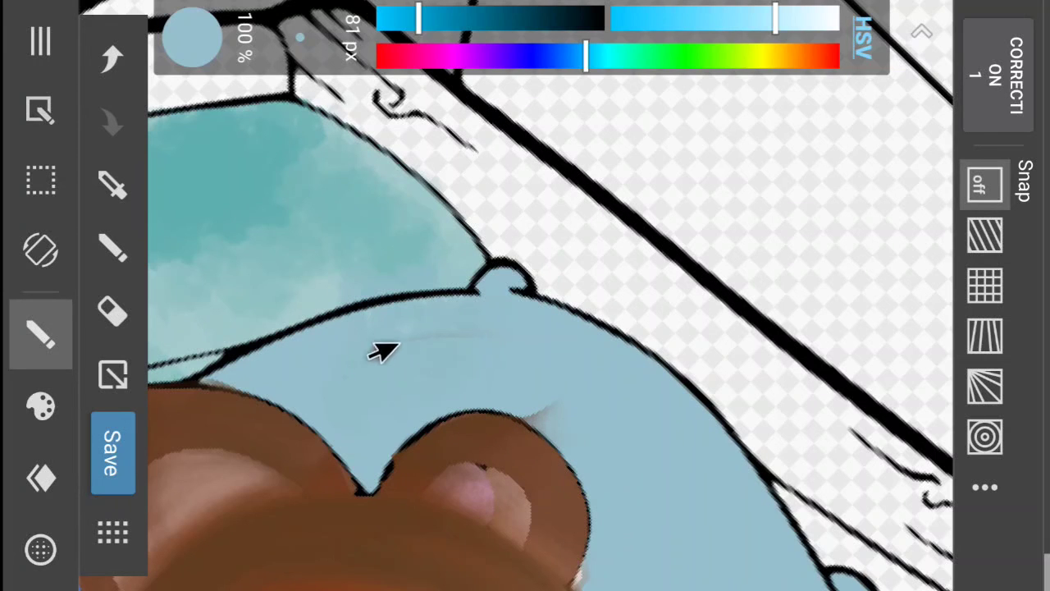
{"action": "scroll", "coordinate": [478, 341], "scroll_direction": "down", "scroll_amount": 1}
{"action": "scroll", "coordinate": [478, 340], "scroll_direction": "down", "scroll_amount": 3}
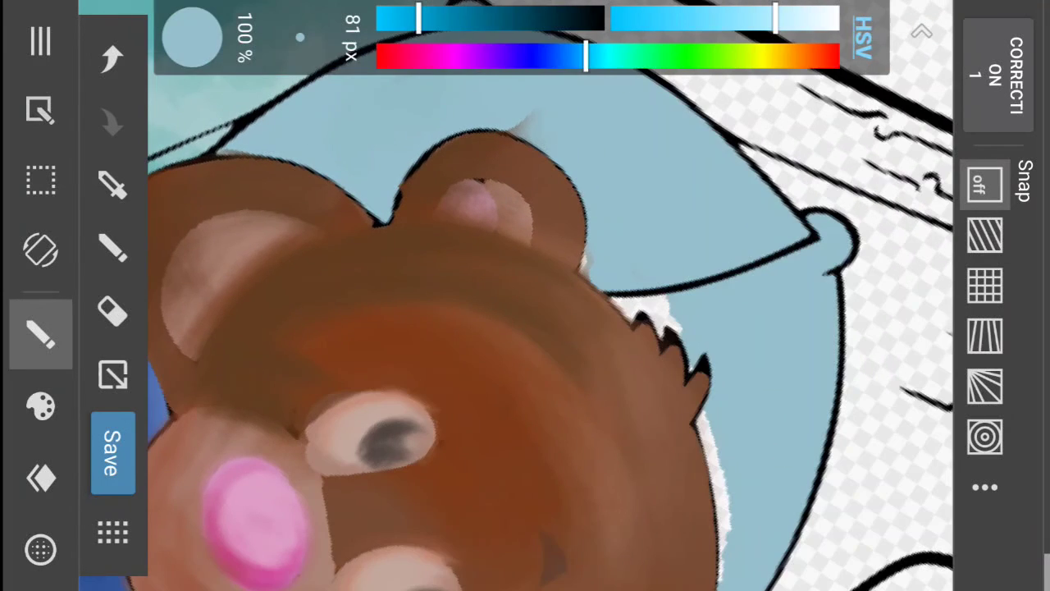
{"action": "mouse_move", "coordinate": [598, 399]}
{"action": "left_mouse_down"}
{"action": "mouse_move", "coordinate": [688, 338]}
{"action": "mouse_move", "coordinate": [674, 350]}
{"action": "left_mouse_up"}
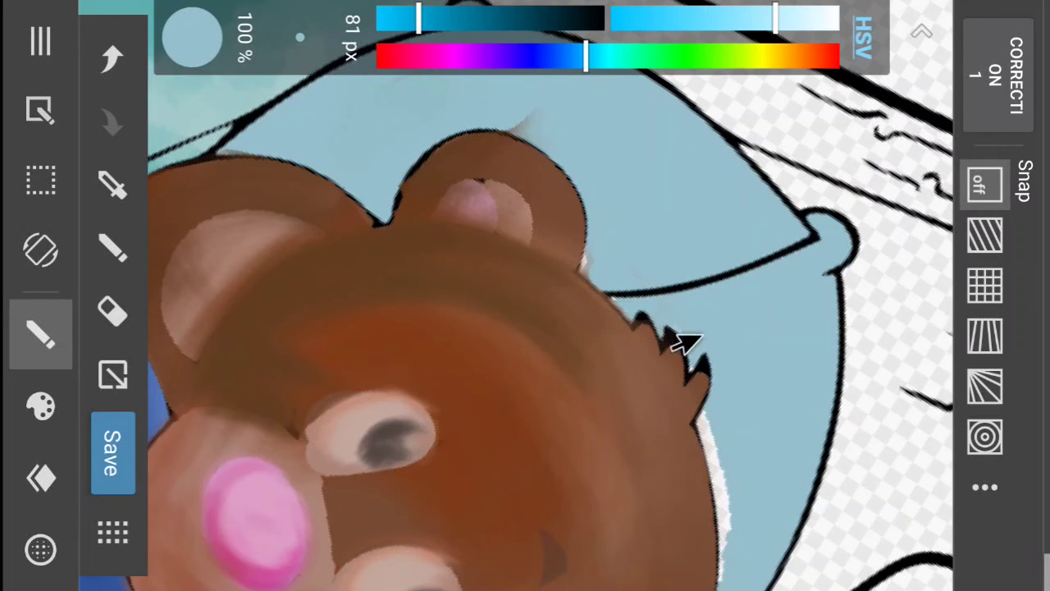
{"action": "mouse_move", "coordinate": [715, 453]}
{"action": "left_mouse_down"}
{"action": "mouse_move", "coordinate": [698, 516]}
{"action": "mouse_move", "coordinate": [703, 546]}
{"action": "left_mouse_up"}
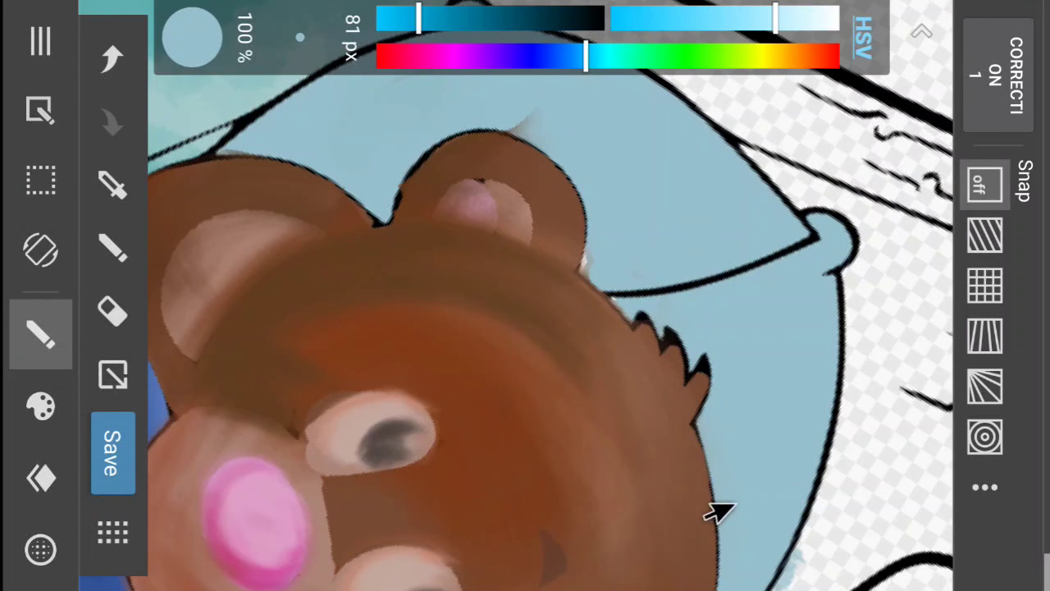
{"action": "scroll", "coordinate": [732, 504], "scroll_direction": "down", "scroll_amount": 5}
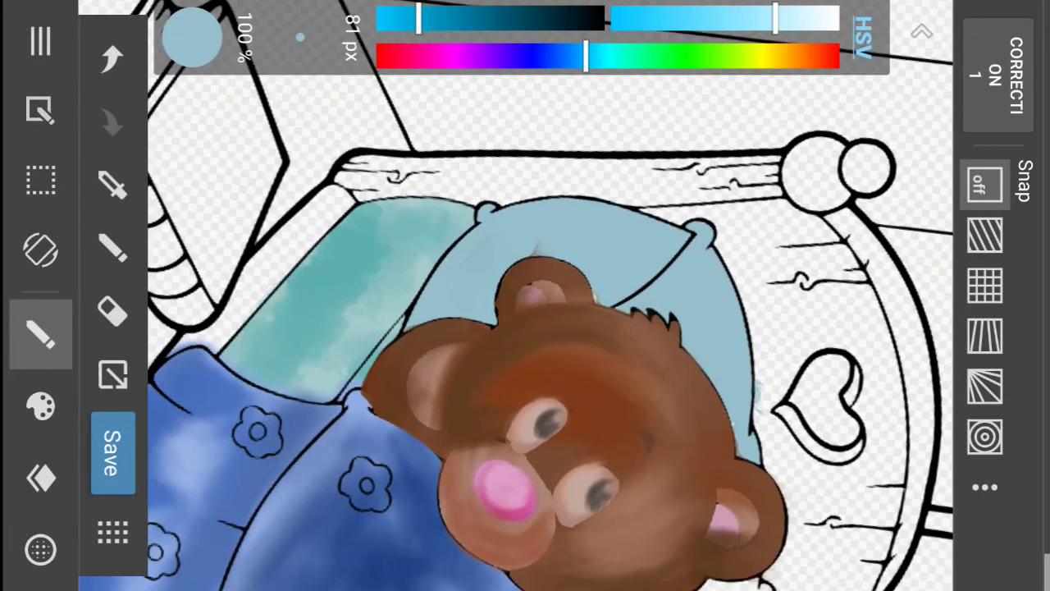
- Texture the pillow section beside the bear's head in a lighter grayish blue with the 30 px Stipple 2 brush at 100% opacity
{"action": "scroll", "coordinate": [587, 287], "scroll_direction": "up", "scroll_amount": 4}
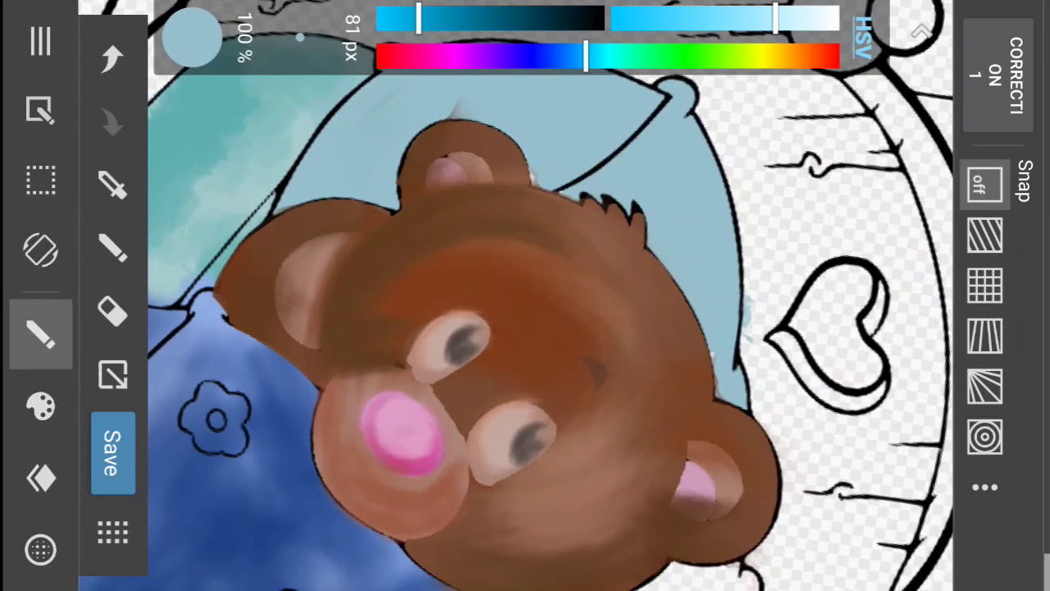
{"action": "left_click", "coordinate": [48, 365]}
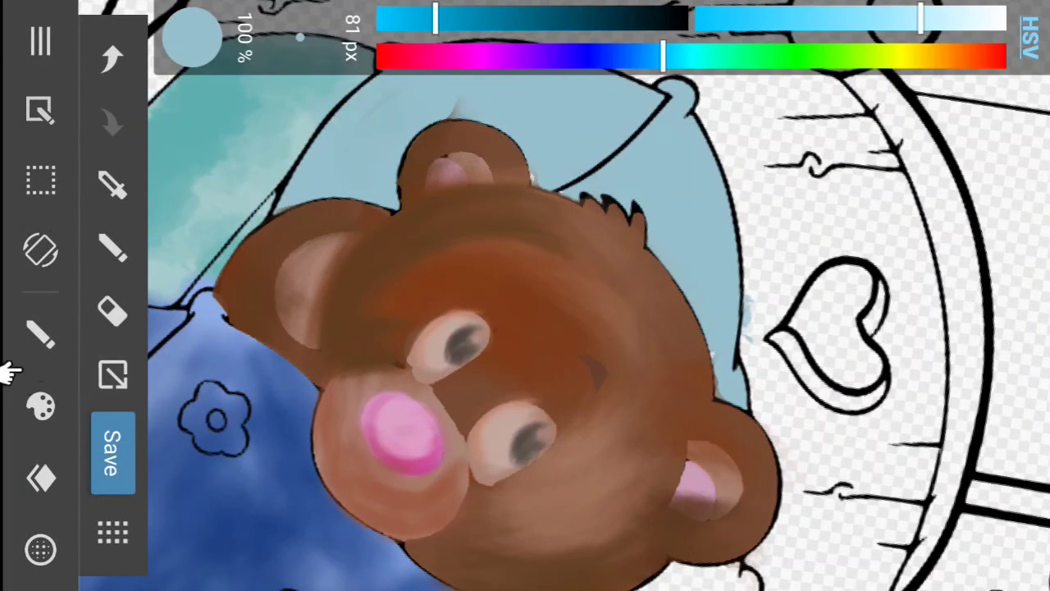
{"action": "left_click", "coordinate": [39, 334]}
{"action": "left_click", "coordinate": [41, 406]}
{"action": "scroll", "coordinate": [328, 402], "scroll_direction": "down", "scroll_amount": 3}
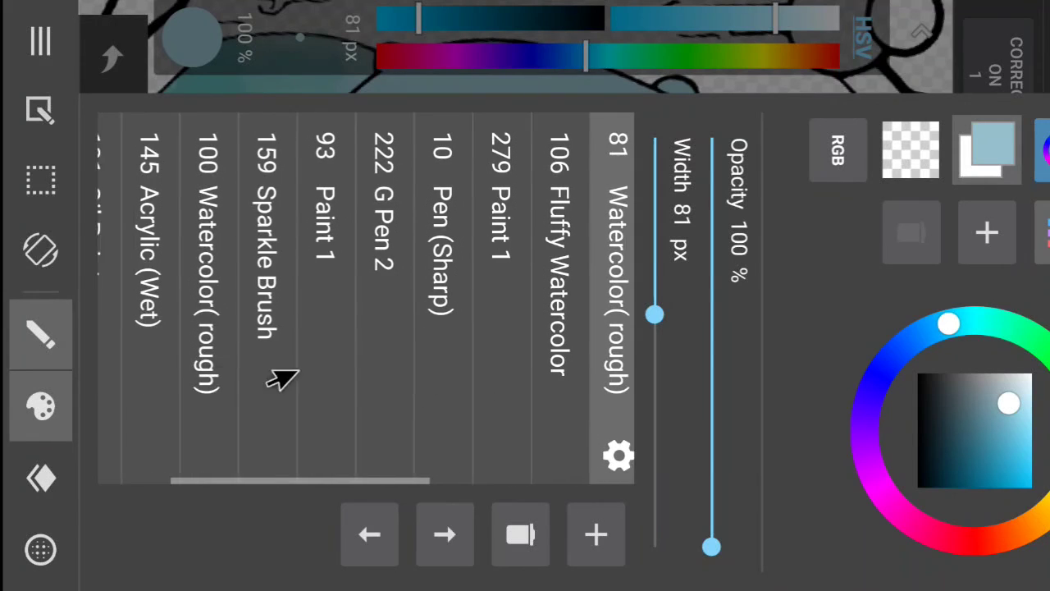
{"action": "scroll", "coordinate": [279, 377], "scroll_direction": "down", "scroll_amount": 3}
{"action": "scroll", "coordinate": [277, 353], "scroll_direction": "down", "scroll_amount": 1}
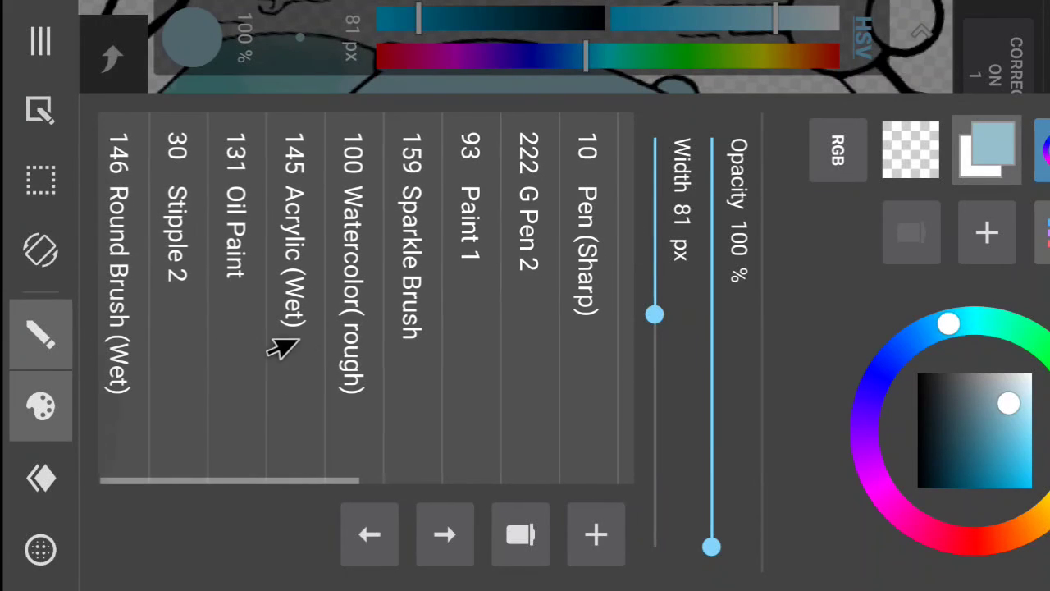
{"action": "left_click", "coordinate": [164, 326]}
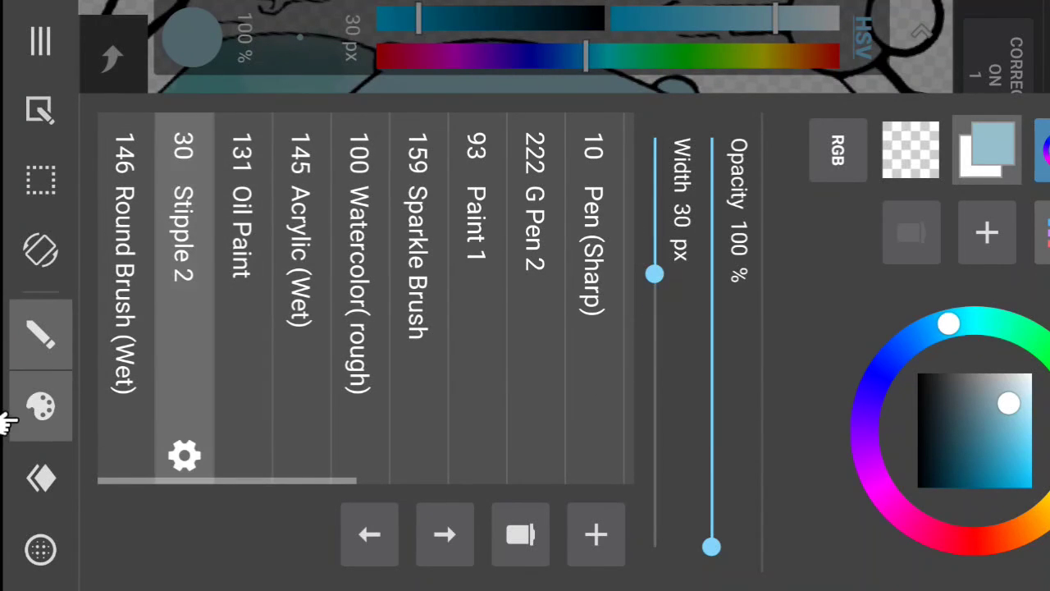
{"action": "left_click", "coordinate": [40, 406]}
{"action": "left_click_drag", "start_coordinate": [738, 23], "coordinate": [800, 19]}
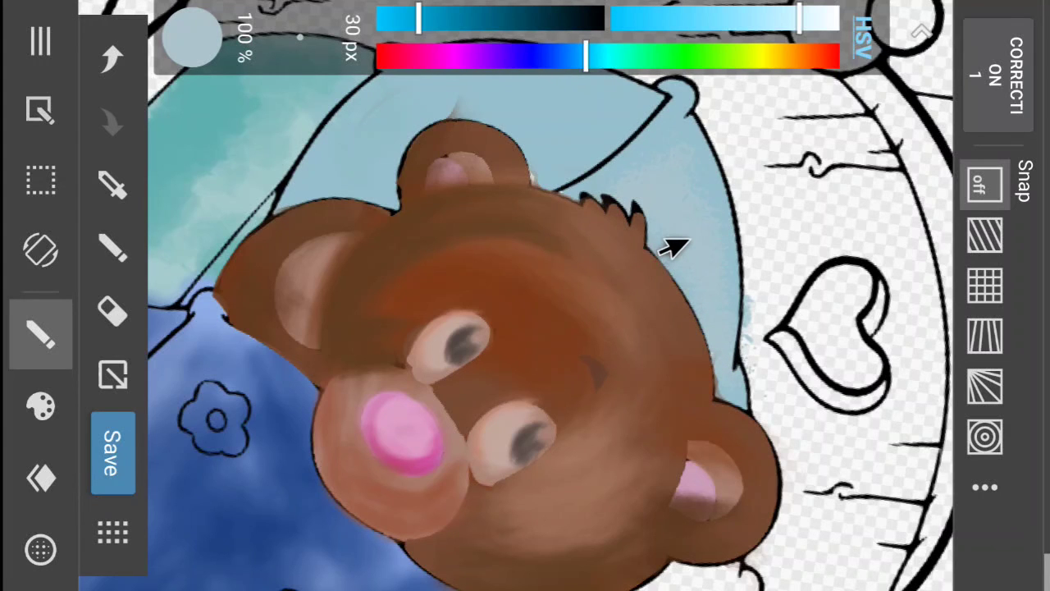
- Stipple violet-blue dots across both pillow sections with the Stipple 2 brush at 101 px width and 100% opacity
{"action": "scroll", "coordinate": [673, 246], "scroll_direction": "down", "scroll_amount": 3}
{"action": "scroll", "coordinate": [672, 246], "scroll_direction": "up", "scroll_amount": 3}
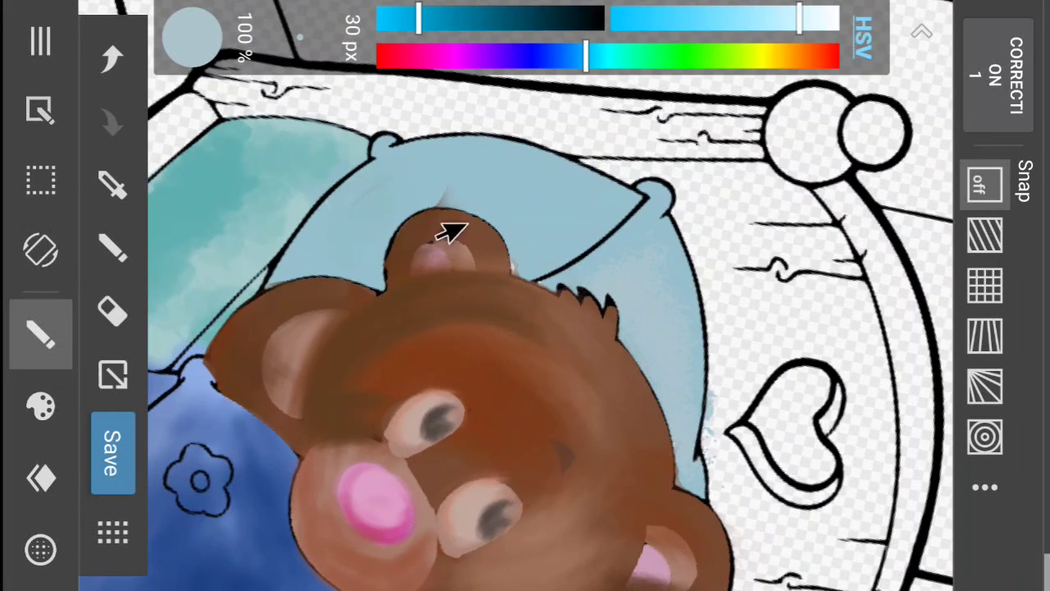
{"action": "left_click_drag", "start_coordinate": [518, 54], "coordinate": [511, 66]}
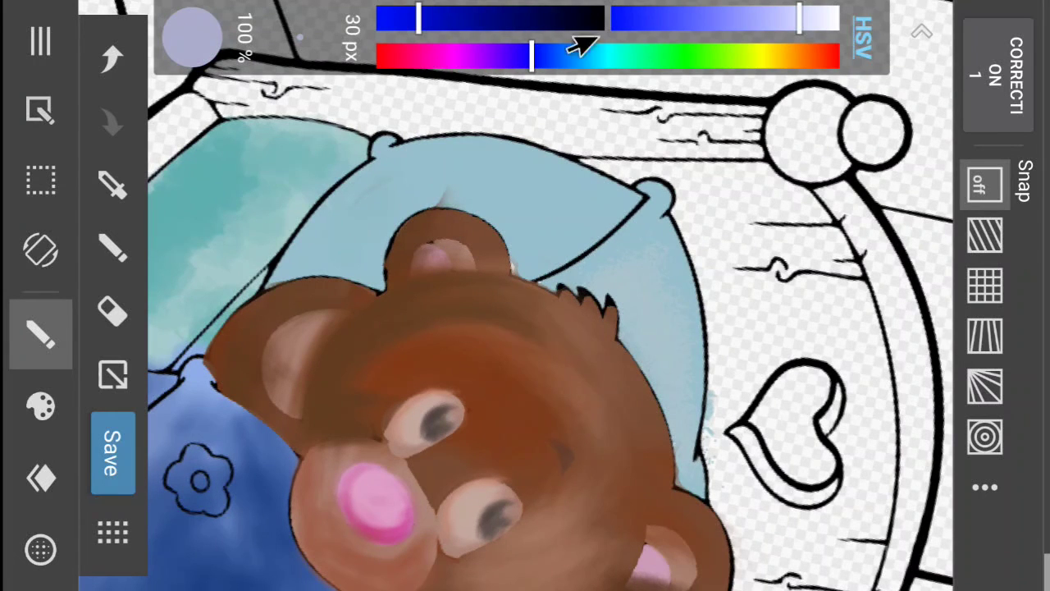
{"action": "left_click_drag", "start_coordinate": [745, 28], "coordinate": [724, 21]}
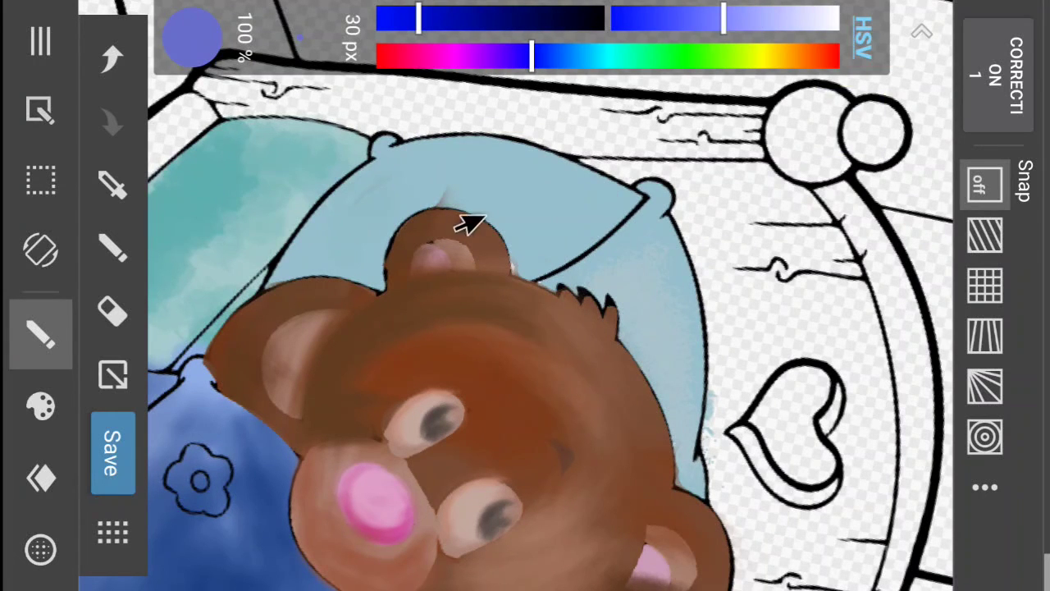
{"action": "mouse_move", "coordinate": [469, 222]}
{"action": "left_mouse_down"}
{"action": "mouse_move", "coordinate": [436, 216]}
{"action": "mouse_move", "coordinate": [558, 218]}
{"action": "mouse_move", "coordinate": [564, 242]}
{"action": "left_mouse_up"}
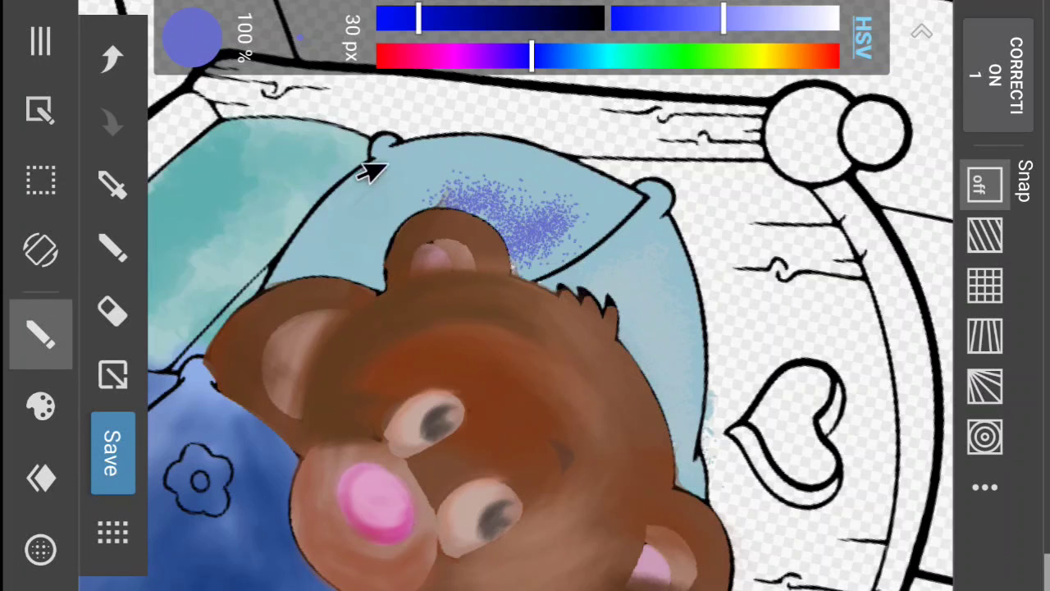
{"action": "left_click", "coordinate": [100, 64]}
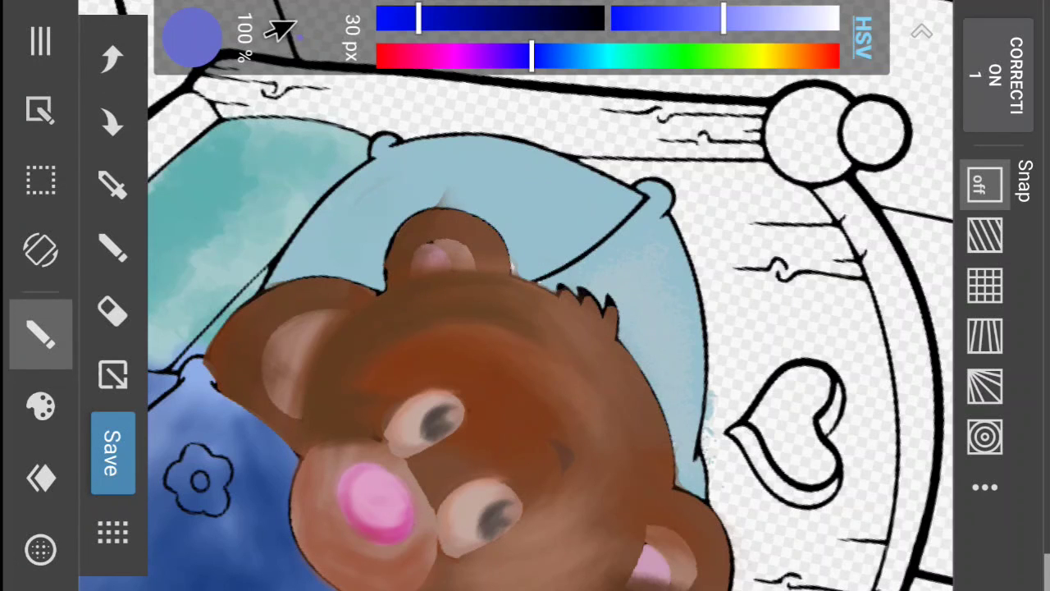
{"action": "left_click_drag", "start_coordinate": [268, 22], "coordinate": [405, 74]}
{"action": "left_click_drag", "start_coordinate": [478, 191], "coordinate": [538, 211]}
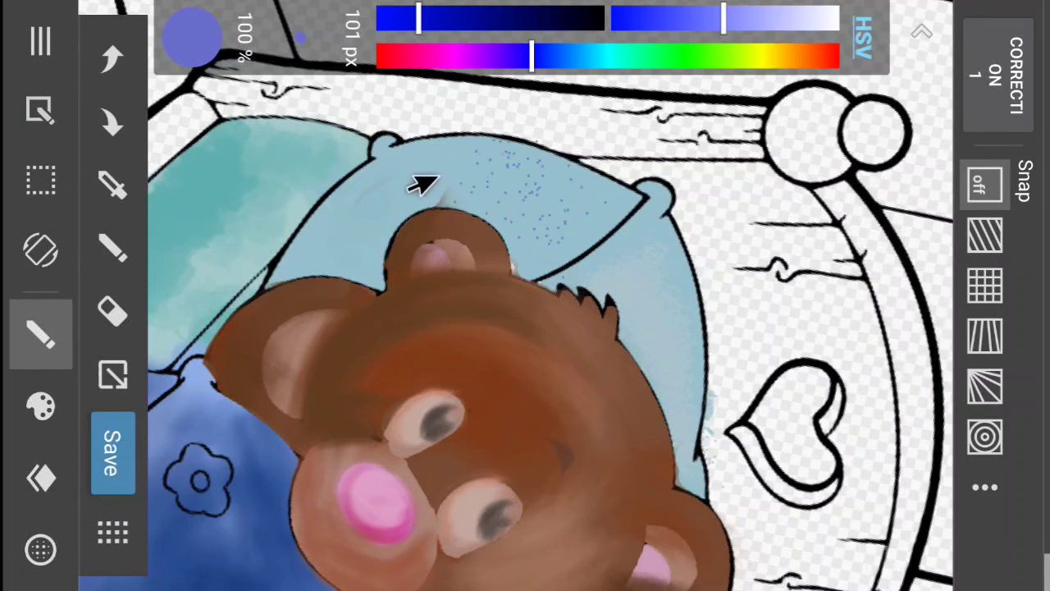
{"action": "mouse_move", "coordinate": [418, 182]}
{"action": "left_mouse_down"}
{"action": "mouse_move", "coordinate": [316, 264]}
{"action": "mouse_move", "coordinate": [453, 209]}
{"action": "mouse_move", "coordinate": [467, 223]}
{"action": "mouse_move", "coordinate": [547, 217]}
{"action": "mouse_move", "coordinate": [474, 231]}
{"action": "mouse_move", "coordinate": [530, 220]}
{"action": "mouse_move", "coordinate": [515, 232]}
{"action": "mouse_move", "coordinate": [547, 213]}
{"action": "mouse_move", "coordinate": [478, 196]}
{"action": "left_mouse_up"}
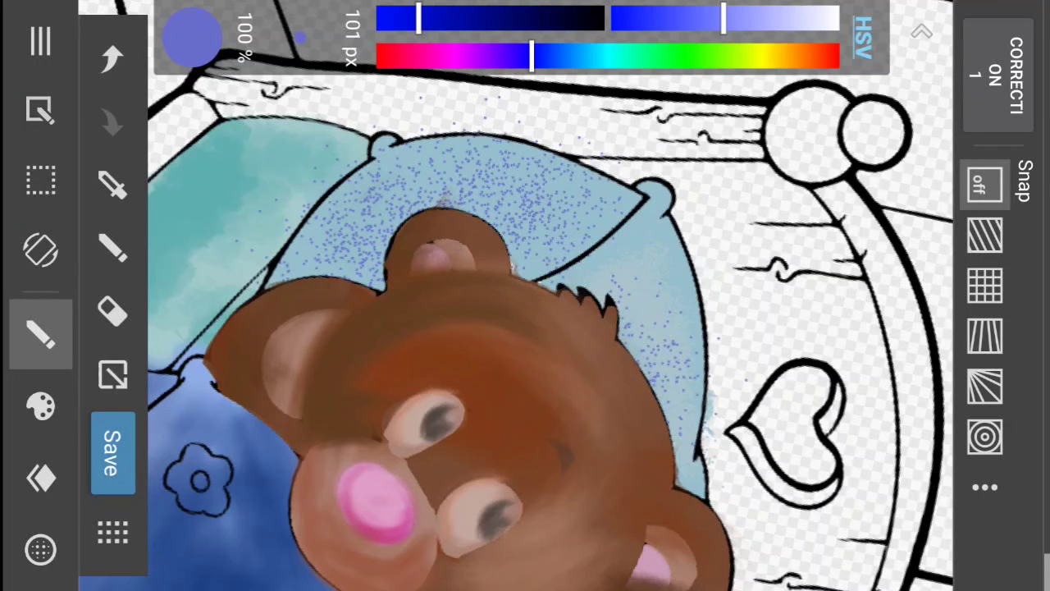
- Soften the violet-blue dots into the pillow's base colour with the 144 px Blur brush at 100% opacity
{"action": "left_click", "coordinate": [37, 410]}
{"action": "left_click_drag", "start_coordinate": [389, 328], "coordinate": [344, 351]}
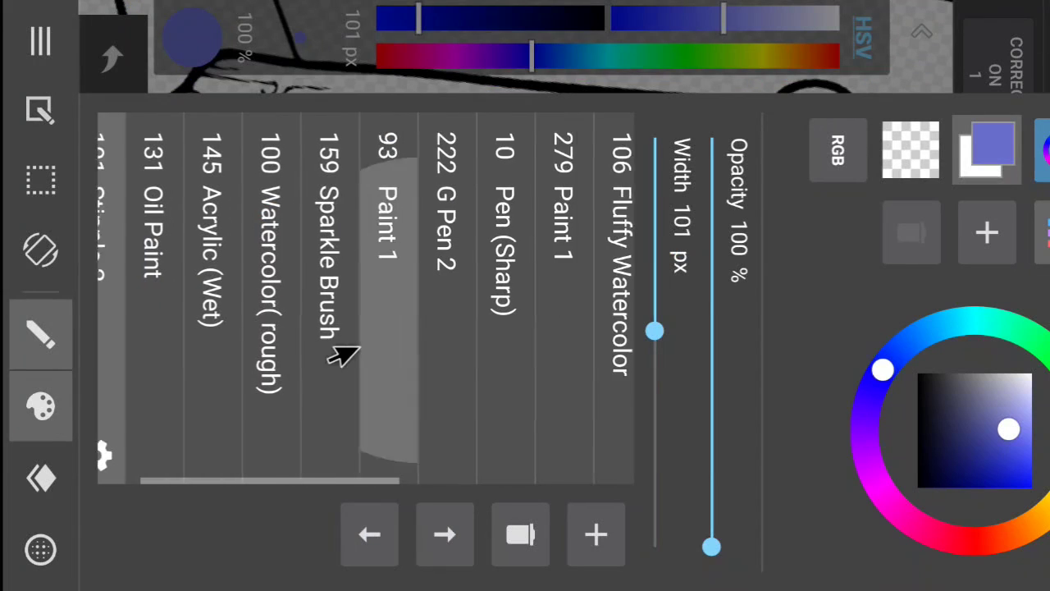
{"action": "left_click_drag", "start_coordinate": [529, 313], "coordinate": [435, 313]}
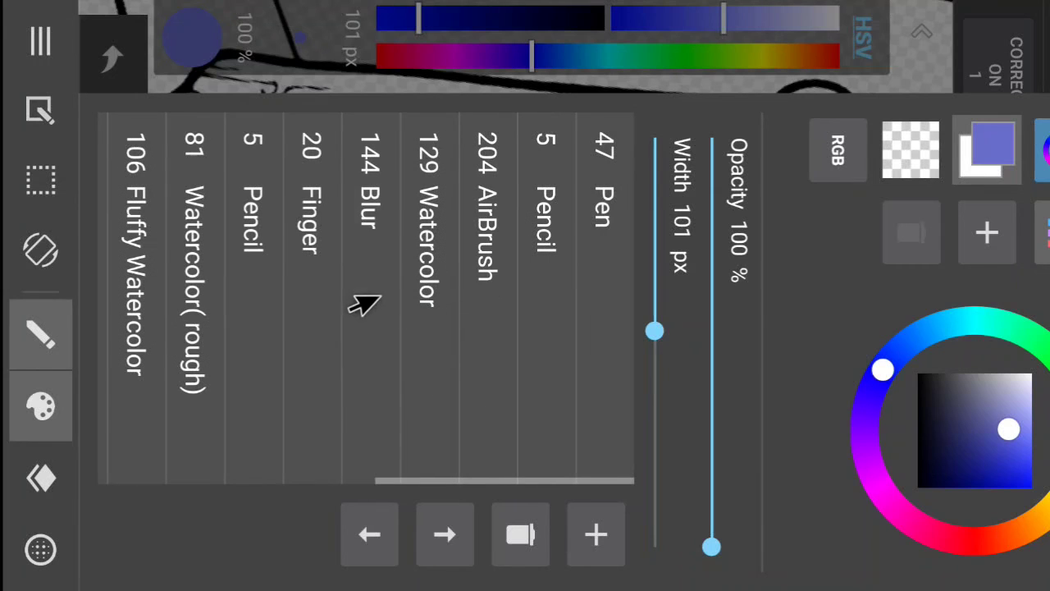
{"action": "left_click", "coordinate": [363, 303]}
{"action": "left_click", "coordinate": [10, 408]}
{"action": "mouse_move", "coordinate": [421, 254]}
{"action": "left_mouse_down"}
{"action": "mouse_move", "coordinate": [541, 233]}
{"action": "mouse_move", "coordinate": [493, 204]}
{"action": "mouse_move", "coordinate": [552, 200]}
{"action": "mouse_move", "coordinate": [372, 214]}
{"action": "mouse_move", "coordinate": [543, 195]}
{"action": "mouse_move", "coordinate": [466, 174]}
{"action": "mouse_move", "coordinate": [350, 212]}
{"action": "mouse_move", "coordinate": [470, 194]}
{"action": "mouse_move", "coordinate": [323, 277]}
{"action": "mouse_move", "coordinate": [408, 213]}
{"action": "mouse_move", "coordinate": [376, 249]}
{"action": "mouse_move", "coordinate": [609, 306]}
{"action": "left_mouse_up"}
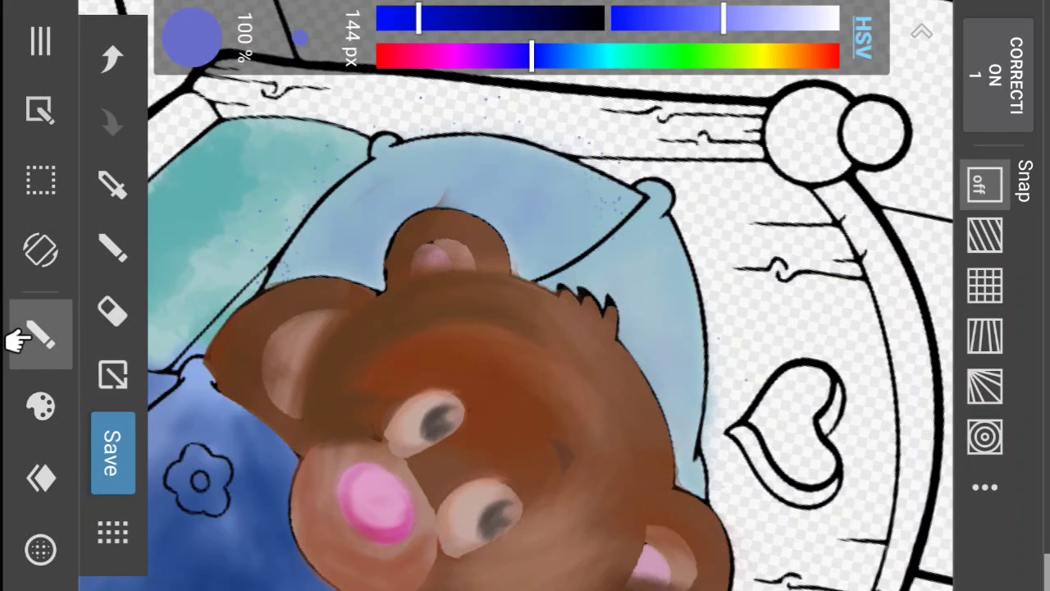
- Shade the pillow around the bear's head in violet-blue with the 105 px Fluffy Watercolor brush at 31% opacity
{"action": "left_click", "coordinate": [41, 406]}
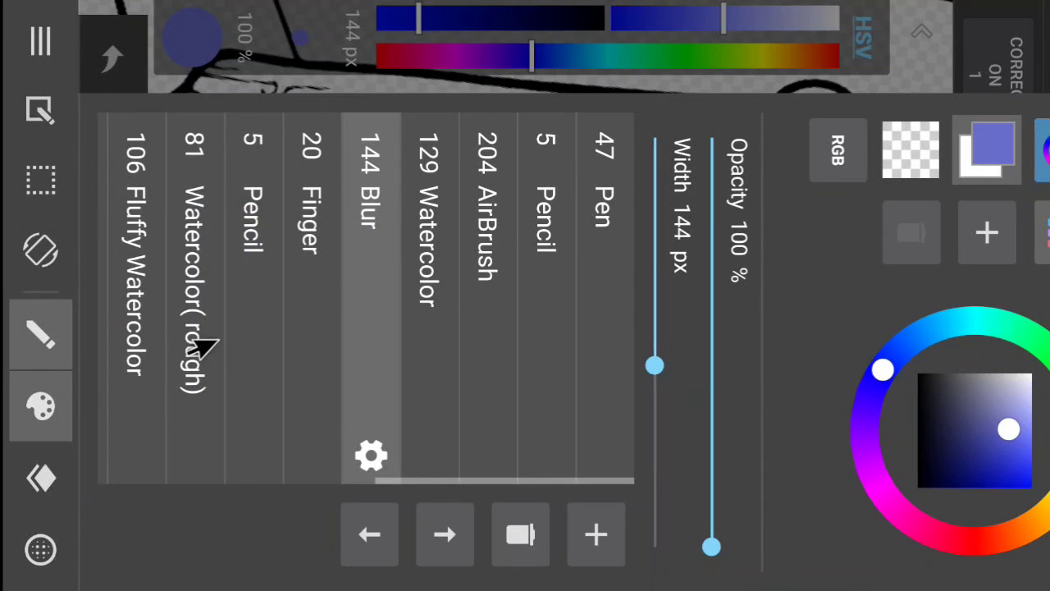
{"action": "left_click_drag", "start_coordinate": [205, 349], "coordinate": [375, 347]}
{"action": "left_click", "coordinate": [322, 339]}
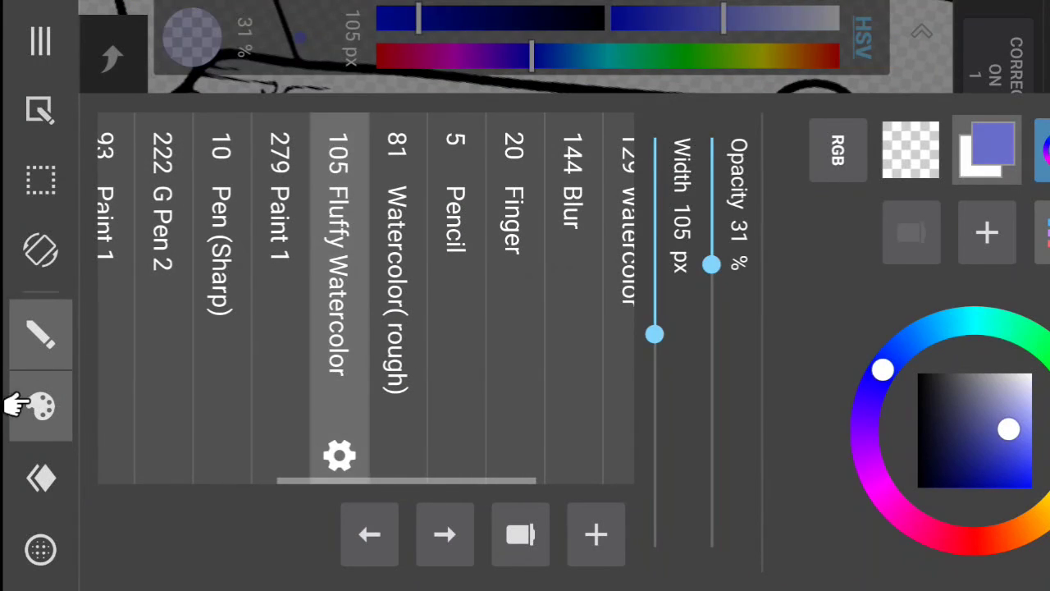
{"action": "left_click", "coordinate": [10, 404]}
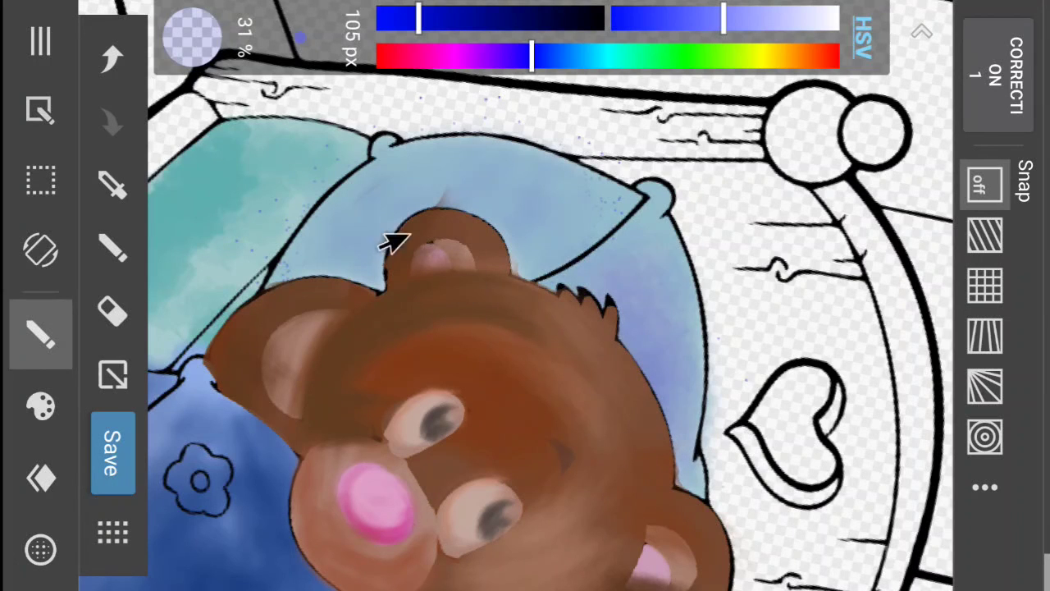
- Lighten the brush colour to pale lavender and paint soft highlights over both pillow sections
{"action": "mouse_move", "coordinate": [773, 13]}
{"action": "left_mouse_down"}
{"action": "mouse_move", "coordinate": [825, 17]}
{"action": "mouse_move", "coordinate": [812, 16]}
{"action": "left_mouse_up"}
{"action": "left_click_drag", "start_coordinate": [392, 9], "coordinate": [403, 19]}
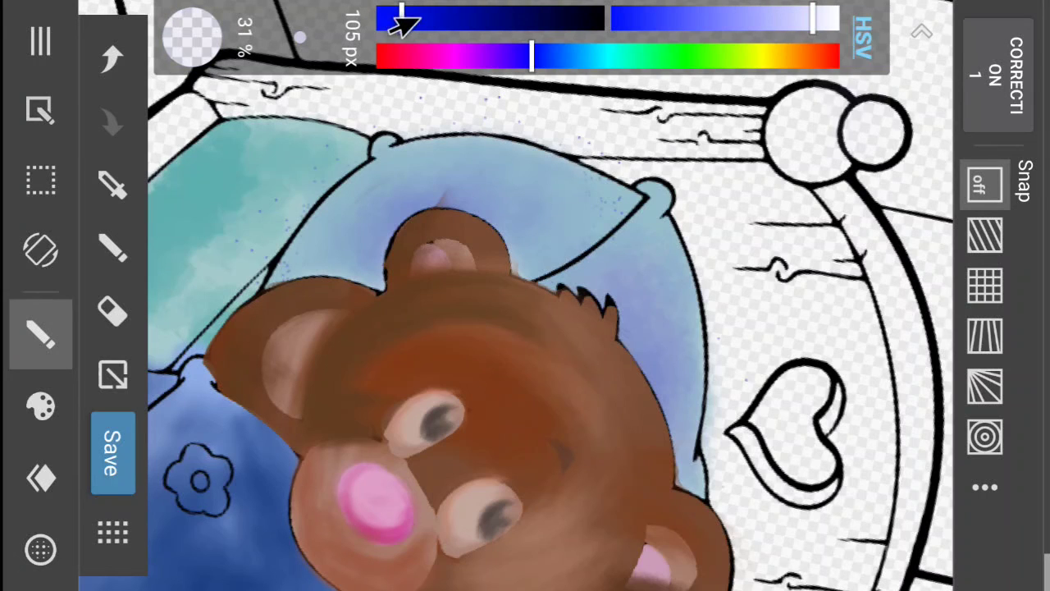
{"action": "mouse_move", "coordinate": [636, 443]}
{"action": "left_mouse_down"}
{"action": "mouse_move", "coordinate": [633, 328]}
{"action": "mouse_move", "coordinate": [656, 420]}
{"action": "left_mouse_up"}
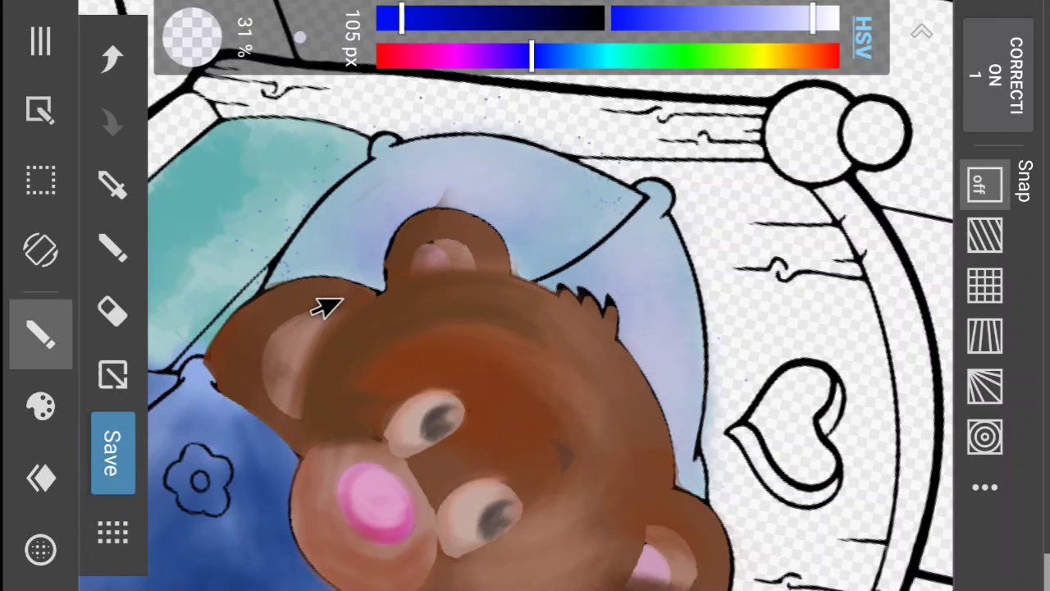
{"action": "scroll", "coordinate": [326, 306], "scroll_direction": "down", "scroll_amount": 5}
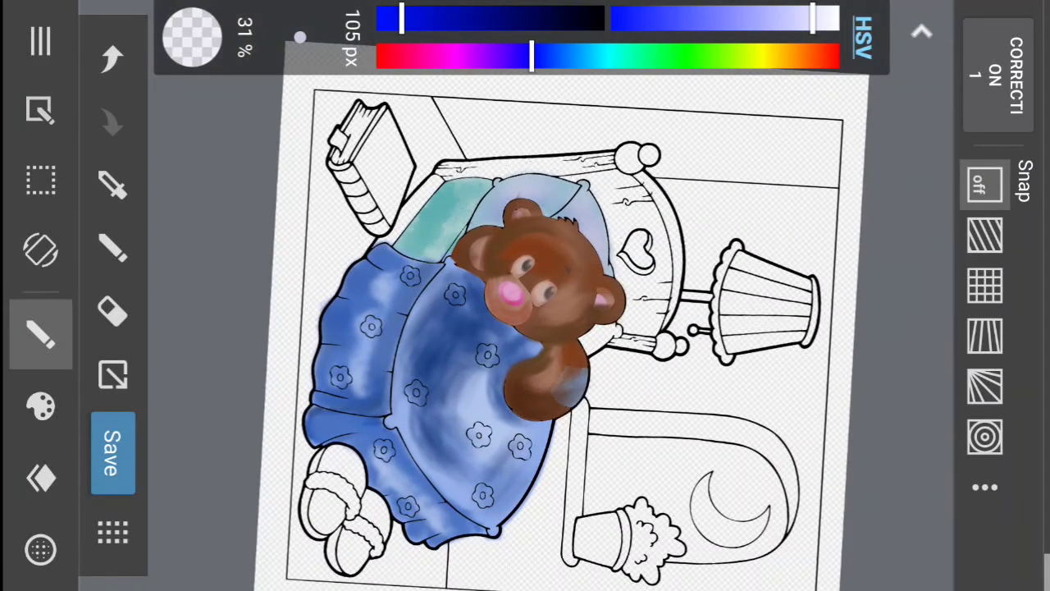
- Hide the line art layer, Layer2, so only the painted colours of the bear and bedding show
{"action": "left_click", "coordinate": [40, 478]}
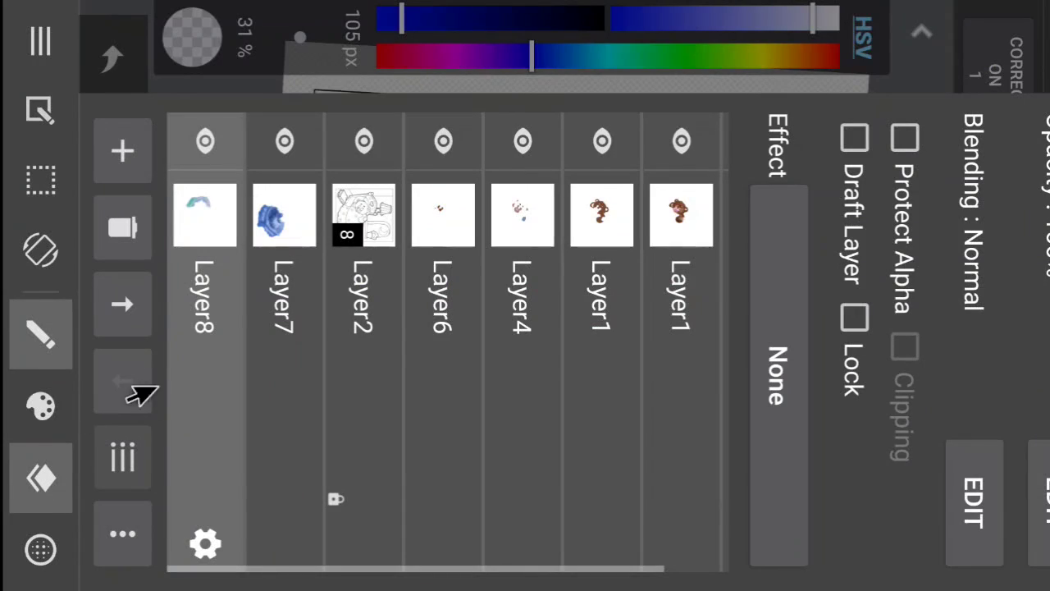
{"action": "left_click", "coordinate": [361, 145]}
{"action": "left_click", "coordinate": [37, 480]}
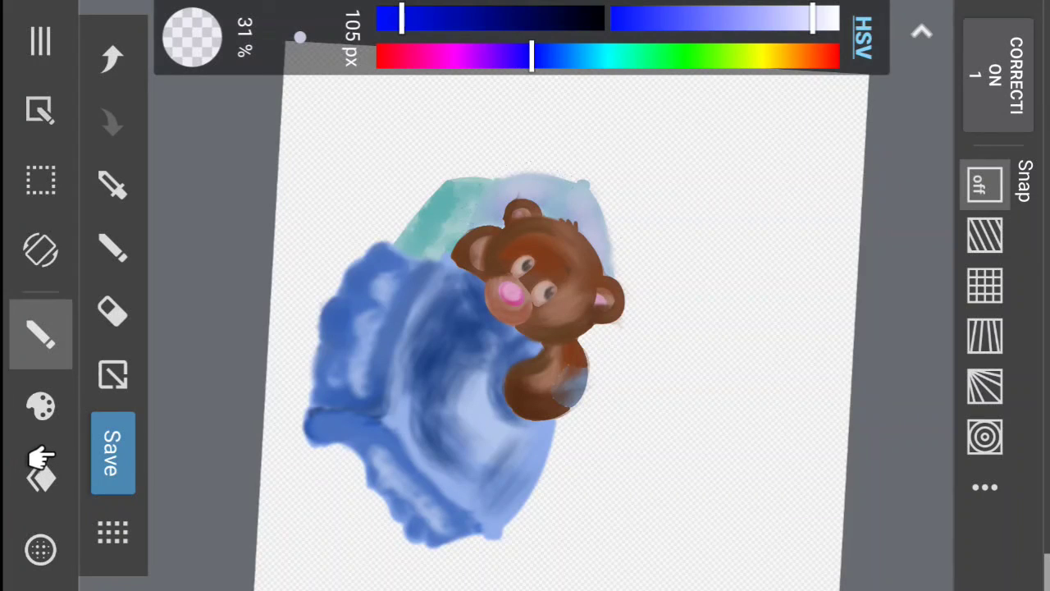
- Inspect the painted bear and bedding without outlines and save the artwork
{"action": "scroll", "coordinate": [548, 328], "scroll_direction": "down", "scroll_amount": 3}
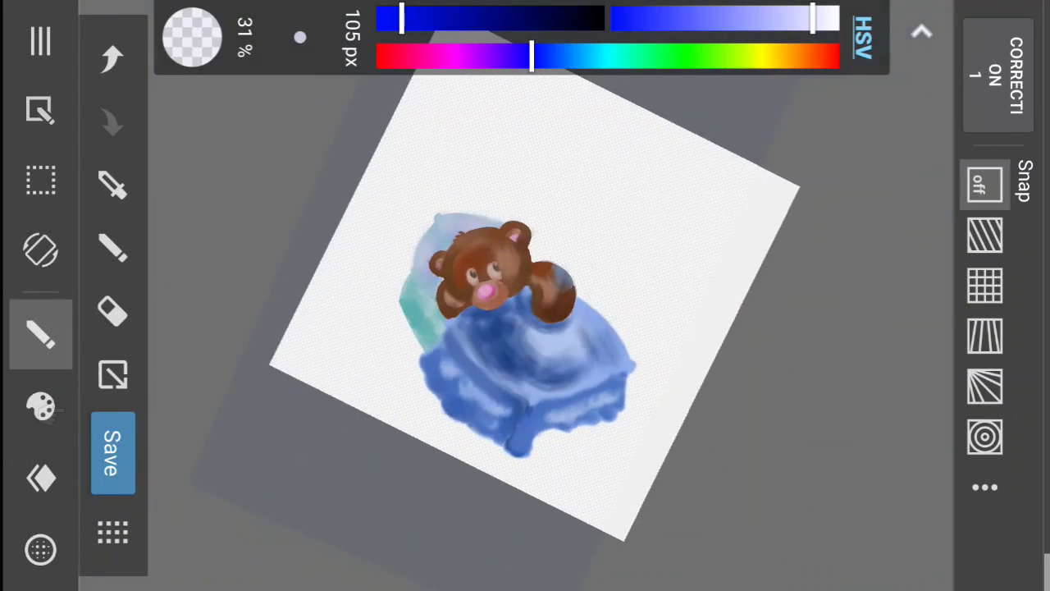
{"action": "scroll", "coordinate": [525, 328], "scroll_direction": "up", "scroll_amount": 5}
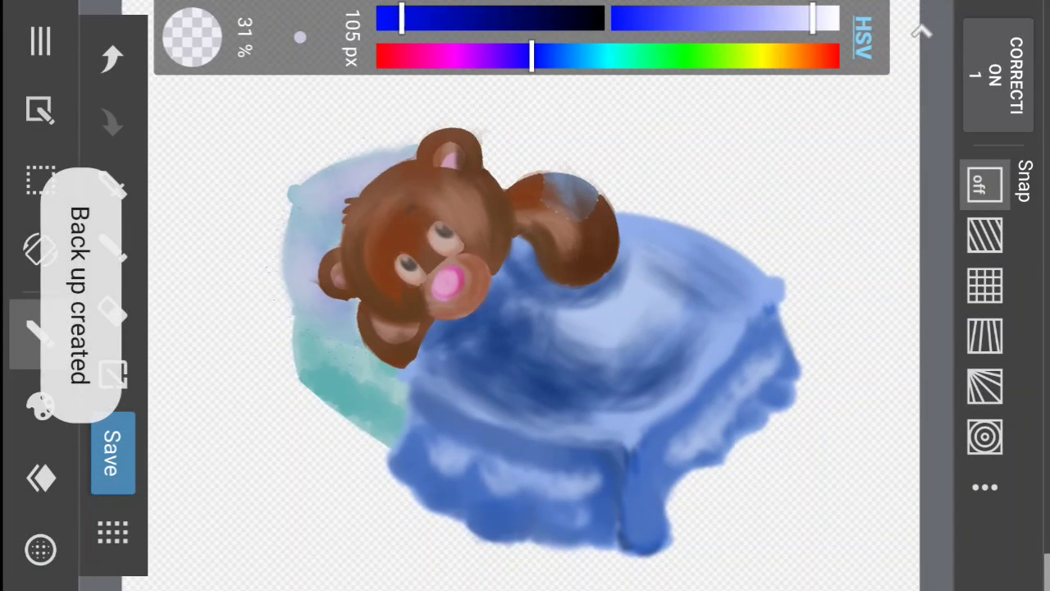
{"action": "scroll", "coordinate": [542, 328], "scroll_direction": "up", "scroll_amount": 2}
{"action": "scroll", "coordinate": [533, 336], "scroll_direction": "down", "scroll_amount": 1}
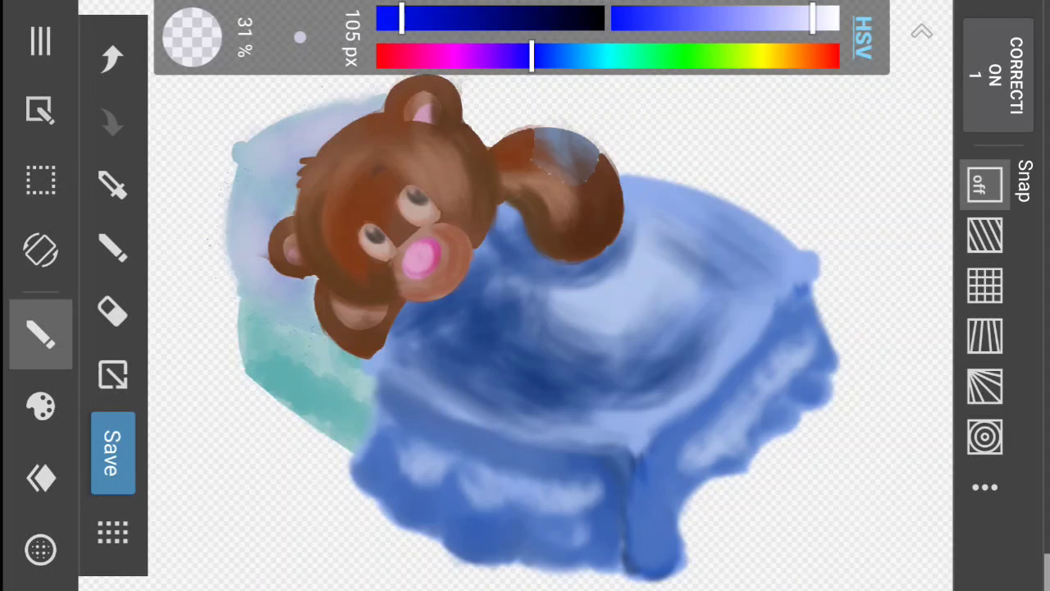
{"action": "left_click", "coordinate": [40, 41]}
{"action": "left_click", "coordinate": [862, 74]}
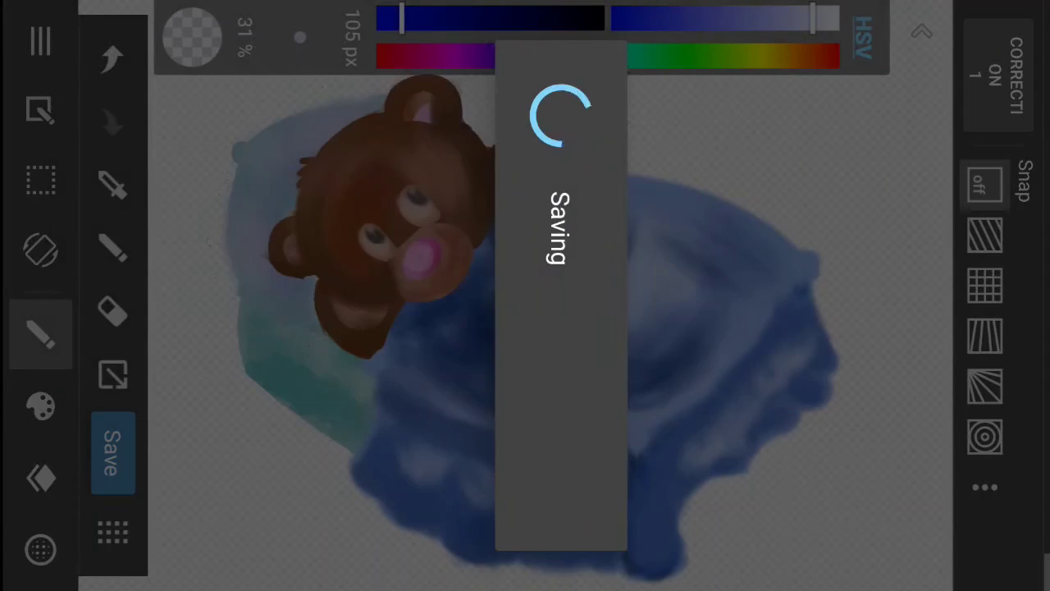